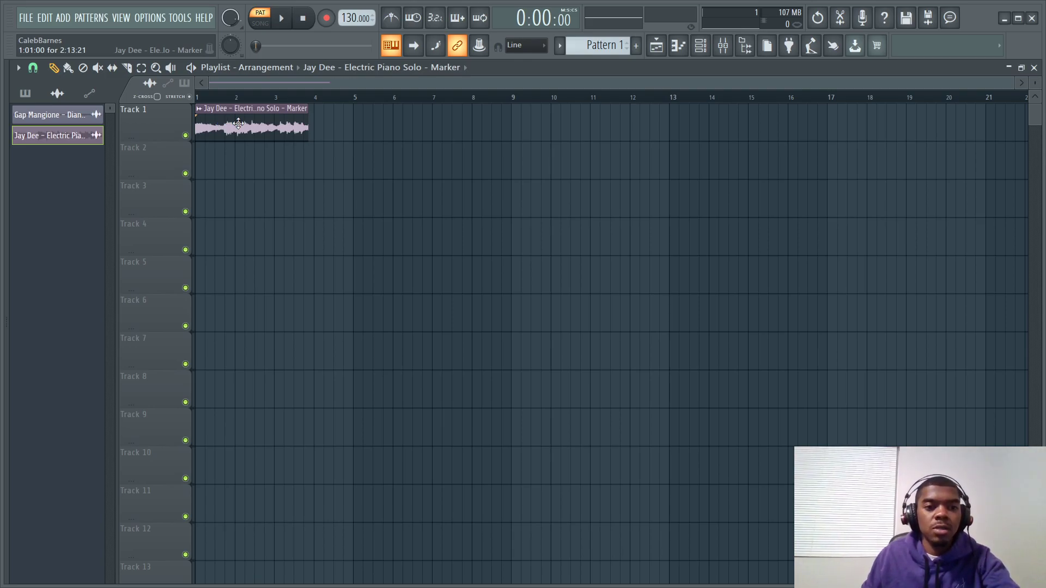
# Open the Track 1 sample's channel settings, and collapse the BR SAMPLES and BRENT RAMBO DRUM KIT folders in the browser
pyautogui.doubleClick(228, 121)
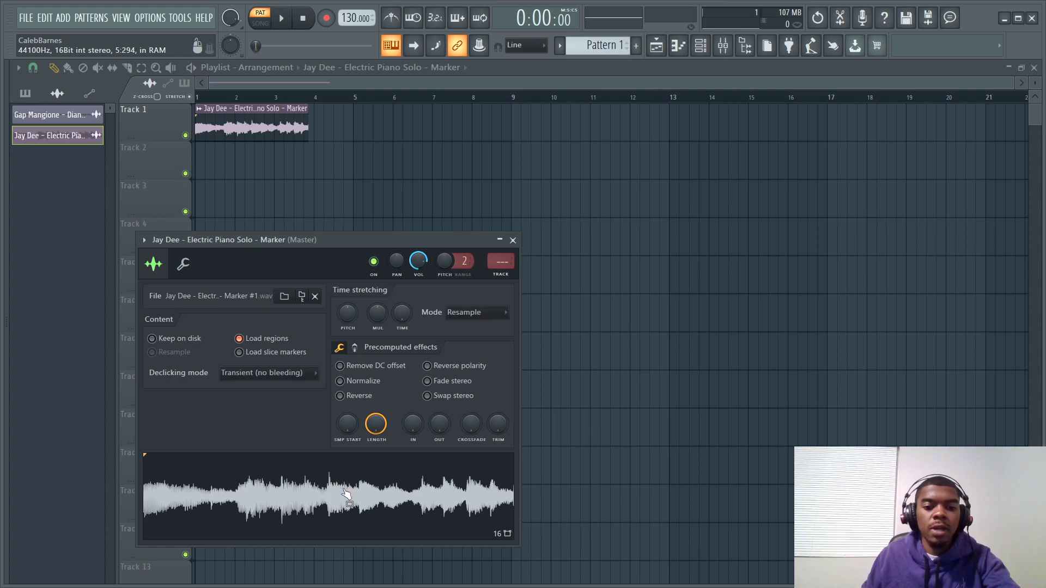
pyautogui.hotkey('alt', 'F8')
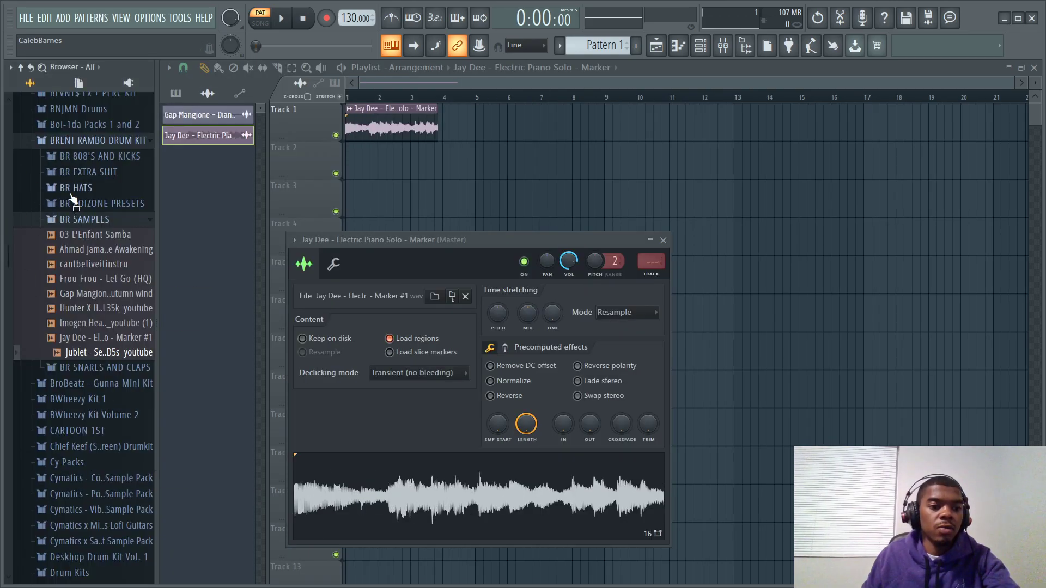
pyautogui.click(80, 222)
pyautogui.click(76, 223)
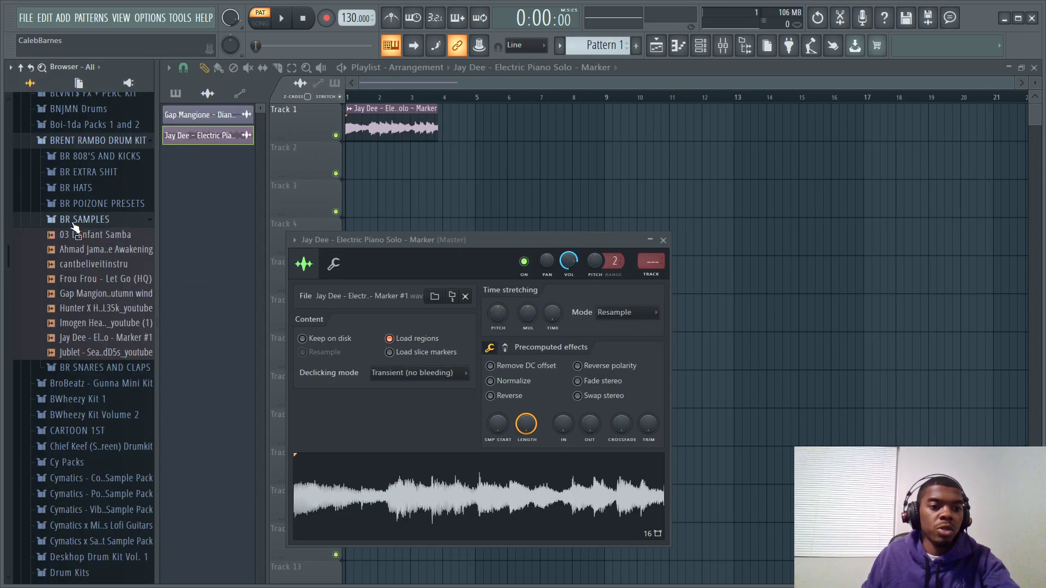
pyautogui.click(98, 221)
pyautogui.click(96, 140)
pyautogui.scroll(2, 106, 191)
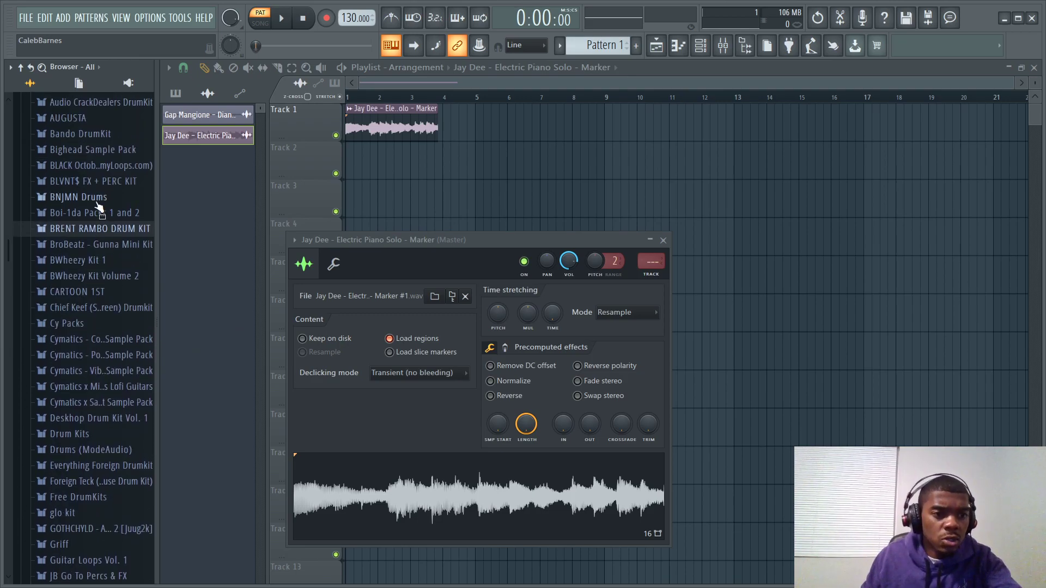
pyautogui.scroll(2, 93, 188)
pyautogui.scroll(-2, 93, 189)
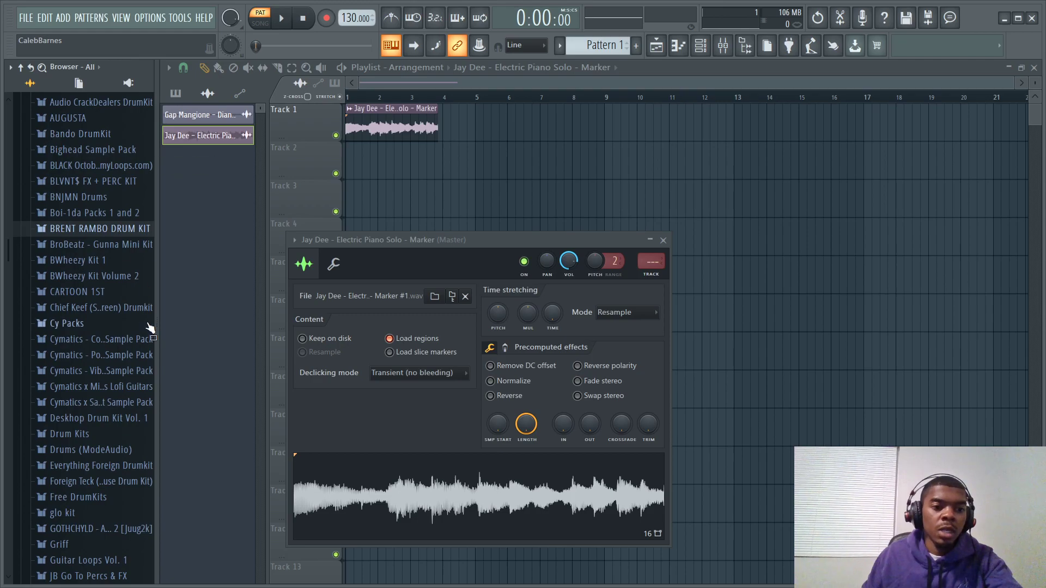
pyautogui.hotkey('alt', 'F8')
# Set the time-stretch length of the Jay Dee electric piano sample to 4 bars in its channel settings
pyautogui.moveTo(436, 244); pyautogui.dragTo(711, 129)
pyautogui.click(610, 367)
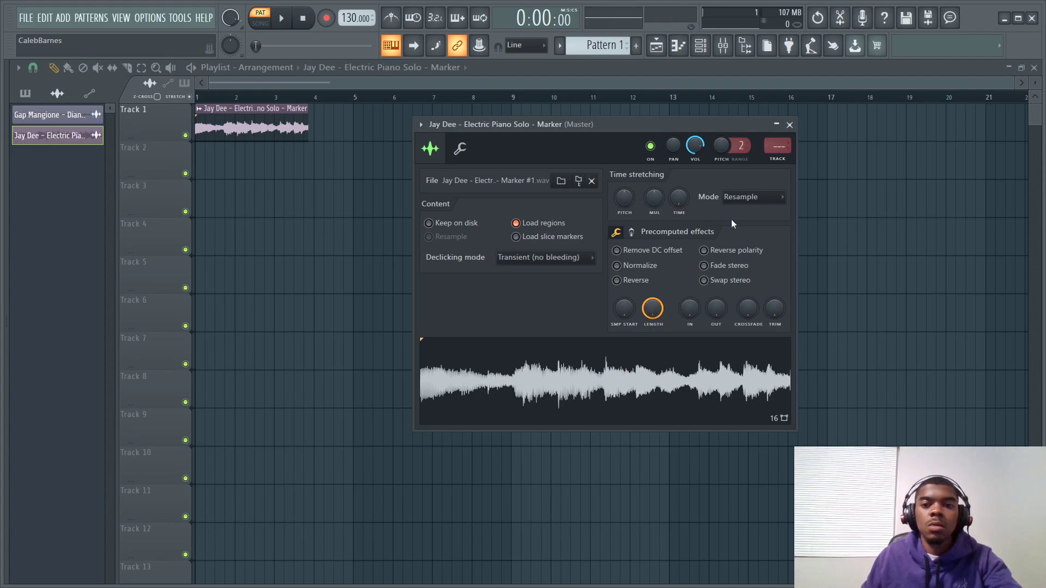
pyautogui.click(791, 125)
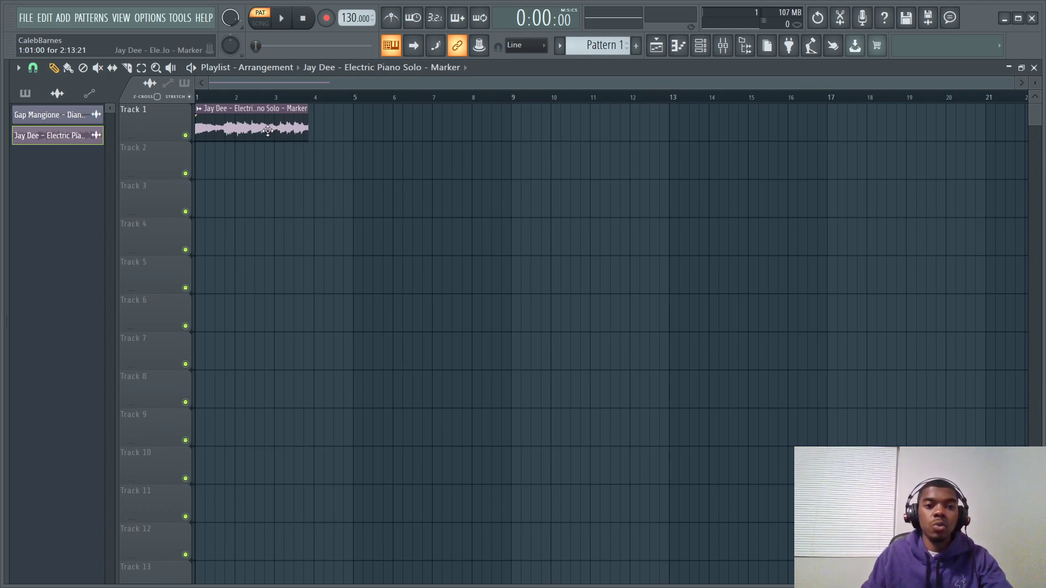
pyautogui.doubleClick(267, 131)
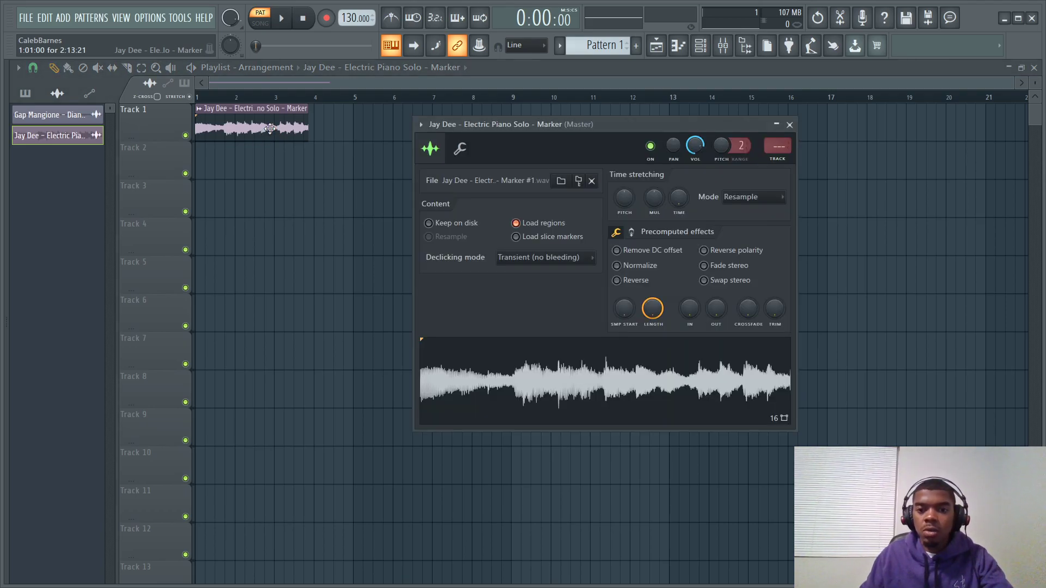
pyautogui.rightClick(681, 197)
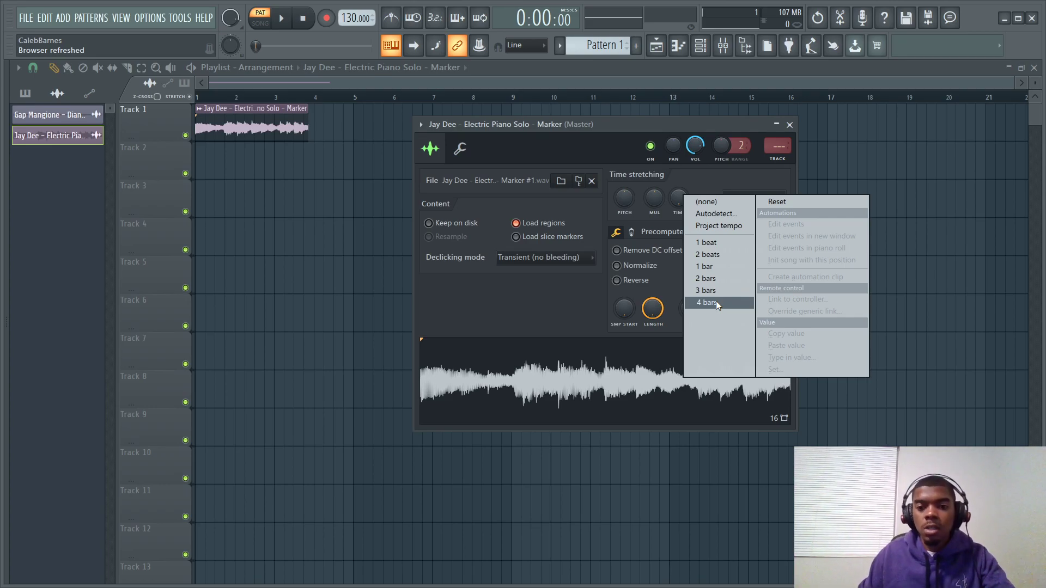
pyautogui.click(716, 303)
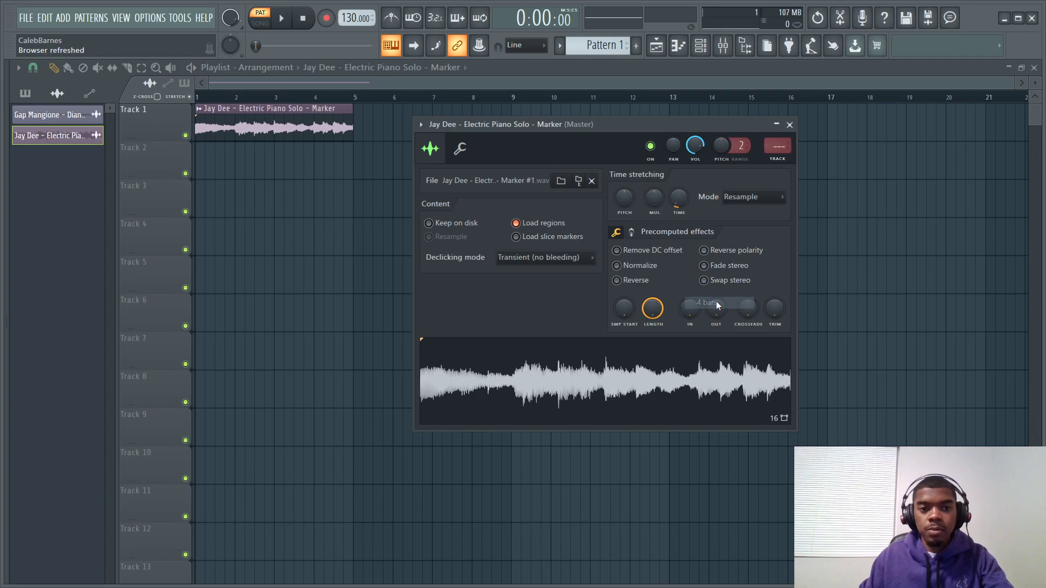
pyautogui.click(790, 125)
# Audition the stretched electric piano sample from its waveform in the channel settings
pyautogui.doubleClick(322, 122)
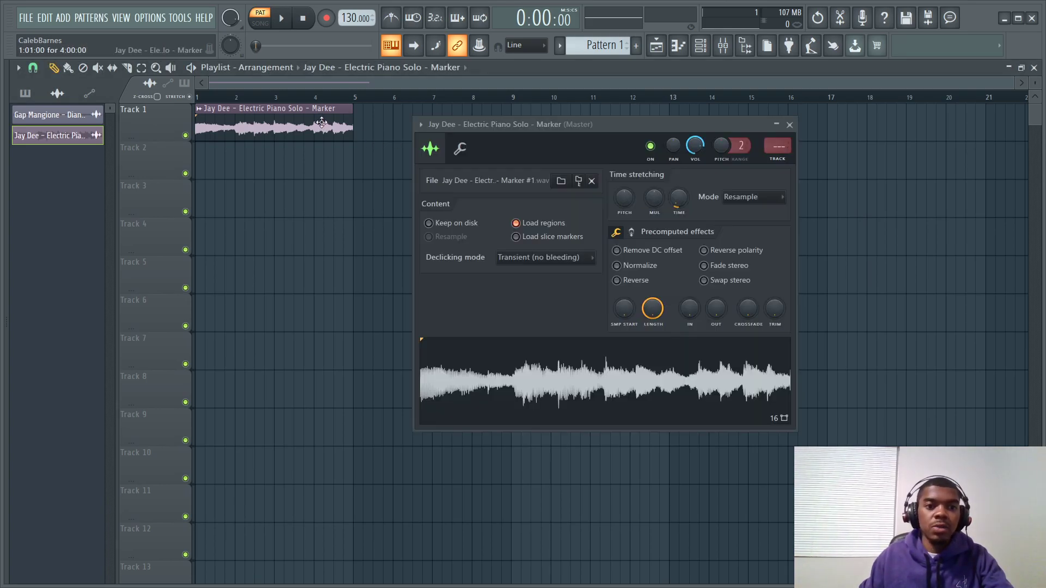
pyautogui.click(561, 360)
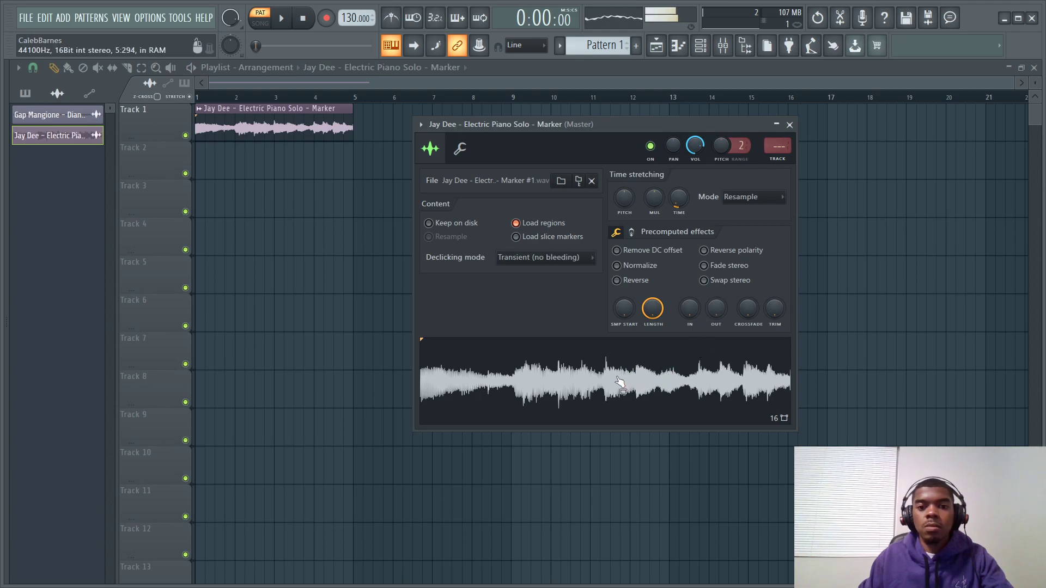
pyautogui.press('space')
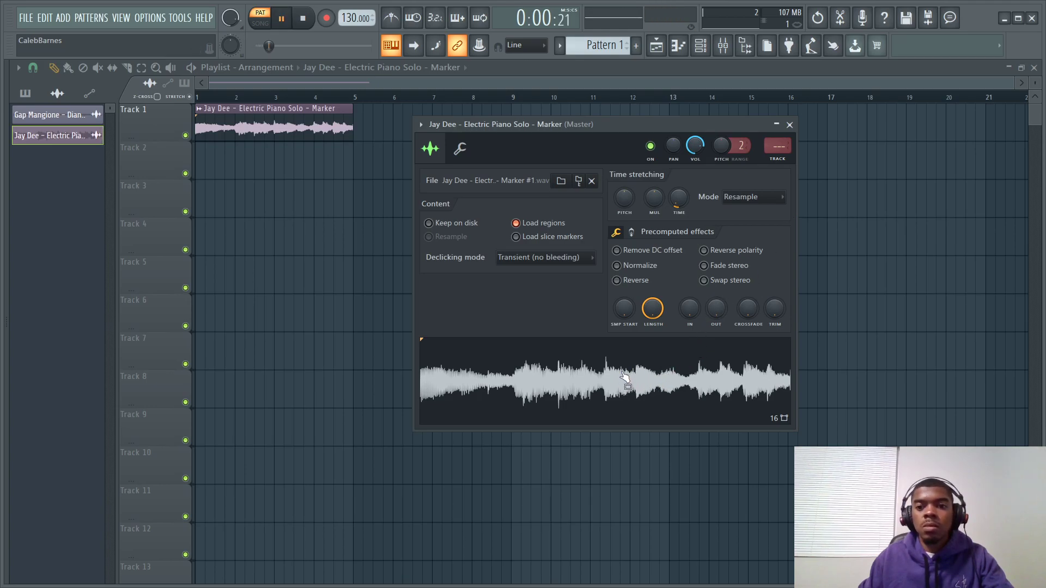
pyautogui.press('space')
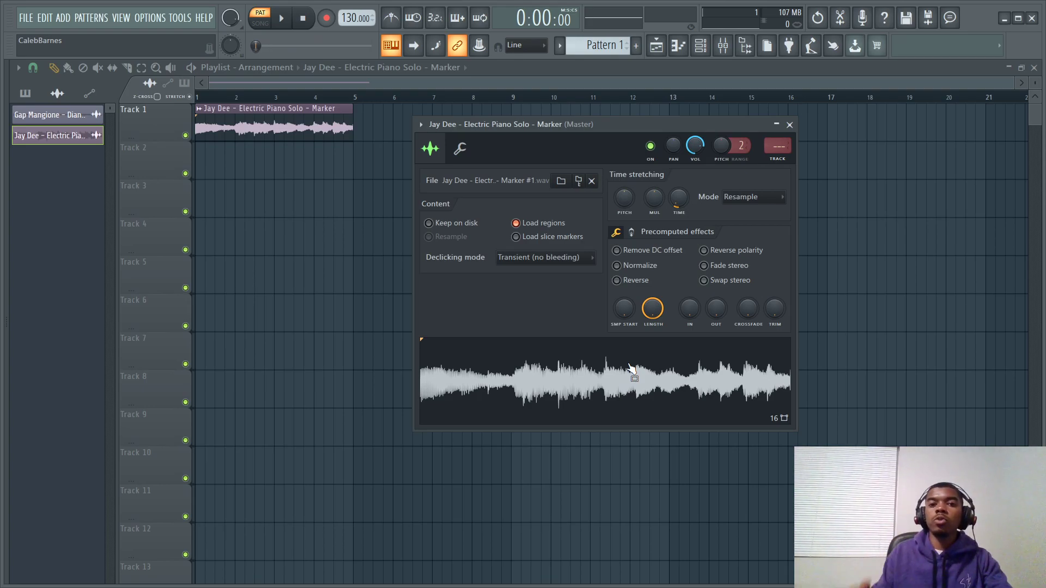
pyautogui.click(790, 125)
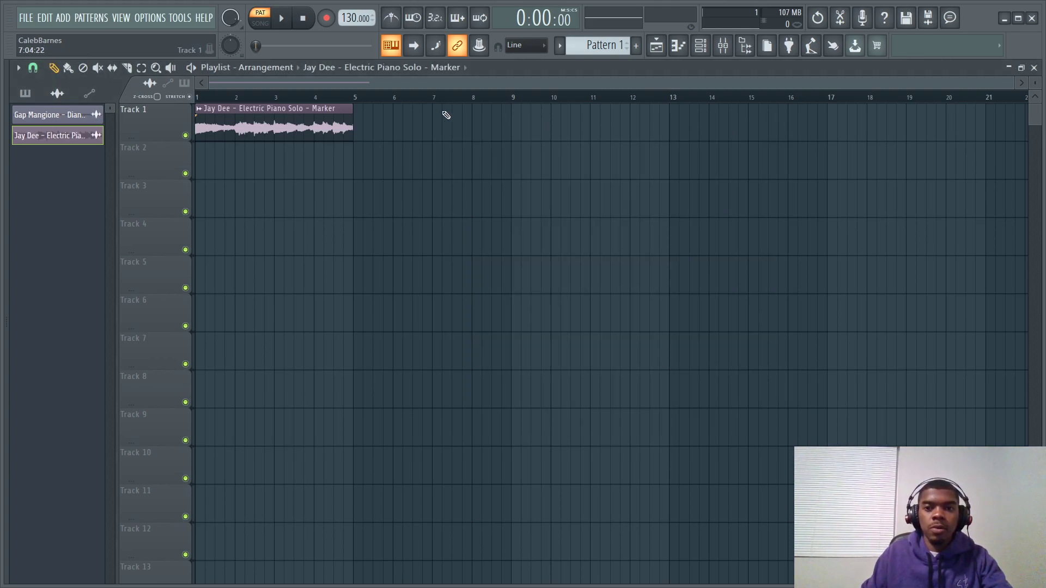
# Delete the Gap Mangione sample channel from the channel rack
pyautogui.click(681, 49)
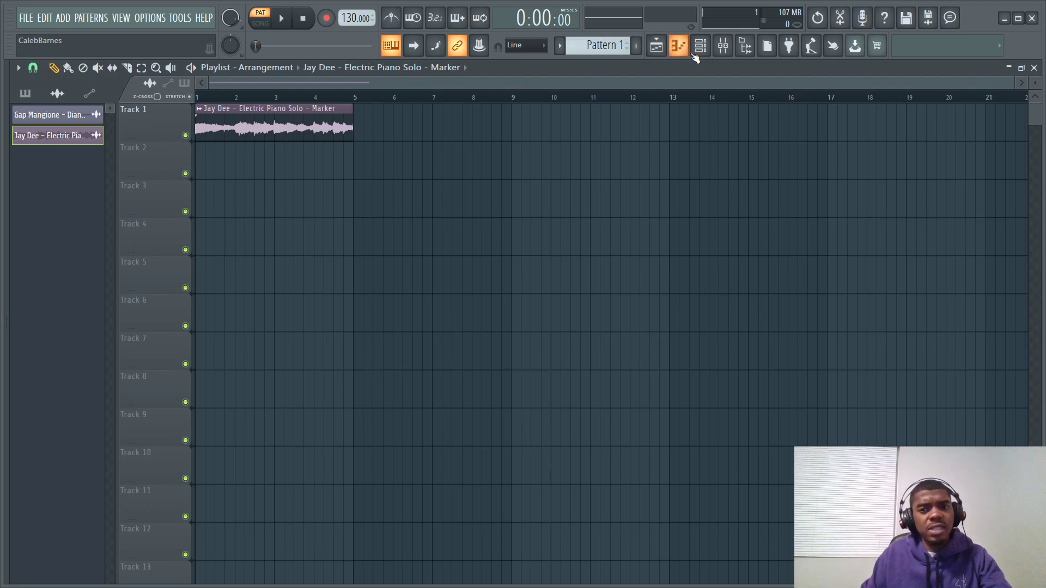
pyautogui.click(700, 48)
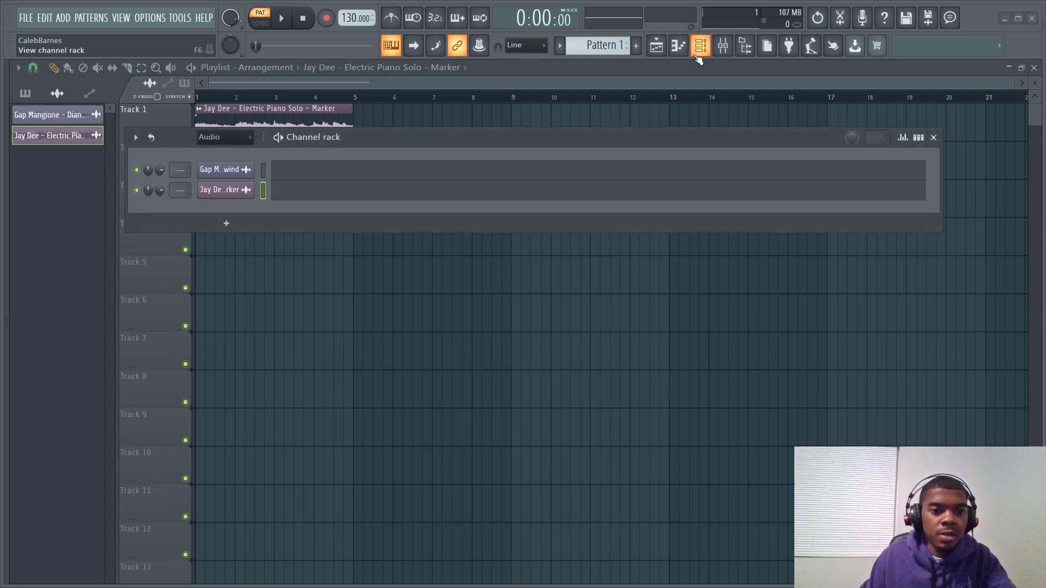
pyautogui.click(262, 194)
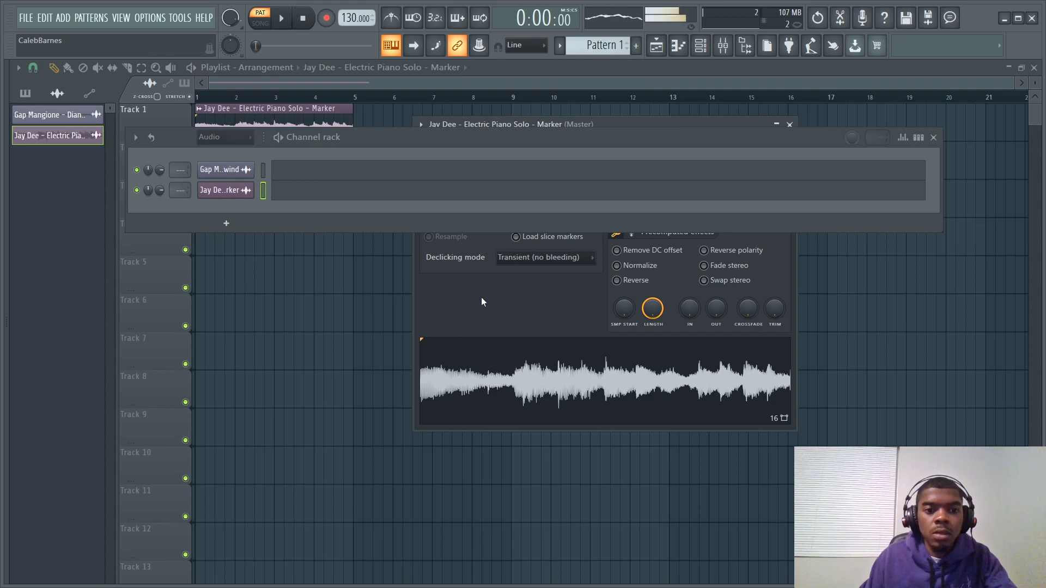
pyautogui.click(302, 22)
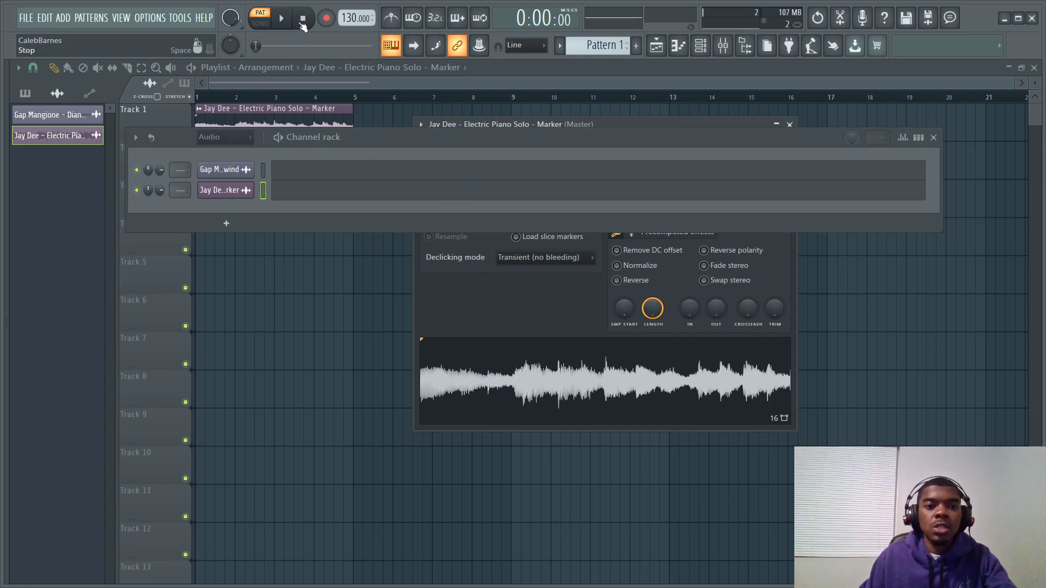
pyautogui.rightClick(234, 170)
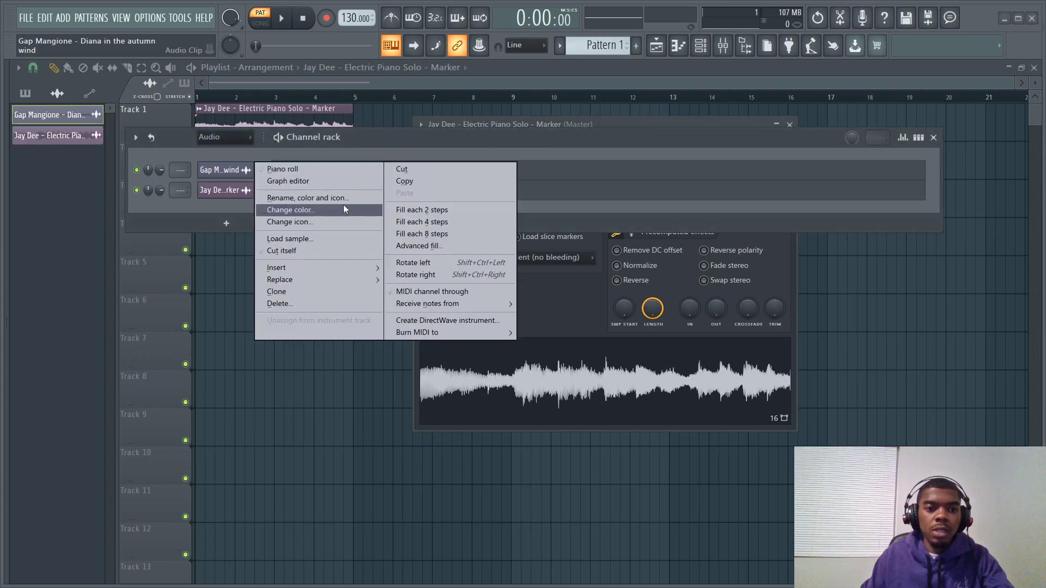
pyautogui.click(338, 304)
pyautogui.click(593, 330)
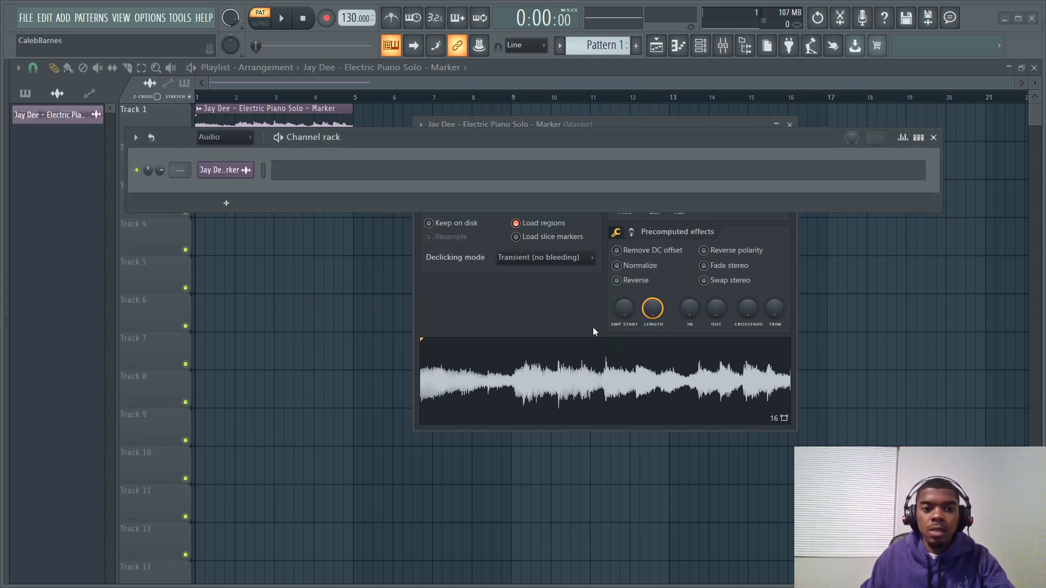
# Draw two consecutive four-bar C5 notes for the Jay Dee sample in the piano roll, starting at bars 1 and 5
pyautogui.click(290, 176)
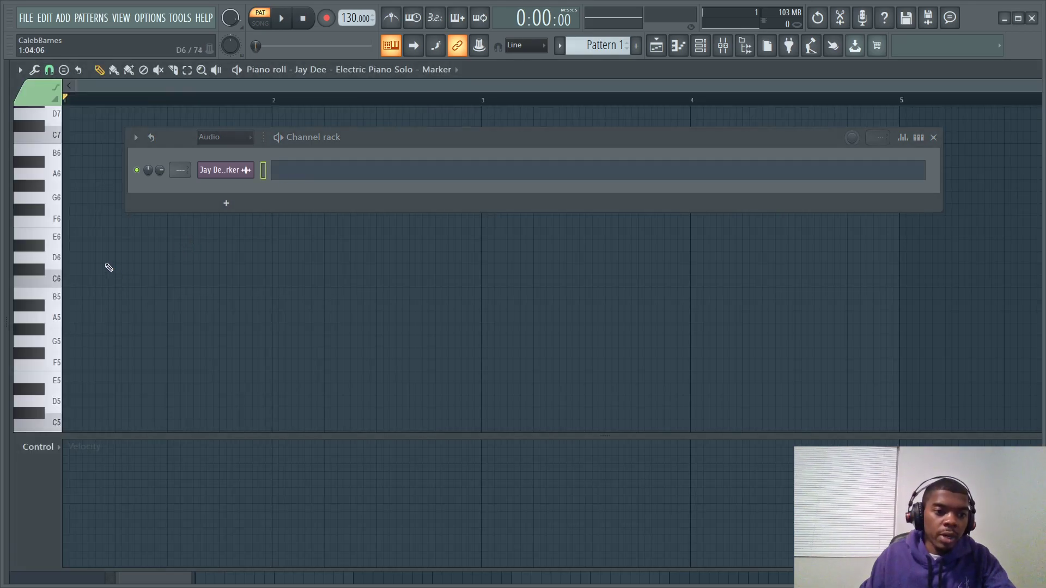
pyautogui.scroll(-3, 106, 267)
pyautogui.moveTo(75, 304)
pyautogui.mouseDown()
pyautogui.moveTo(75, 329)
pyautogui.moveTo(74, 317)
pyautogui.mouseUp()
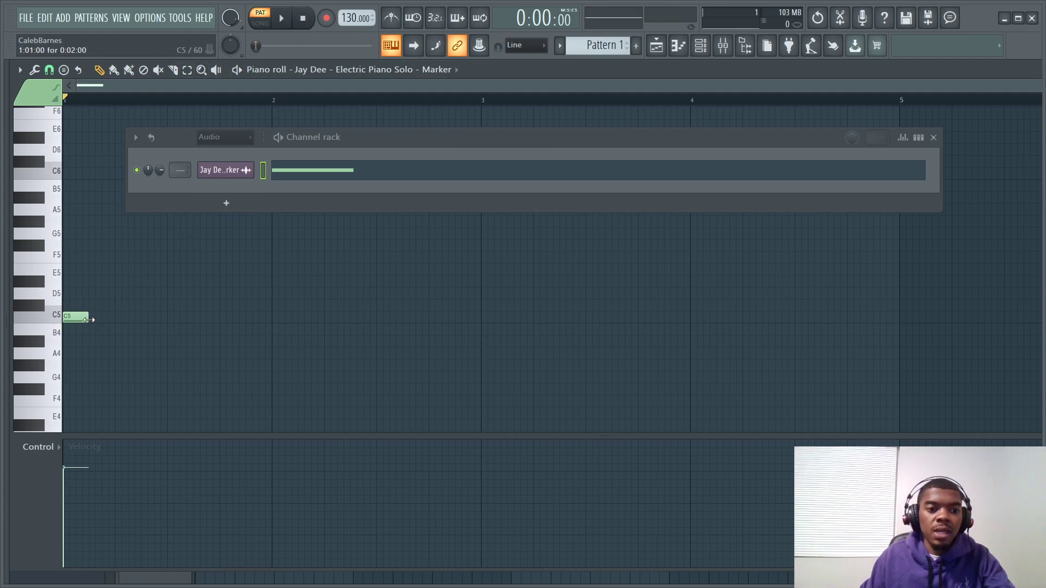
pyautogui.moveTo(95, 320); pyautogui.dragTo(910, 316)
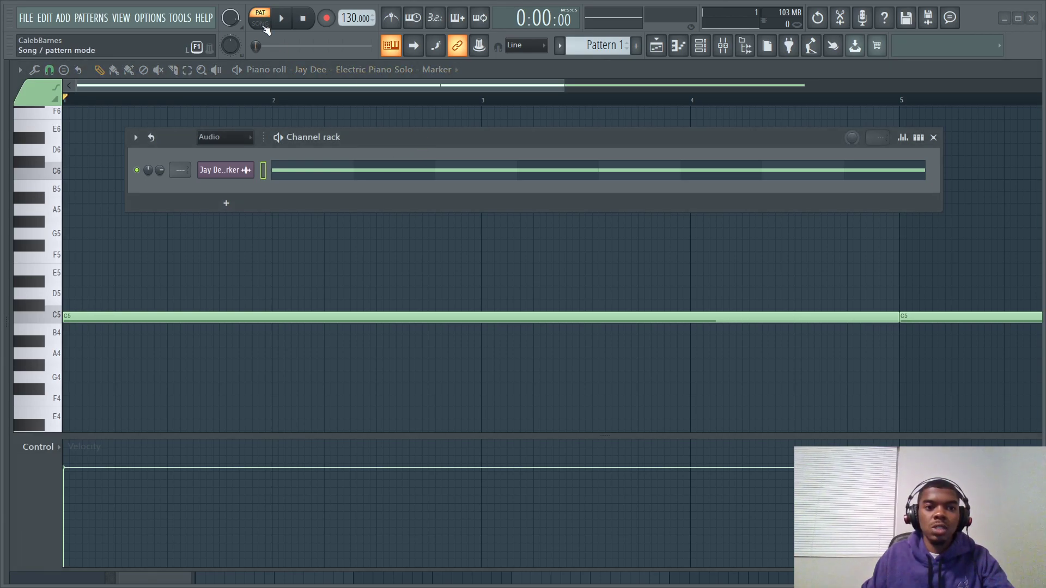
# Bring the playlist into view and reposition the channel rack just below the Track 1 clip
pyautogui.moveTo(368, 142); pyautogui.dragTo(342, 130)
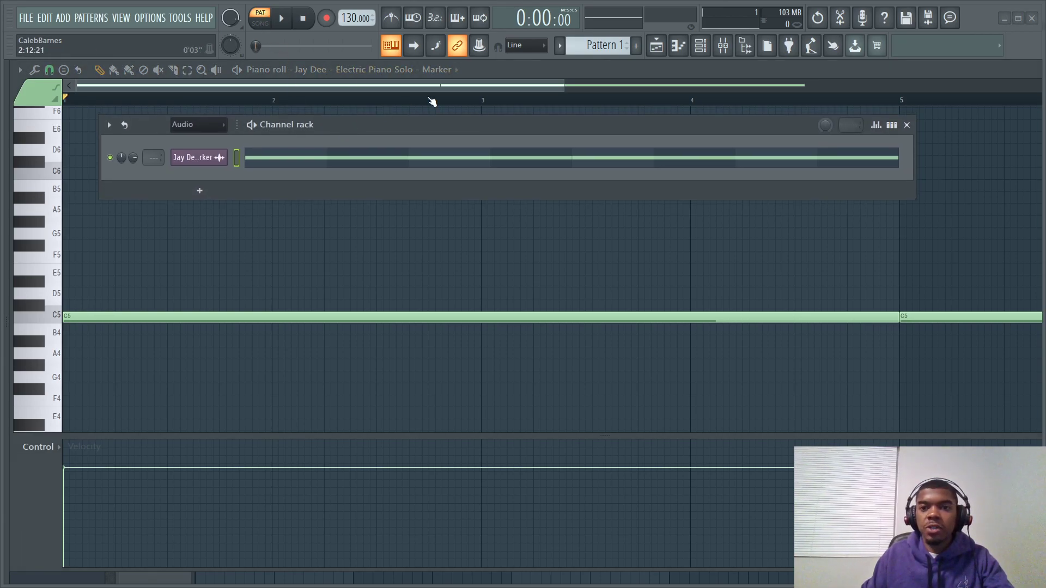
pyautogui.click(657, 46)
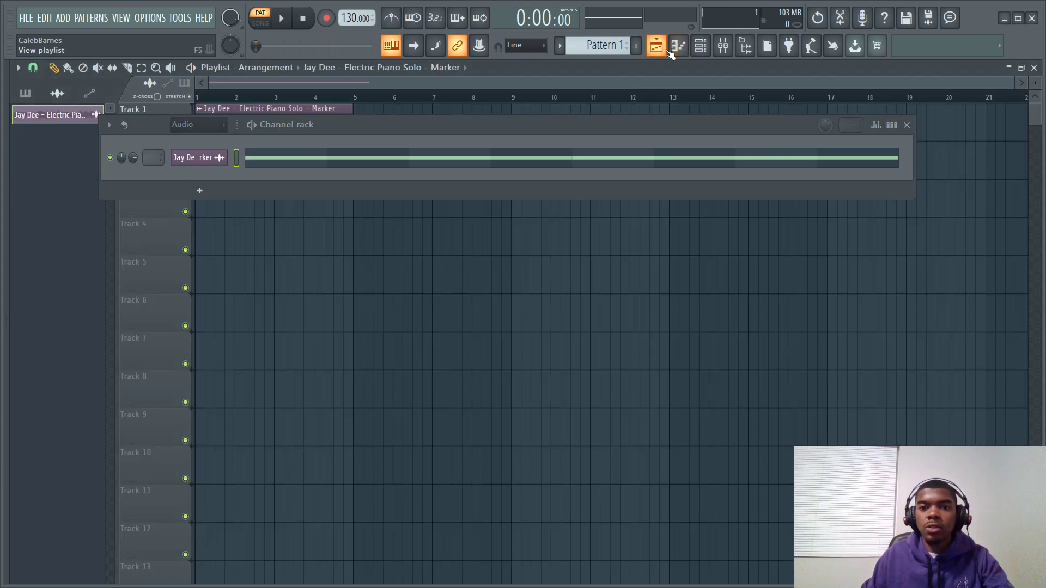
pyautogui.moveTo(520, 124); pyautogui.dragTo(616, 355)
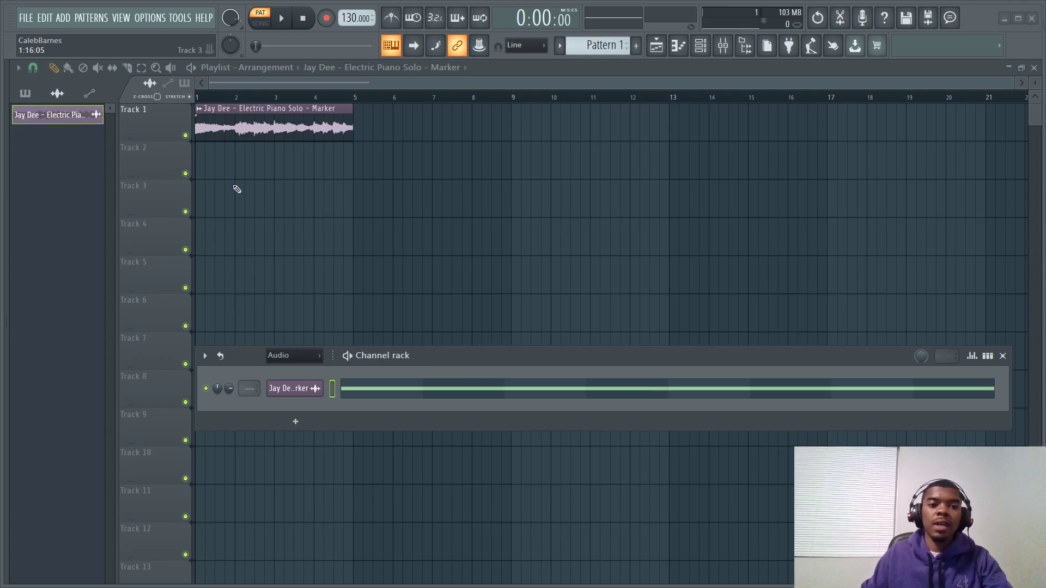
pyautogui.moveTo(479, 363); pyautogui.dragTo(433, 181)
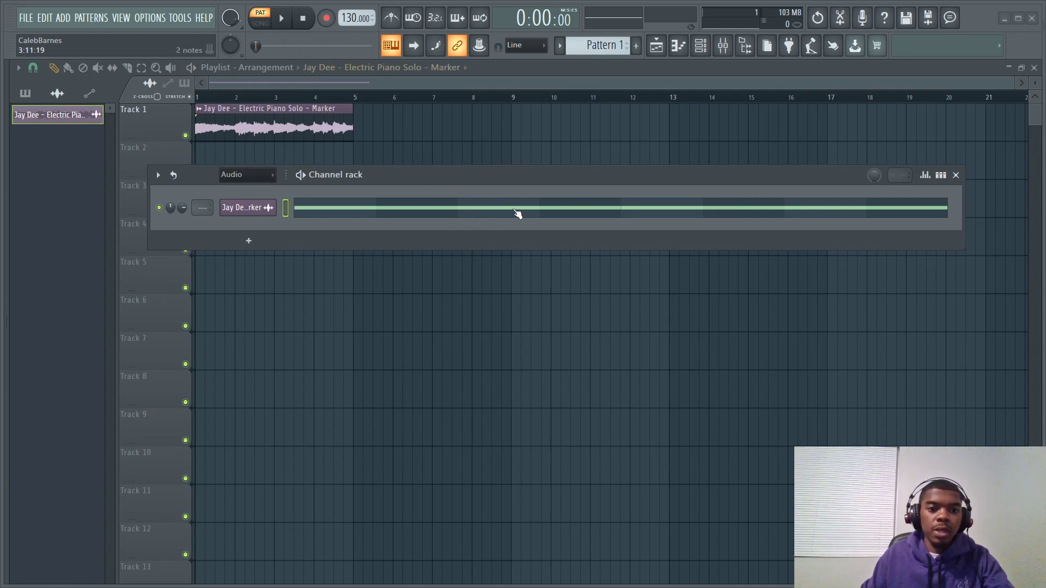
pyautogui.moveTo(507, 175); pyautogui.dragTo(506, 146)
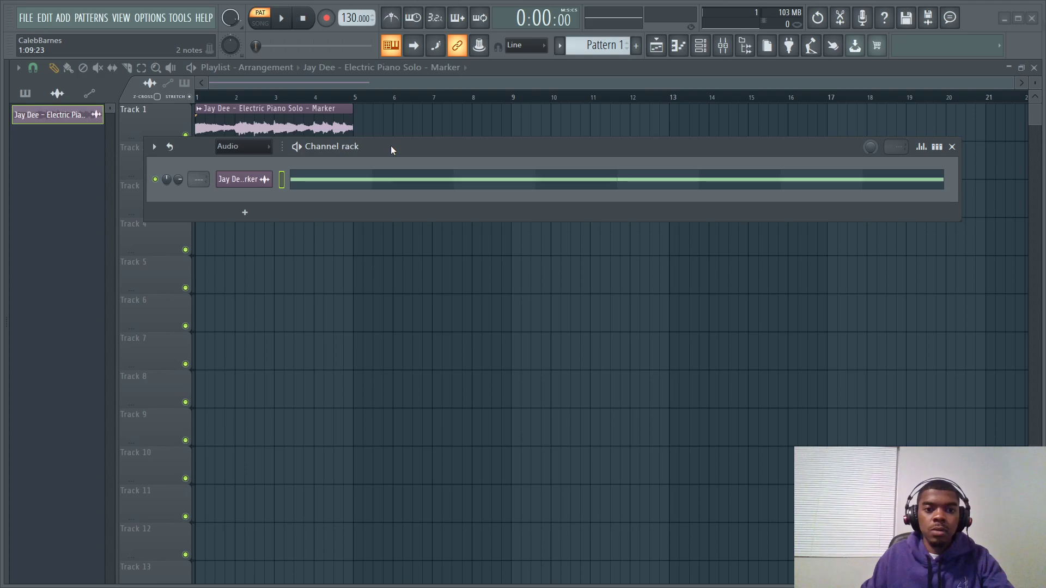
# Play Pattern 1 while collapsing the Hella Kits folder and expanding Cap$ule Corp. Kit in the browser, and stop playback
pyautogui.press('space')
pyautogui.hotkey('alt', 'F8')
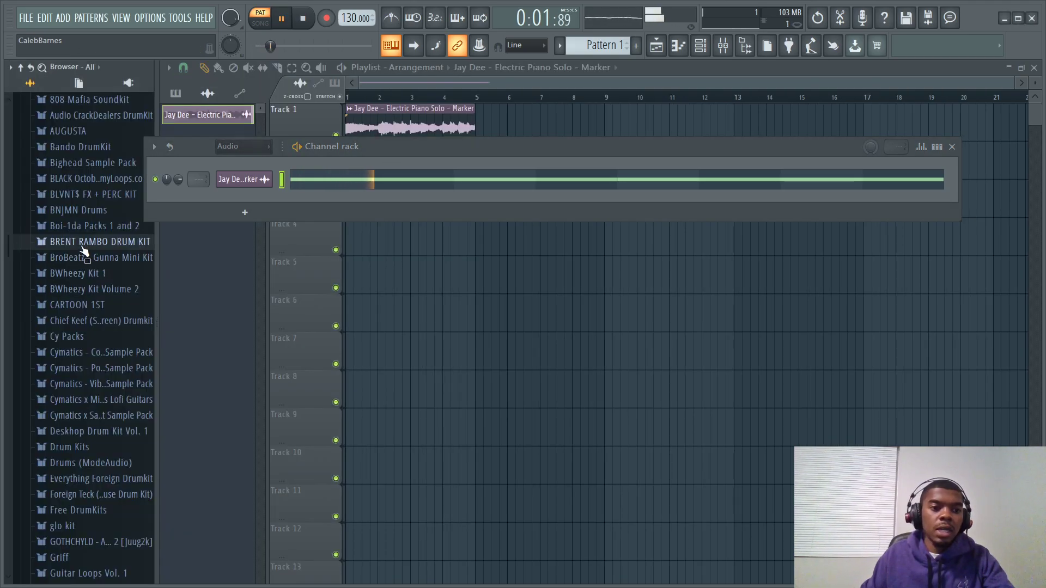
pyautogui.hotkey('alt', 'F8')
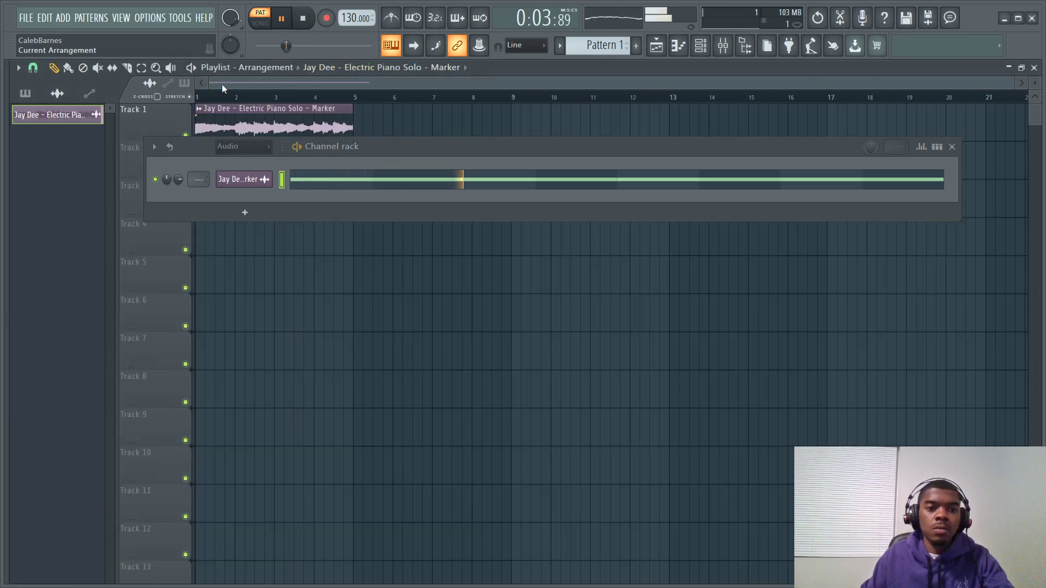
pyautogui.hotkey('alt', 'F8')
pyautogui.scroll(6, 66, 251)
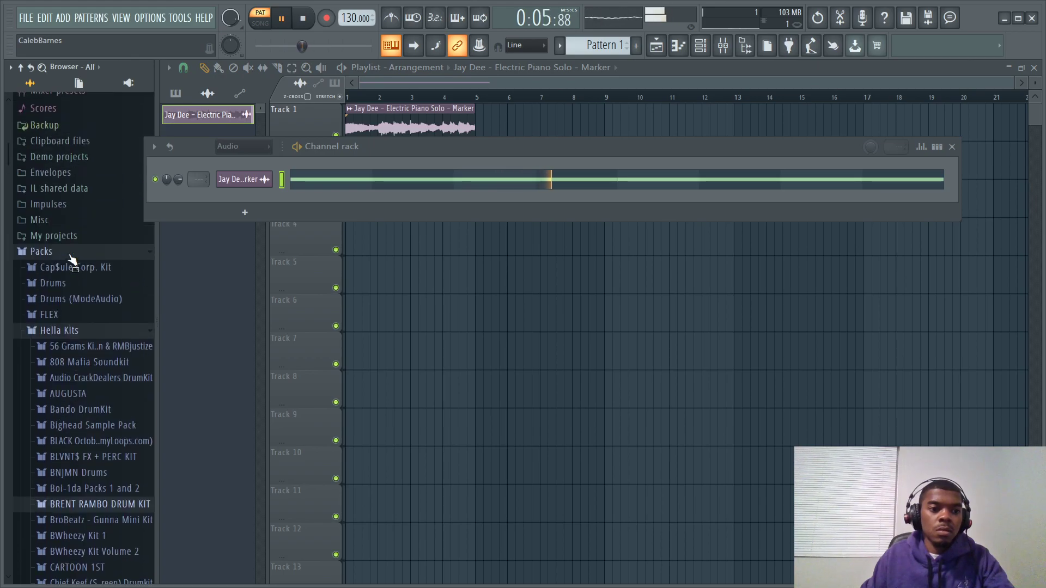
pyautogui.click(82, 334)
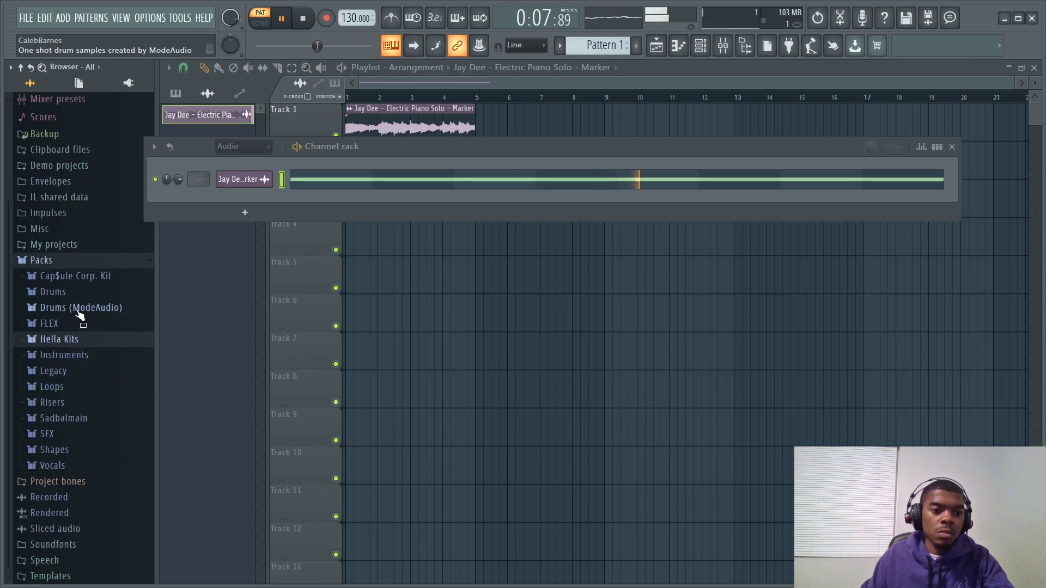
pyautogui.click(67, 277)
pyautogui.scroll(-3, 90, 283)
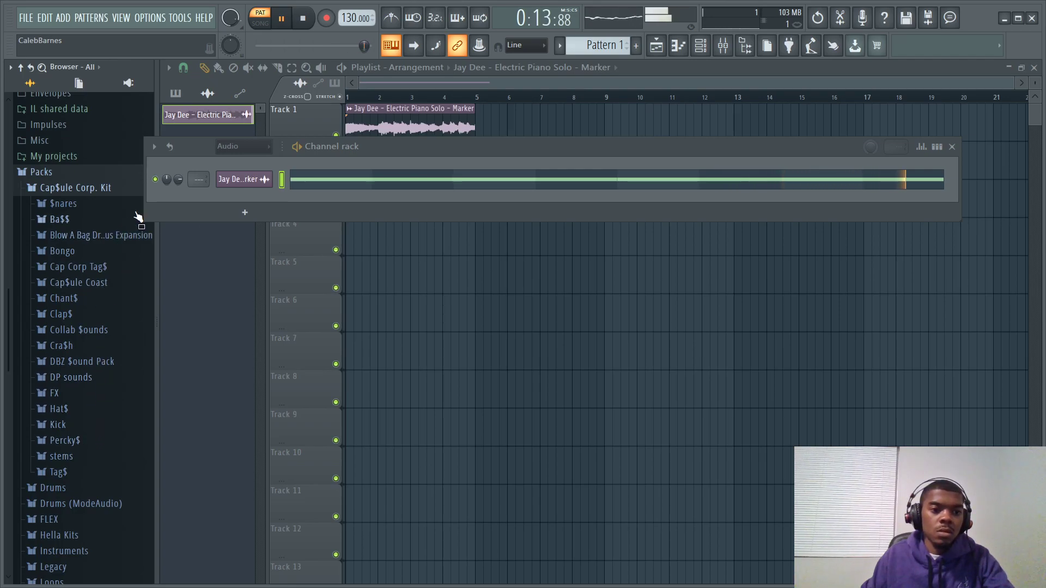
pyautogui.hotkey('alt', 'F8')
pyautogui.press('space')
pyautogui.hotkey('alt', 'F8')
pyautogui.hotkey('alt', 'F8')
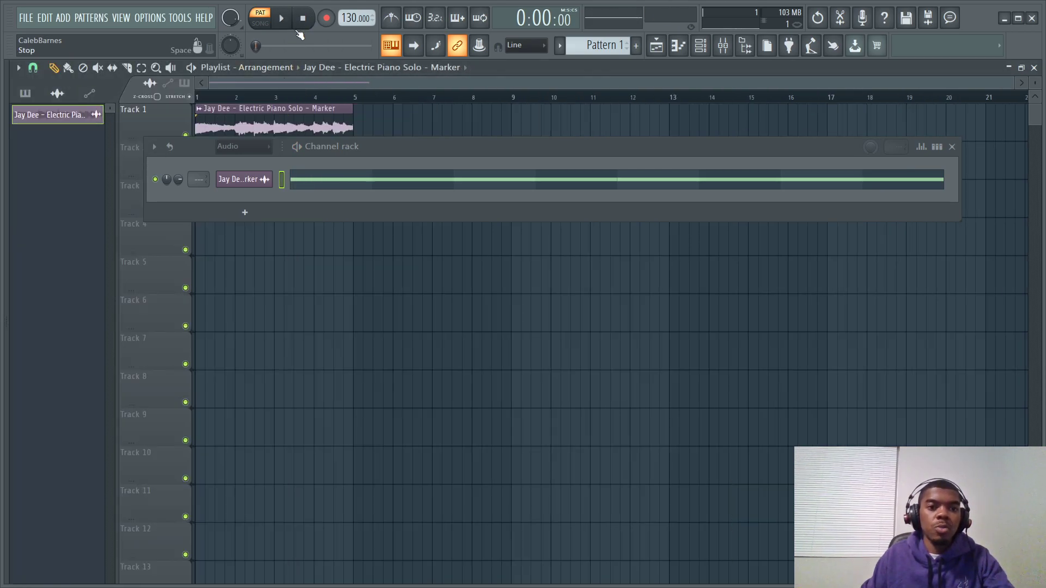
# Open the $nares folder of Cap$ule Corp. Kit in the browser and audition the numbered snare samples
pyautogui.hotkey('alt', 'F8')
pyautogui.click(68, 203)
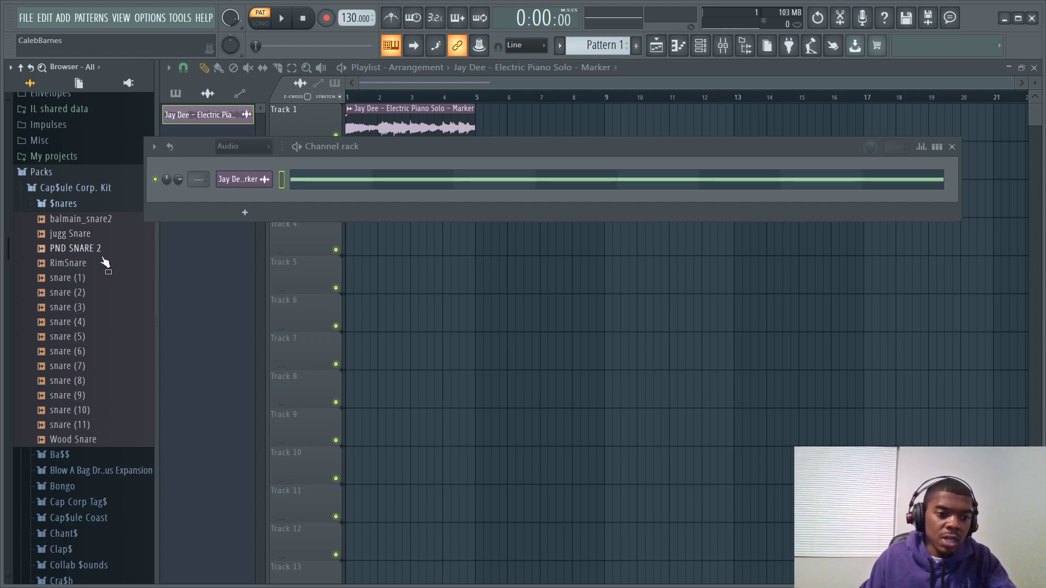
pyautogui.click(95, 322)
pyautogui.click(94, 337)
pyautogui.click(97, 351)
pyautogui.click(102, 366)
pyautogui.click(105, 396)
pyautogui.click(103, 411)
pyautogui.click(103, 425)
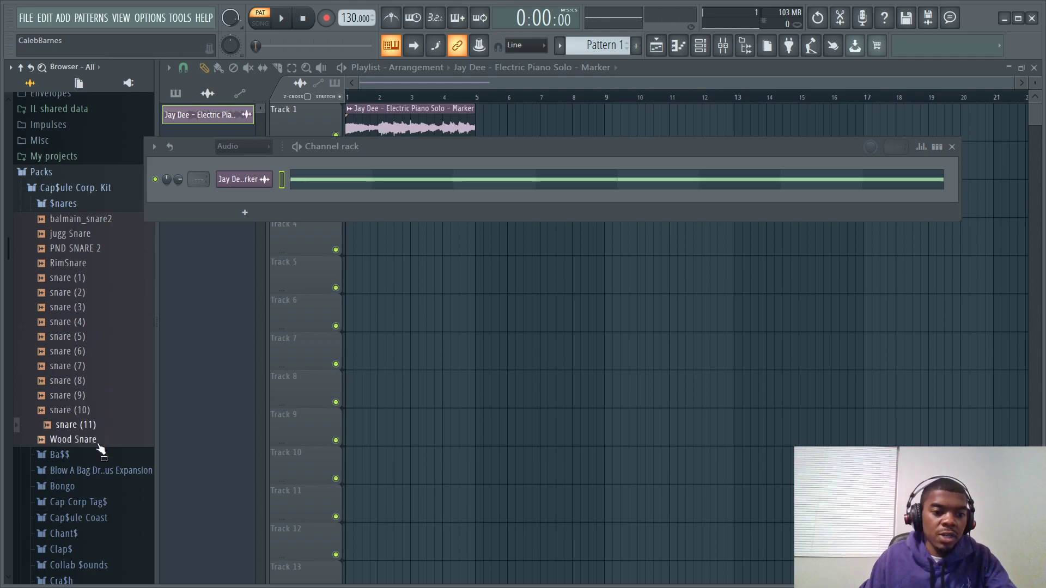
pyautogui.click(94, 410)
pyautogui.click(93, 395)
pyautogui.click(96, 380)
# Add the snare (8) sample to the channel rack as two separate channels, moving the rack lower over the playlist
pyautogui.moveTo(96, 381); pyautogui.dragTo(218, 197)
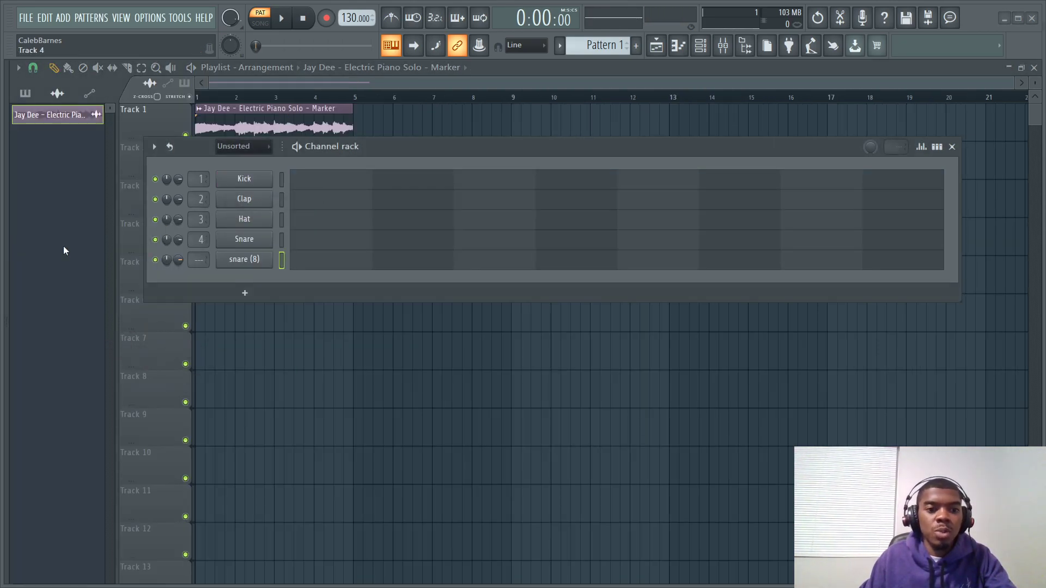
pyautogui.moveTo(393, 146); pyautogui.dragTo(392, 202)
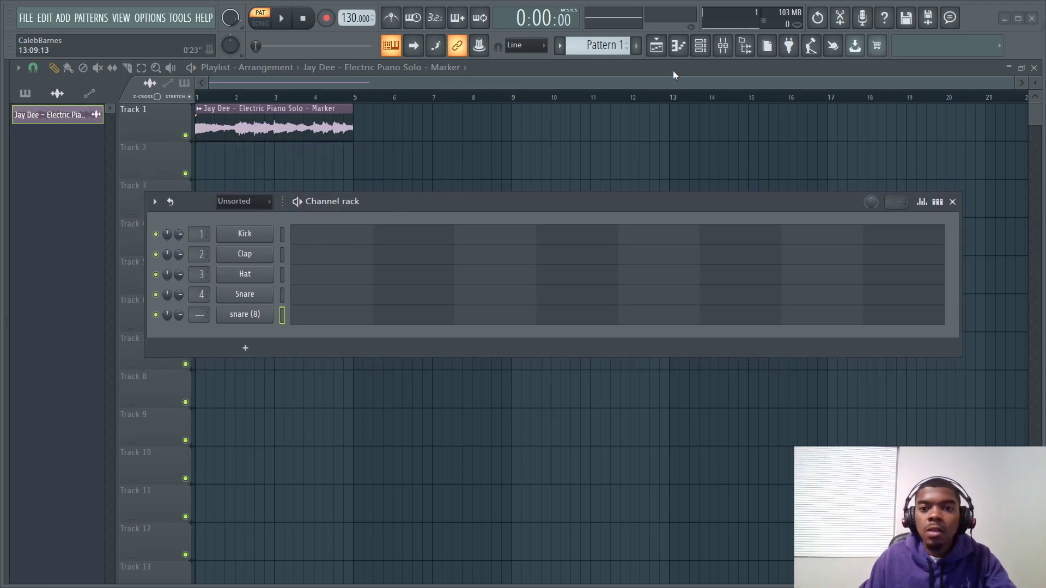
pyautogui.moveTo(599, 45)
pyautogui.mouseDown()
pyautogui.moveTo(599, 36)
pyautogui.moveTo(598, 46)
pyautogui.mouseUp()
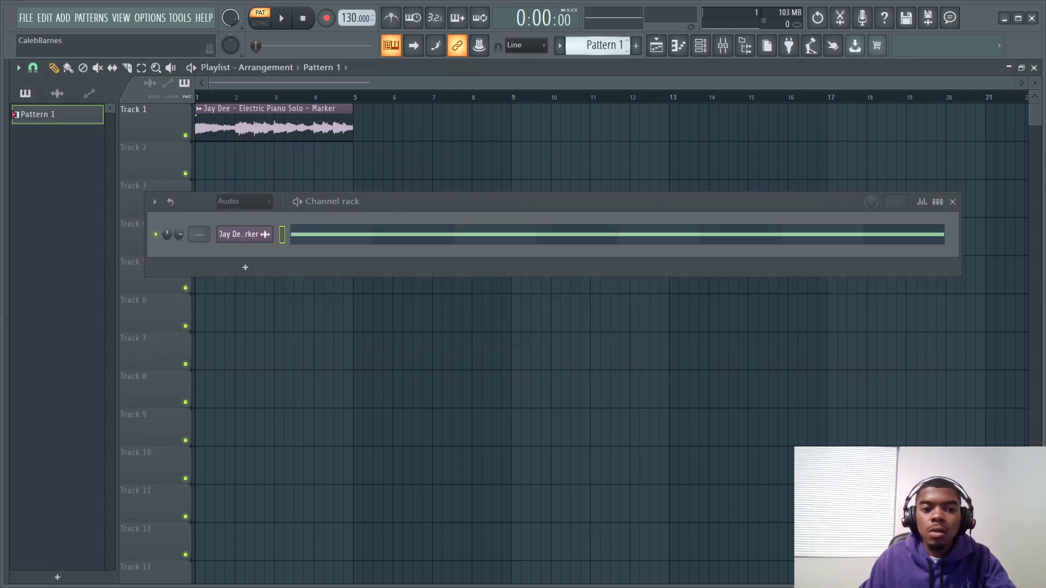
pyautogui.hotkey('alt', 'F8')
pyautogui.moveTo(89, 385); pyautogui.dragTo(229, 246)
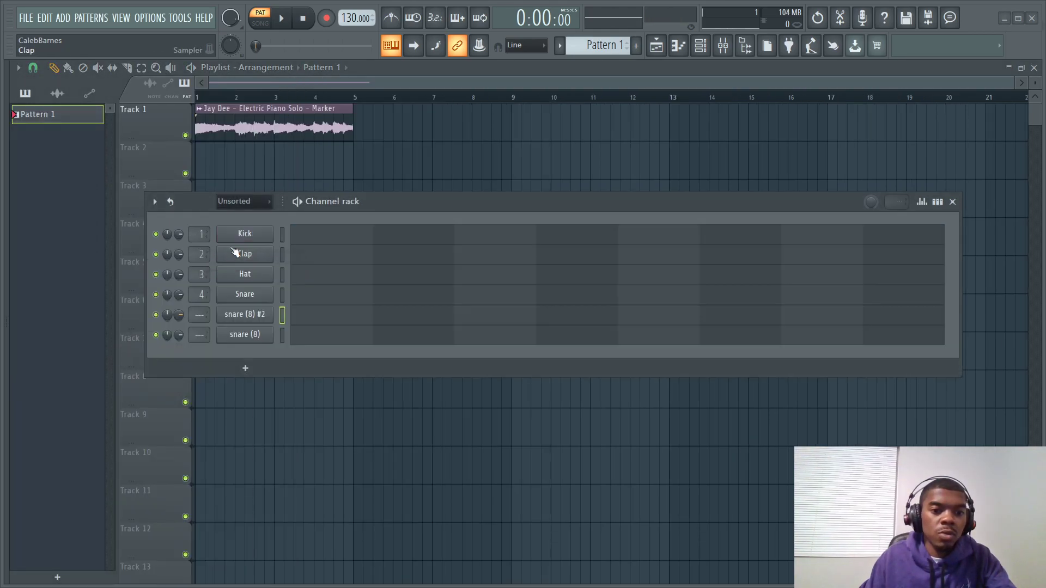
# Delete both snare (8) channels from the channel rack
pyautogui.rightClick(256, 333)
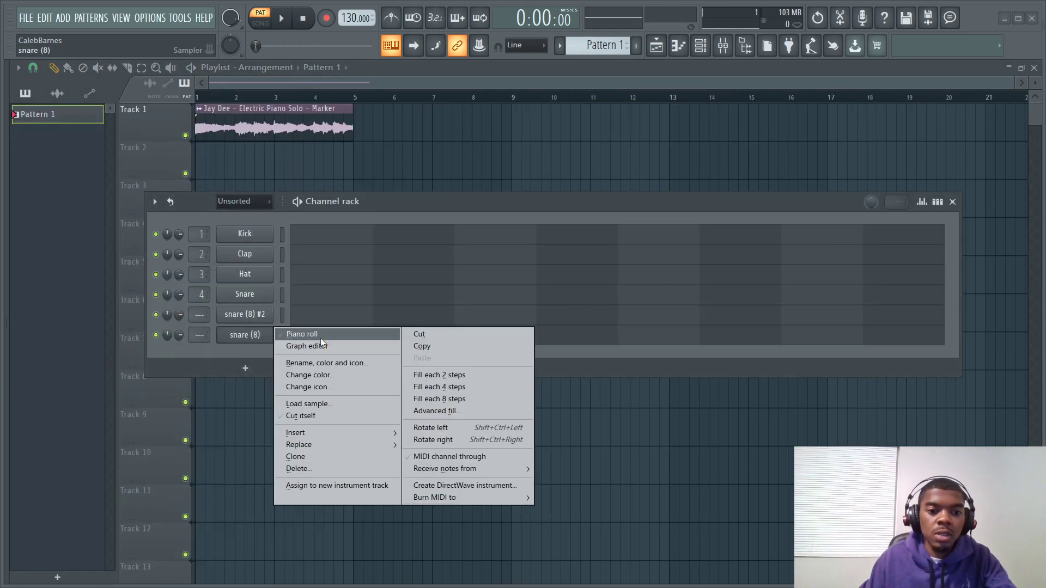
pyautogui.click(300, 469)
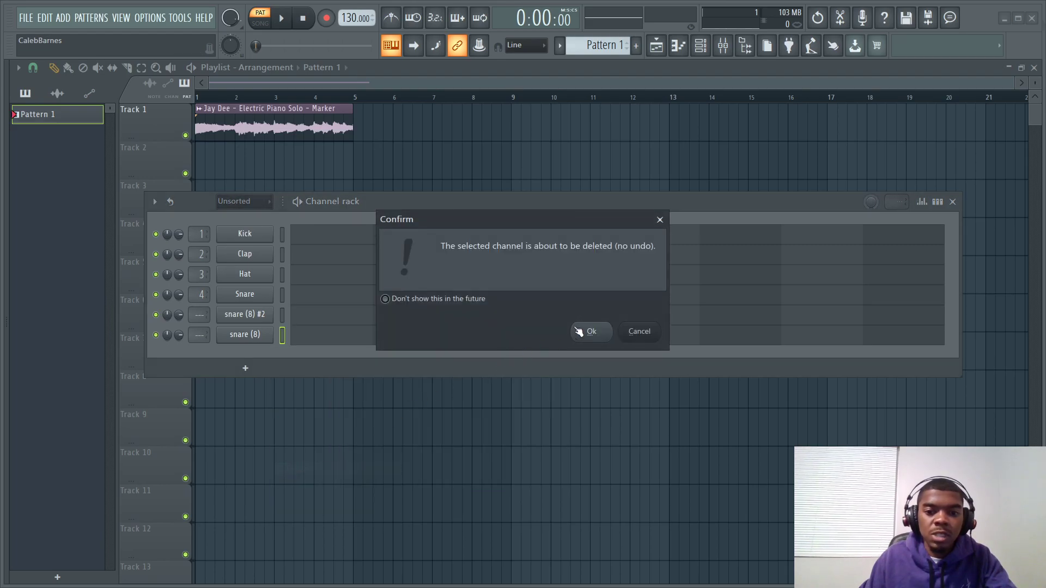
pyautogui.click(585, 329)
pyautogui.rightClick(268, 315)
pyautogui.click(298, 448)
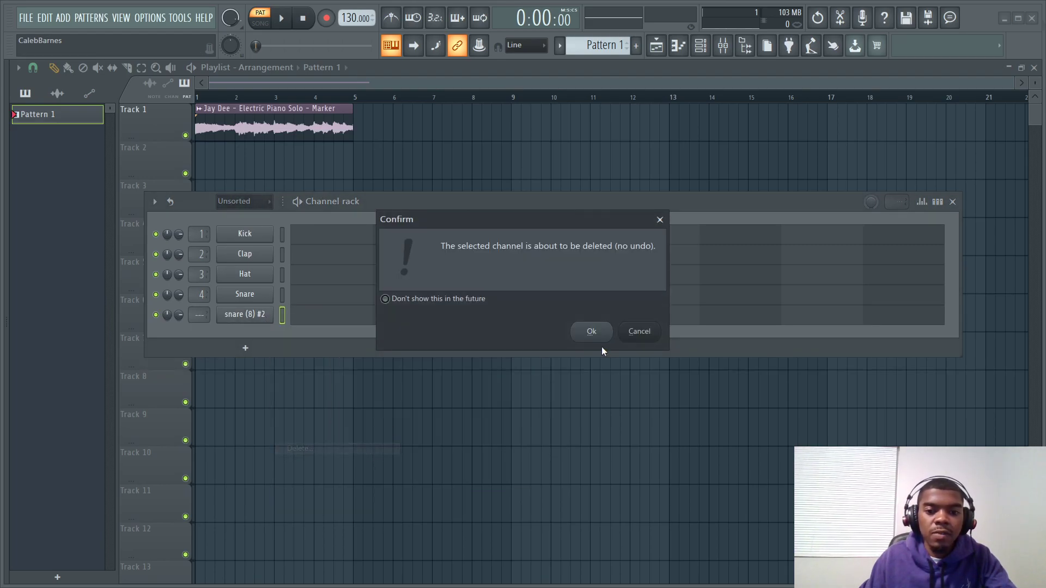
pyautogui.click(598, 336)
# Select Pattern 1 again, reopen the channel rack, and look at the list of available new channels without adding one
pyautogui.click(700, 45)
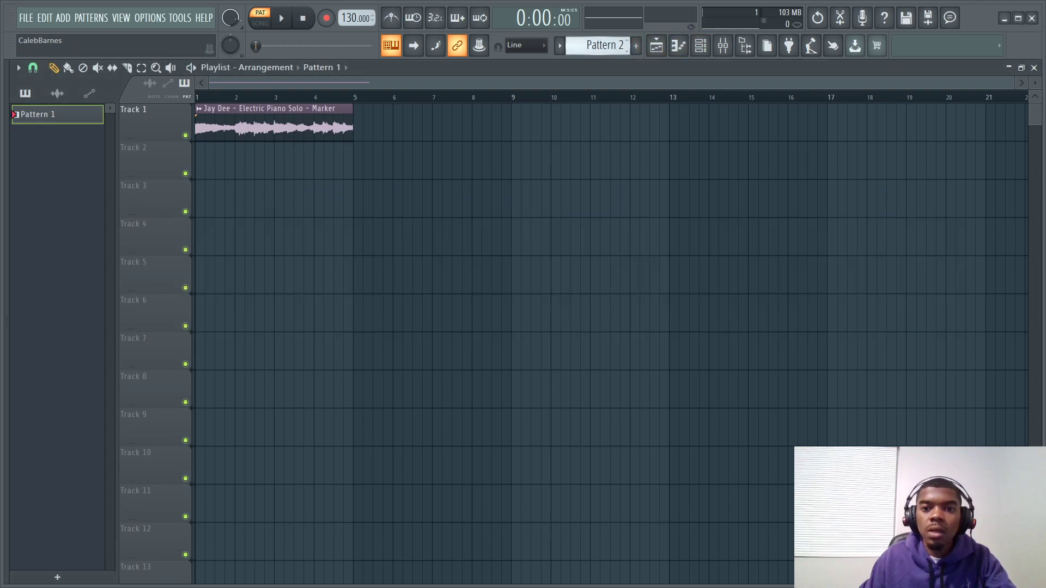
pyautogui.click(561, 46)
pyautogui.click(578, 55)
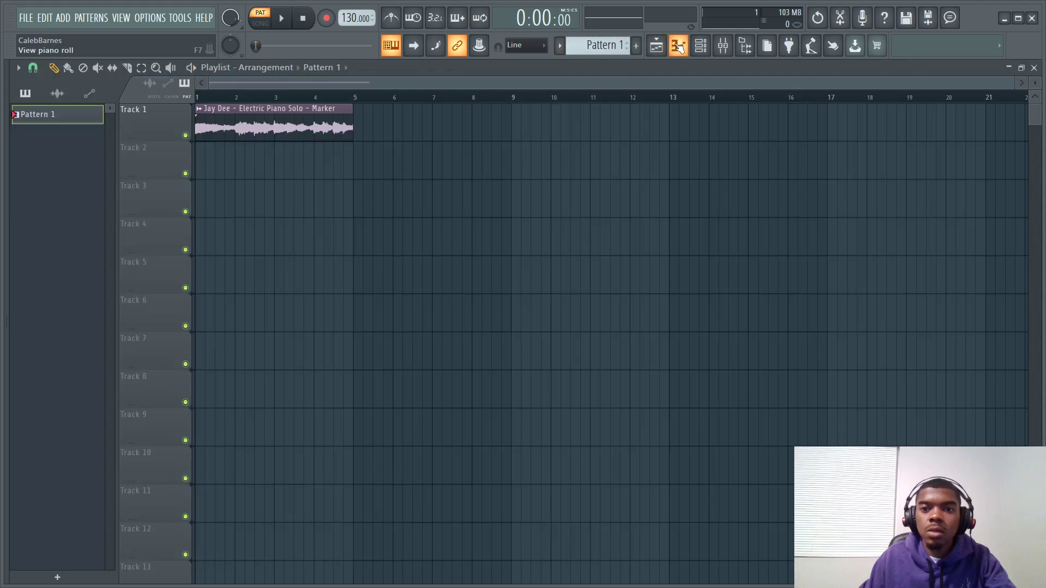
pyautogui.click(701, 45)
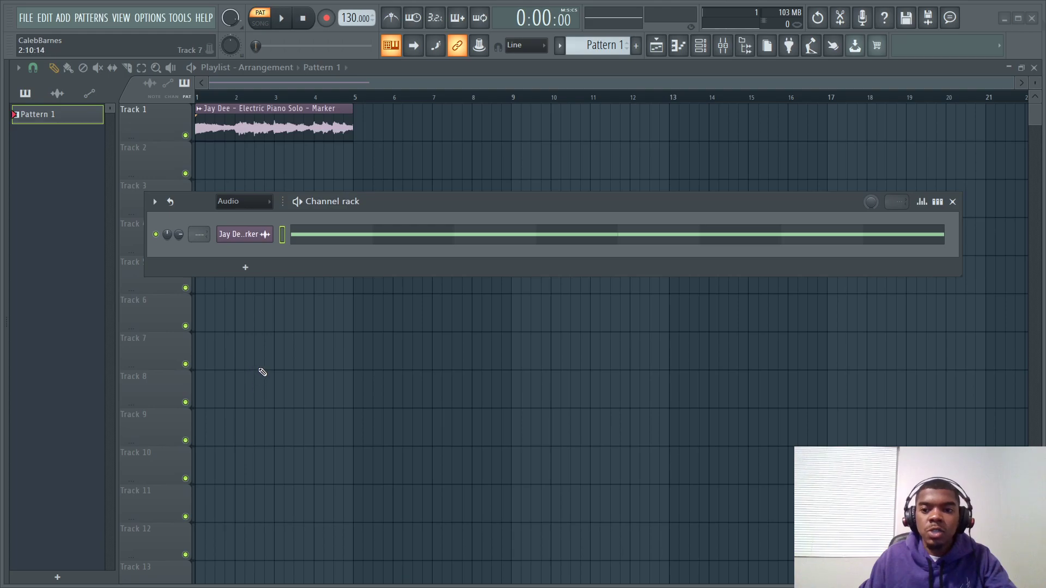
pyautogui.click(245, 267)
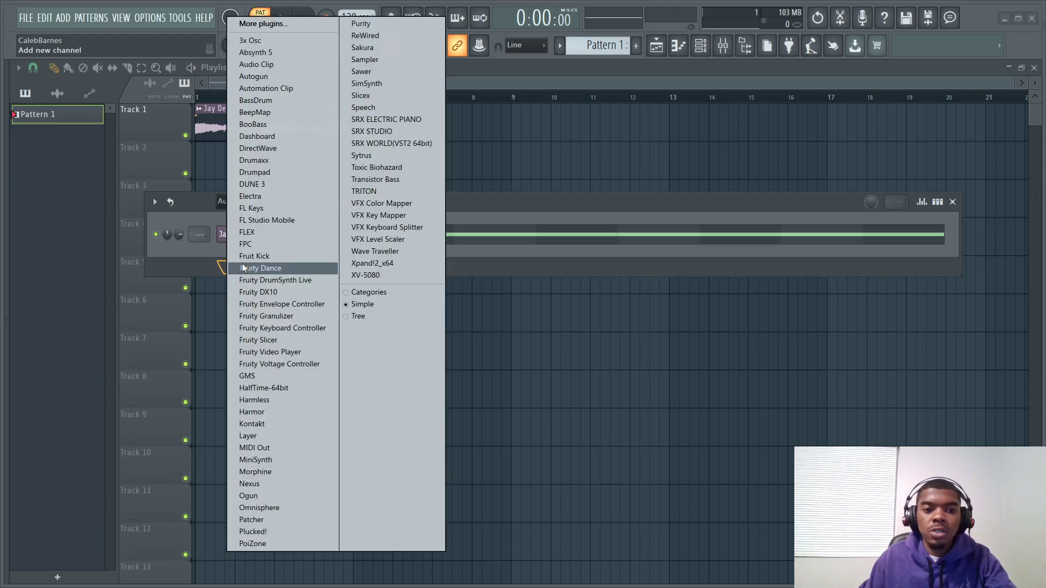
pyautogui.click(204, 256)
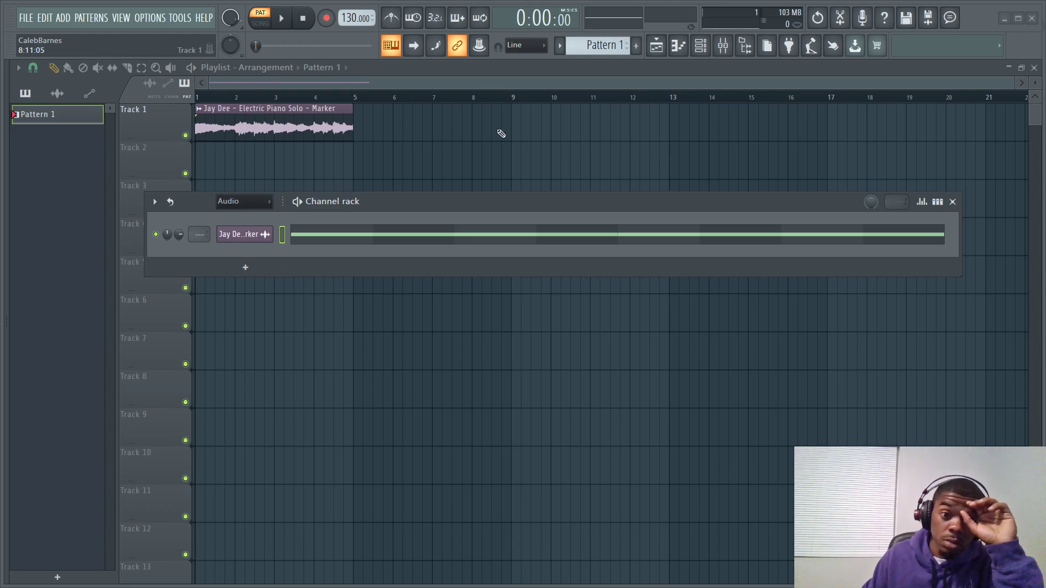
# Preview the Jay Dee sample from its channel settings, stop playback, and move the channel rack over Tracks 4 to 6
pyautogui.click(322, 116)
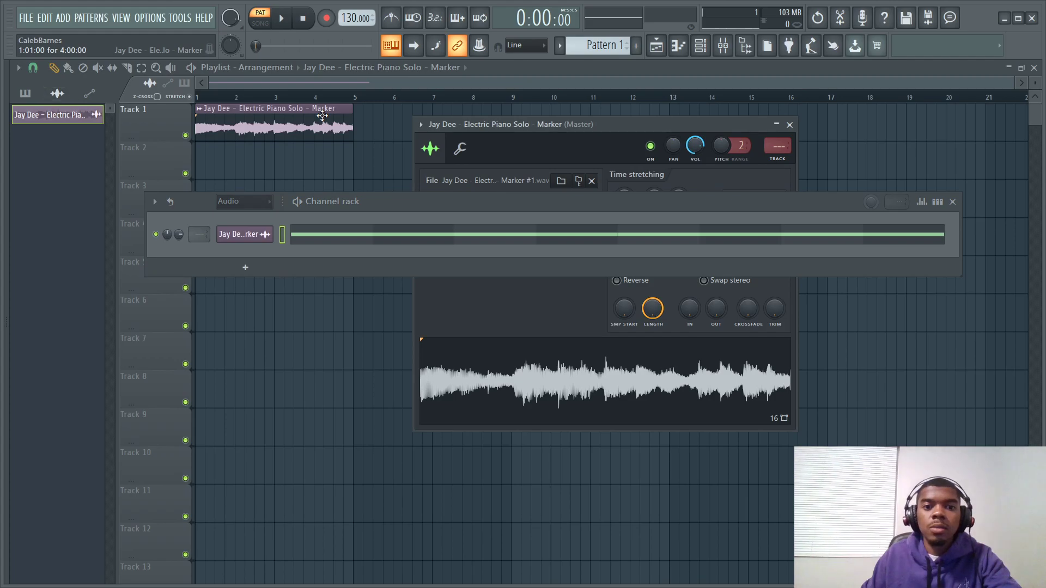
pyautogui.moveTo(632, 210); pyautogui.dragTo(698, 455)
pyautogui.moveTo(670, 397); pyautogui.dragTo(332, 304)
pyautogui.rightClick(436, 305)
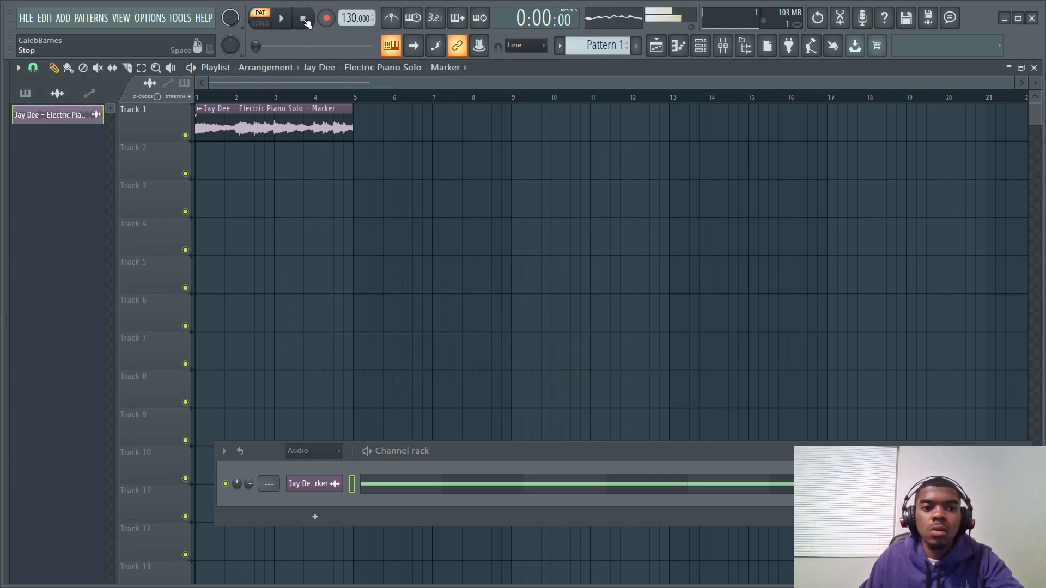
pyautogui.click(304, 20)
pyautogui.moveTo(488, 450); pyautogui.dragTo(464, 222)
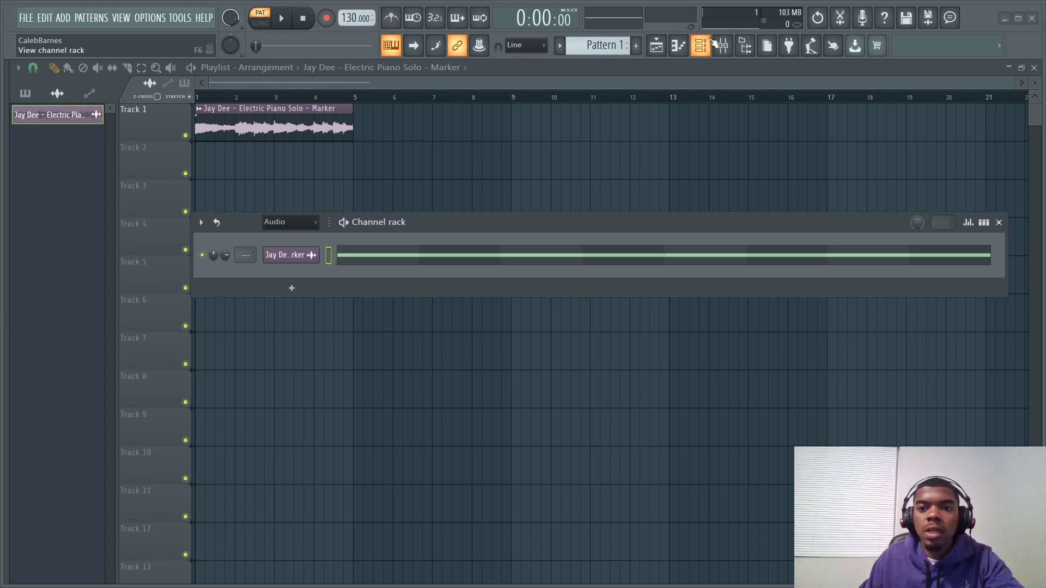
pyautogui.click(701, 49)
pyautogui.click(678, 46)
pyautogui.click(679, 46)
pyautogui.moveTo(622, 46); pyautogui.dragTo(622, 47)
pyautogui.click(561, 47)
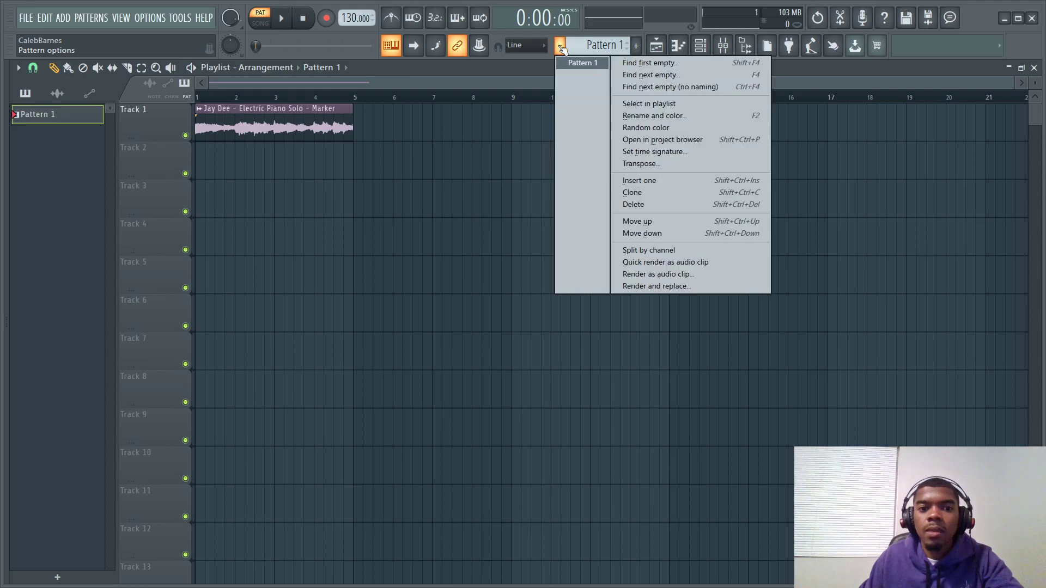
pyautogui.click(745, 46)
pyautogui.click(745, 46)
pyautogui.click(701, 47)
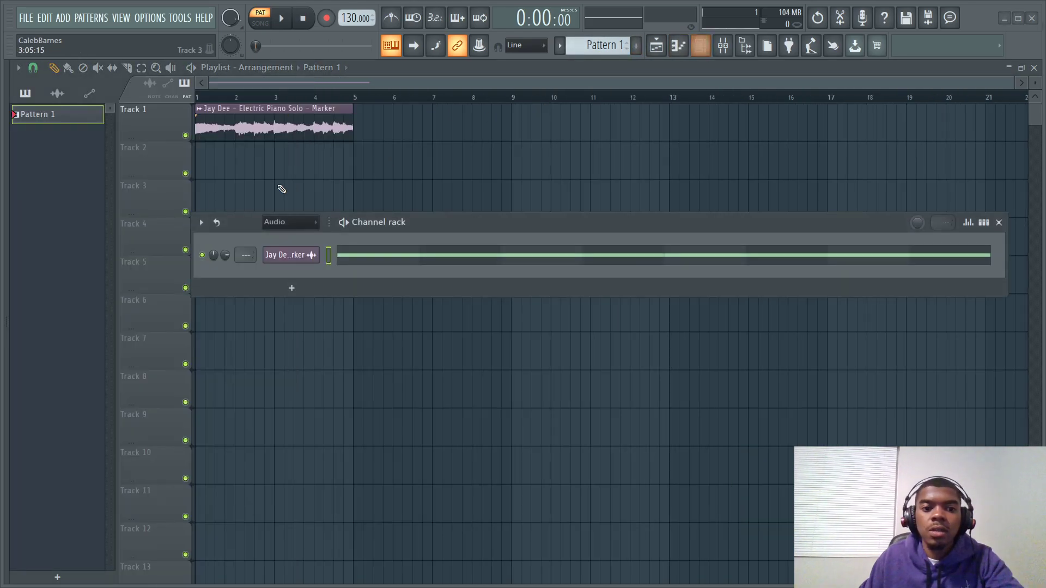
# Add the snare (8) sample to the channel rack as a new channel and open the Jay Dee clip's channel settings
pyautogui.moveTo(3, 240)
pyautogui.moveTo(81, 382); pyautogui.dragTo(267, 277)
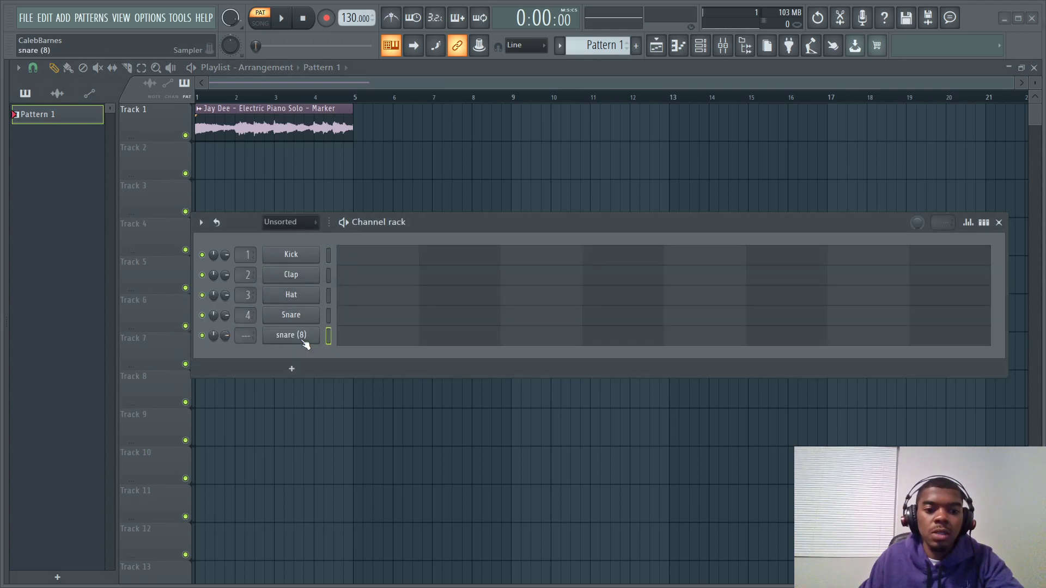
pyautogui.doubleClick(338, 121)
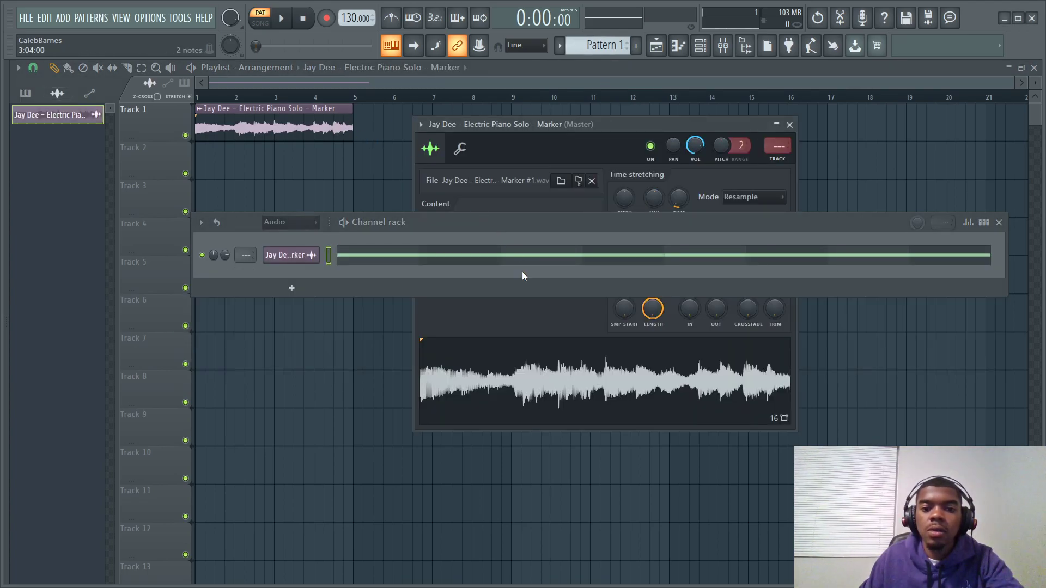
# Hide the playlist and move the channel rack up over the header of the Jay Dee channel settings
pyautogui.moveTo(602, 47)
pyautogui.mouseDown()
pyautogui.moveTo(601, 30)
pyautogui.moveTo(602, 46)
pyautogui.mouseUp()
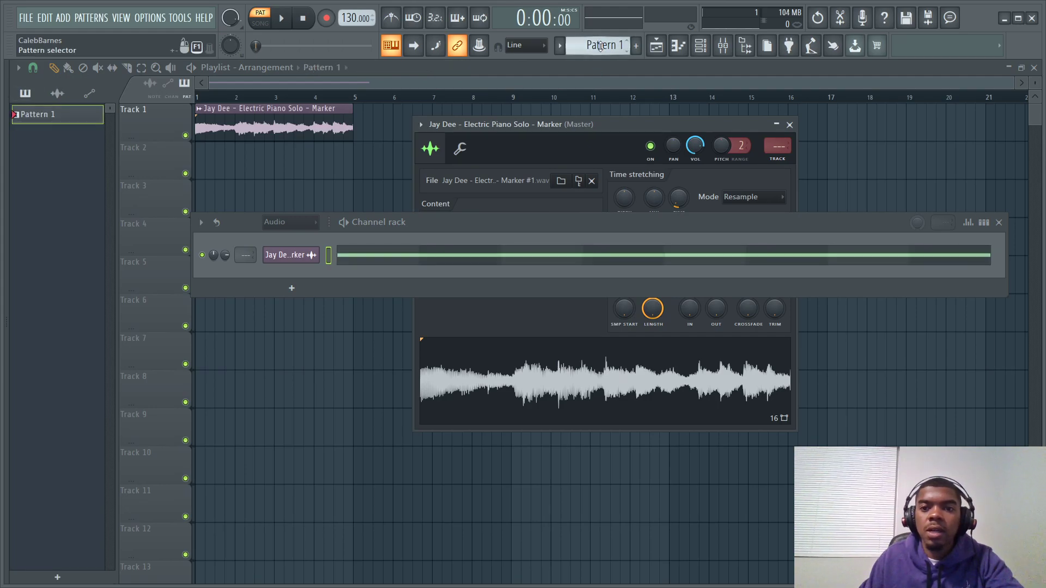
pyautogui.click(686, 46)
pyautogui.click(682, 48)
pyautogui.click(682, 48)
pyautogui.click(660, 47)
pyautogui.click(704, 49)
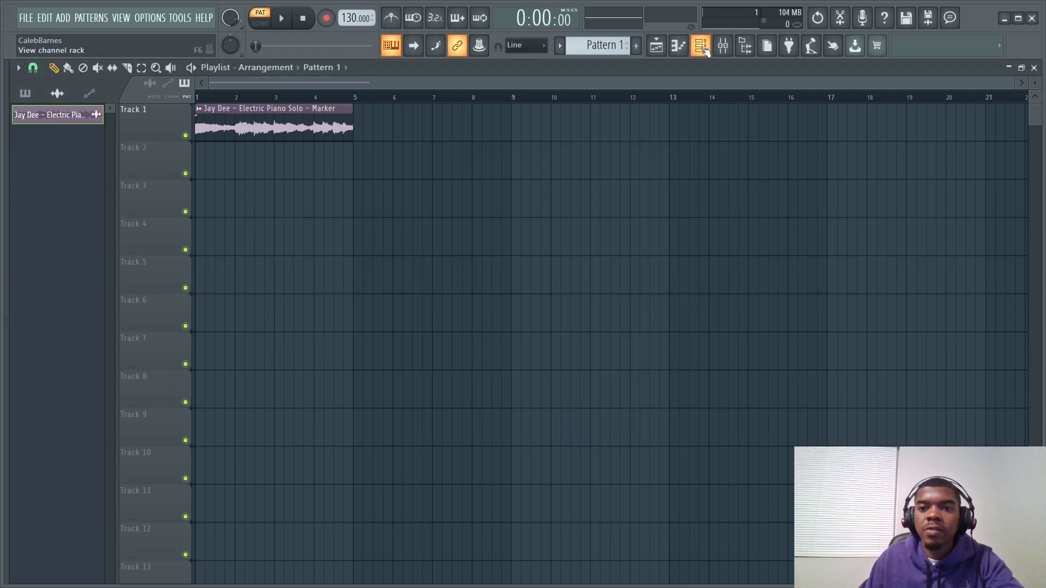
pyautogui.click(704, 49)
pyautogui.click(681, 52)
pyautogui.click(681, 48)
pyautogui.click(658, 48)
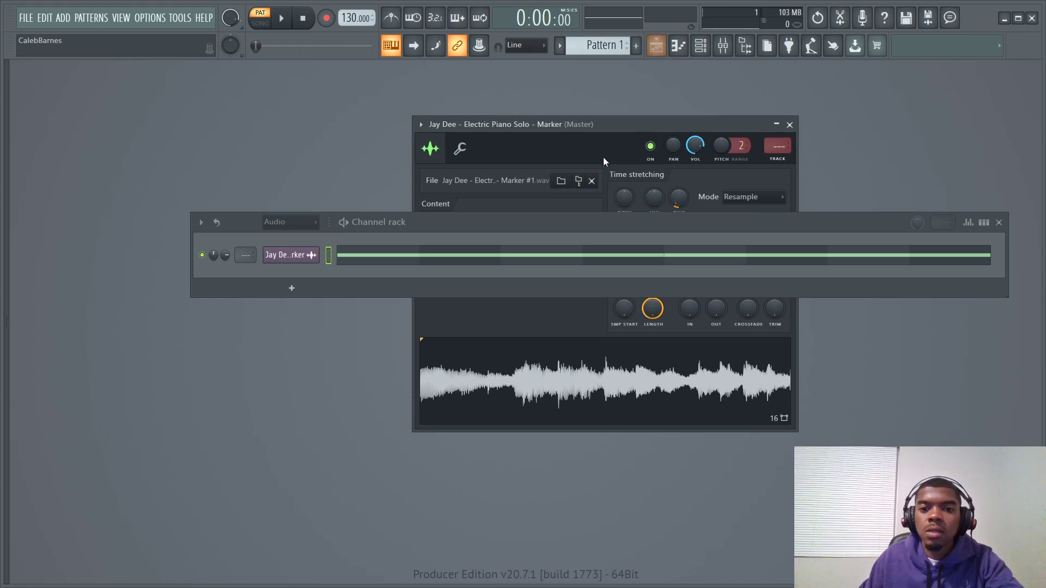
pyautogui.moveTo(553, 234); pyautogui.dragTo(491, 105)
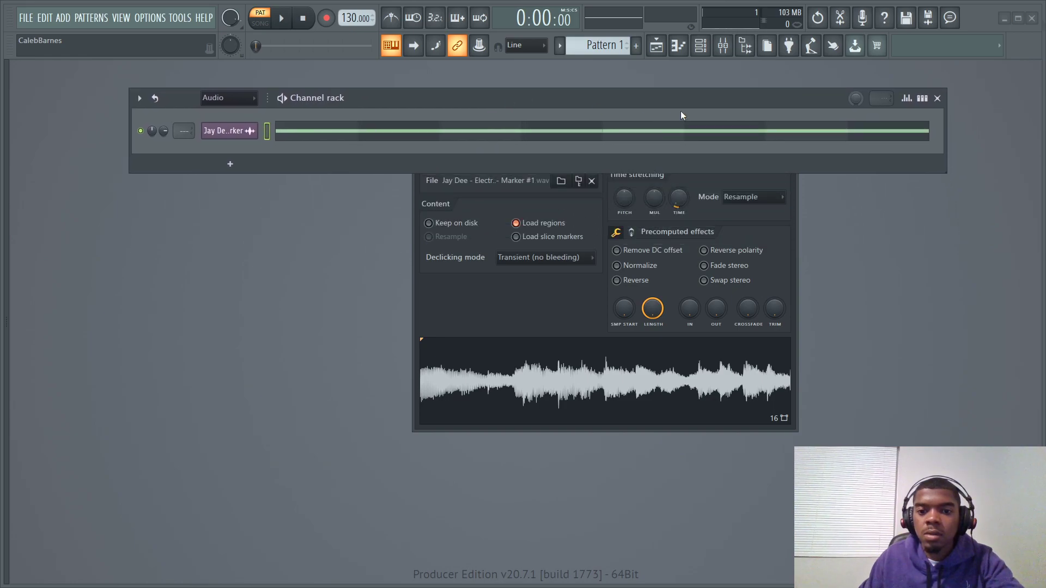
pyautogui.click(938, 98)
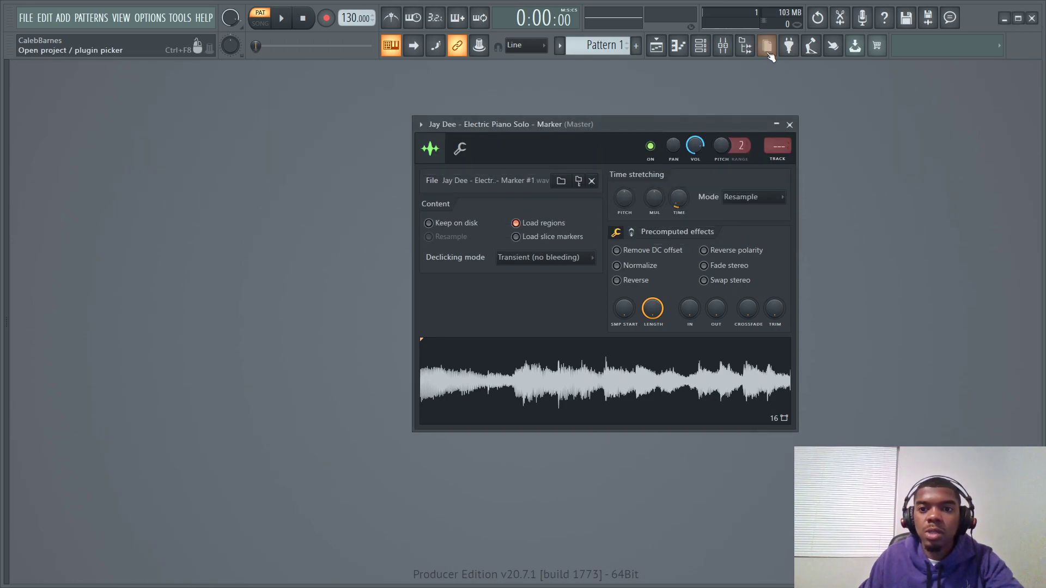
pyautogui.click(613, 43)
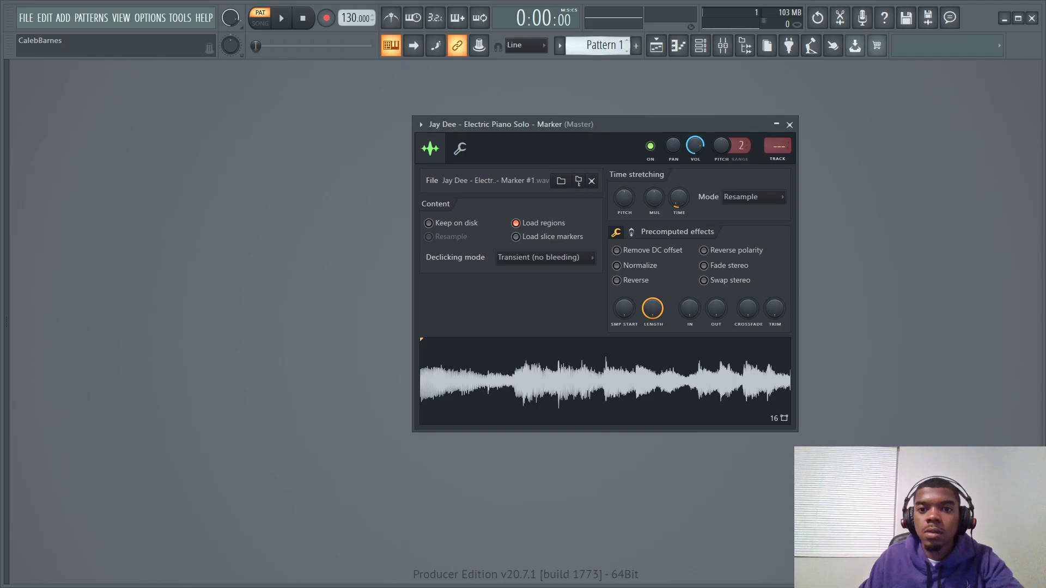
pyautogui.moveTo(613, 43); pyautogui.dragTo(613, 49)
pyautogui.click(515, 46)
pyautogui.click(516, 47)
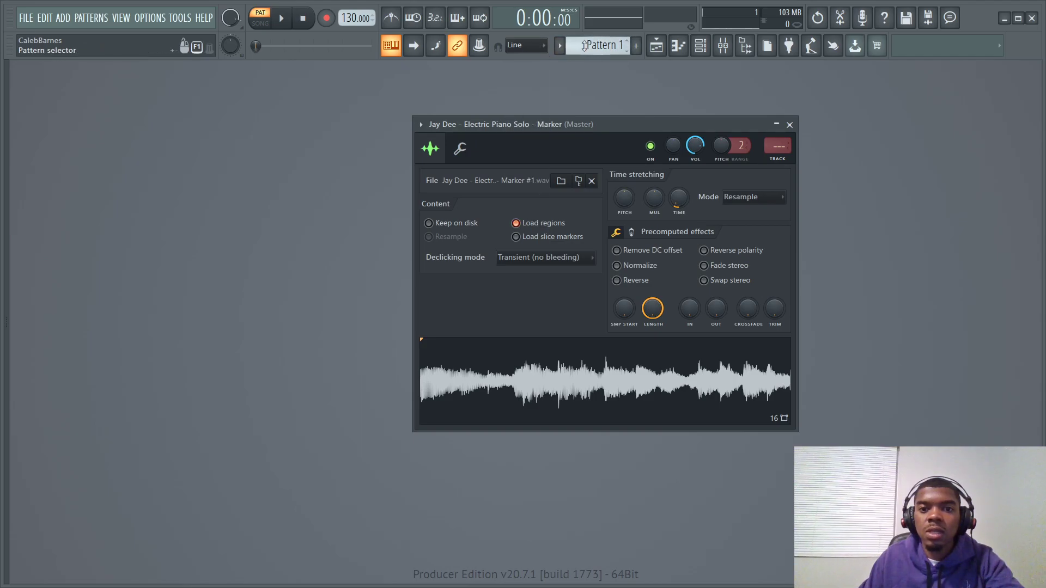
pyautogui.click(561, 48)
pyautogui.click(574, 65)
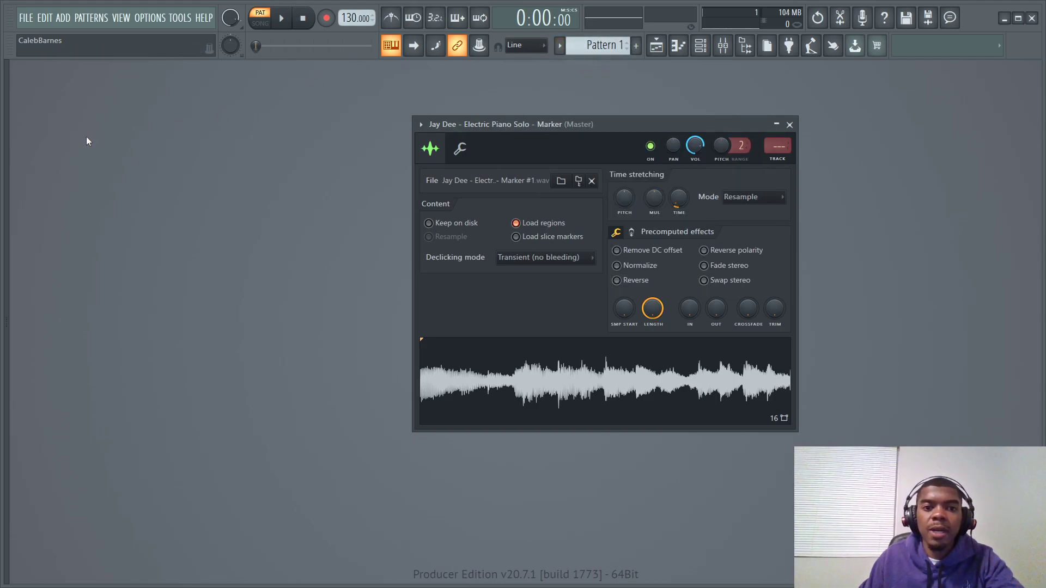
# Reopen the channel rack, add snare (8) from the browser as another channel, and reposition the rack
pyautogui.click(700, 46)
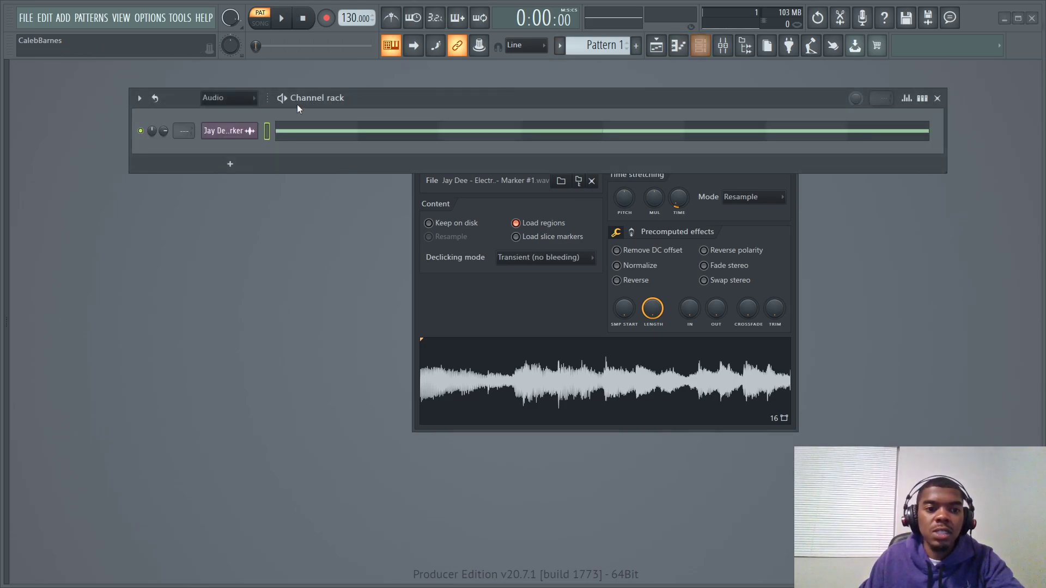
pyautogui.hotkey('alt', 'F8')
pyautogui.moveTo(63, 383); pyautogui.dragTo(232, 159)
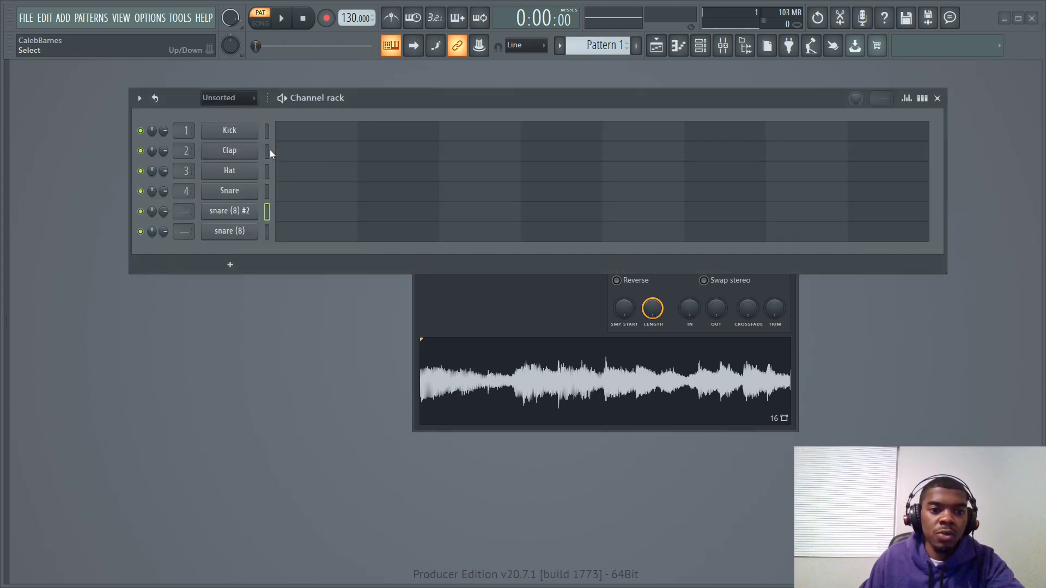
pyautogui.moveTo(330, 94); pyautogui.dragTo(335, 119)
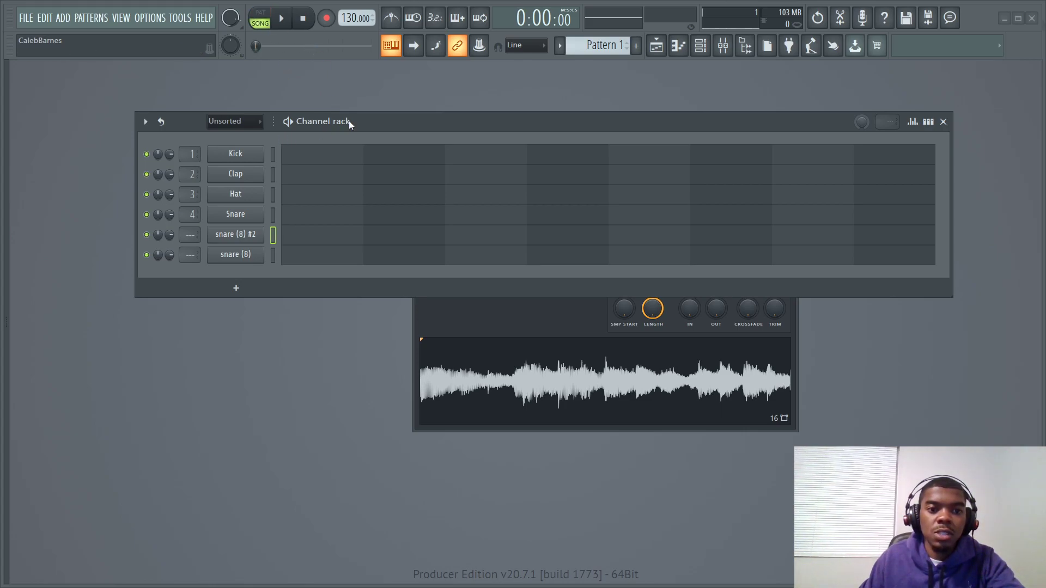
pyautogui.moveTo(385, 121); pyautogui.dragTo(385, 91)
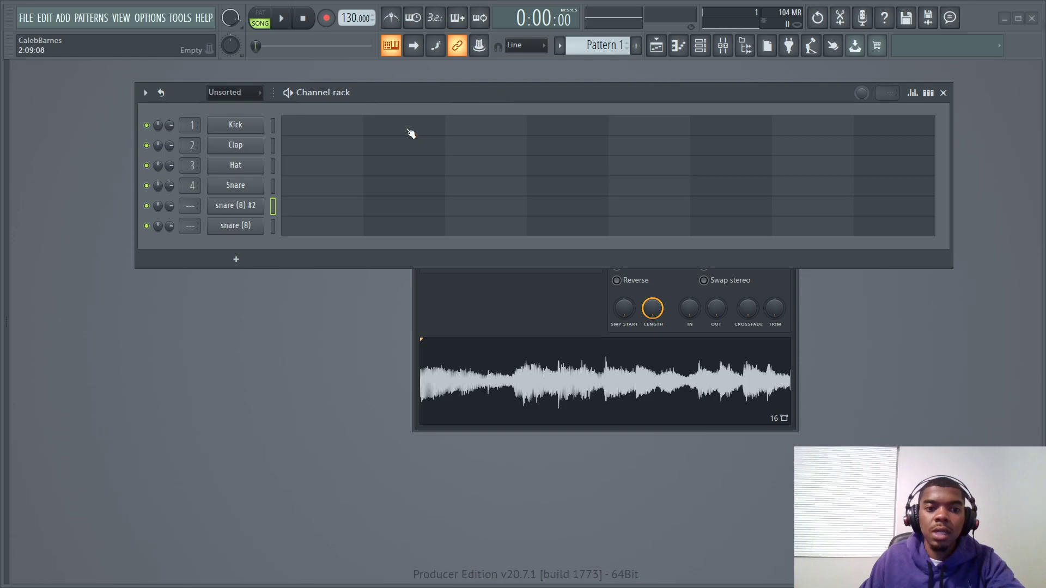
# Delete the duplicate snare (8) #2 channel from the channel rack
pyautogui.rightClick(252, 224)
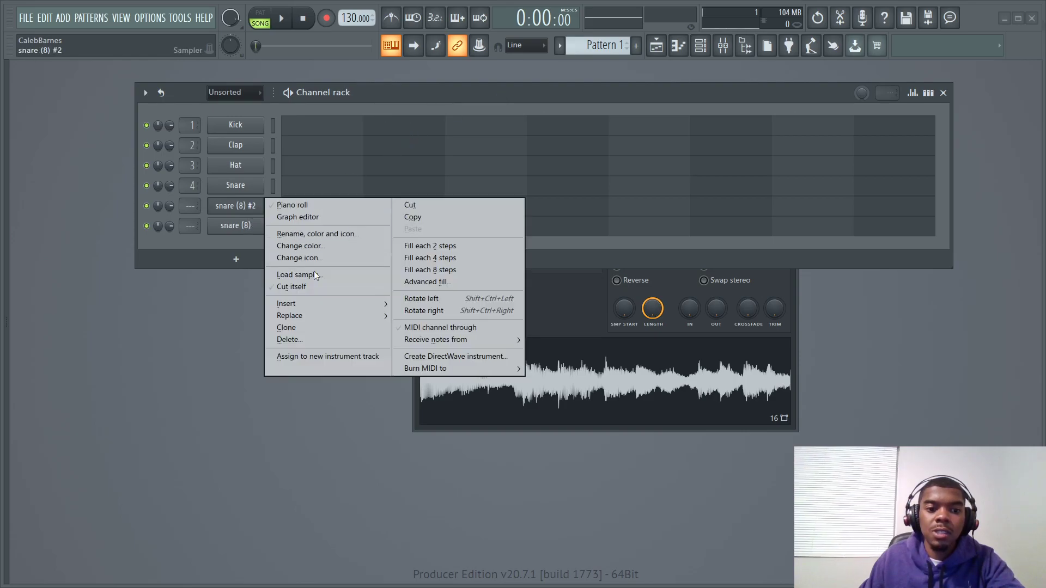
pyautogui.click(298, 342)
pyautogui.click(590, 329)
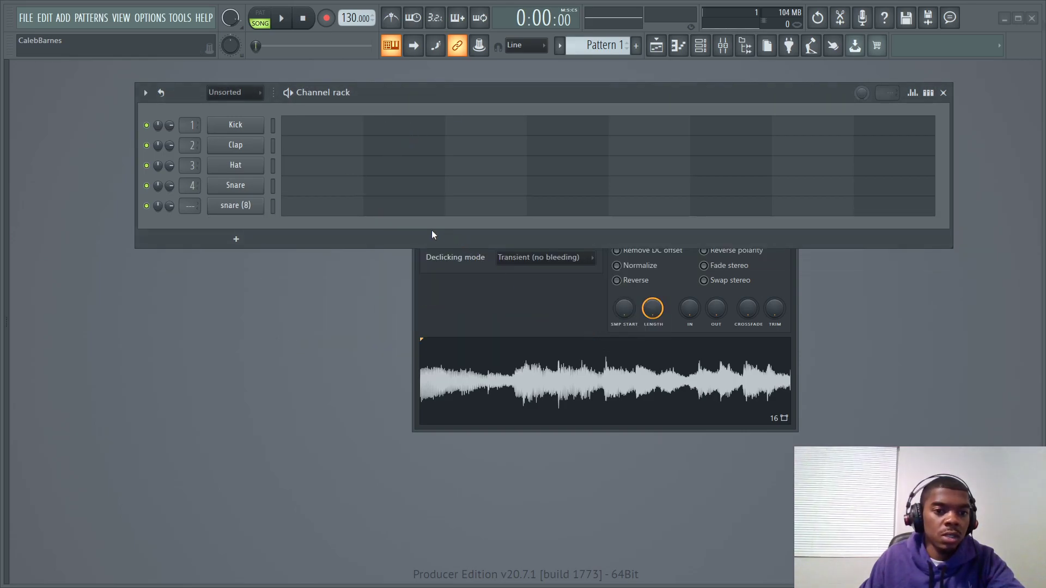
pyautogui.rightClick(260, 187)
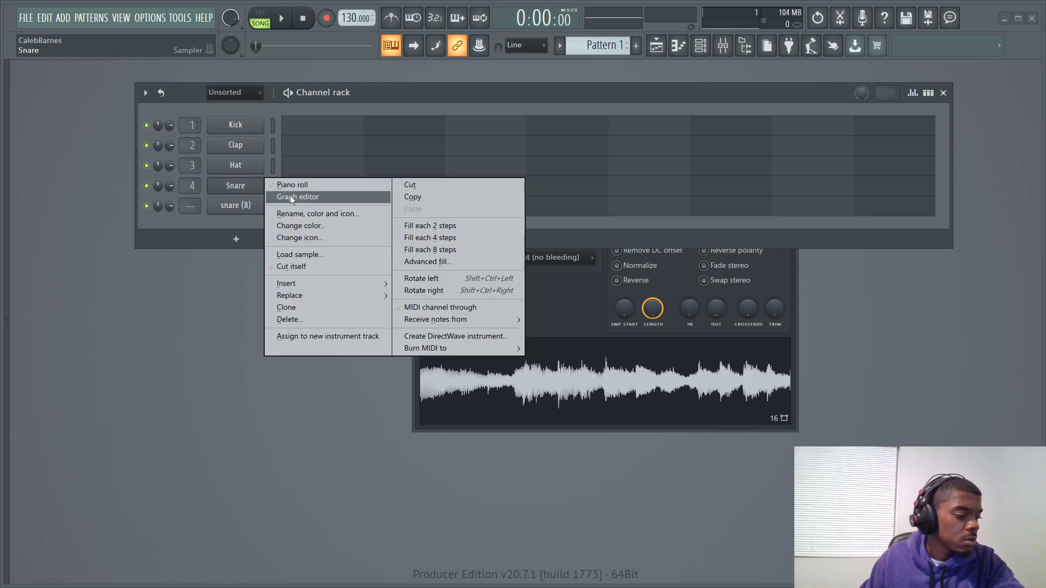
pyautogui.click(314, 308)
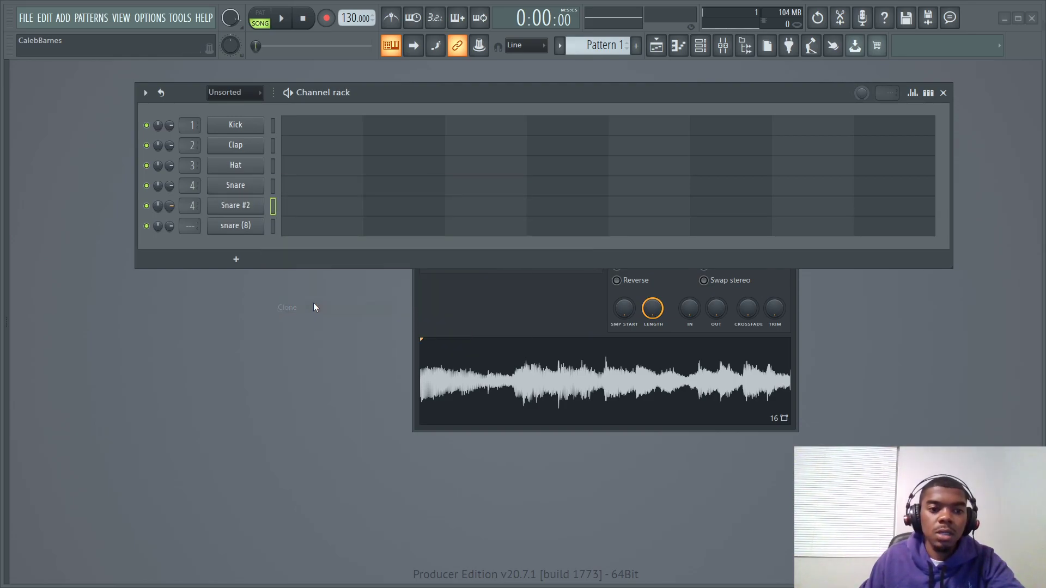
pyautogui.rightClick(250, 211)
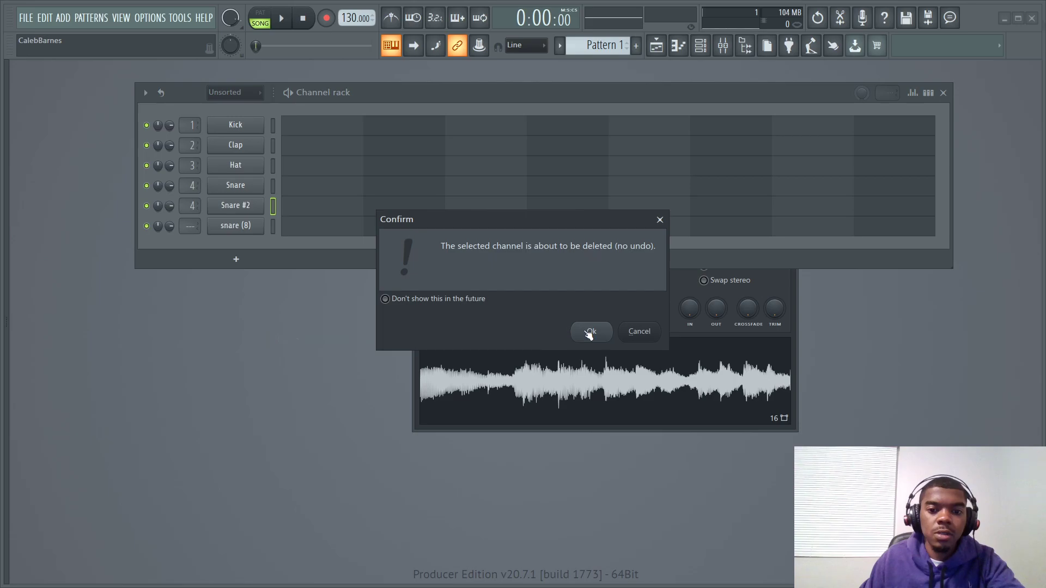
pyautogui.click(589, 333)
# Delete the default Snare, Hat, Clap and Kick channels from the channel rack, confirming each deletion
pyautogui.rightClick(257, 188)
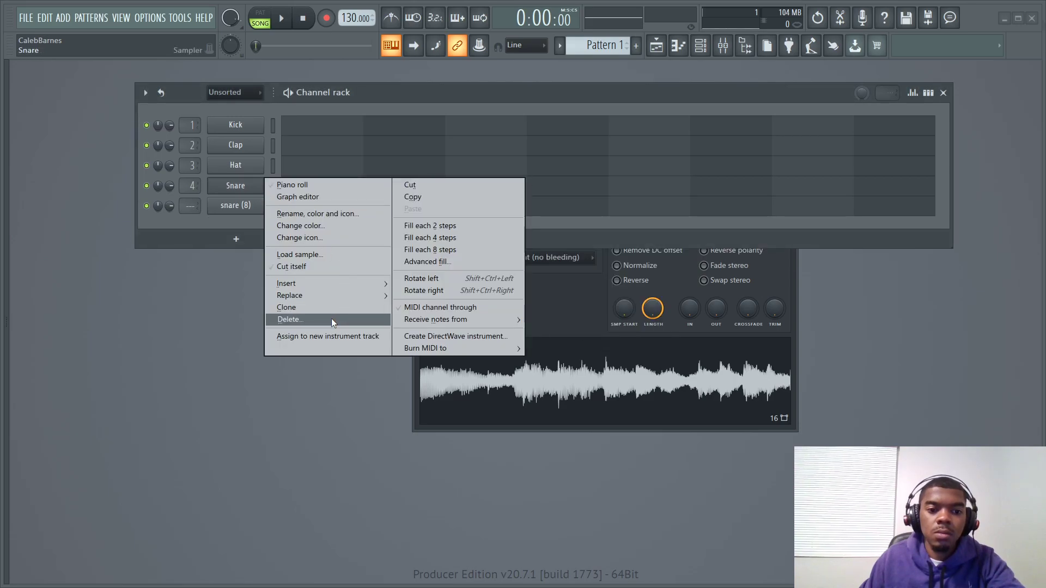
pyautogui.click(331, 319)
pyautogui.click(592, 333)
pyautogui.rightClick(264, 175)
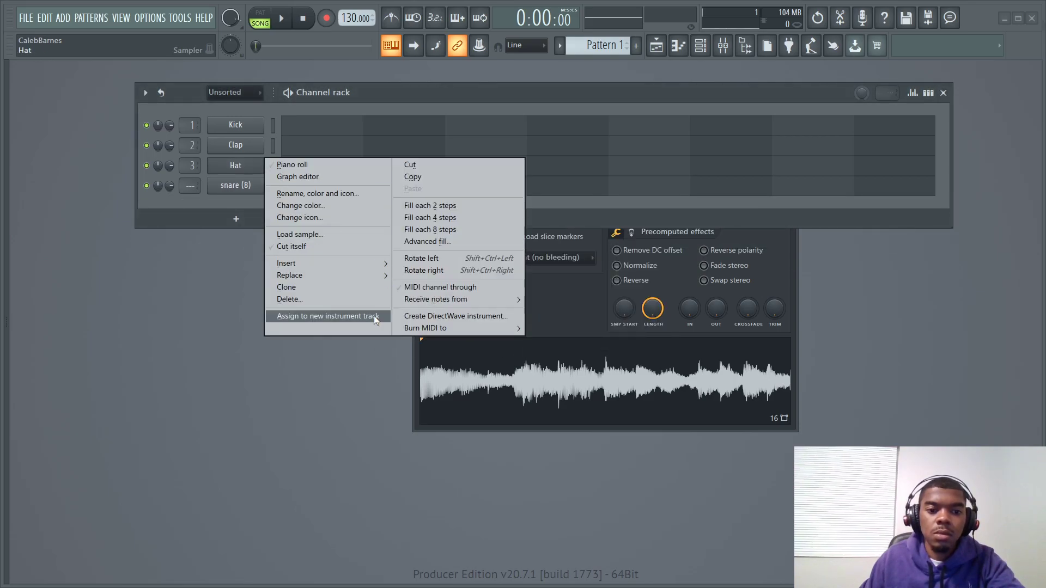
pyautogui.click(337, 302)
pyautogui.click(588, 333)
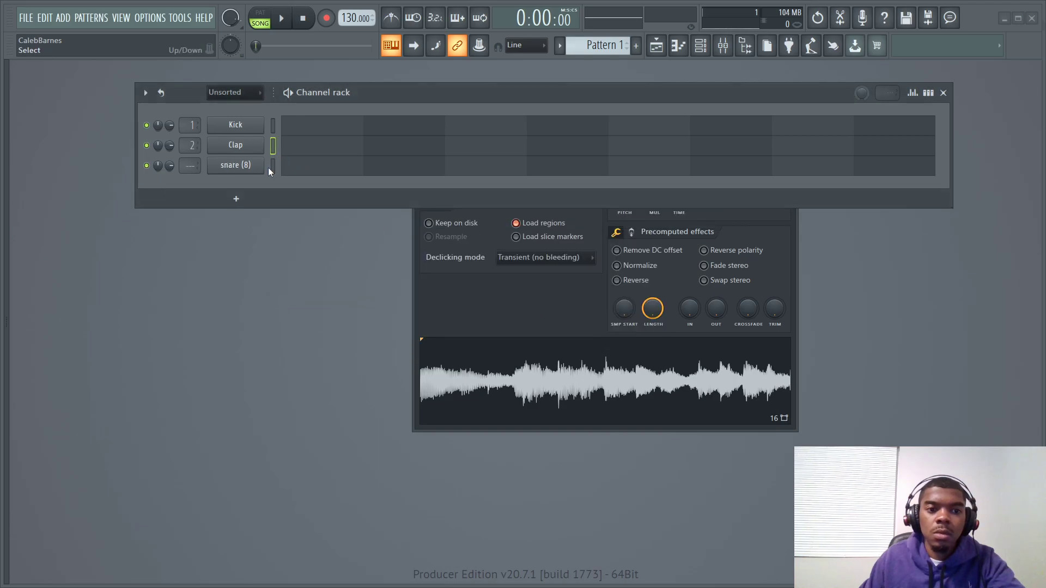
pyautogui.rightClick(266, 145)
pyautogui.click(345, 277)
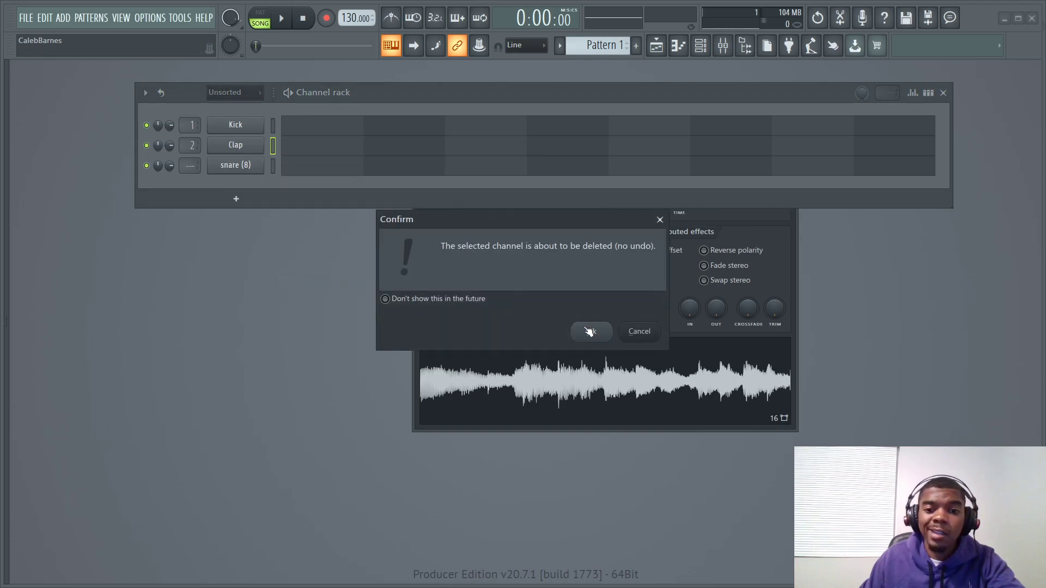
pyautogui.click(589, 331)
pyautogui.rightClick(254, 131)
pyautogui.click(332, 258)
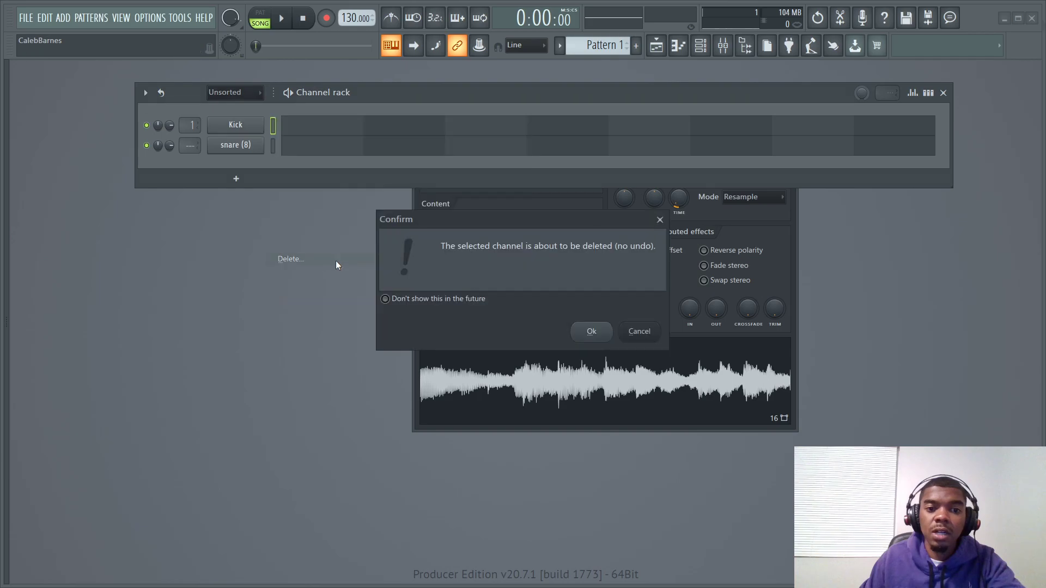
pyautogui.click(589, 331)
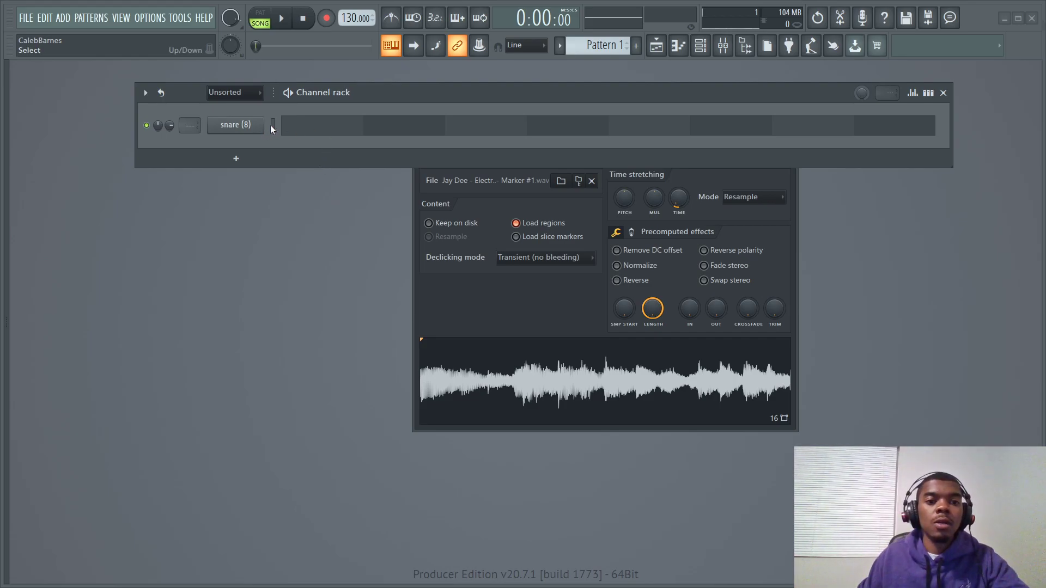
# Place short C5 notes halfway through each of the first four bars for snare (8) and duplicate them to fill eight bars
pyautogui.click(297, 130)
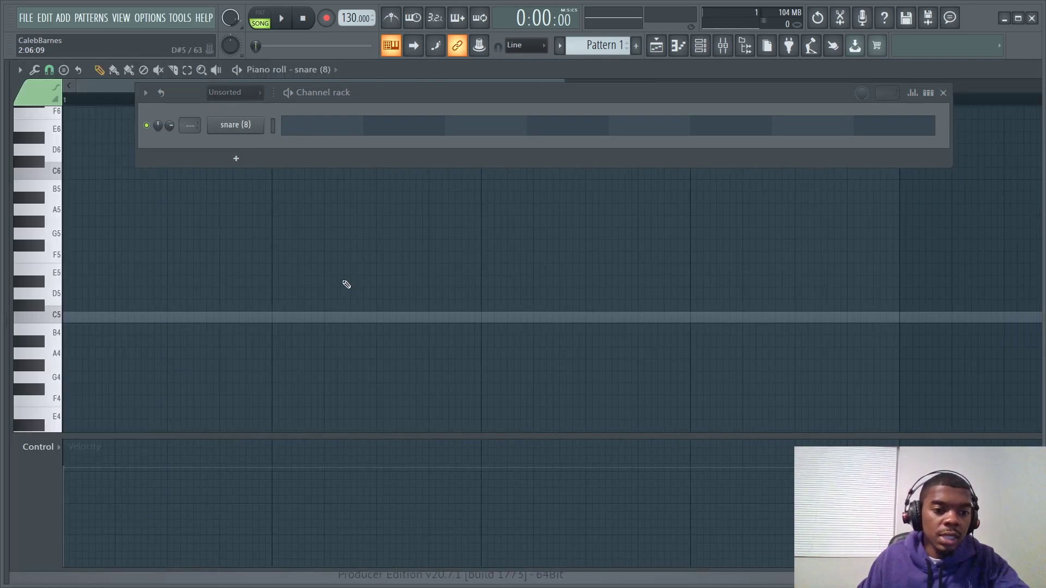
pyautogui.click(171, 319)
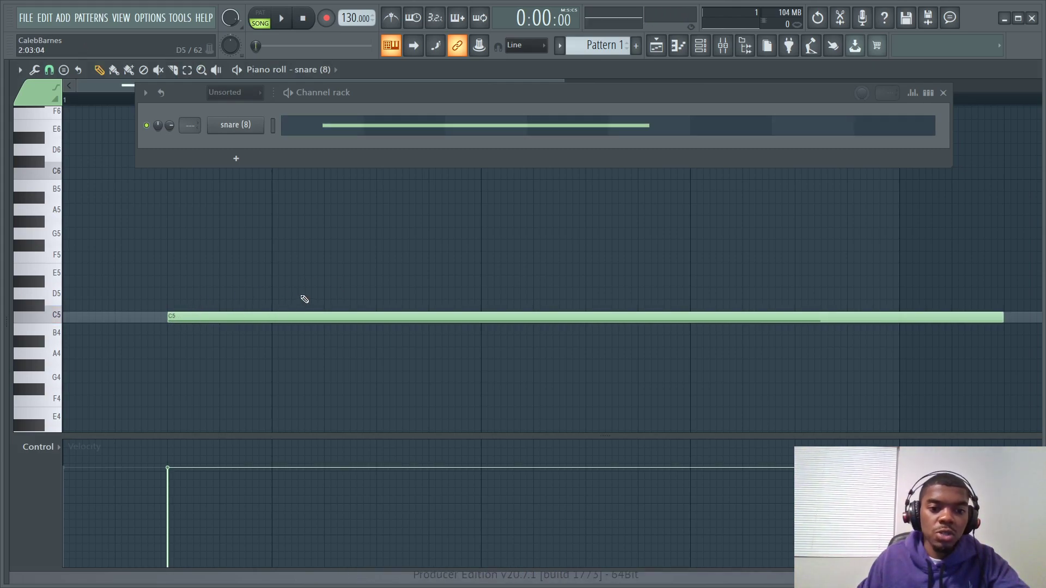
pyautogui.moveTo(1000, 314); pyautogui.dragTo(191, 381)
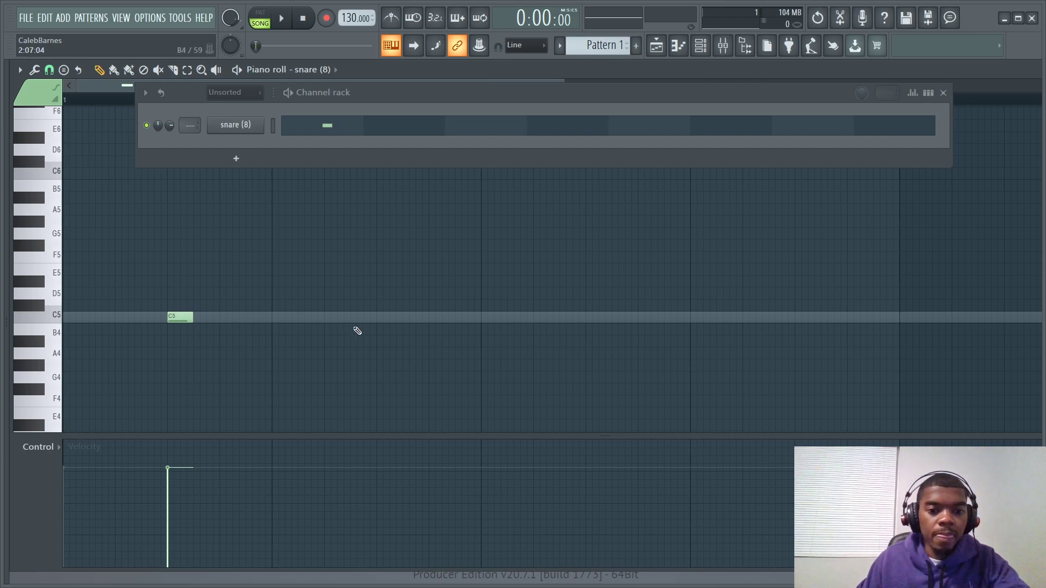
pyautogui.click(388, 317)
pyautogui.moveTo(581, 330); pyautogui.dragTo(584, 306)
pyautogui.moveTo(810, 306); pyautogui.dragTo(797, 325)
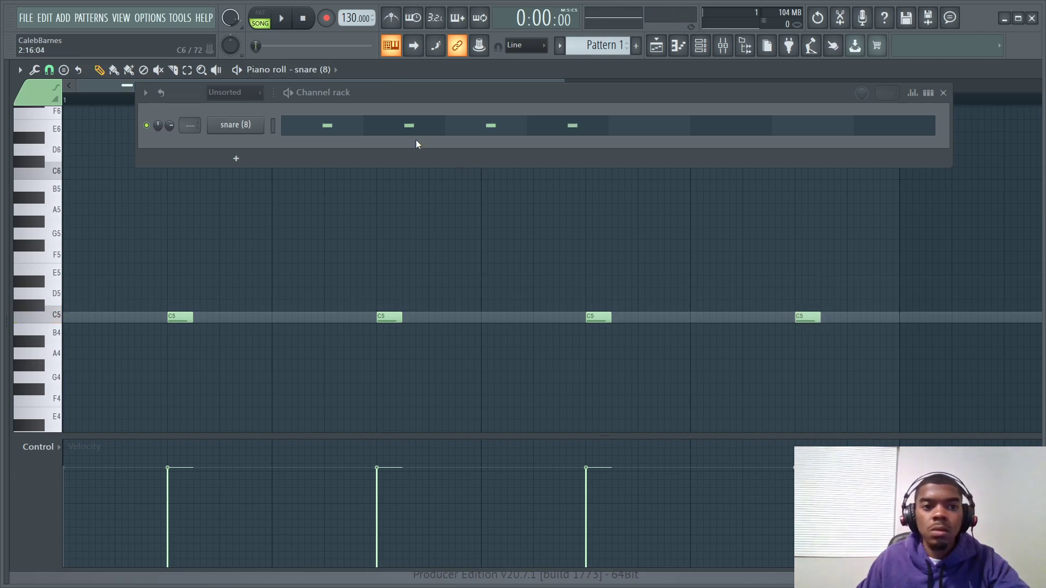
pyautogui.doubleClick(53, 320)
pyautogui.moveTo(173, 317); pyautogui.dragTo(987, 304)
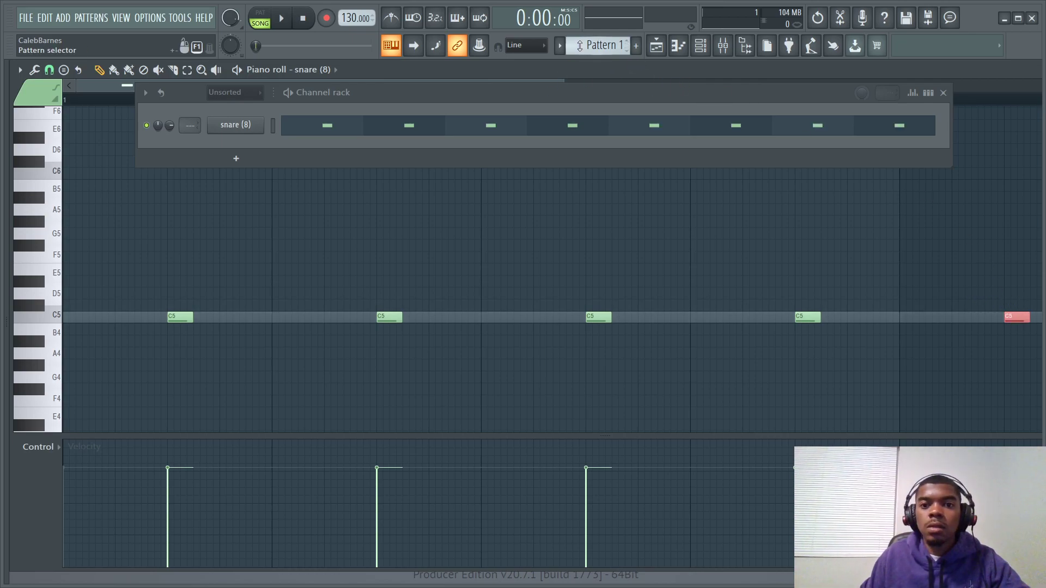
# Show the playlist and move the channel rack below the Jay Dee clip on Track 1
pyautogui.click(680, 46)
pyautogui.click(680, 46)
pyautogui.click(661, 48)
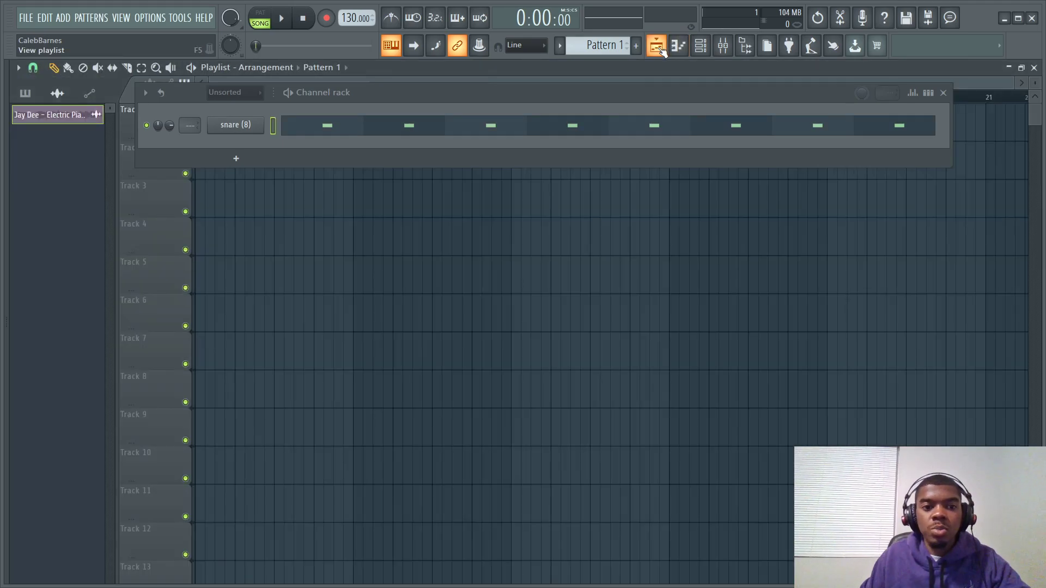
pyautogui.moveTo(580, 93); pyautogui.dragTo(615, 257)
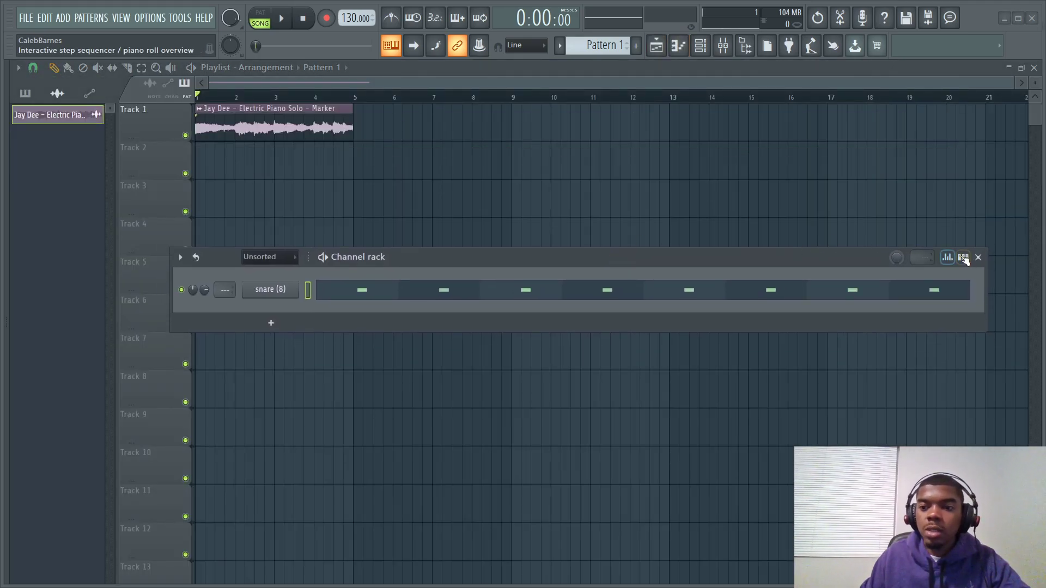
pyautogui.moveTo(444, 263); pyautogui.dragTo(524, 273)
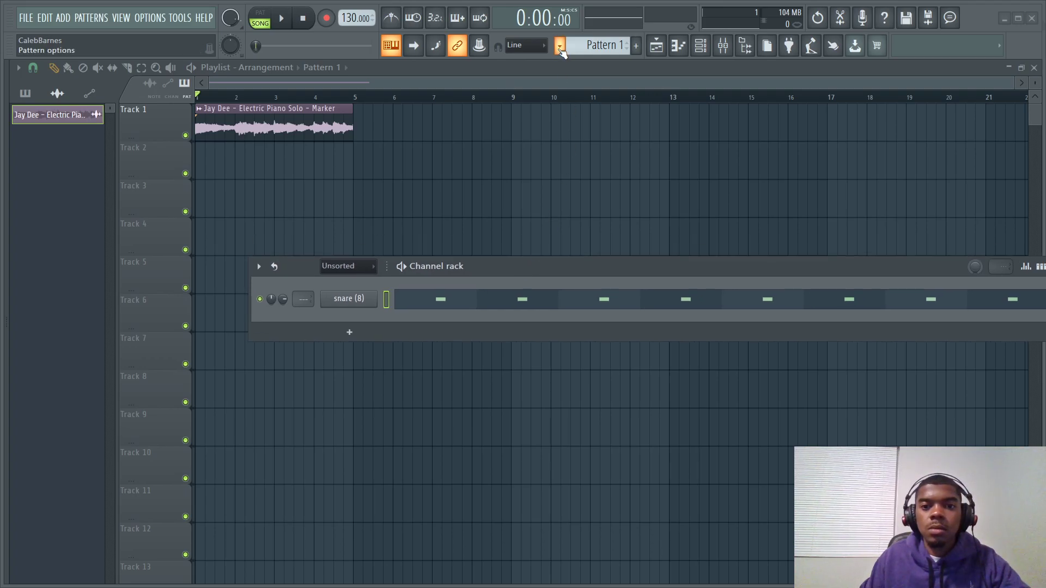
# Select Pattern 1 so the rack lists all its channels, and reposition the channel rack over the middle playlist tracks
pyautogui.click(282, 172)
pyautogui.rightClick(378, 160)
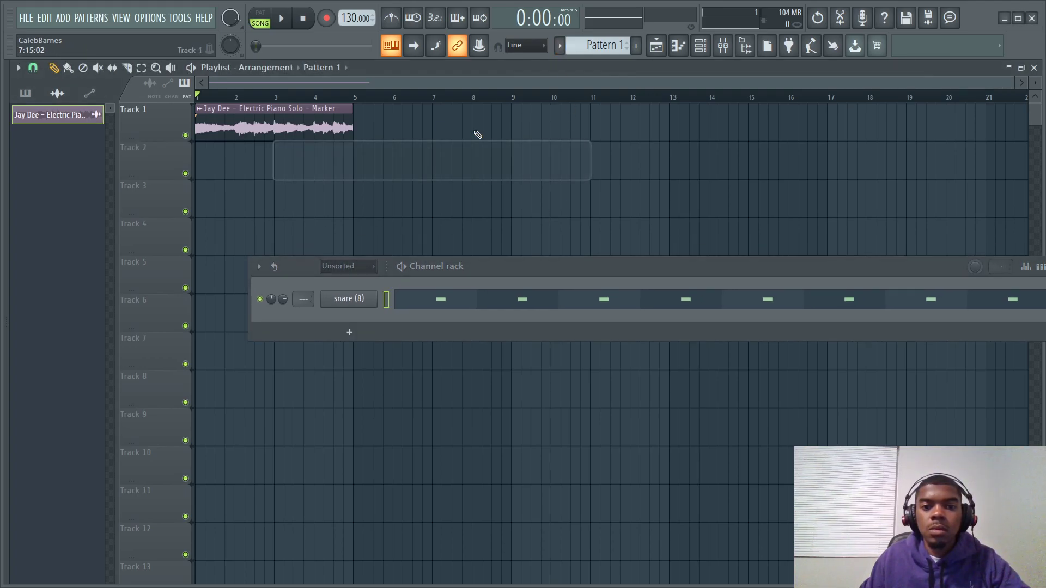
pyautogui.click(560, 46)
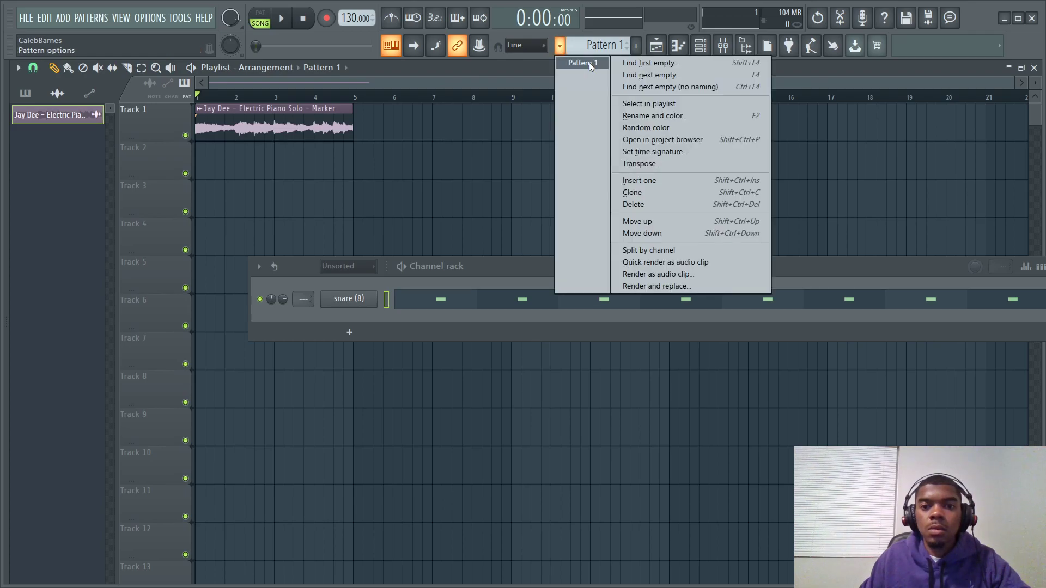
pyautogui.click(590, 62)
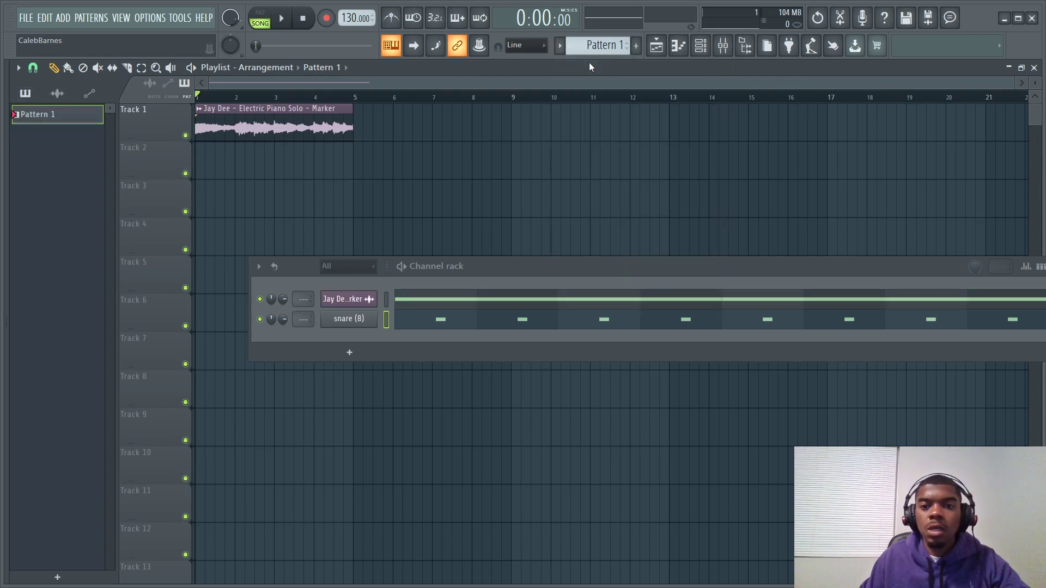
pyautogui.moveTo(618, 266); pyautogui.dragTo(513, 215)
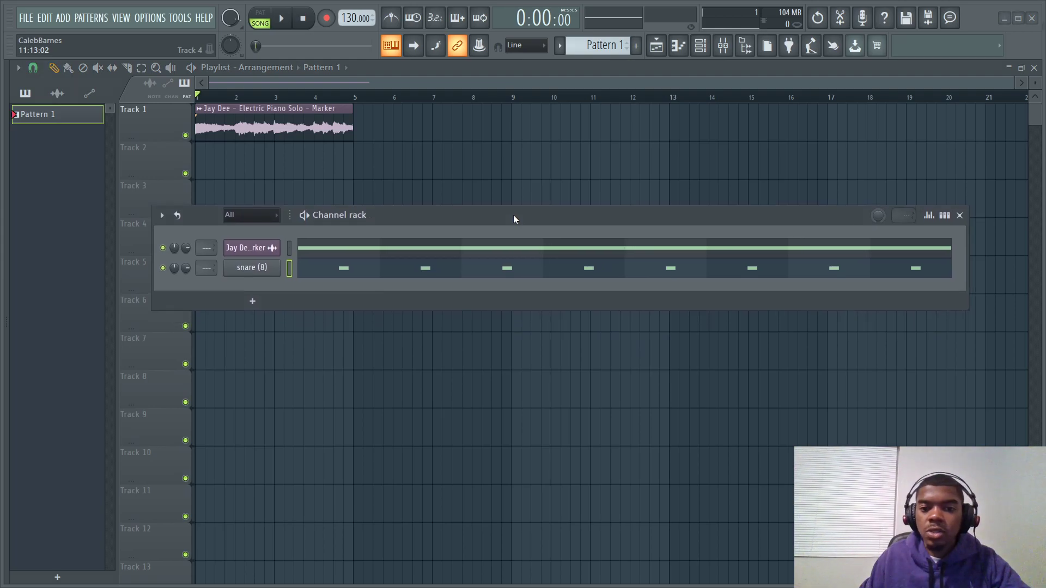
pyautogui.moveTo(412, 224); pyautogui.dragTo(416, 204)
# Switch playback to pattern mode, audition Pattern 1 with the piano sample and snare, and stop
pyautogui.click(260, 12)
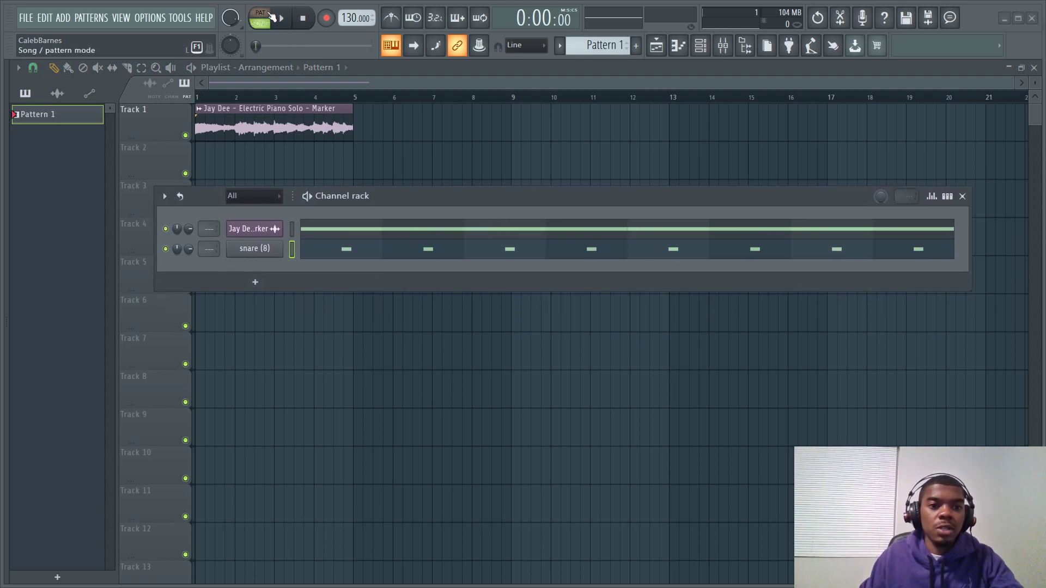
pyautogui.press('space')
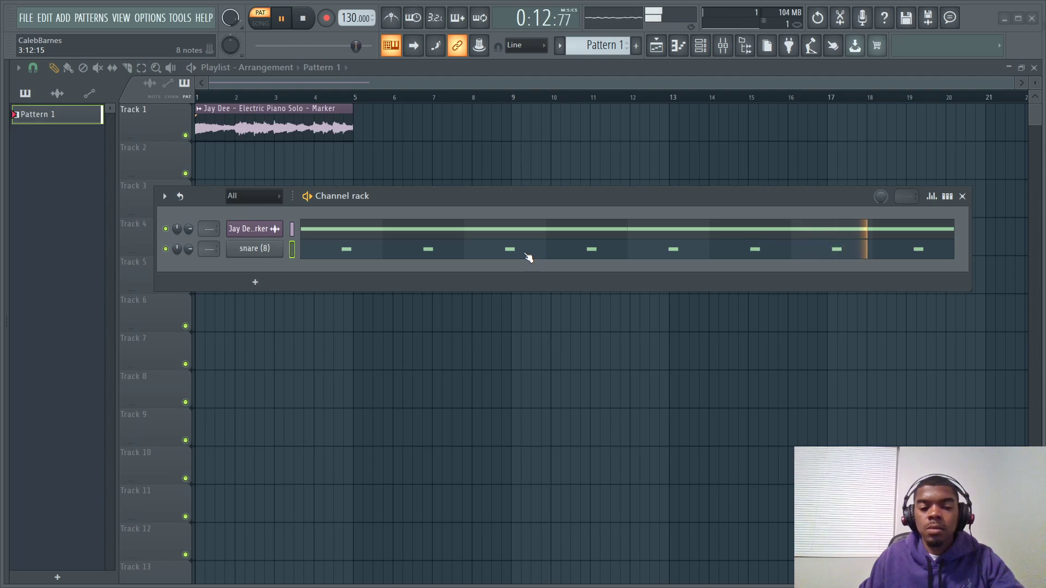
pyautogui.press('space')
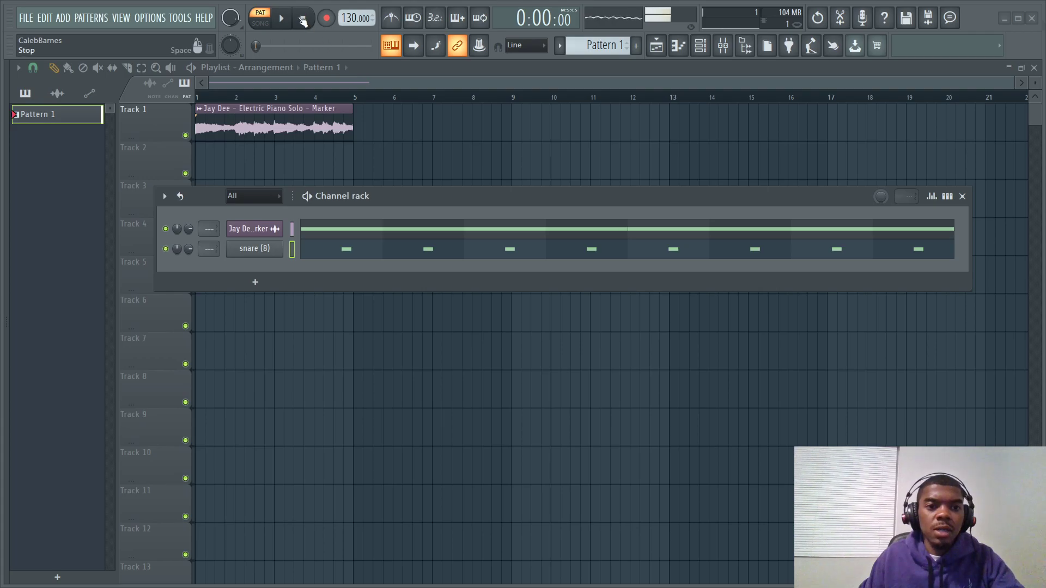
# Run tempo detection on the Jay Dee sample, accept the estimated 135.999 BPM and apply it as the project tempo
pyautogui.click(250, 229)
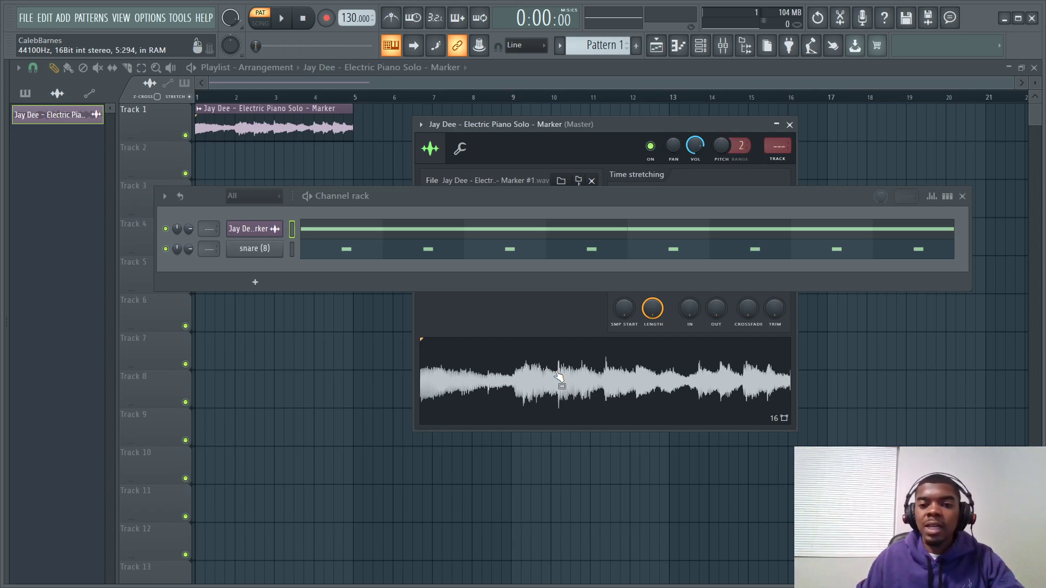
pyautogui.moveTo(590, 207); pyautogui.dragTo(601, 427)
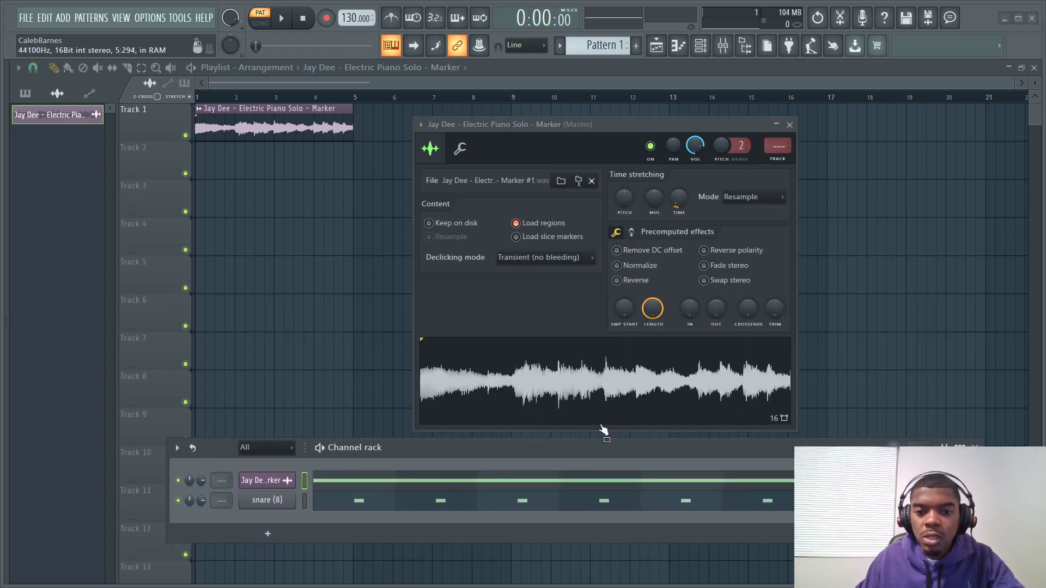
pyautogui.rightClick(574, 396)
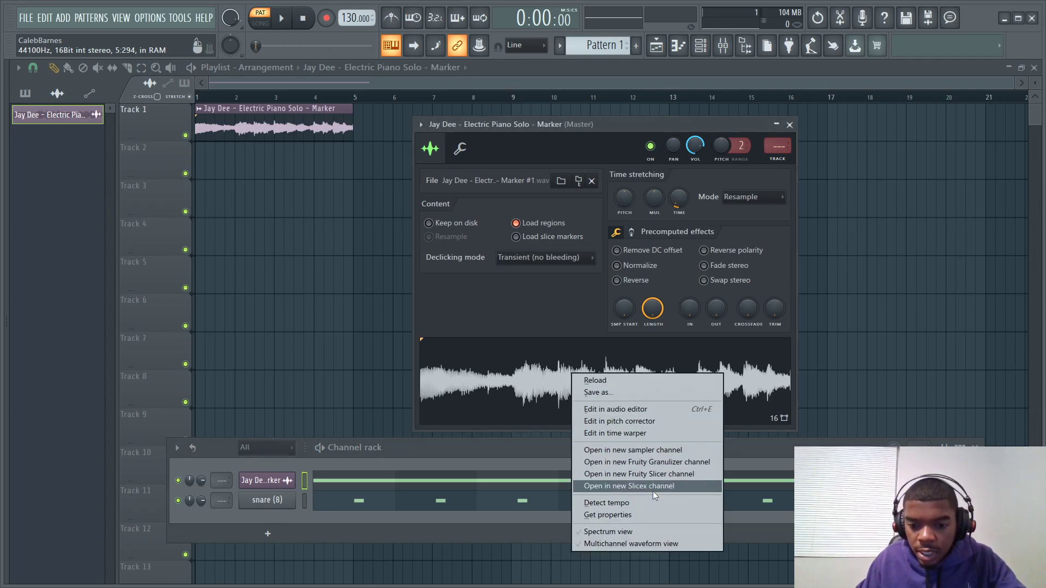
pyautogui.click(631, 503)
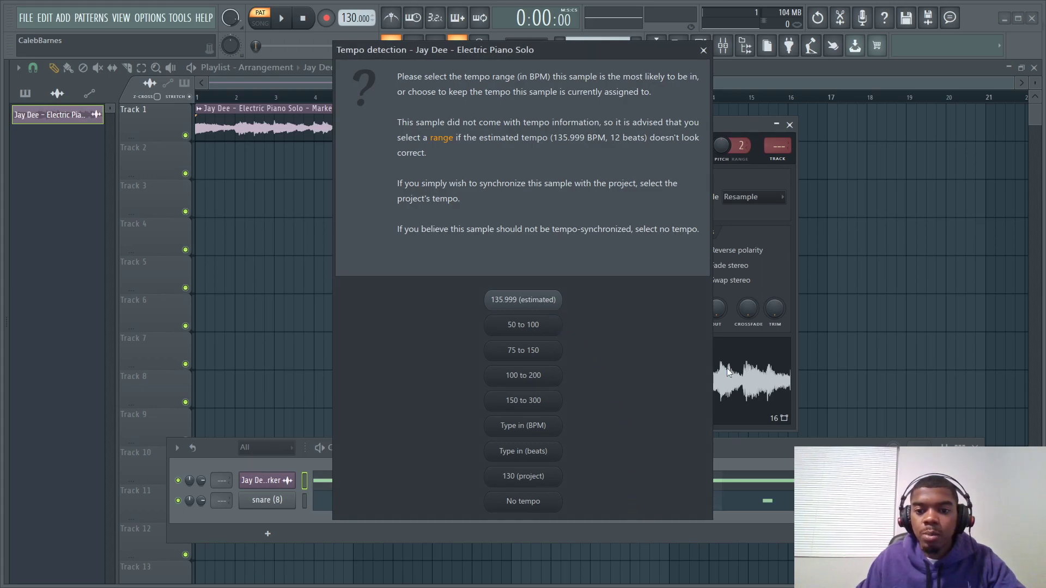
pyautogui.click(519, 302)
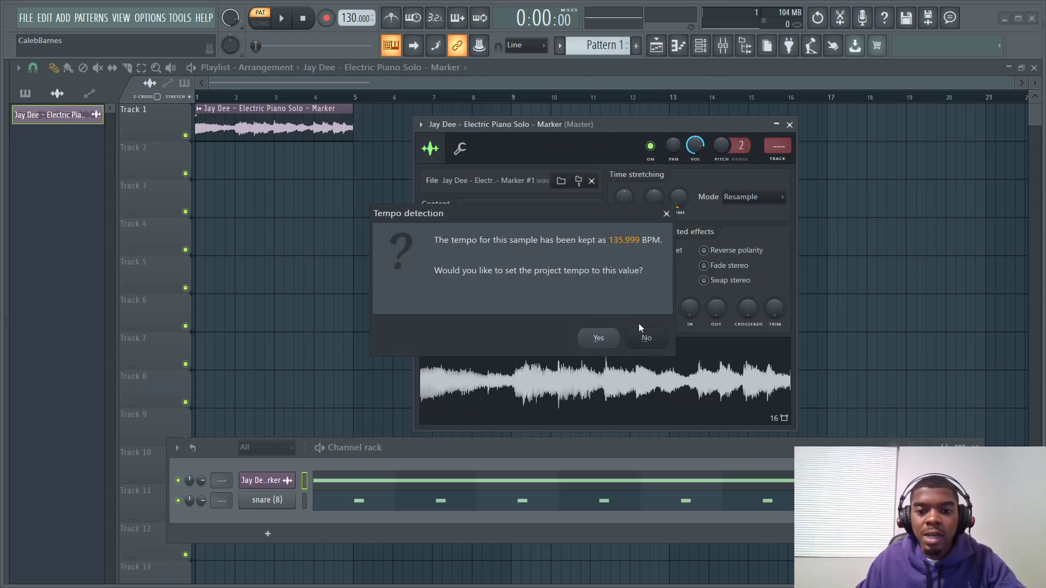
pyautogui.click(599, 338)
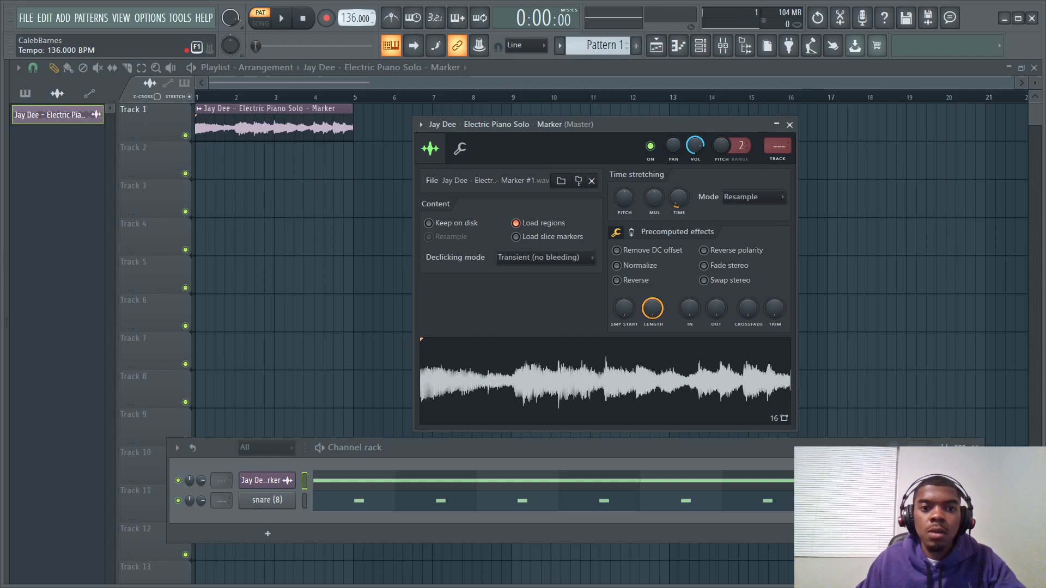
# Close the Jay Dee channel settings, move the channel rack up below Track 1, and play Pattern 1
pyautogui.click(790, 124)
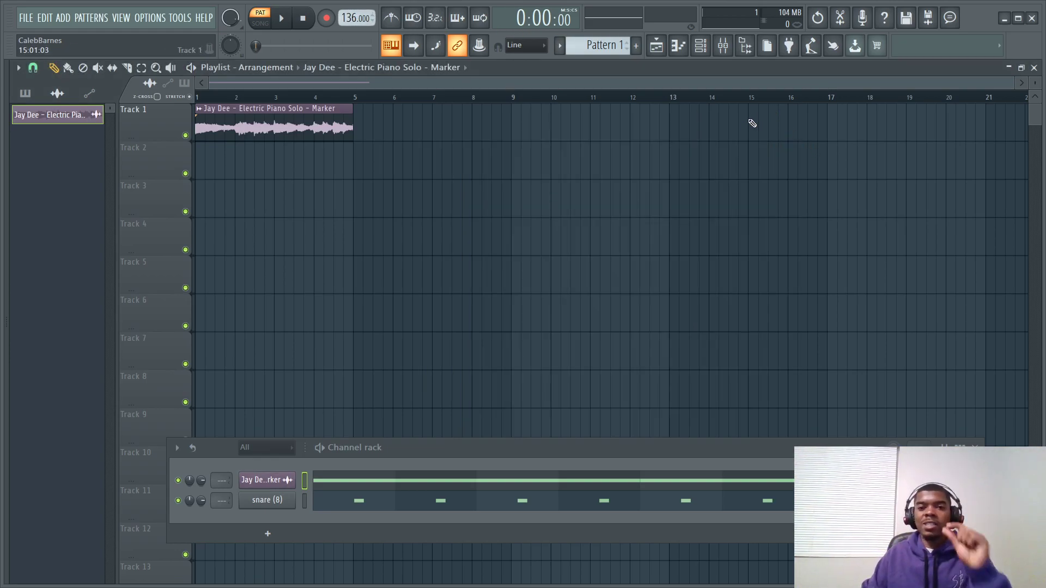
pyautogui.moveTo(619, 444); pyautogui.dragTo(641, 173)
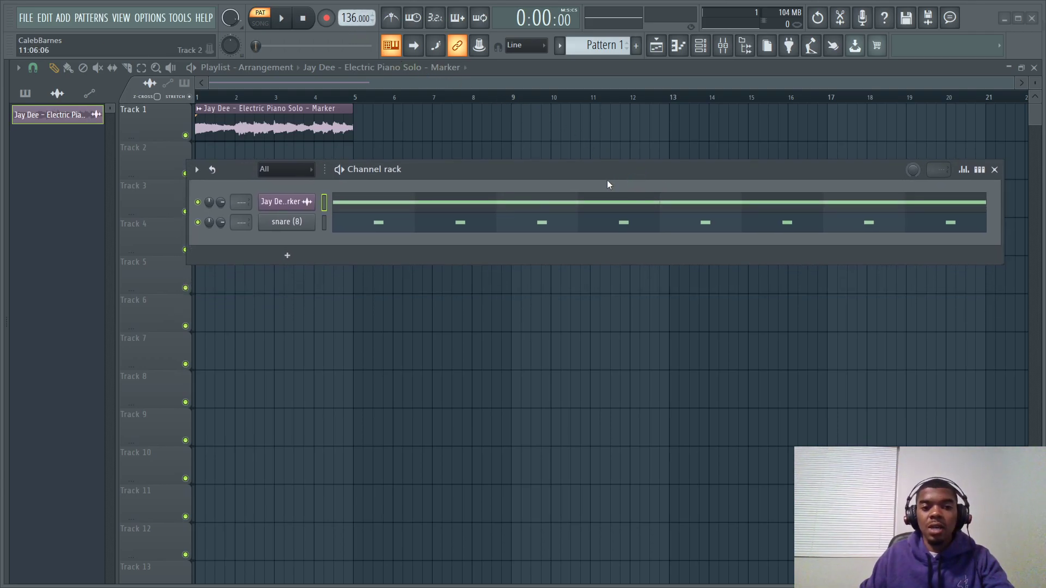
pyautogui.press('space')
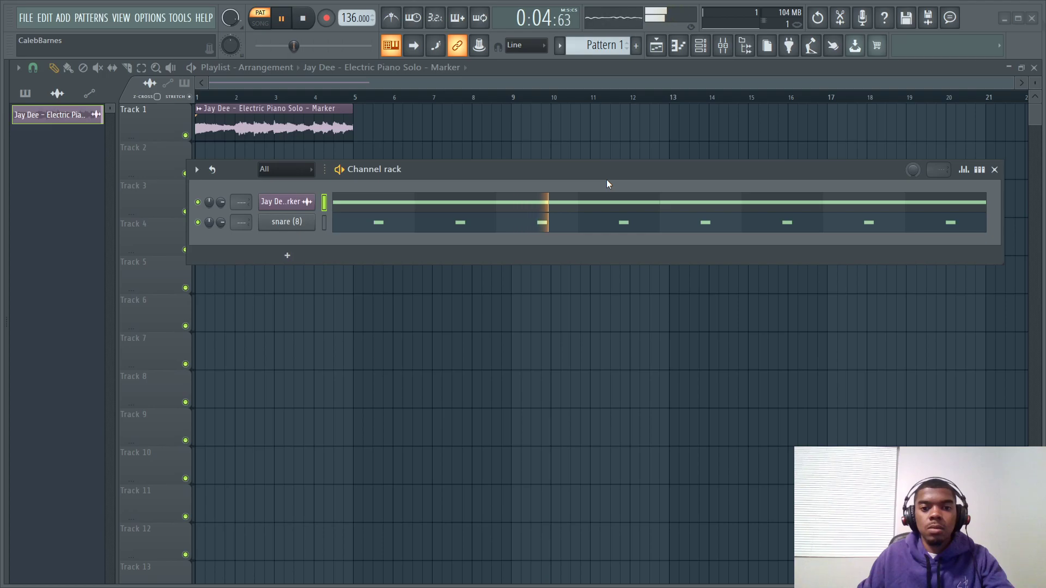
# Audition the first samples in the Cap$ule Corp. Kit's Hat$ folder and add Cap$ule Hat (1) as a channel below the snare
pyautogui.moveTo(37, 195)
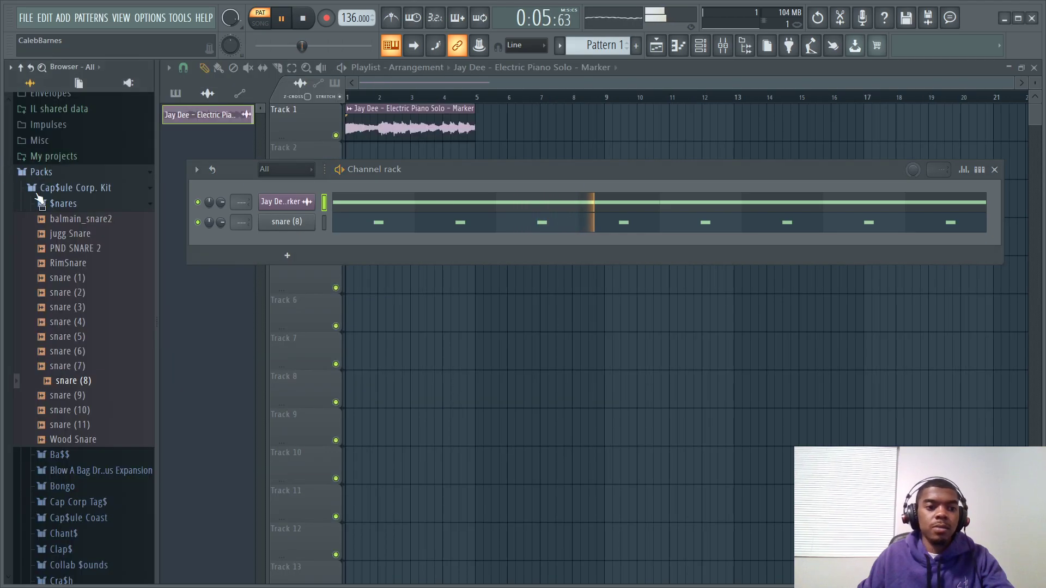
pyautogui.click(91, 207)
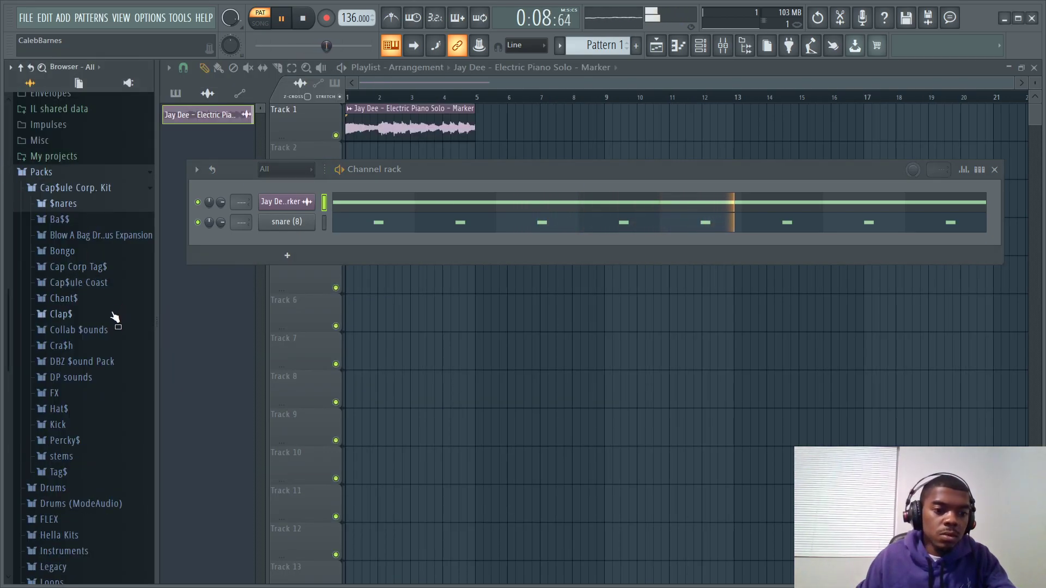
pyautogui.click(98, 409)
pyautogui.click(106, 402)
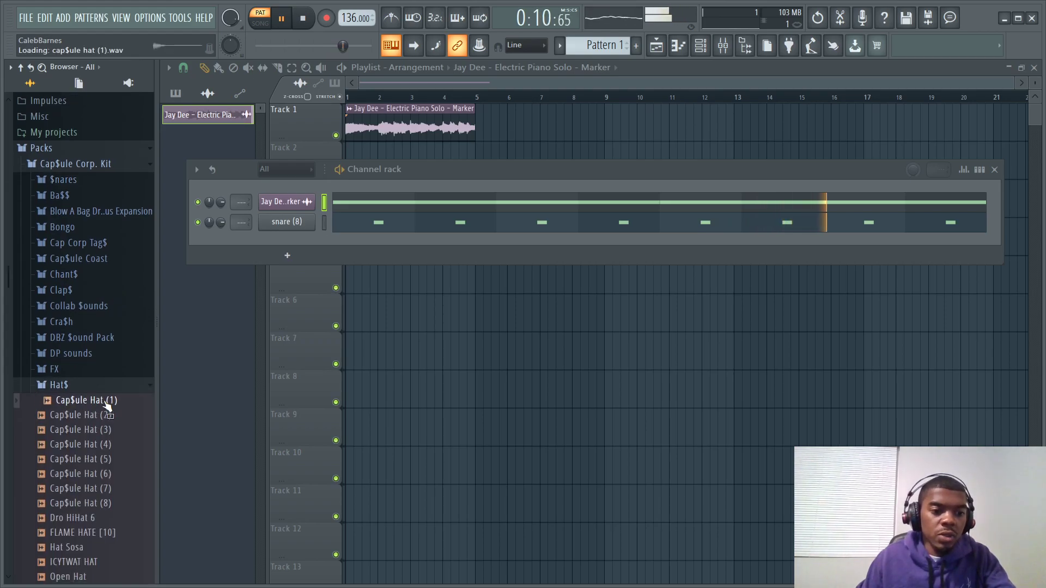
pyautogui.click(106, 416)
pyautogui.click(112, 430)
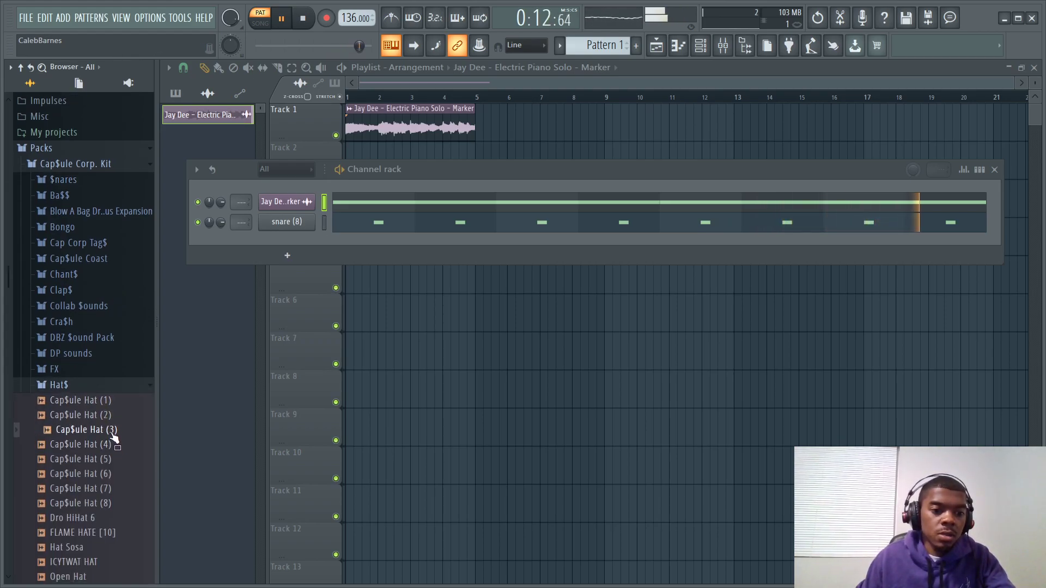
pyautogui.click(112, 400)
pyautogui.moveTo(112, 402); pyautogui.dragTo(287, 246)
# Fill the Cap$ule Hat (1) channel with a hit on every 2 steps
pyautogui.rightClick(288, 246)
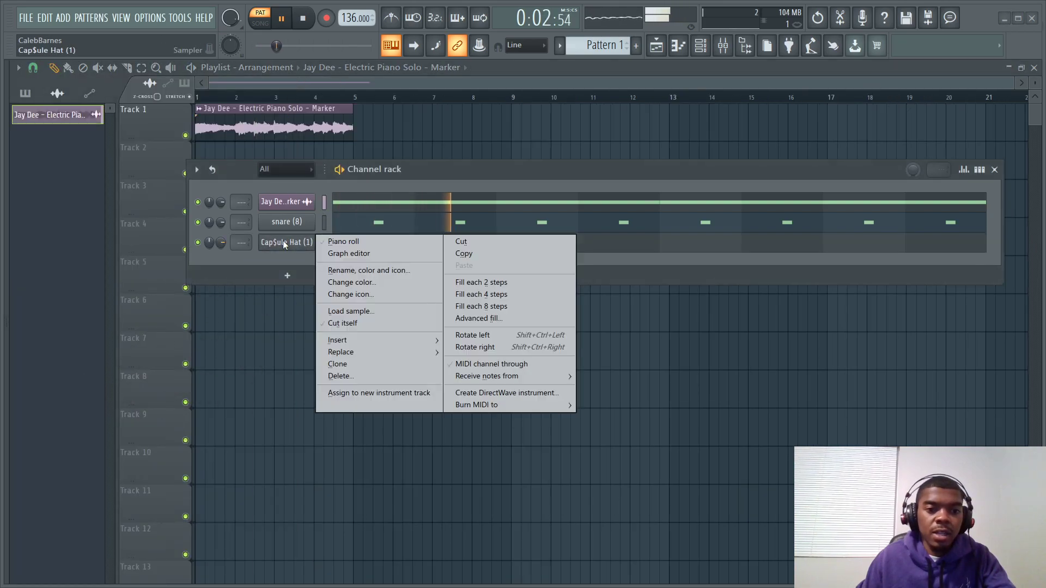
pyautogui.moveTo(440, 342)
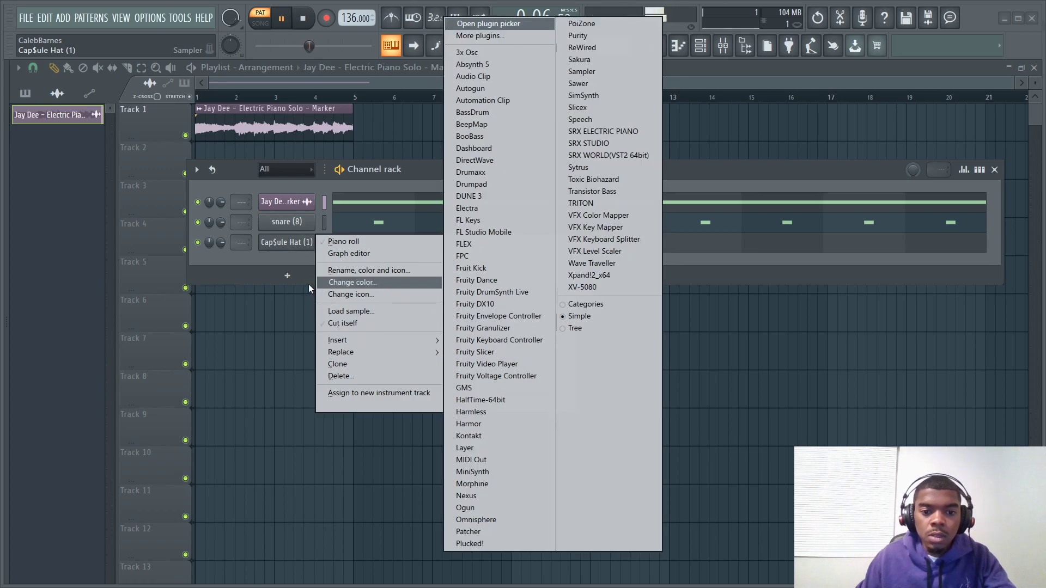
pyautogui.click(472, 282)
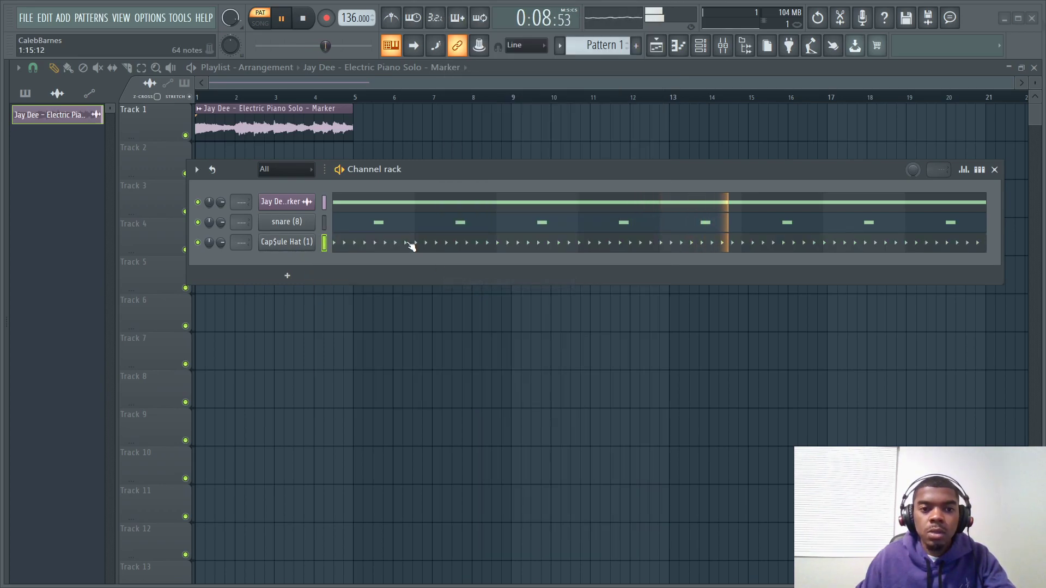
# Audition Cap$ule Hat (2) and (3), and replace the hat channel's sample with Cap$ule Hat (3)
pyautogui.moveTo(2, 300)
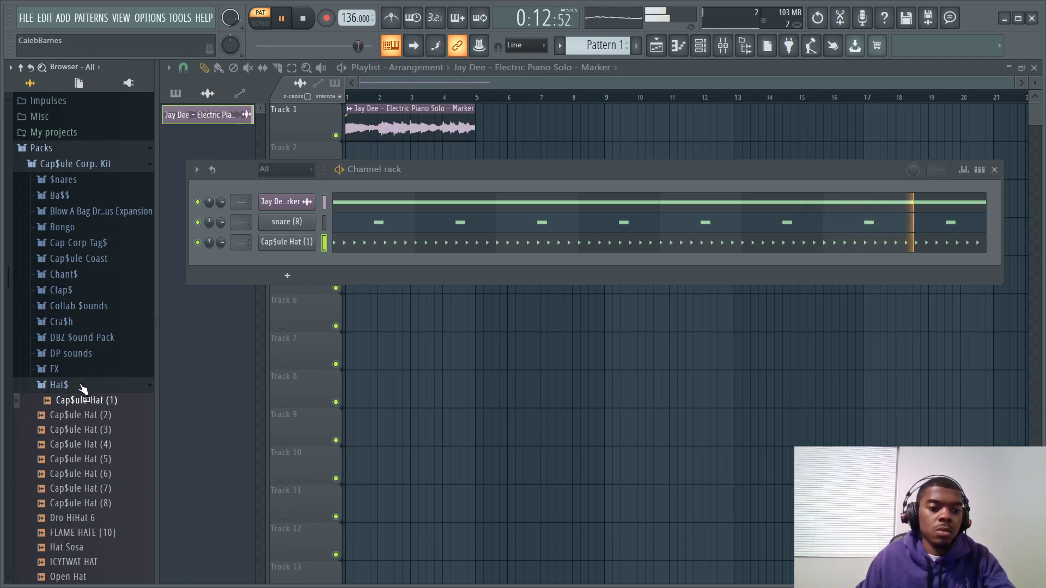
pyautogui.click(103, 415)
pyautogui.click(116, 431)
pyautogui.moveTo(117, 430); pyautogui.dragTo(279, 244)
# Audition the next Cap$ule hats and load Cap$ule Hat (5) onto the existing hat channel
pyautogui.moveTo(6, 341)
pyautogui.scroll(-3, 40, 355)
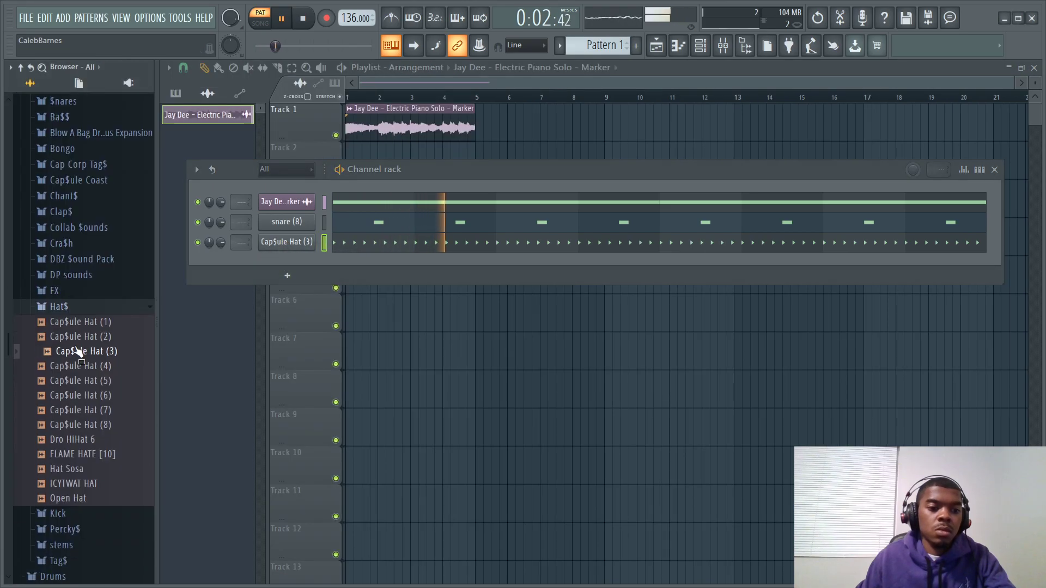
pyautogui.click(115, 359)
pyautogui.click(112, 370)
pyautogui.moveTo(111, 371); pyautogui.dragTo(264, 245)
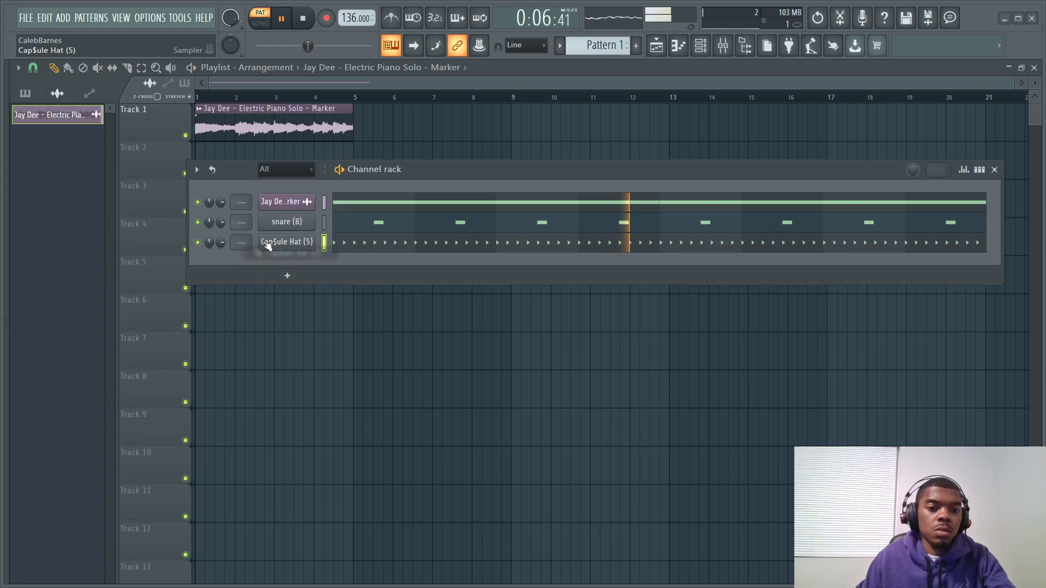
# Audition Cap$ule Hat (6) through (8) and Dro HiHat 6, and load Dro HiHat 6 onto the hat channel
pyautogui.moveTo(6, 382)
pyautogui.click(122, 387)
pyautogui.click(124, 401)
pyautogui.click(120, 416)
pyautogui.click(118, 430)
pyautogui.moveTo(118, 436); pyautogui.dragTo(285, 243)
# Audition FLAME HATE [10] and Hat Sosa, and swap the hat channel's sample for Hat Sosa
pyautogui.moveTo(63, 418)
pyautogui.click(82, 445)
pyautogui.click(68, 459)
pyautogui.moveTo(68, 460); pyautogui.dragTo(277, 243)
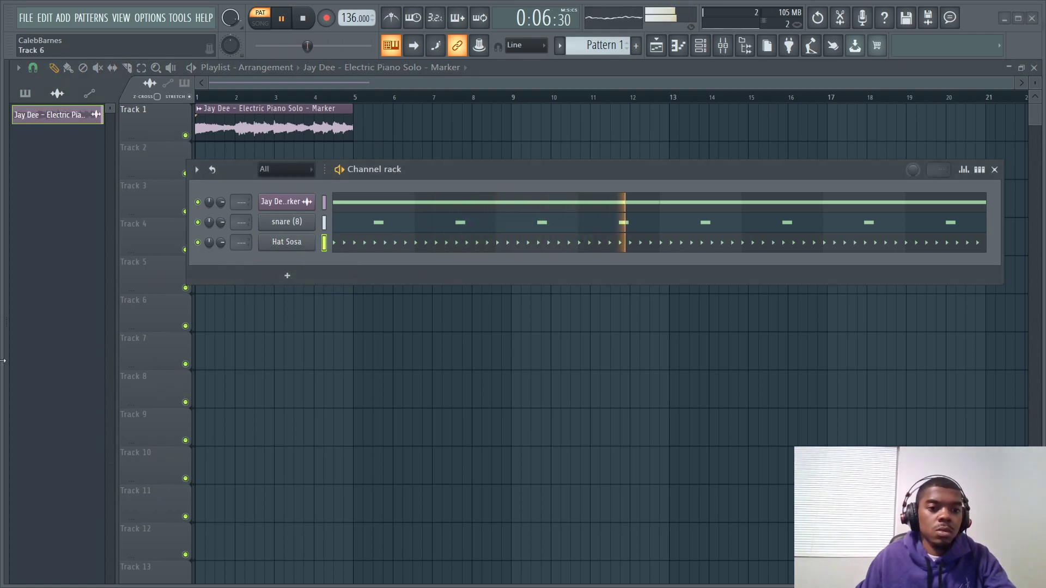
# Browse Hella Kits to the glo kit's hats folder and replace the hat channel's sample with windows hat
pyautogui.hotkey('alt', 'F8')
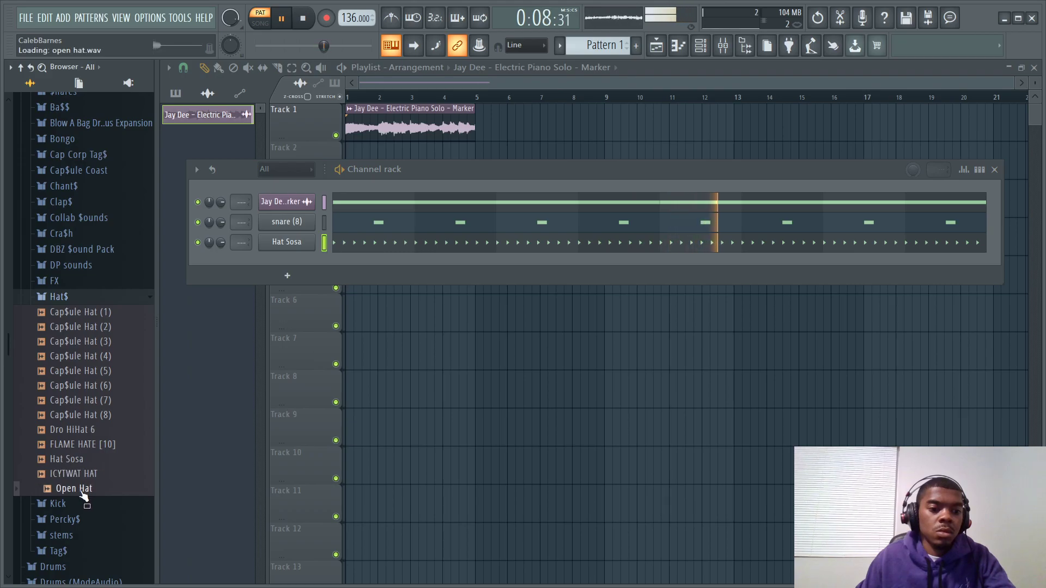
pyautogui.click(89, 302)
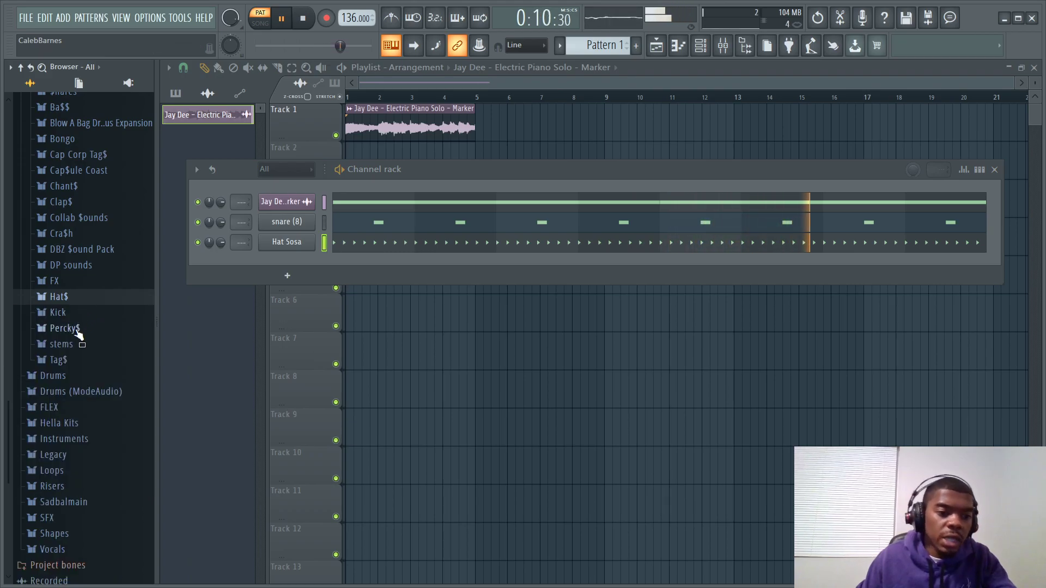
pyautogui.scroll(-5, 76, 333)
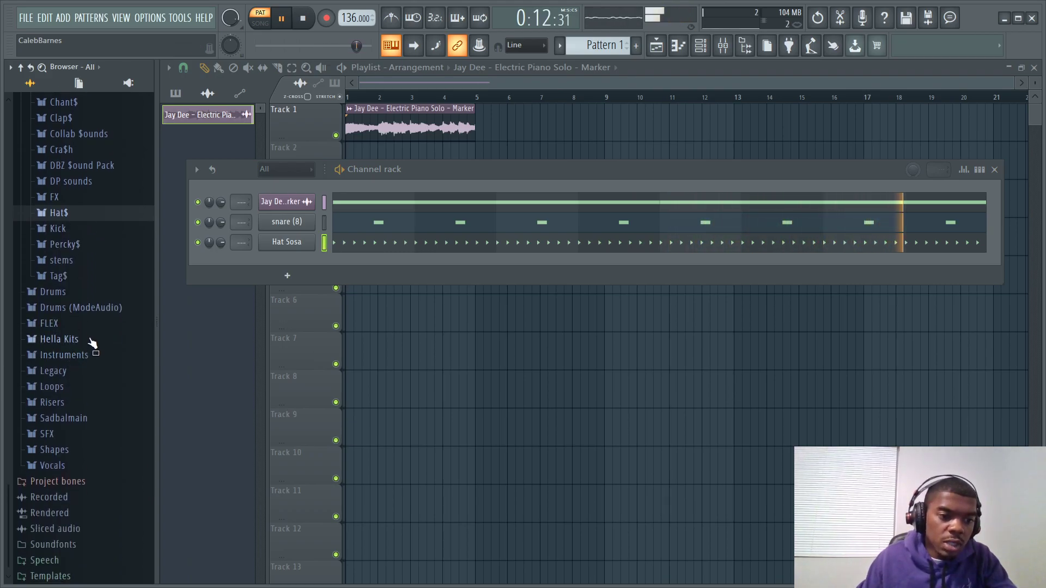
pyautogui.click(76, 340)
pyautogui.scroll(-13, 92, 343)
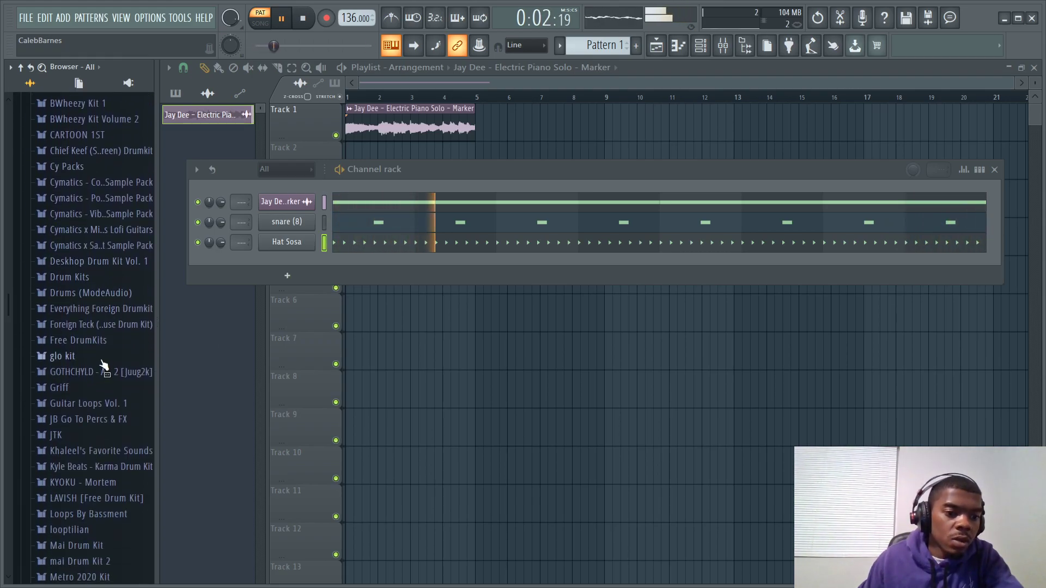
pyautogui.scroll(-6, 102, 360)
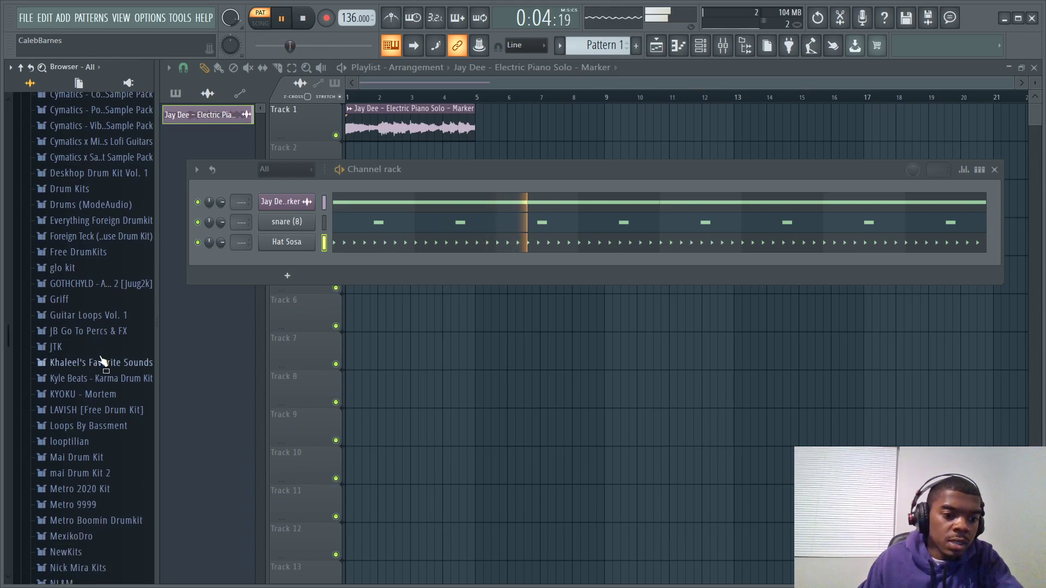
pyautogui.click(73, 267)
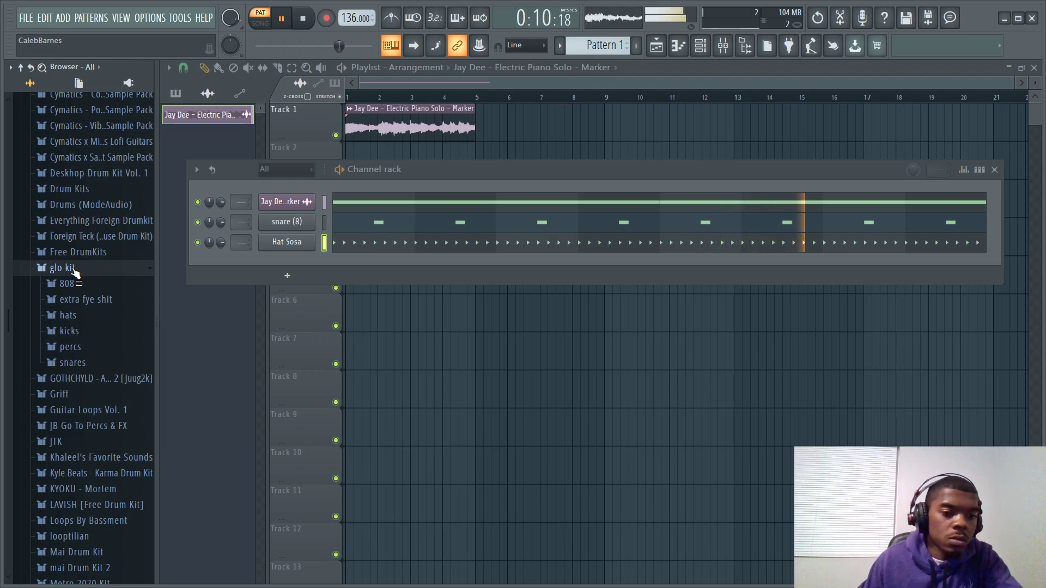
pyautogui.click(97, 316)
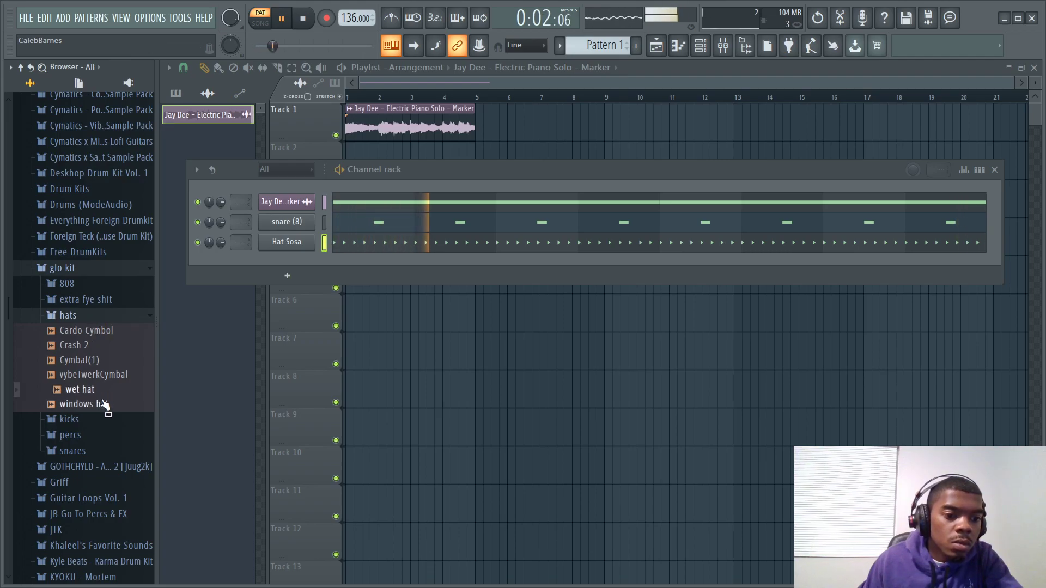
pyautogui.moveTo(102, 404); pyautogui.dragTo(251, 257)
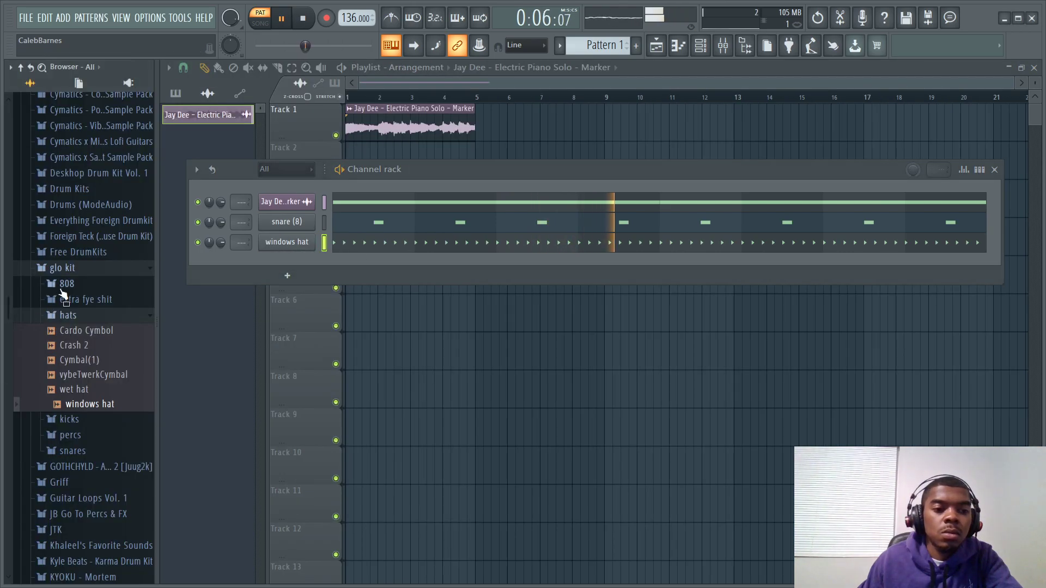
# Add Bans Hi Hat from the GOTHCHYLD kit's Hats folder as a new channel and fill it on every 2 steps
pyautogui.click(96, 319)
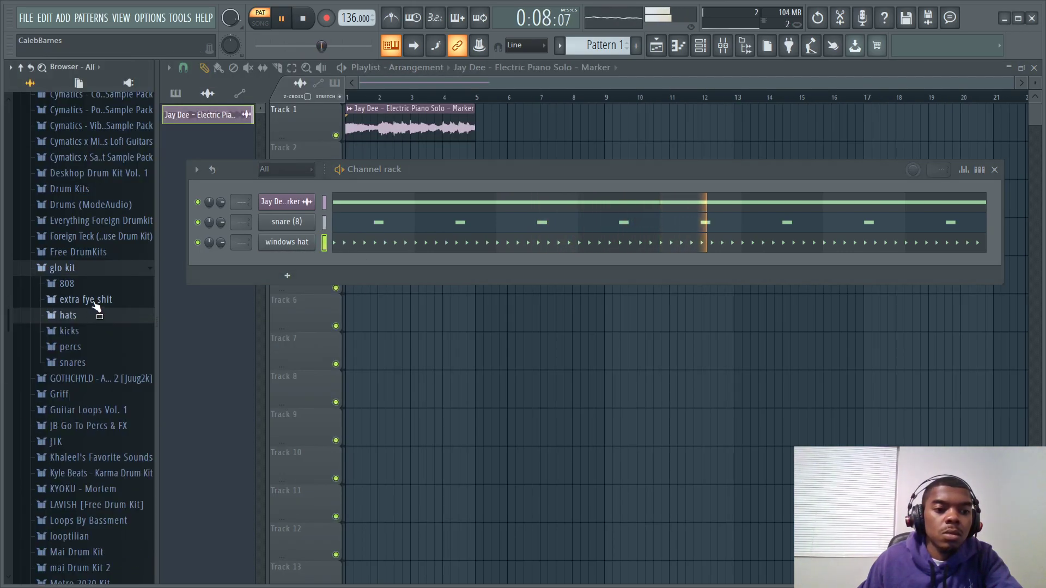
pyautogui.click(95, 305)
pyautogui.click(95, 305)
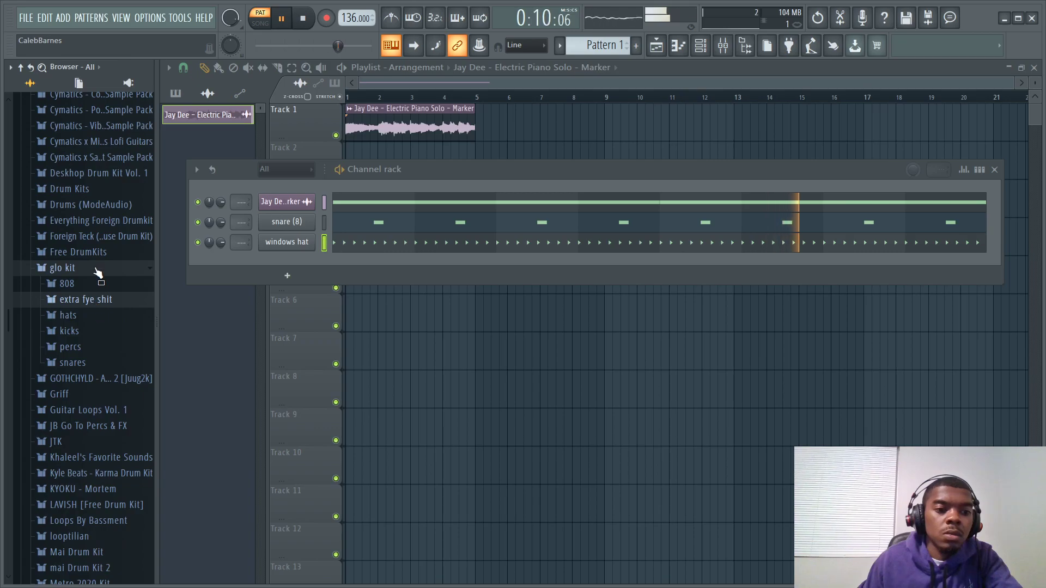
pyautogui.click(98, 271)
pyautogui.click(99, 282)
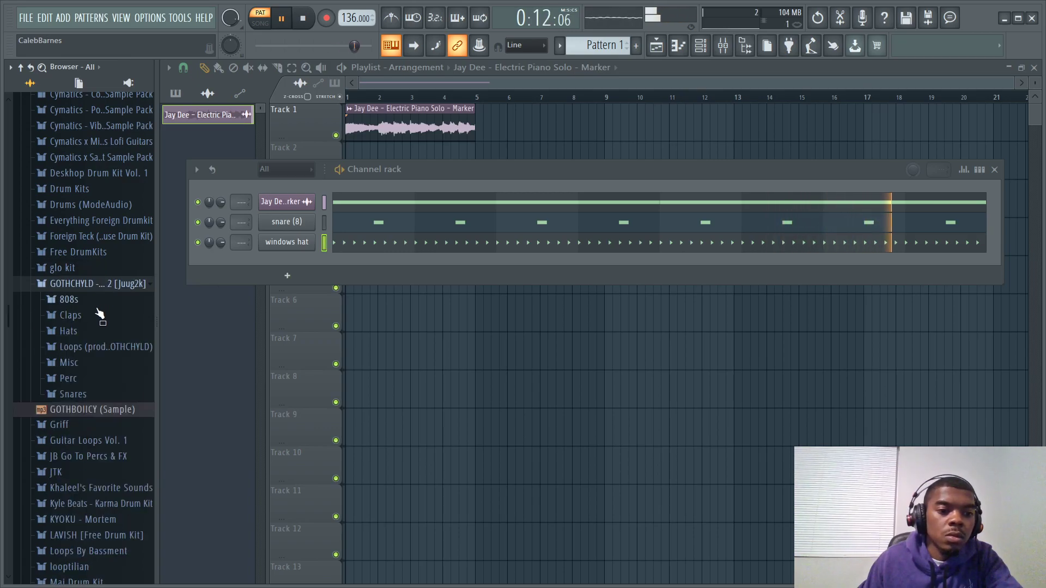
pyautogui.click(69, 331)
pyautogui.moveTo(273, 311); pyautogui.dragTo(283, 264)
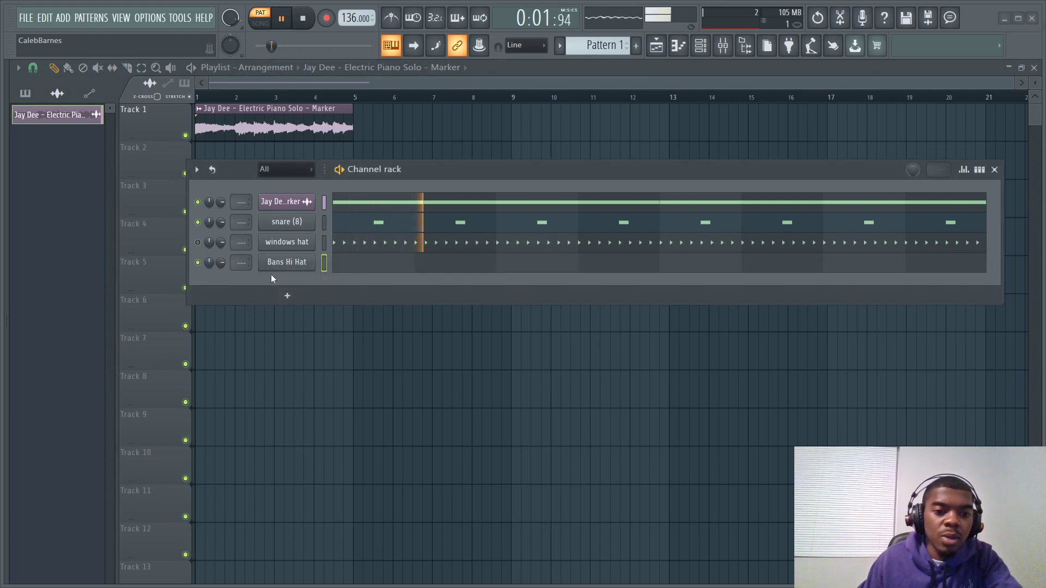
pyautogui.rightClick(284, 263)
pyautogui.click(513, 301)
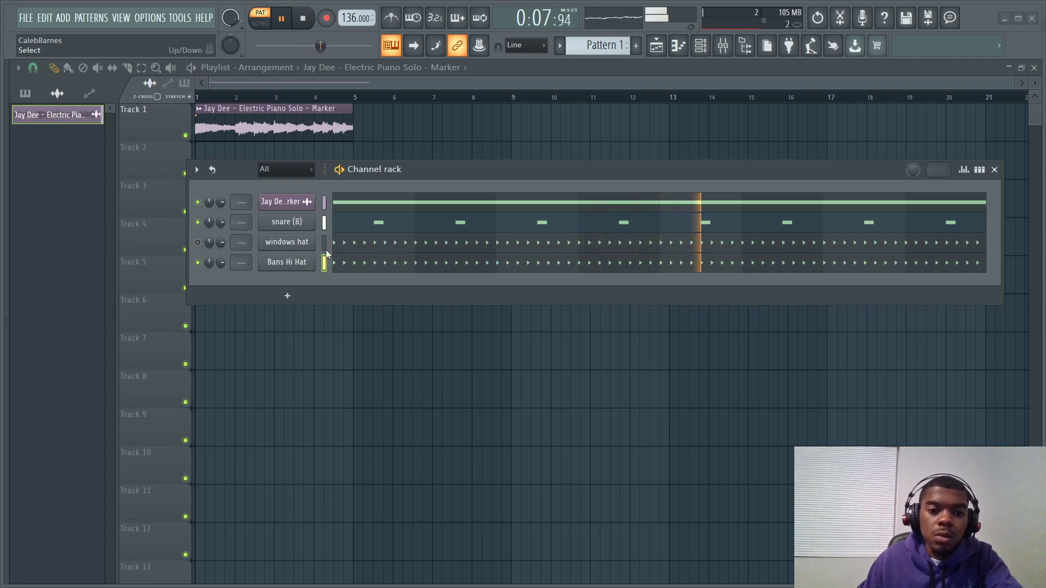
# Delete the windows hat channel from the rack
pyautogui.rightClick(305, 242)
pyautogui.click(365, 377)
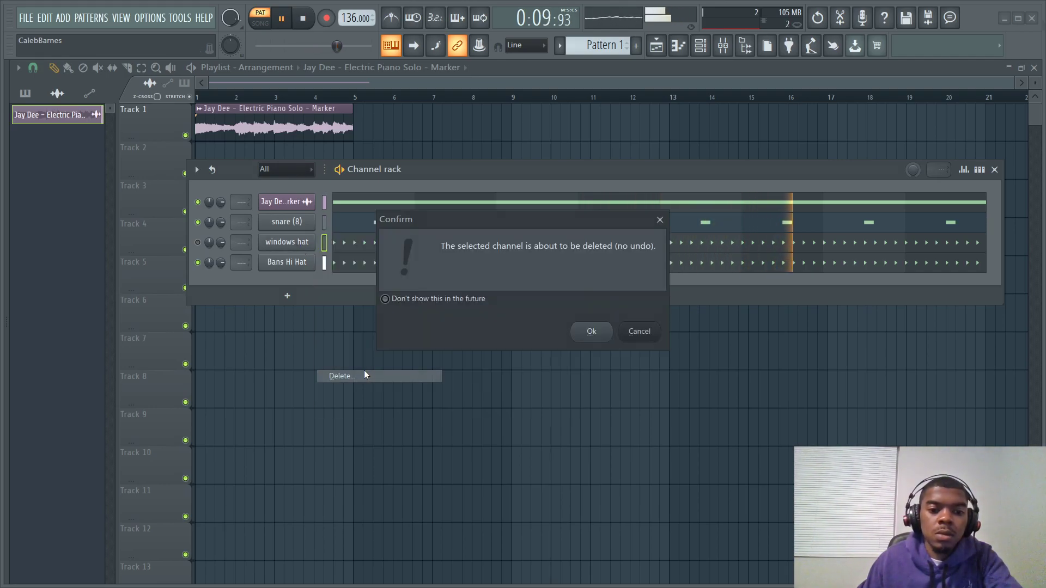
pyautogui.click(587, 338)
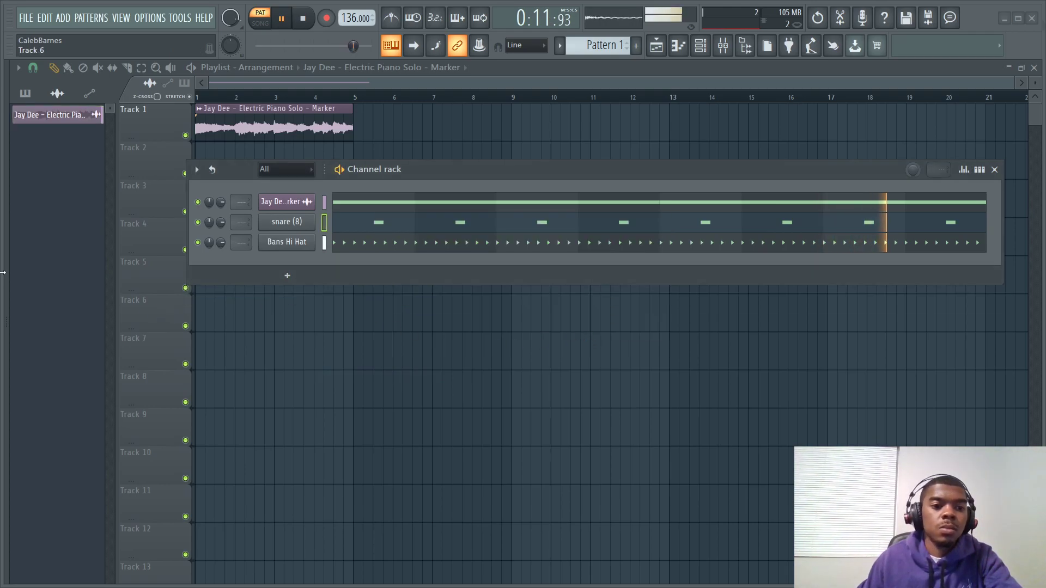
# Add Draco Triangle from the GOTHCHYLD kit's Perc folder as a new channel below Bans Hi Hat
pyautogui.moveTo(3, 273); pyautogui.dragTo(54, 283)
pyautogui.click(73, 331)
pyautogui.scroll(-2, 88, 316)
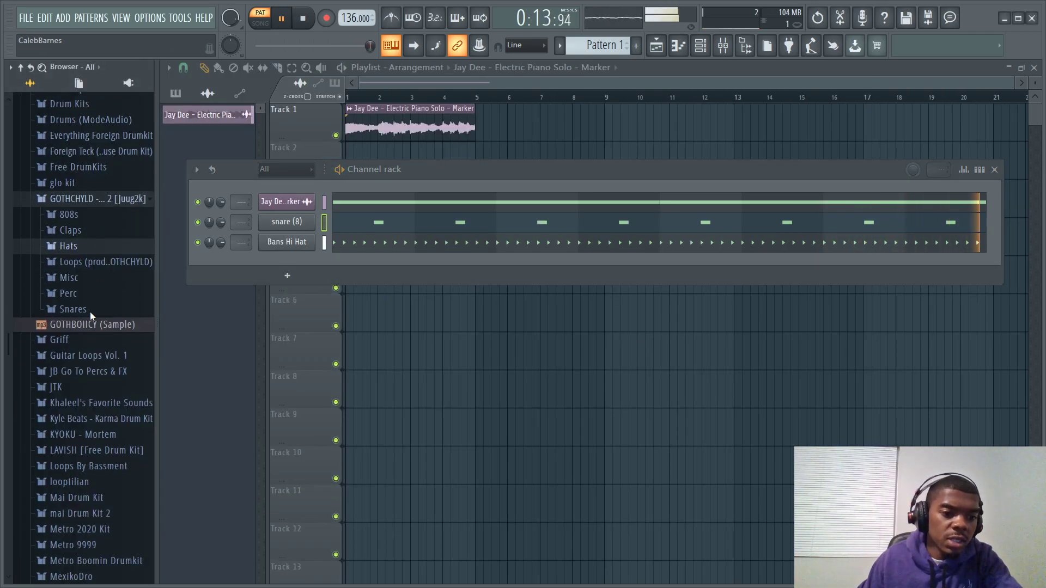
pyautogui.hotkey('alt', 'F8')
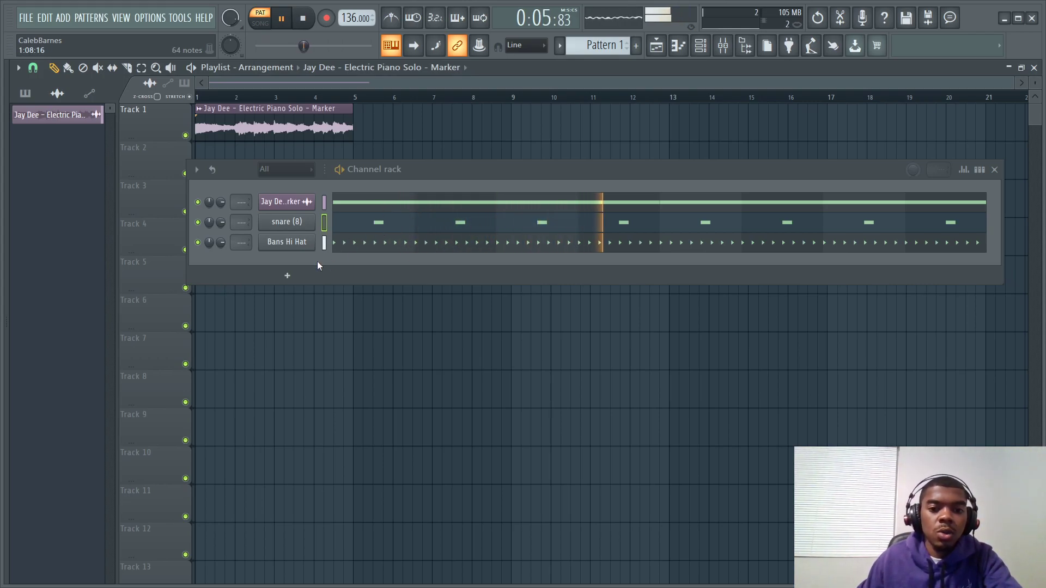
pyautogui.moveTo(10, 291)
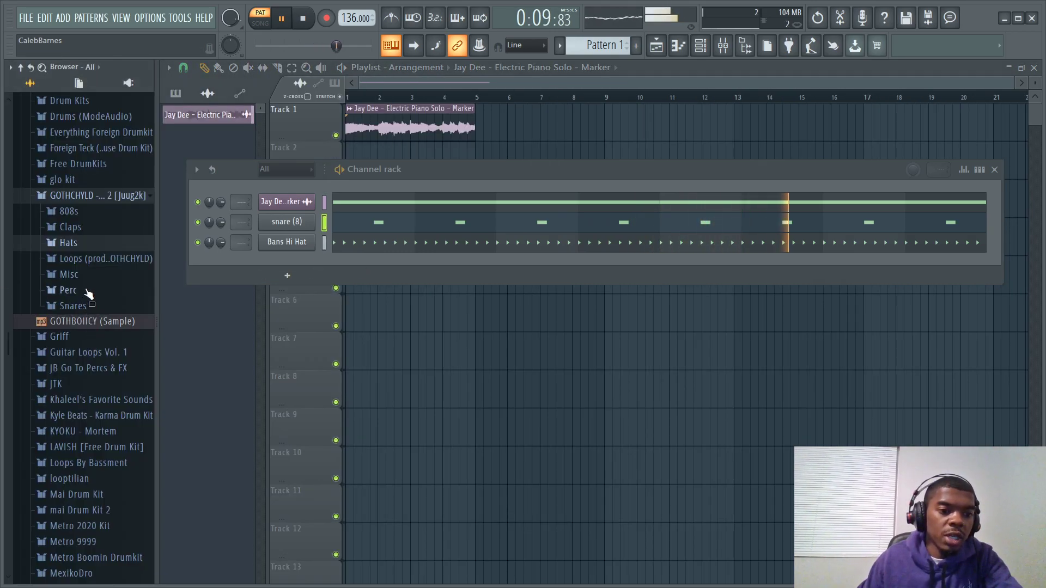
pyautogui.click(68, 291)
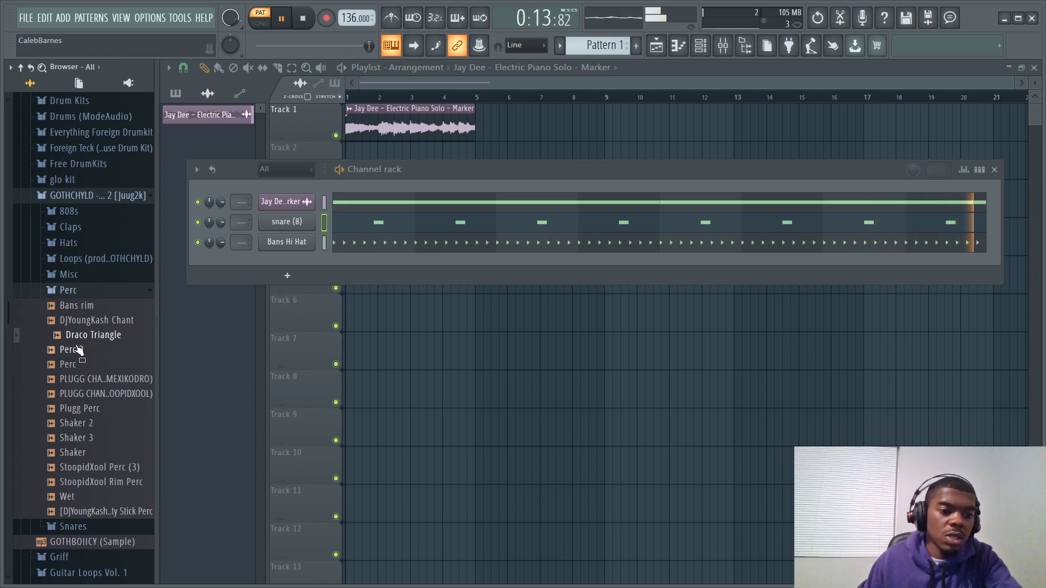
pyautogui.moveTo(106, 340); pyautogui.dragTo(285, 256)
# Enable Cut itself on the Draco Triangle channel and open its sample settings
pyautogui.rightClick(310, 261)
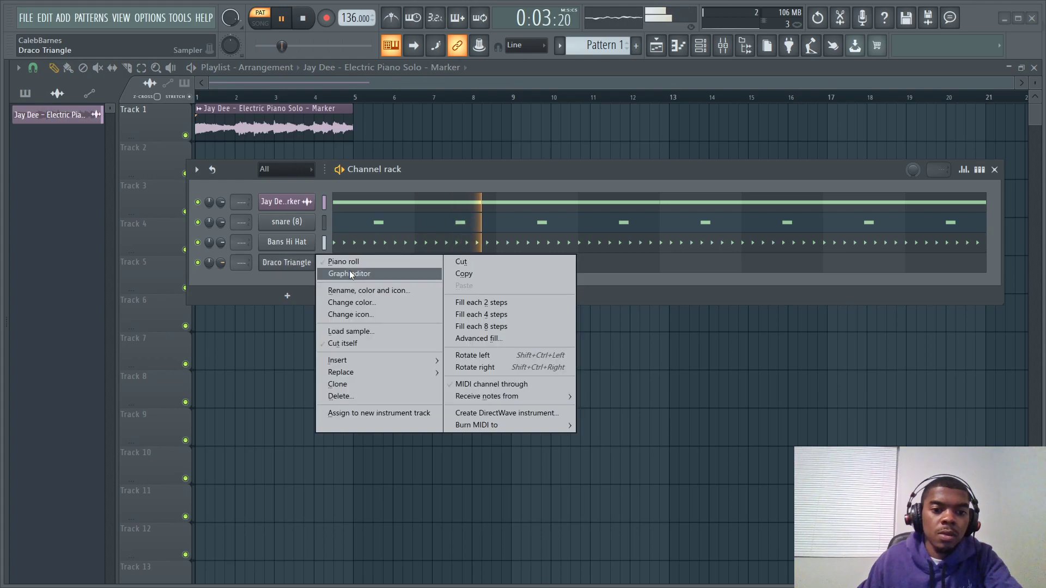
pyautogui.click(339, 343)
pyautogui.click(309, 265)
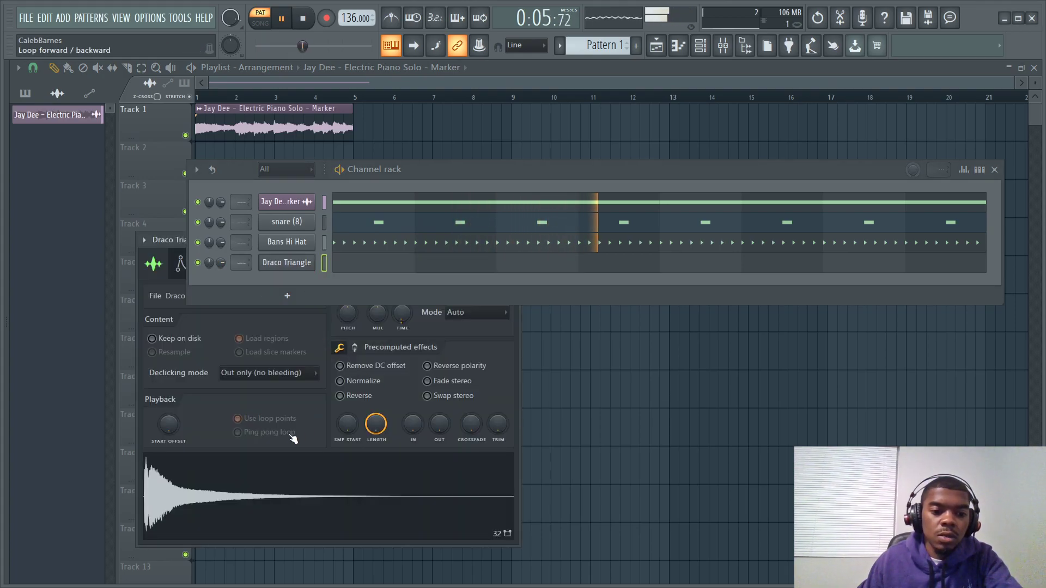
pyautogui.rightClick(400, 332)
pyautogui.click(426, 326)
# Place C5 notes for Draco Triangle at the start of bars 1 to 4 in its piano roll
pyautogui.click(347, 268)
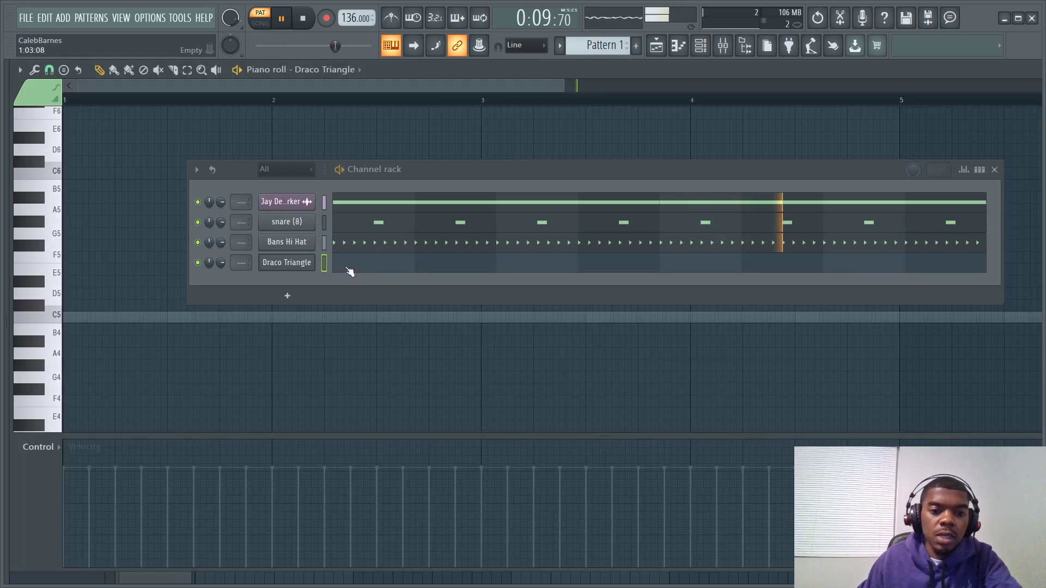
pyautogui.press('space')
pyautogui.click(276, 318)
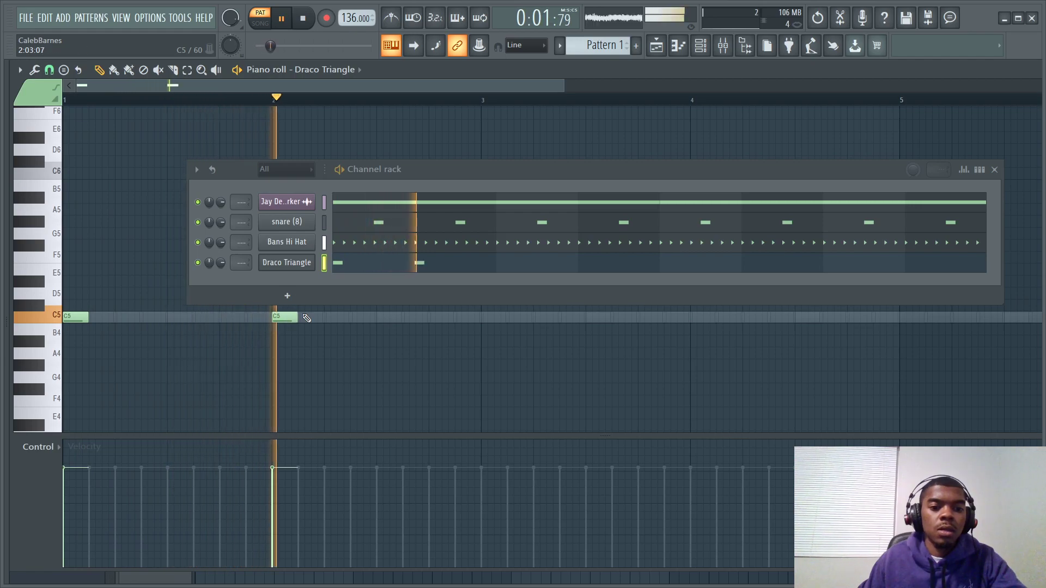
pyautogui.click(484, 318)
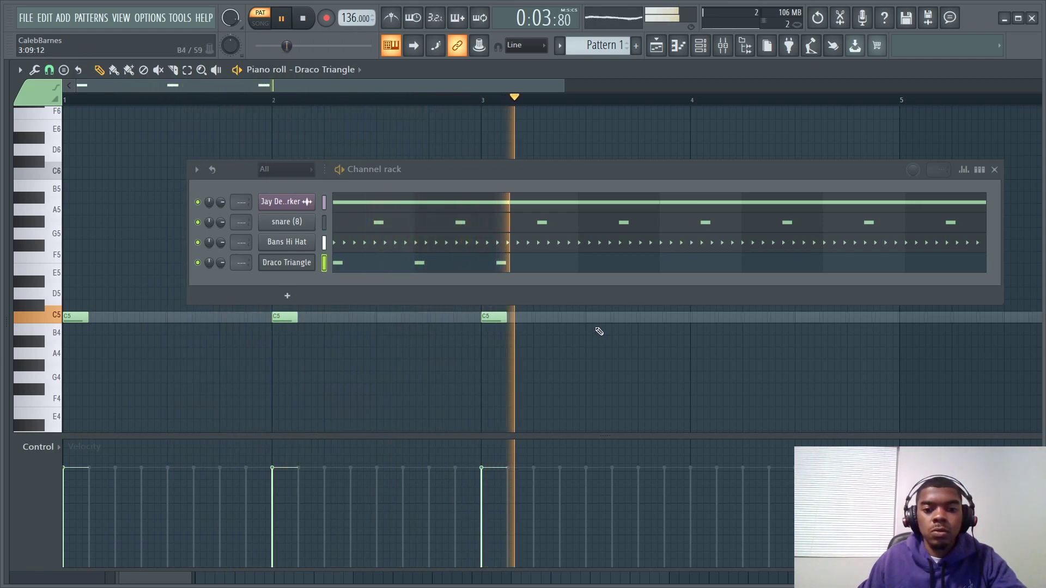
pyautogui.click(693, 319)
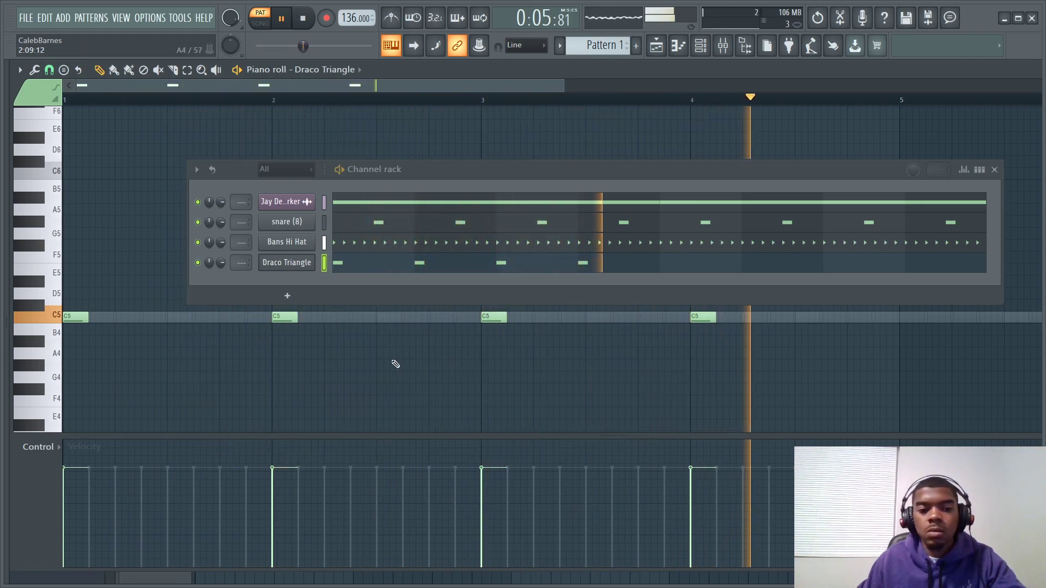
# Duplicate the four Draco Triangle notes to the starts of bars 5 to 8 and play the pattern
pyautogui.hotkey('ctrl', 'a')
pyautogui.moveTo(76, 314); pyautogui.dragTo(921, 319)
pyautogui.press('space')
pyautogui.press('space')
# Try shifting all Draco Triangle notes to the fourth beat of each bar and return them to the bar starts
pyautogui.hotkey('ctrl', 'a')
pyautogui.press('space')
pyautogui.moveTo(80, 315); pyautogui.dragTo(212, 321)
pyautogui.press('space')
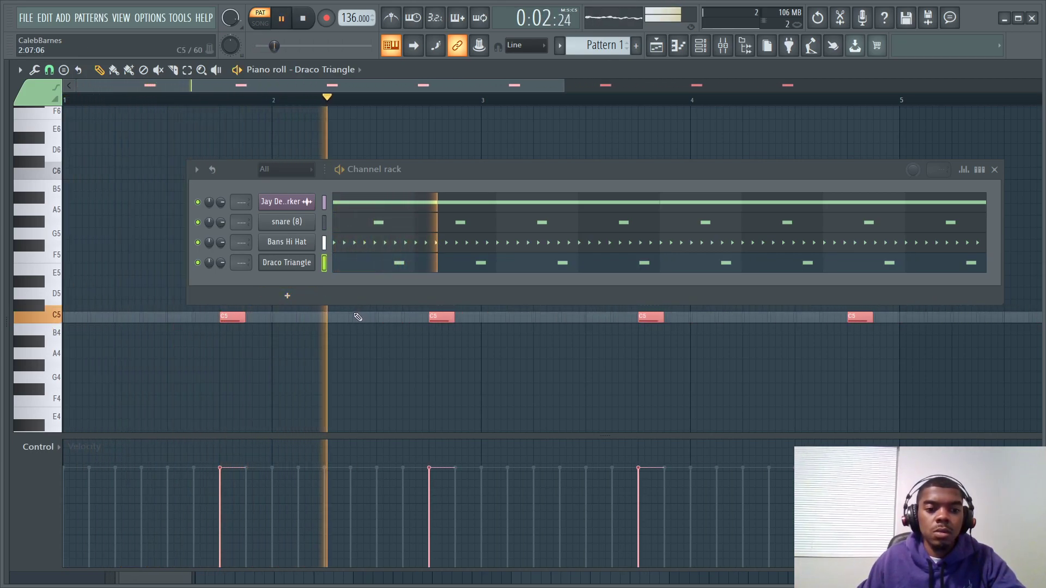
pyautogui.moveTo(230, 321); pyautogui.dragTo(27, 303)
pyautogui.press('space')
# Copy all Draco Triangle notes to the third beat of each bar and lower the channel's volume
pyautogui.moveTo(74, 318); pyautogui.dragTo(182, 328)
pyautogui.press('space')
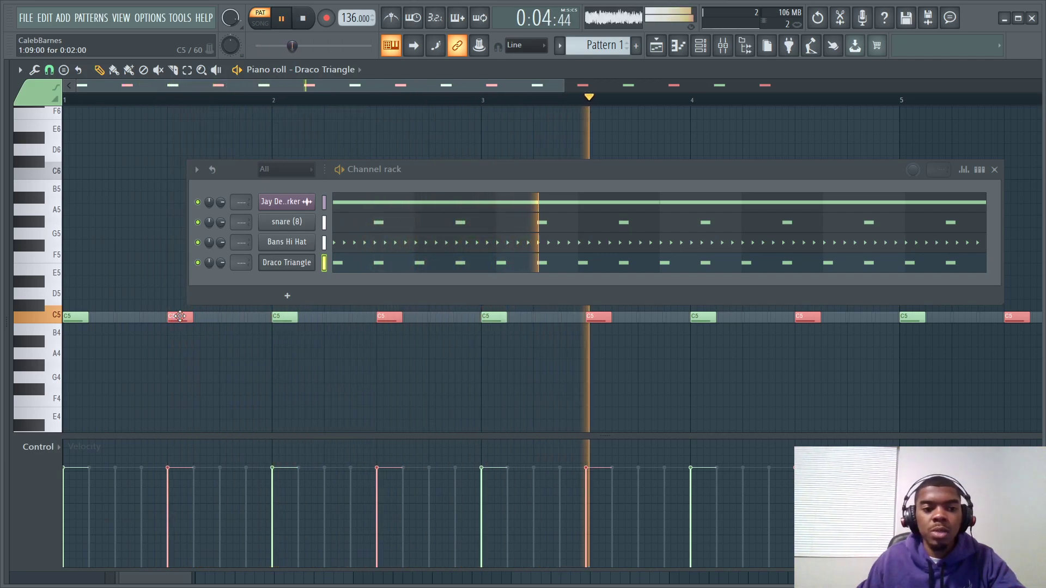
pyautogui.moveTo(221, 262); pyautogui.dragTo(221, 276)
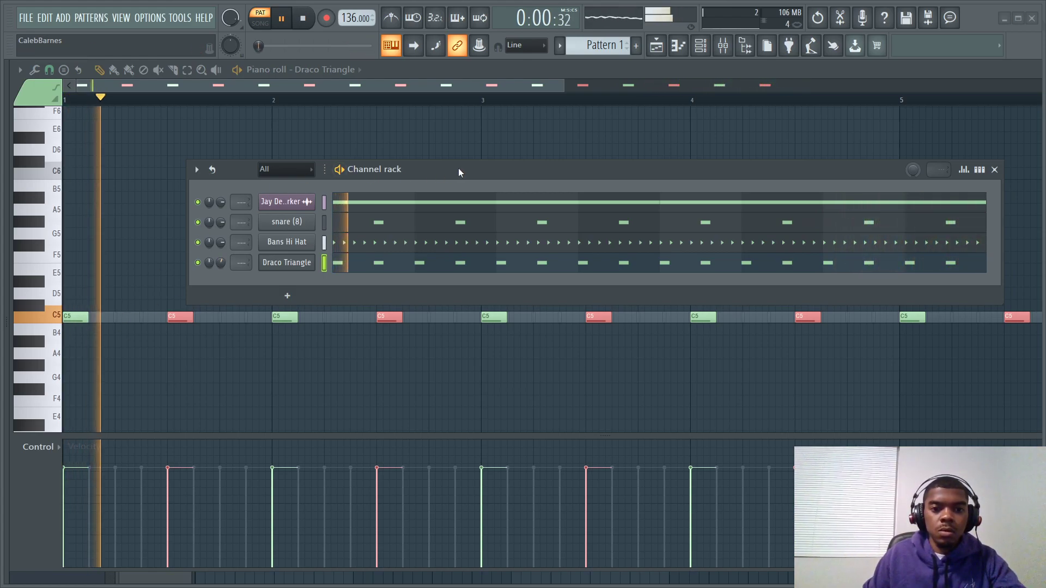
pyautogui.moveTo(459, 169); pyautogui.dragTo(442, 127)
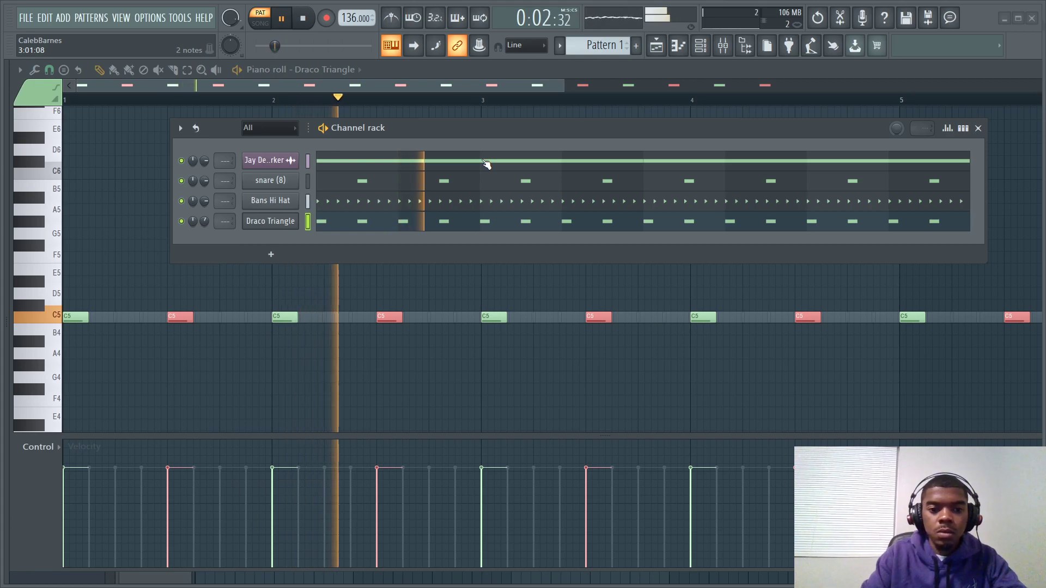
# Delete the third-beat Draco Triangle notes in bars 1 to 4
pyautogui.rightClick(195, 325)
pyautogui.rightClick(182, 317)
pyautogui.rightClick(380, 314)
pyautogui.rightClick(599, 318)
pyautogui.rightClick(808, 318)
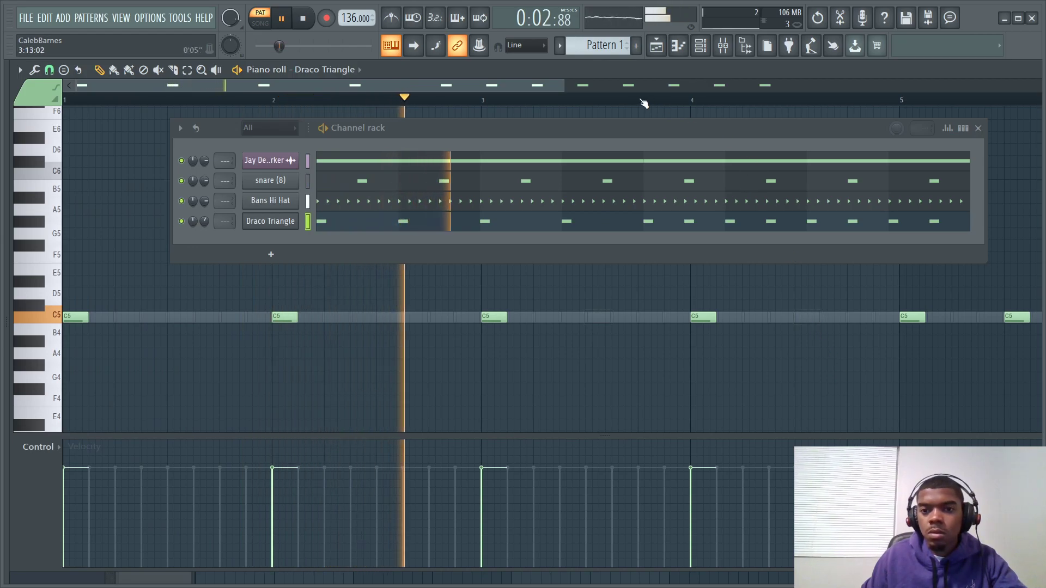
# Copy the bar-start Draco Triangle notes of bars 1 to 4 to the third beat of each bar
pyautogui.moveTo(535, 84); pyautogui.dragTo(322, 249)
pyautogui.moveTo(82, 276); pyautogui.dragTo(767, 370)
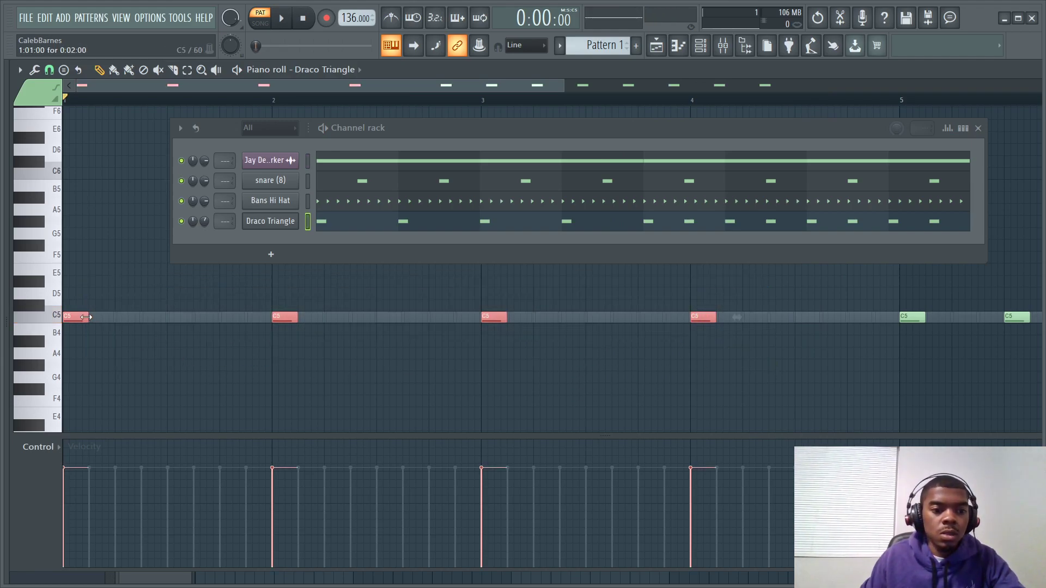
pyautogui.moveTo(87, 318); pyautogui.dragTo(99, 320)
pyautogui.press('space')
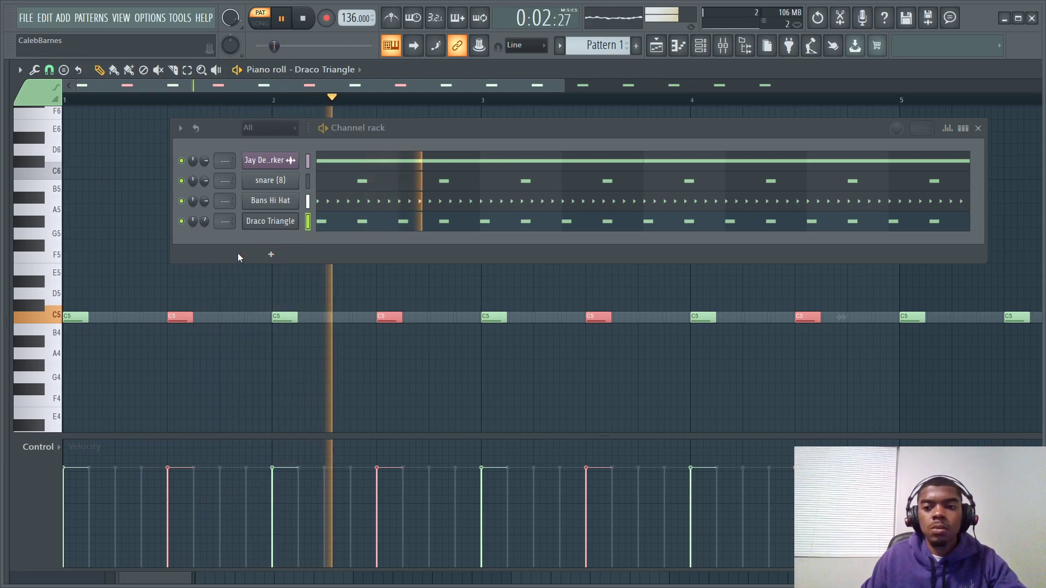
# Lower the Draco Triangle channel's volume a little further
pyautogui.moveTo(204, 221); pyautogui.dragTo(204, 229)
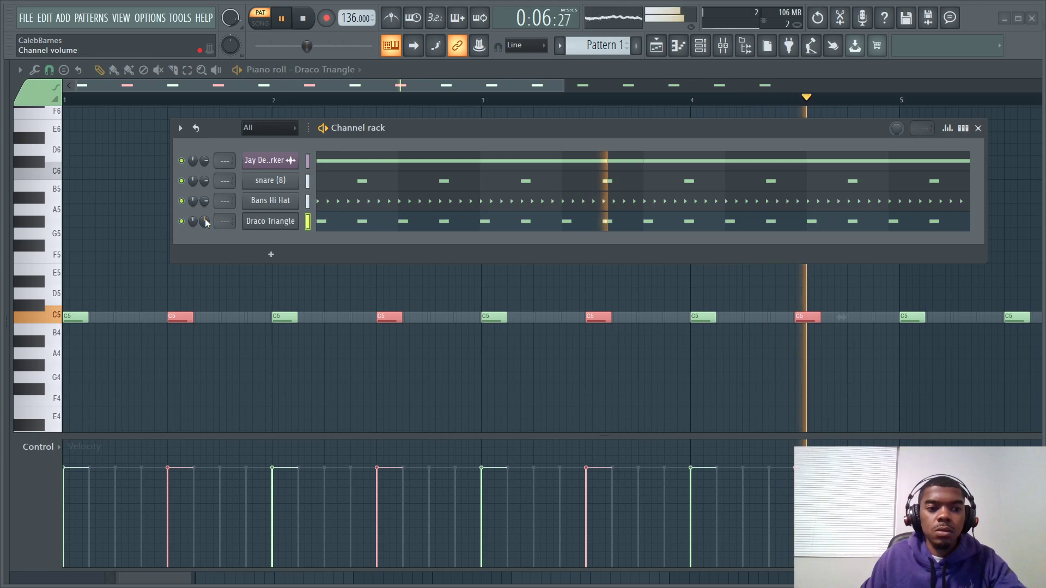
# Preview the percussion and shaker samples in the GOTHCHYLD kit's Perc folder, from Plugg Perc down to Dirty Stick Perc
pyautogui.hotkey('alt', 'F8')
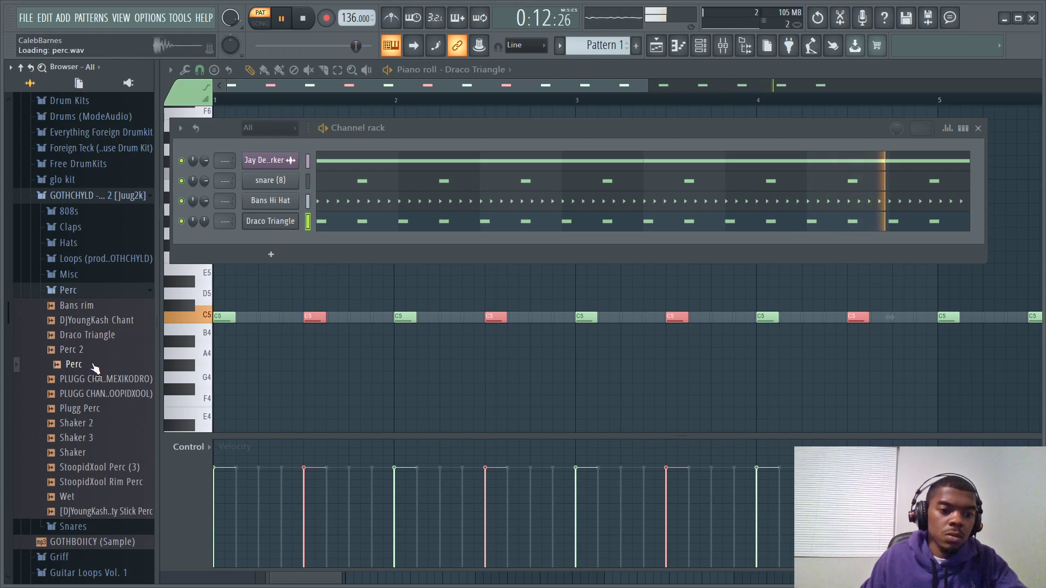
pyautogui.click(99, 410)
pyautogui.click(102, 425)
pyautogui.click(100, 439)
pyautogui.click(97, 453)
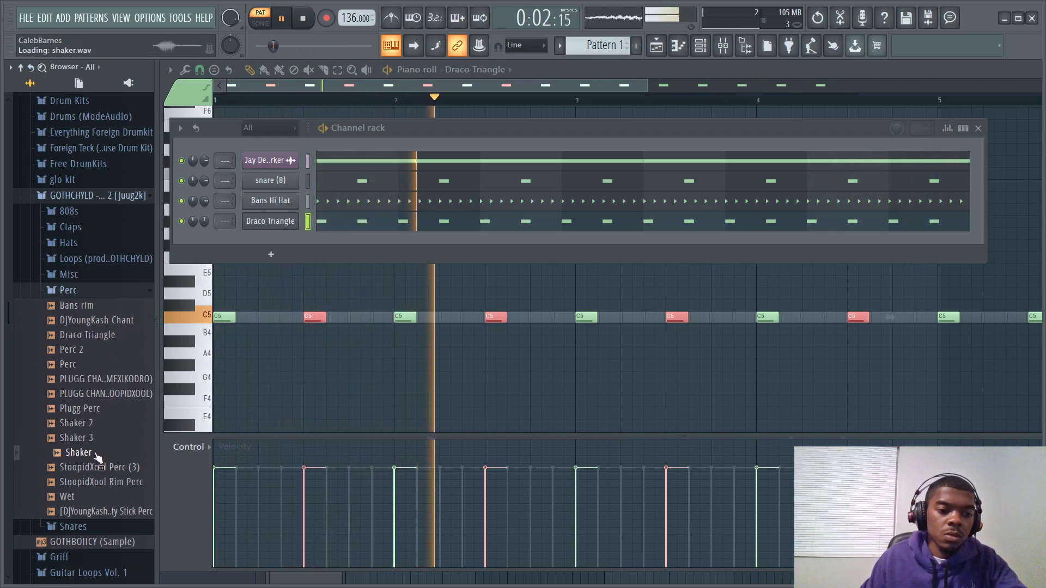
pyautogui.scroll(-4, 100, 414)
pyautogui.click(104, 291)
pyautogui.click(109, 306)
pyautogui.click(104, 320)
pyautogui.click(100, 335)
pyautogui.click(90, 368)
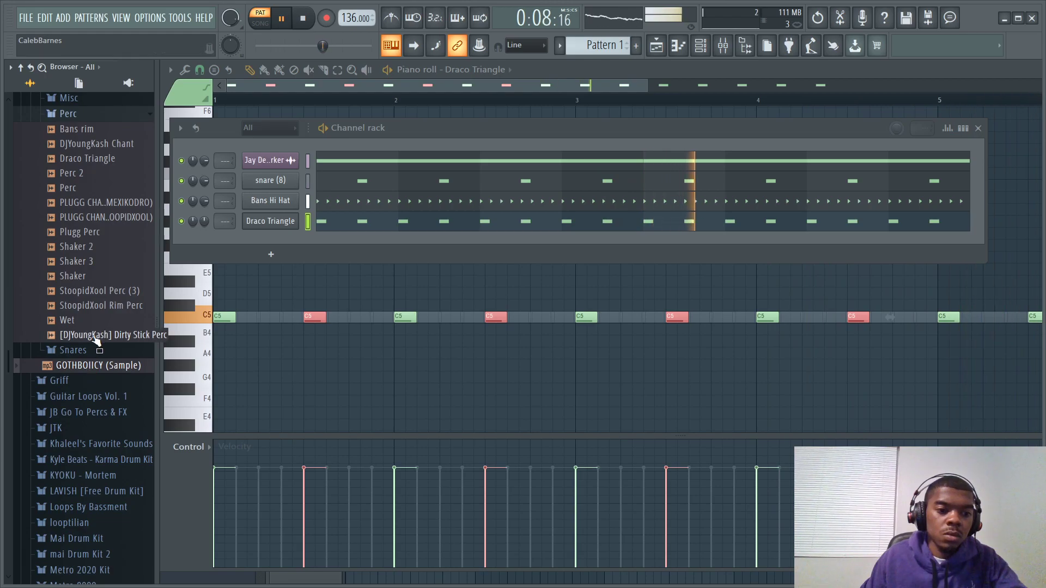
pyautogui.scroll(3, 93, 327)
pyautogui.click(92, 203)
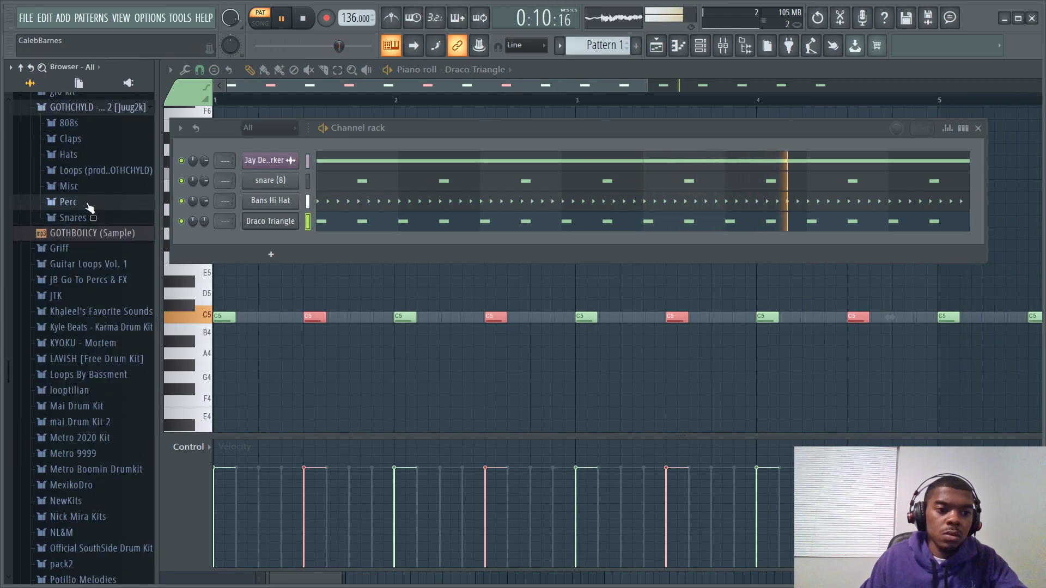
# Add Mexiko Dro [Crash] from the GOTHCHYLD kit's Hats folder as a new channel with a C5 note at bar 1
pyautogui.scroll(3, 91, 239)
pyautogui.click(87, 244)
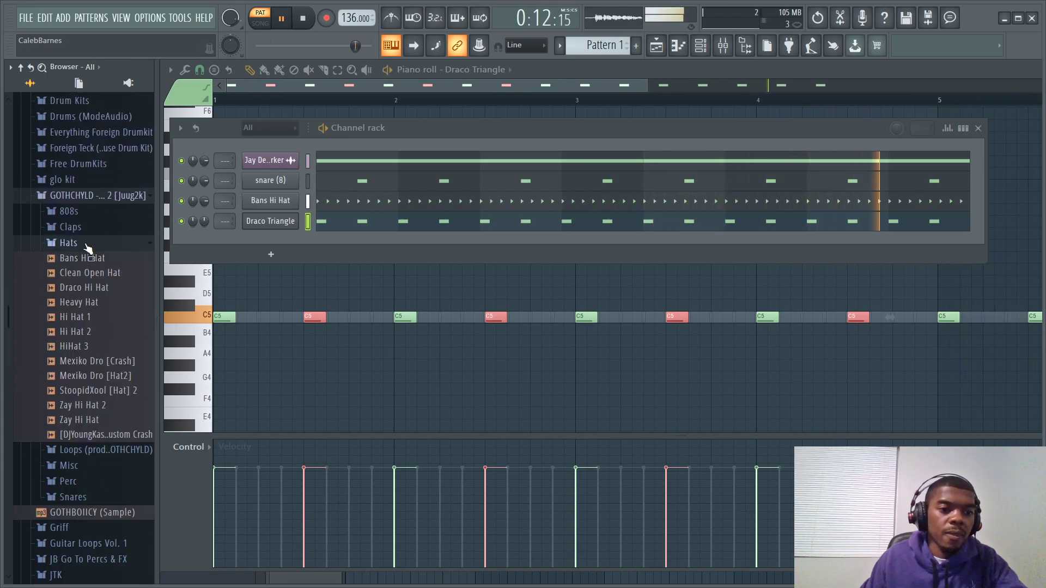
pyautogui.click(103, 361)
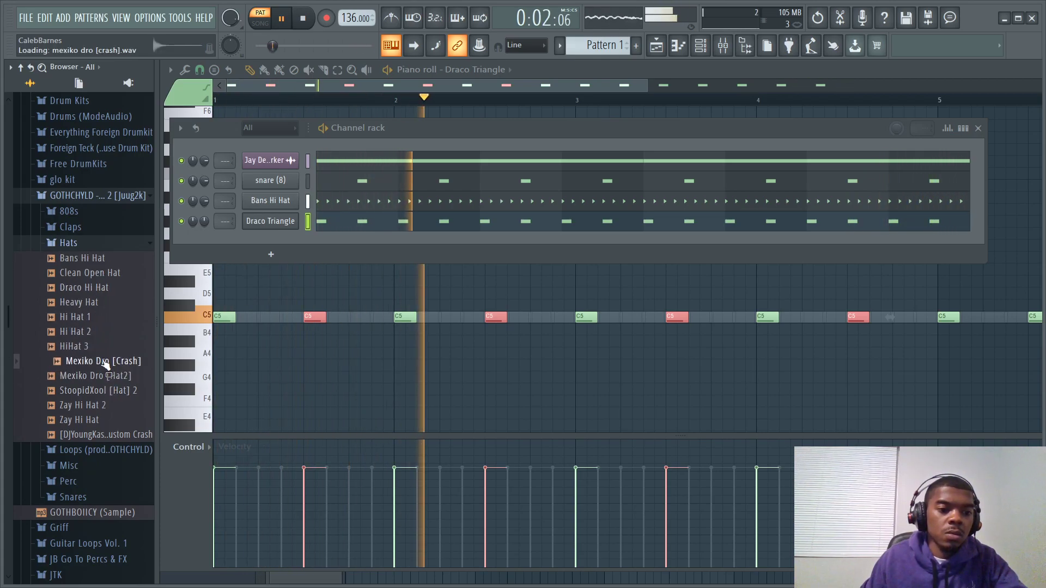
pyautogui.moveTo(104, 363); pyautogui.dragTo(262, 239)
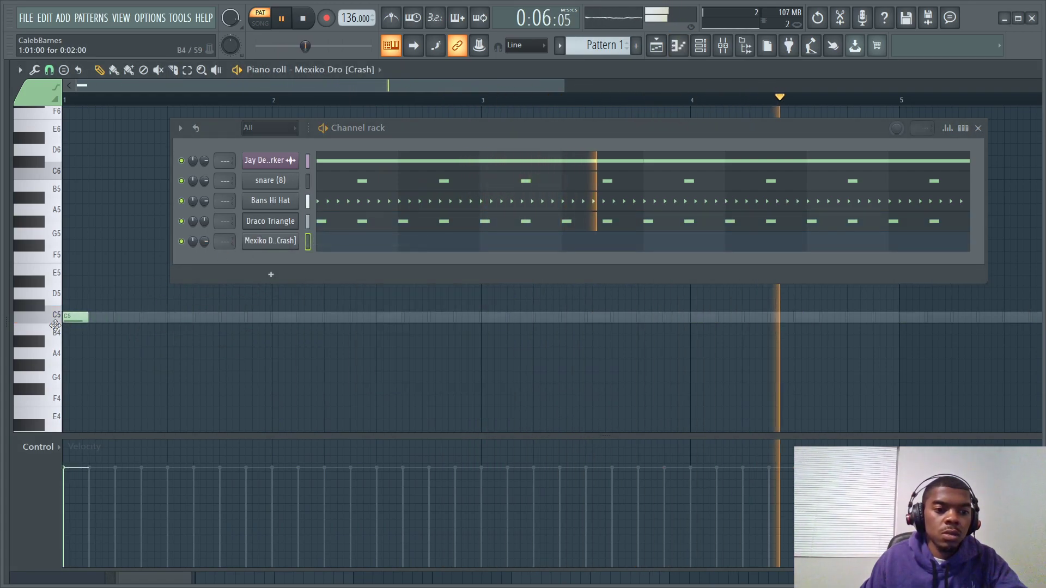
pyautogui.click(978, 129)
pyautogui.click(701, 45)
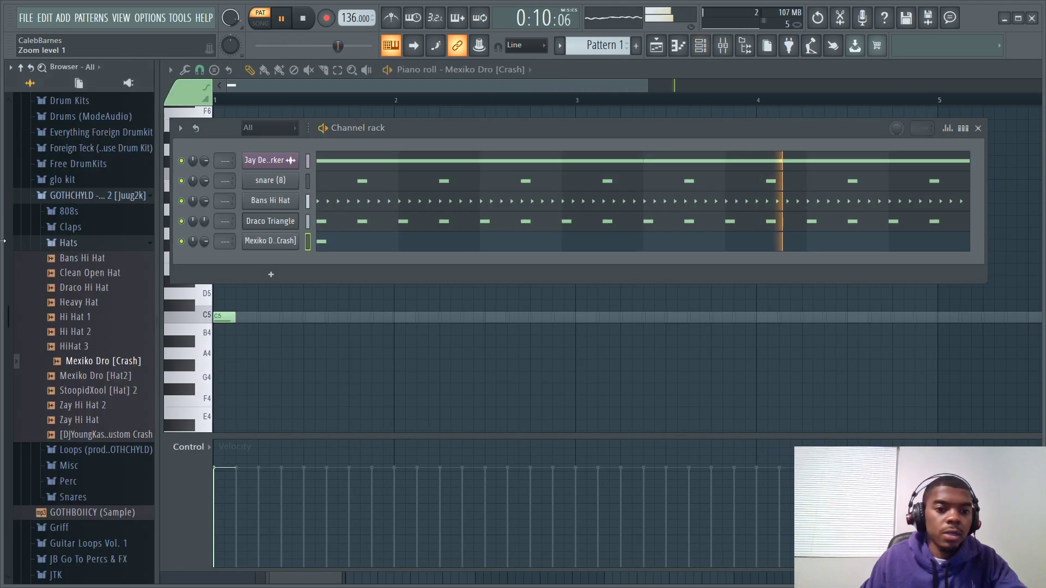
pyautogui.click(745, 45)
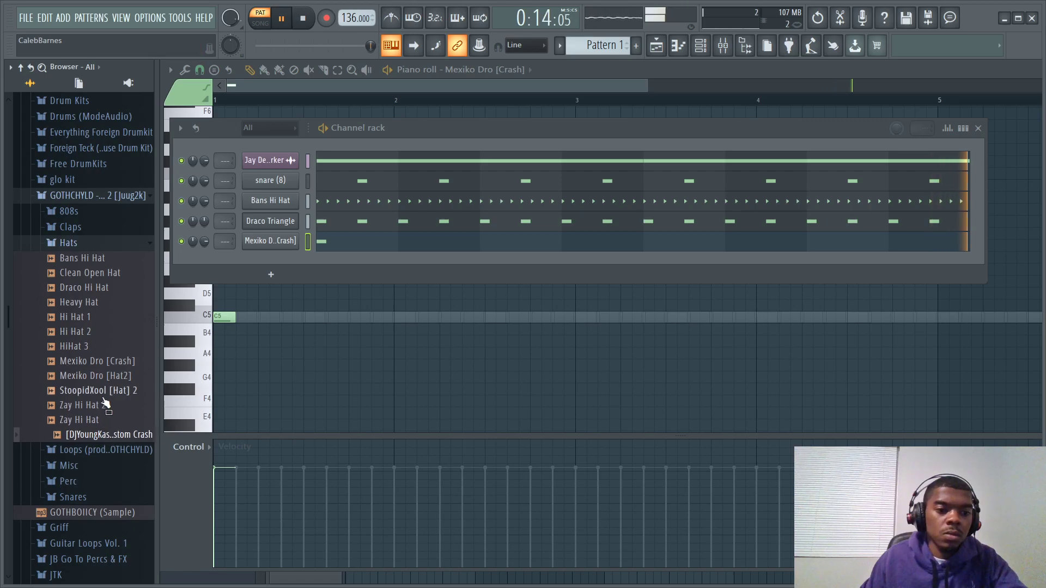
# Preview samples such as 150bpm and 911 in the GOTHCHYLD kit's Misc folder and collapse the kit
pyautogui.click(64, 243)
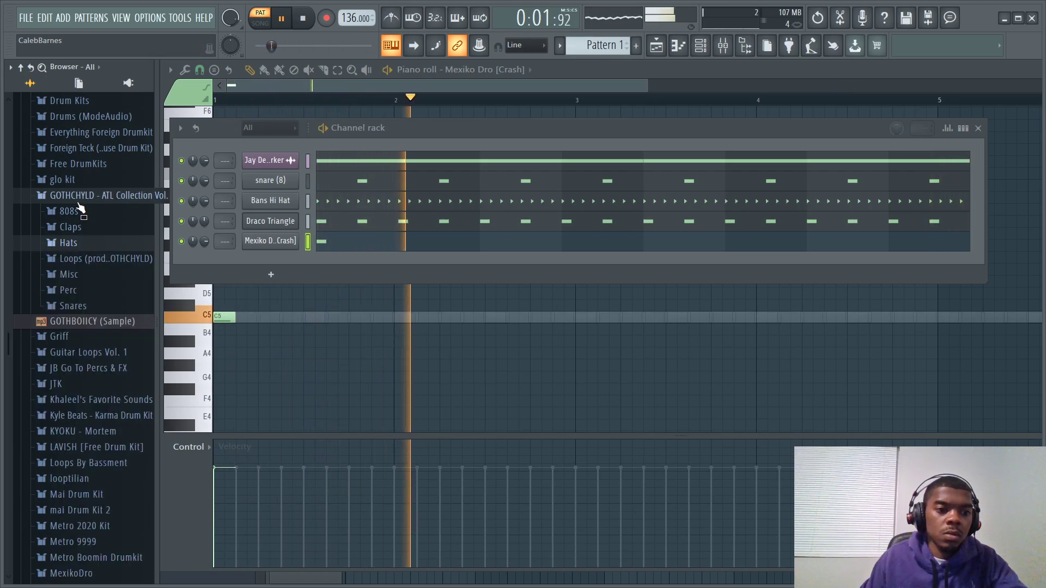
pyautogui.click(84, 275)
pyautogui.click(85, 275)
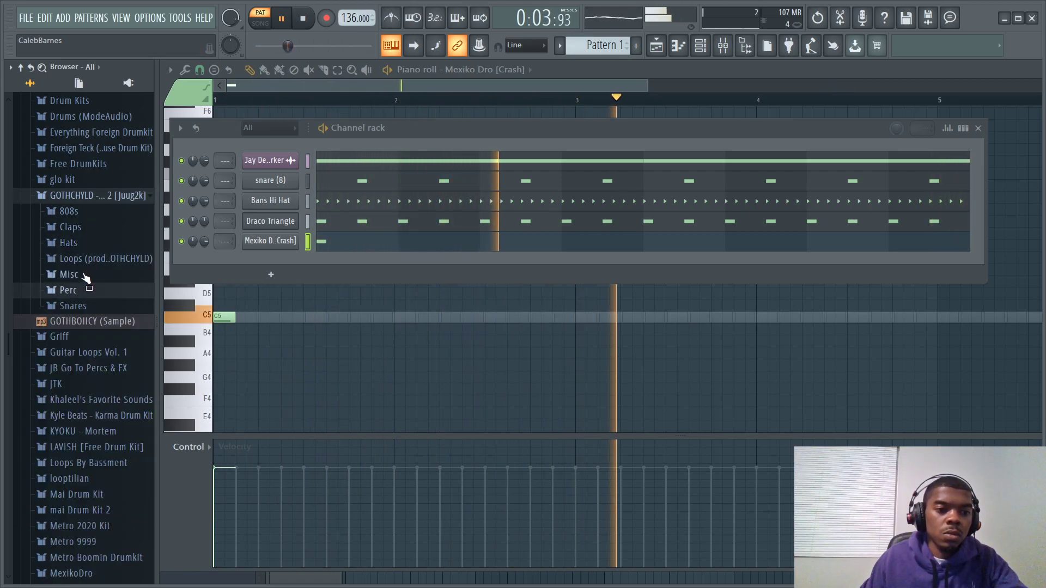
pyautogui.click(84, 275)
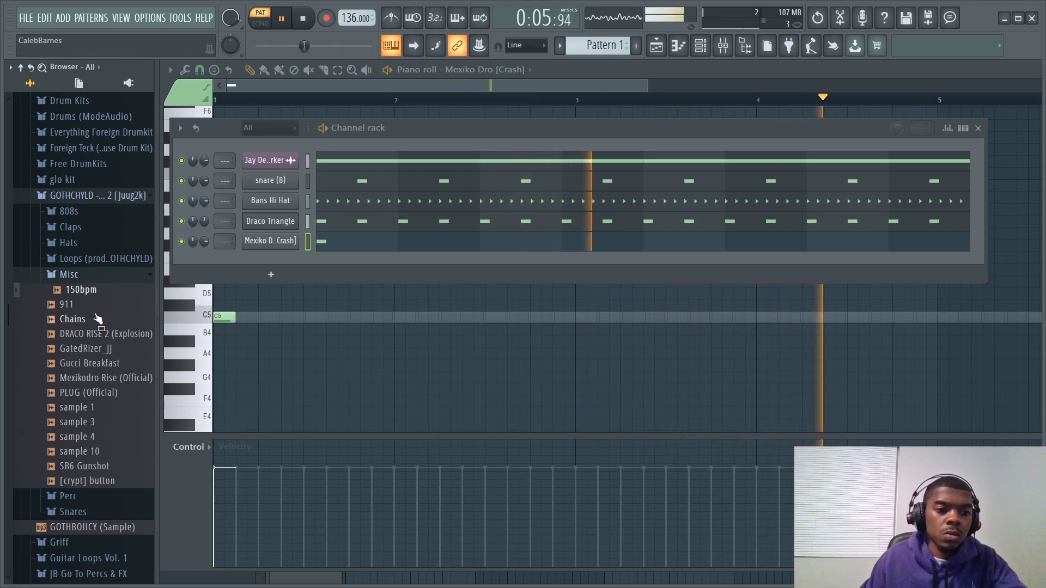
pyautogui.click(74, 304)
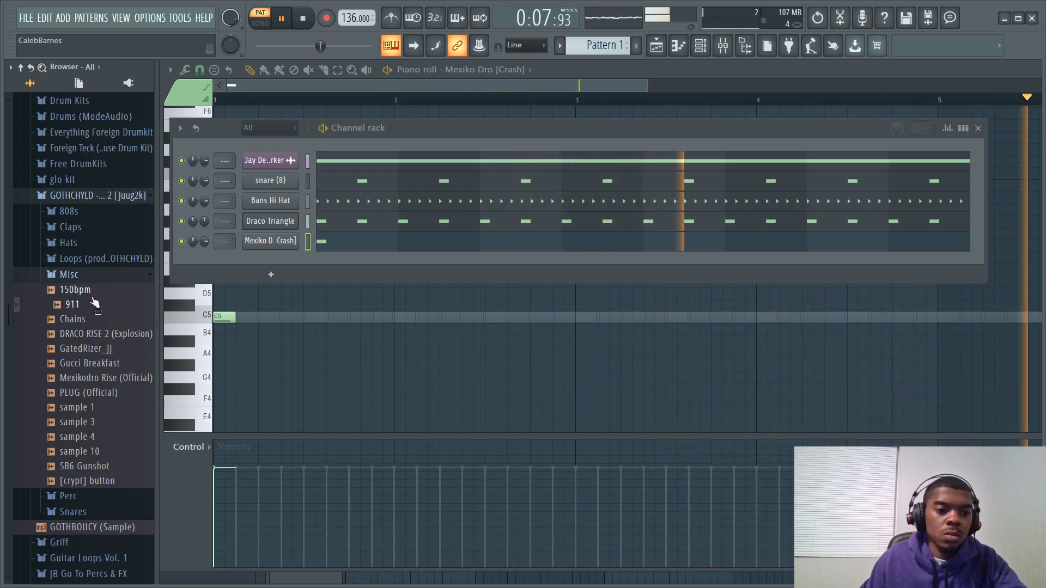
pyautogui.click(88, 279)
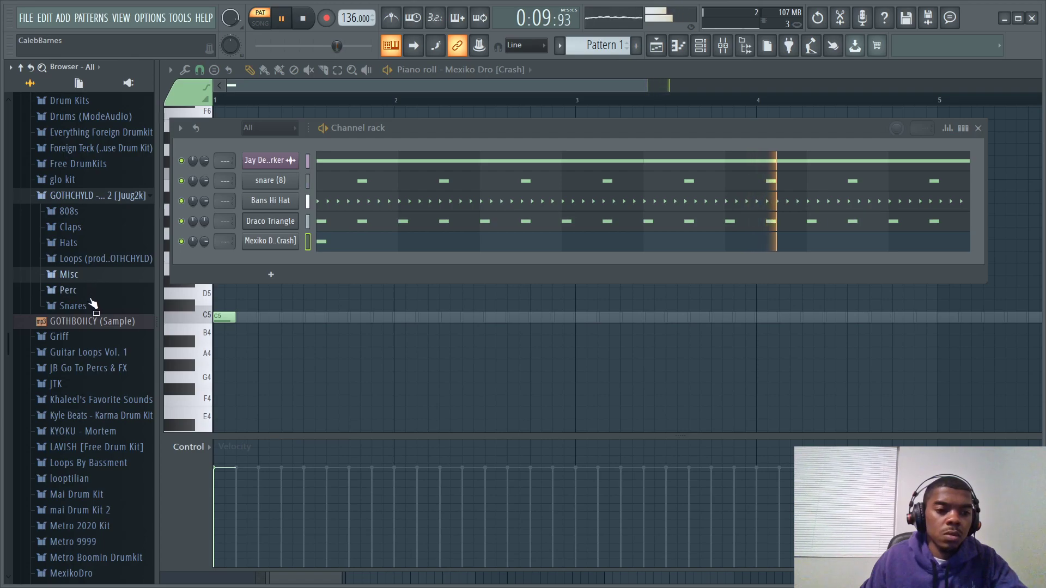
pyautogui.click(95, 196)
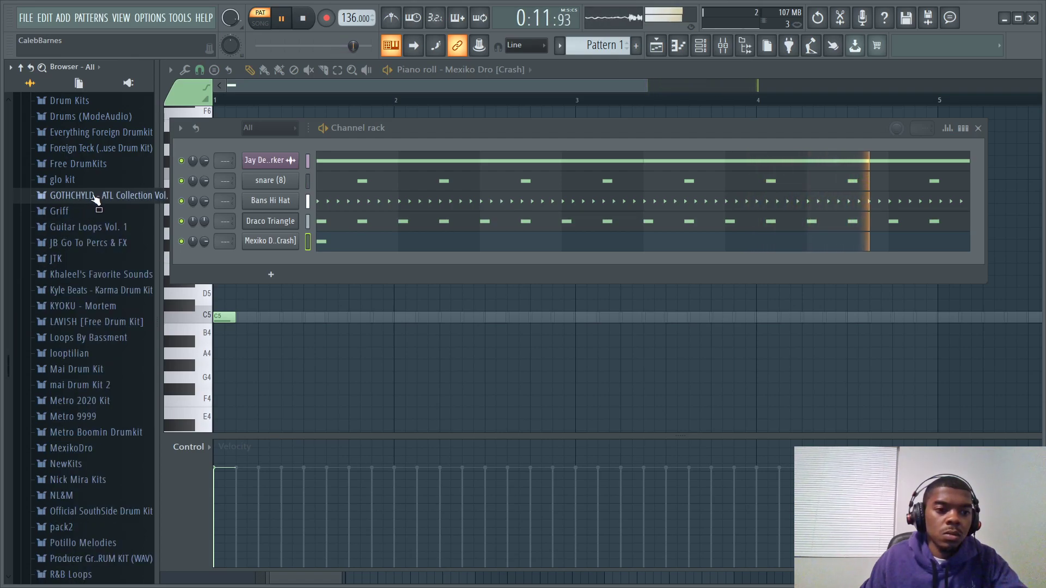
# Preview the cymbal samples in the glo kit's hats folder, including Cymbal(1) and vybeTwerkCymbal
pyautogui.click(83, 182)
pyautogui.click(71, 227)
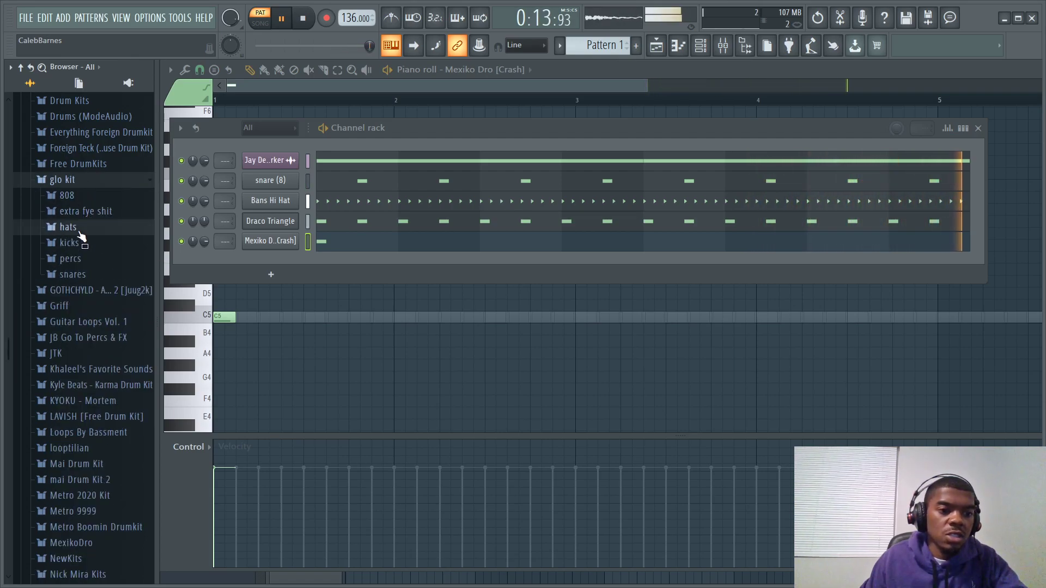
pyautogui.click(87, 256)
pyautogui.click(98, 273)
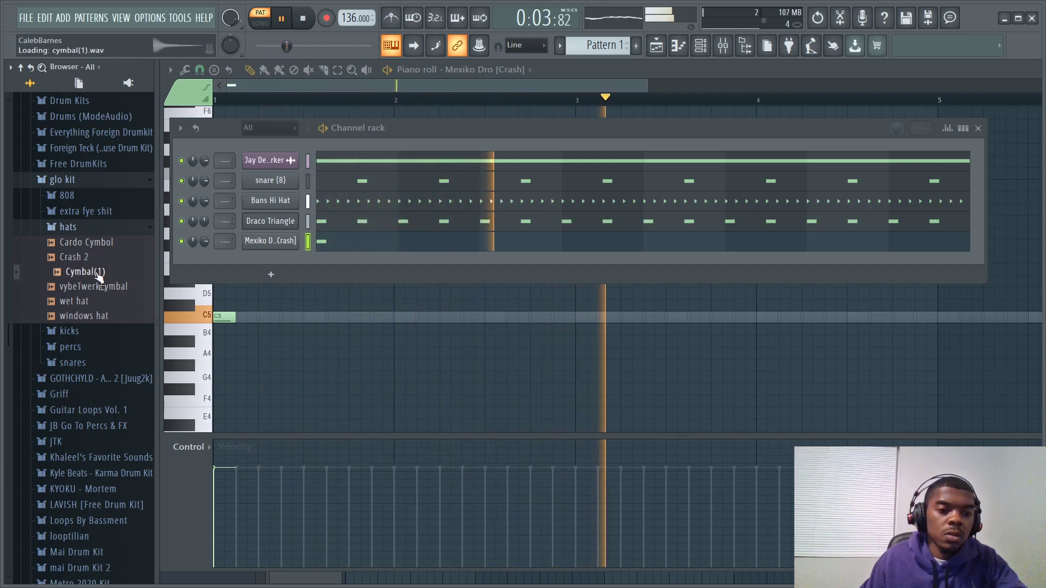
pyautogui.click(109, 288)
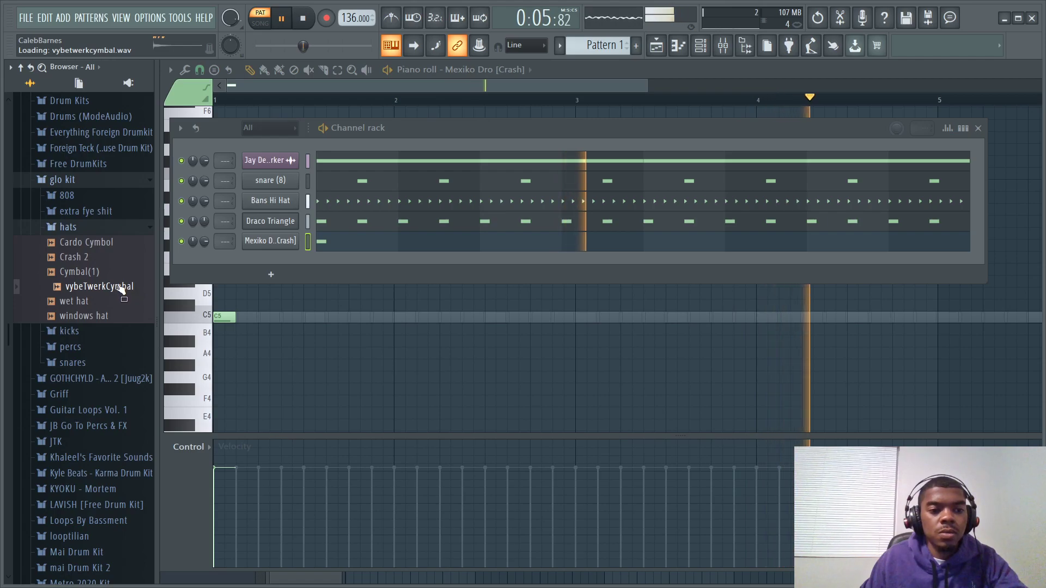
pyautogui.click(104, 273)
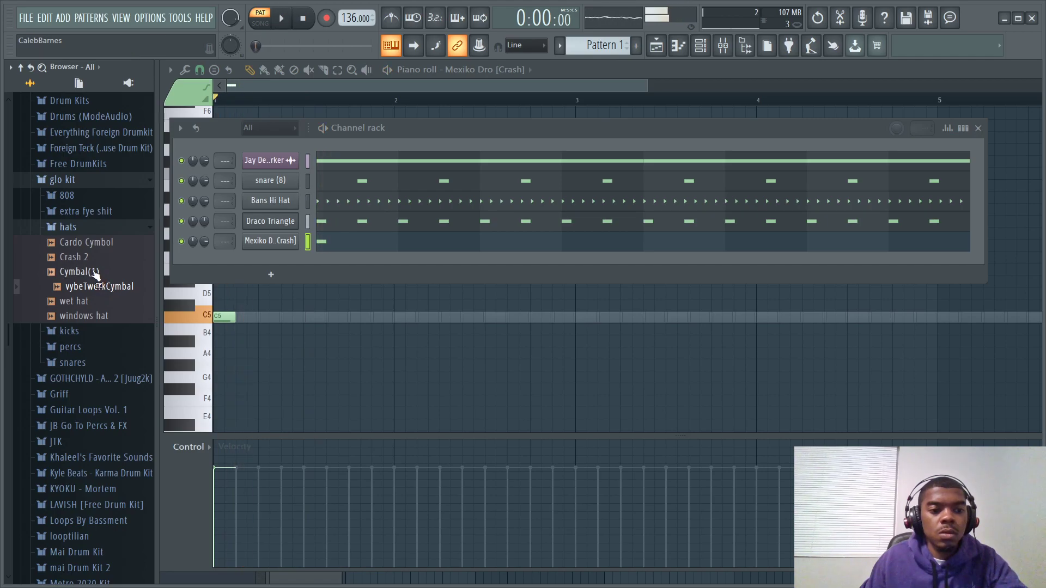
# Try vybeTwerkCymbal and Cymbal(1) in place of the Mexiko Dro [Crash] sample, playing the pattern with each
pyautogui.moveTo(211, 250); pyautogui.dragTo(268, 240)
pyautogui.press('space')
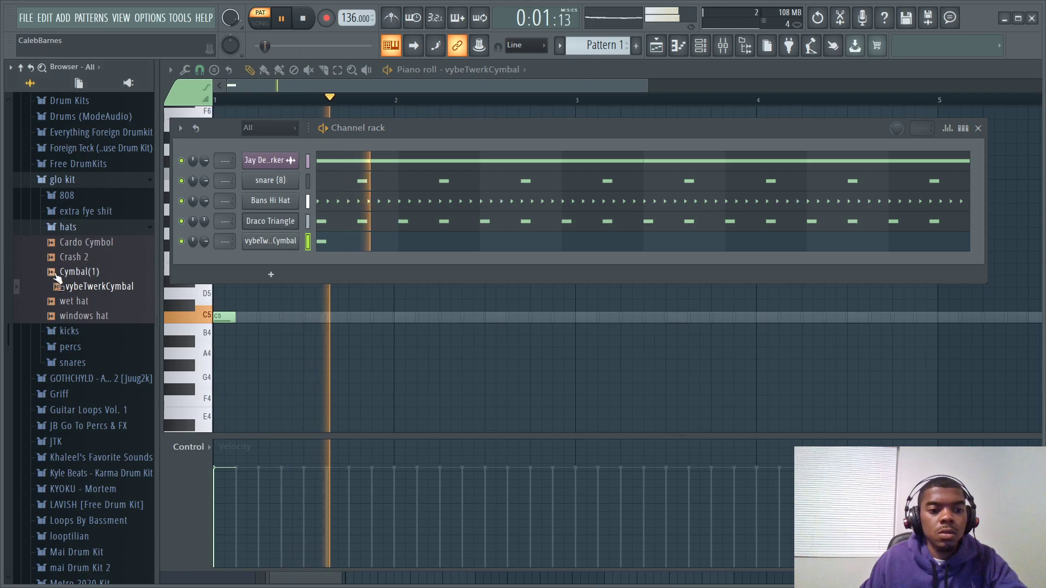
pyautogui.moveTo(126, 278); pyautogui.dragTo(266, 241)
pyautogui.press('space')
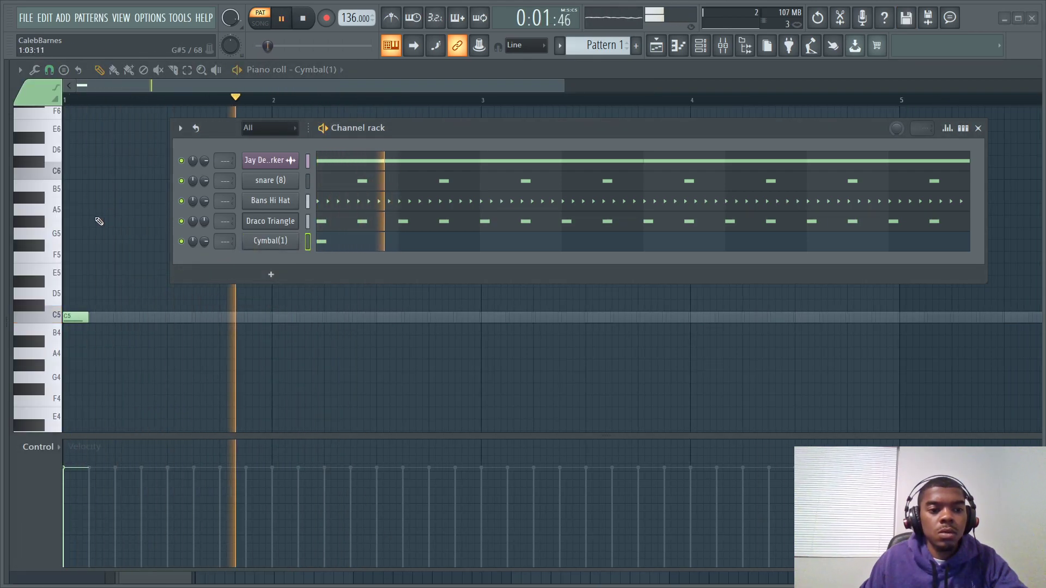
# Replace the Cymbal(1) channel's sample with vybeTwerkCymbal, play the pattern and collapse the glo kit's hats folder
pyautogui.moveTo(106, 302); pyautogui.dragTo(255, 241)
pyautogui.press('space')
pyautogui.press('space')
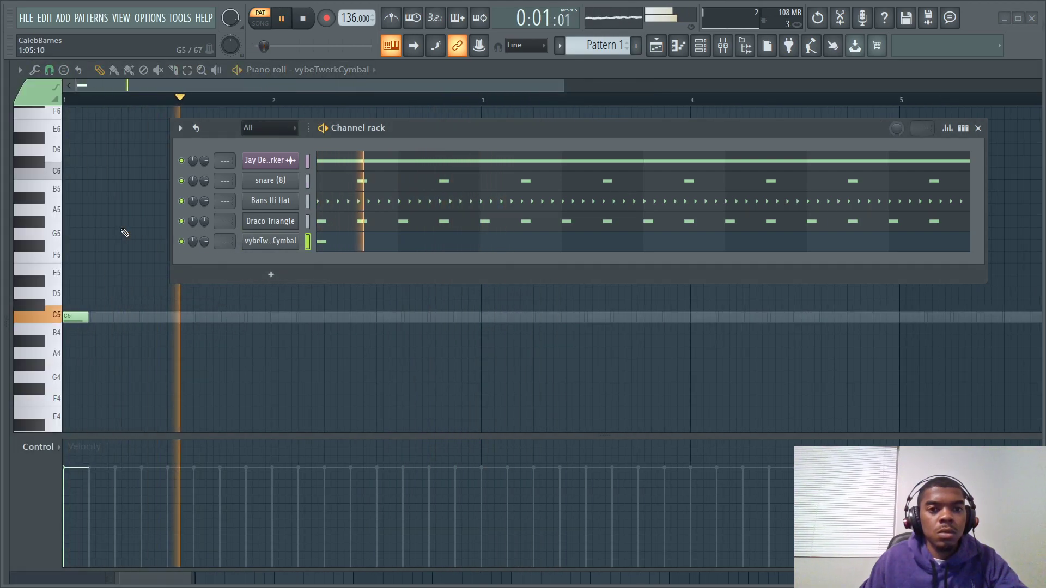
pyautogui.moveTo(59, 227)
pyautogui.click(90, 244)
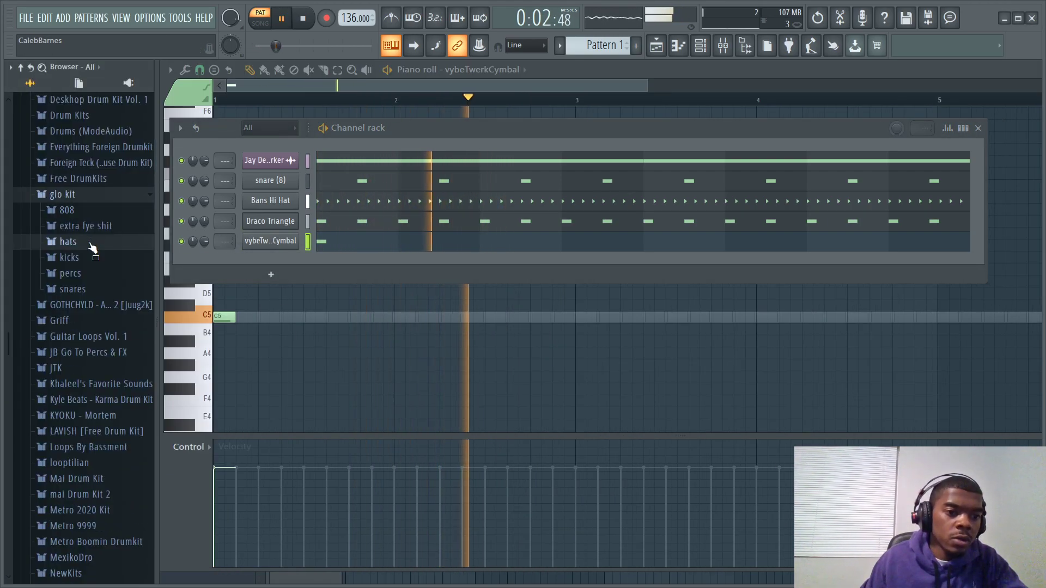
# Add nextel beep from the glo kit's percs folder as a new channel and preview the samples from perc 1 to stick perc
pyautogui.click(87, 273)
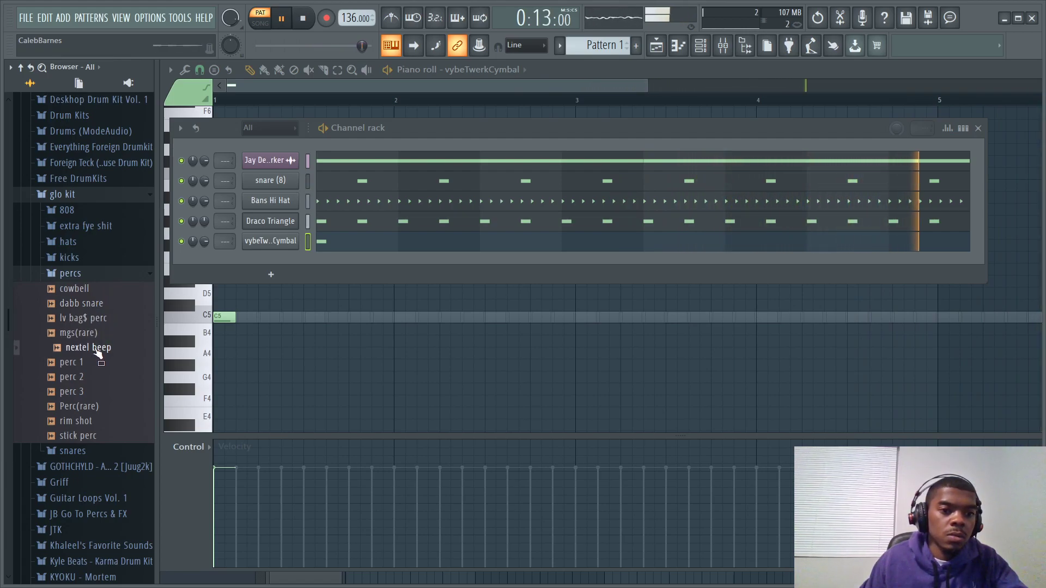
pyautogui.moveTo(98, 354); pyautogui.dragTo(267, 264)
pyautogui.click(76, 362)
pyautogui.click(94, 380)
pyautogui.click(87, 391)
pyautogui.click(90, 406)
pyautogui.click(87, 421)
pyautogui.click(93, 435)
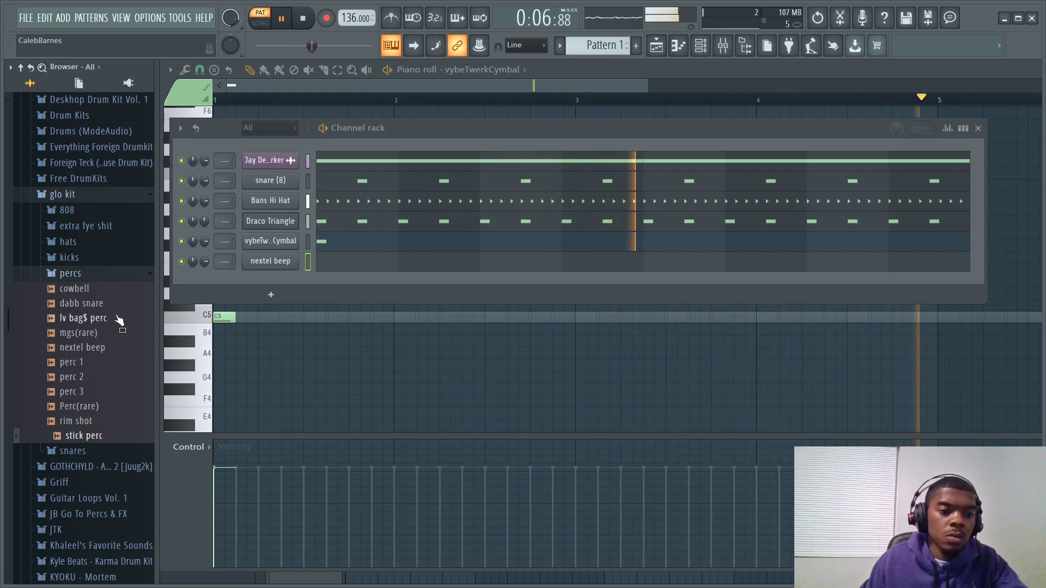
# Preview the cowbell sample, add it as a new channel below nextel beep and toggle its Cut itself option
pyautogui.click(101, 289)
pyautogui.moveTo(109, 301); pyautogui.dragTo(198, 296)
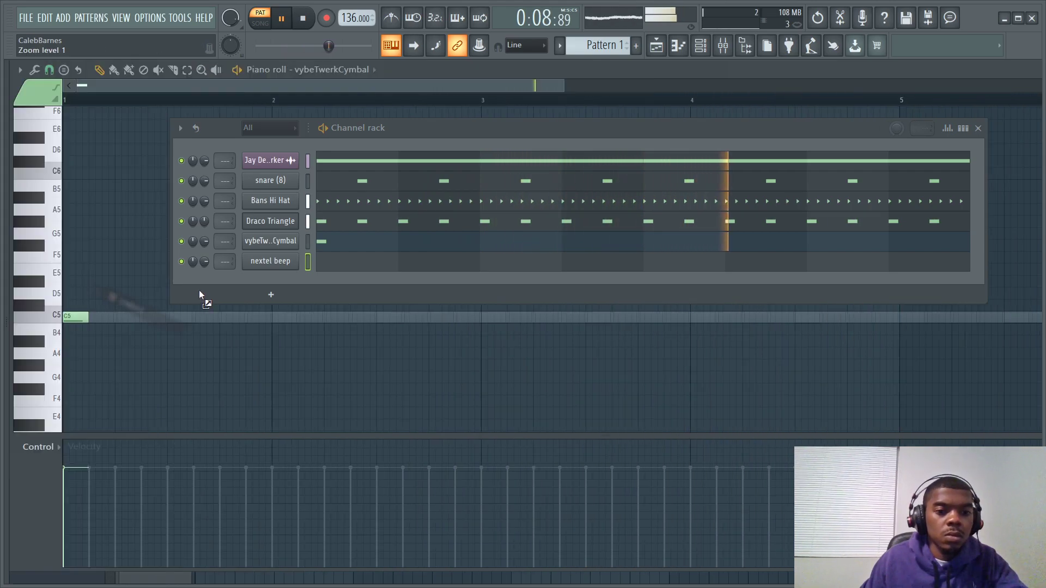
pyautogui.moveTo(265, 266); pyautogui.dragTo(267, 279)
pyautogui.rightClick(266, 281)
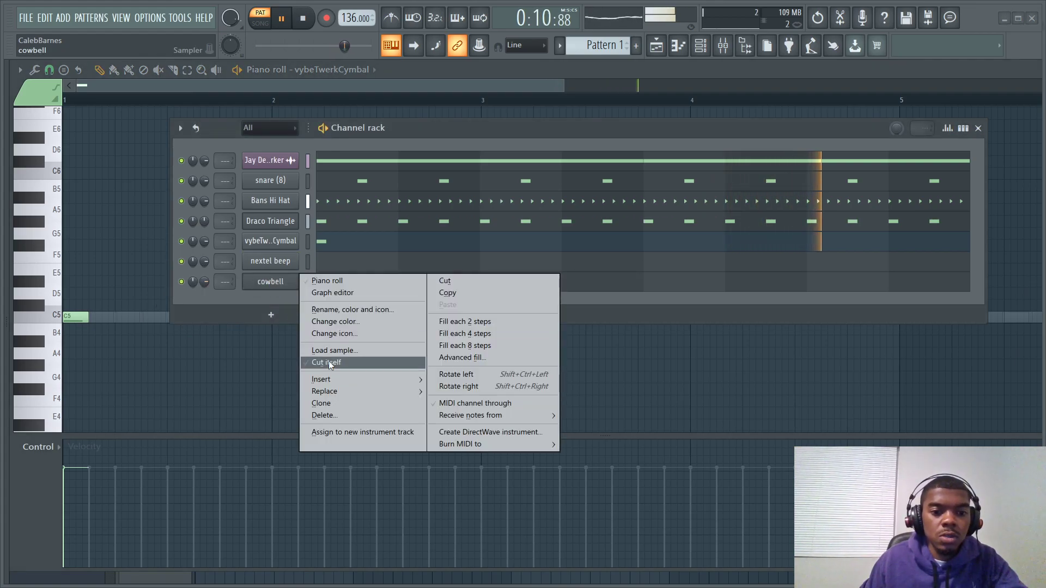
pyautogui.click(329, 362)
# Try Autodetect for the cowbell sample's time stretching and close its channel settings
pyautogui.click(281, 284)
pyautogui.moveTo(148, 161); pyautogui.dragTo(310, 322)
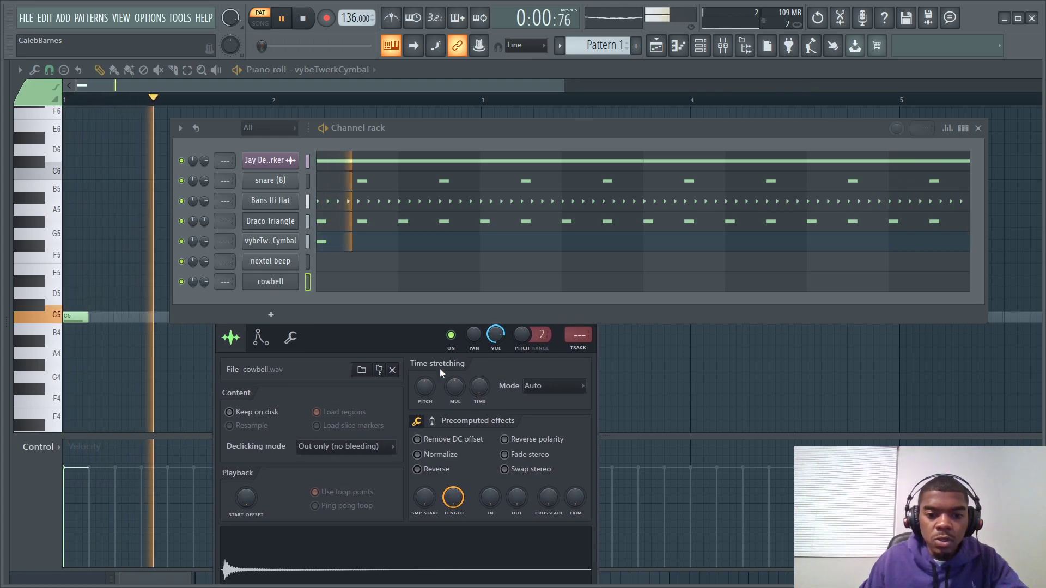
pyautogui.rightClick(480, 387)
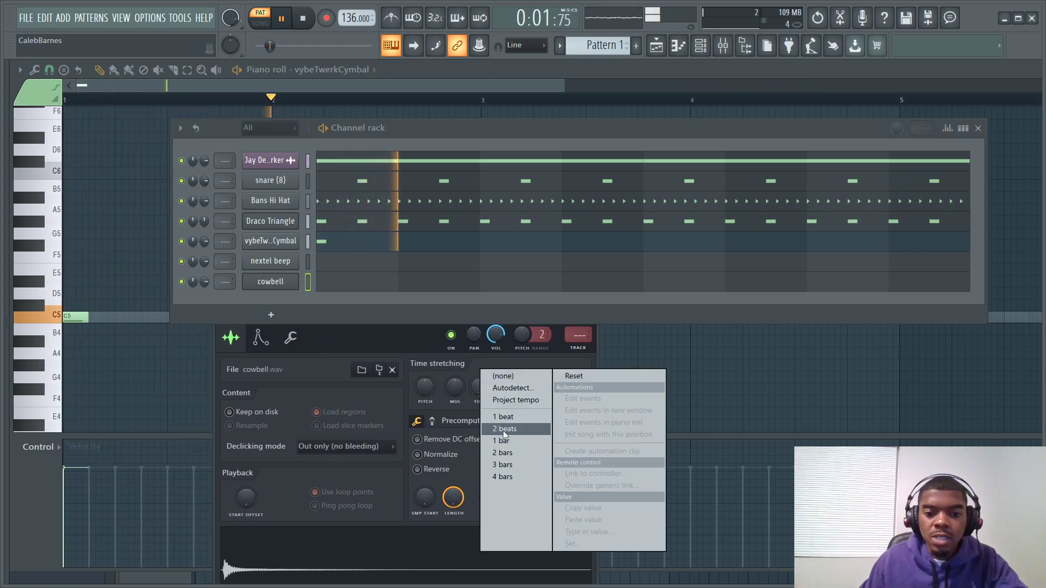
pyautogui.click(527, 388)
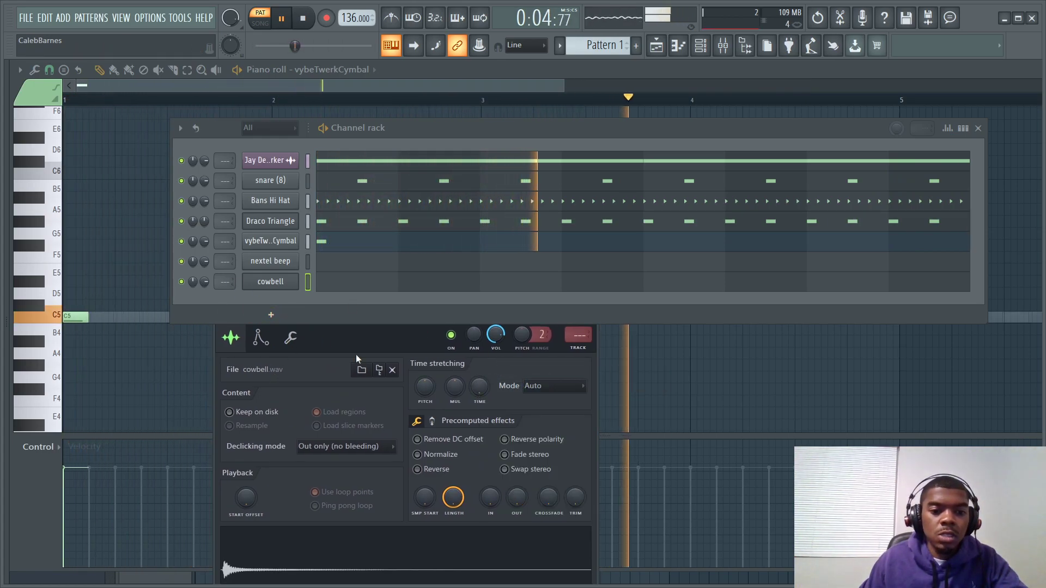
pyautogui.moveTo(387, 128); pyautogui.dragTo(528, 113)
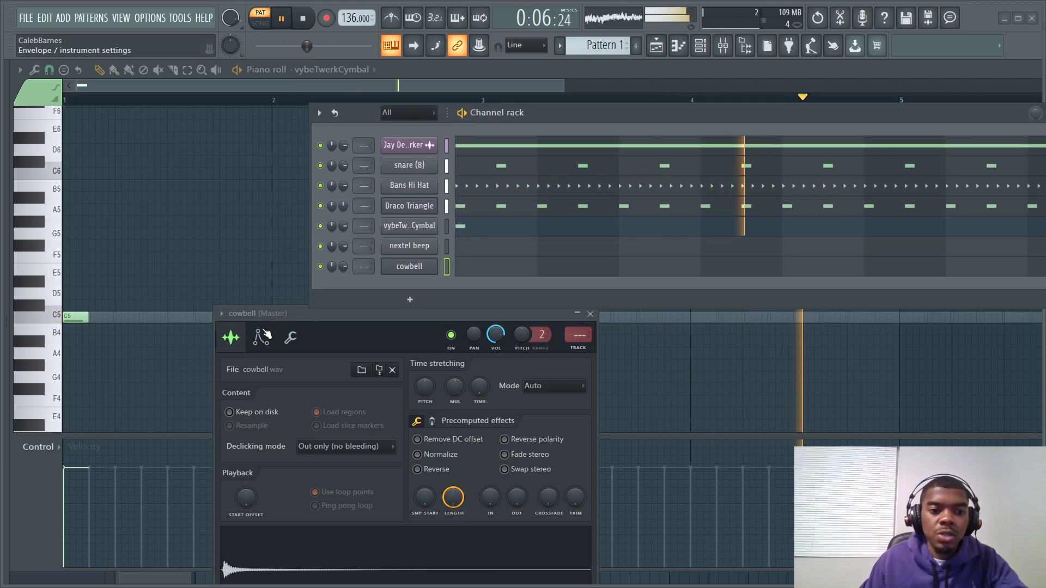
pyautogui.click(224, 312)
pyautogui.click(241, 543)
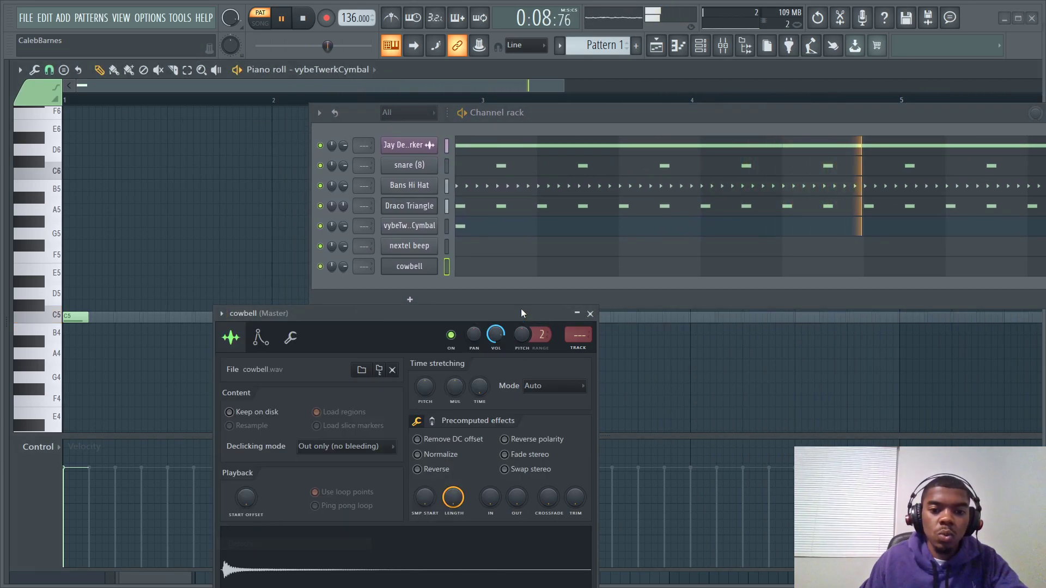
pyautogui.click(590, 314)
# Show the browser beside the channel rack, collapse the glo kit and open the Cap$ule Corp. Kit in Packs
pyautogui.moveTo(682, 113); pyautogui.dragTo(453, 115)
pyautogui.hotkey('alt', 'F8')
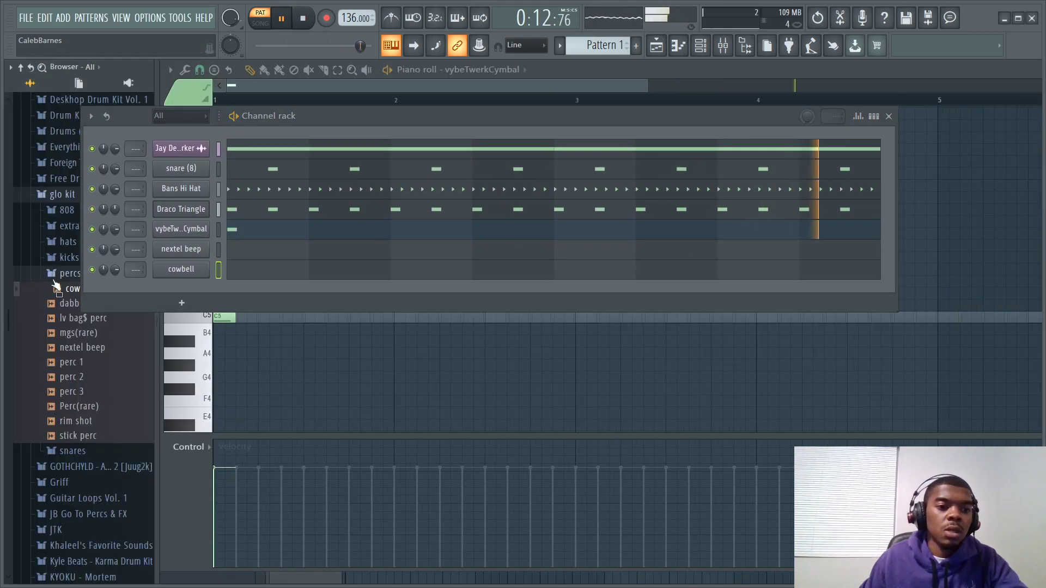
pyautogui.hotkey('alt', 'F8')
pyautogui.moveTo(338, 118); pyautogui.dragTo(392, 117)
pyautogui.hotkey('alt', 'F8')
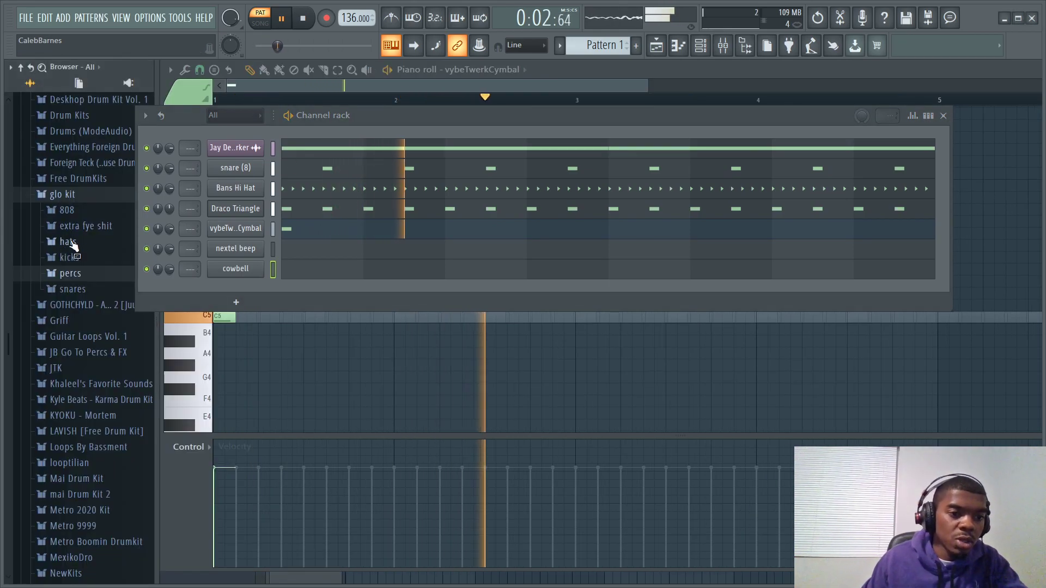
pyautogui.scroll(10, 74, 221)
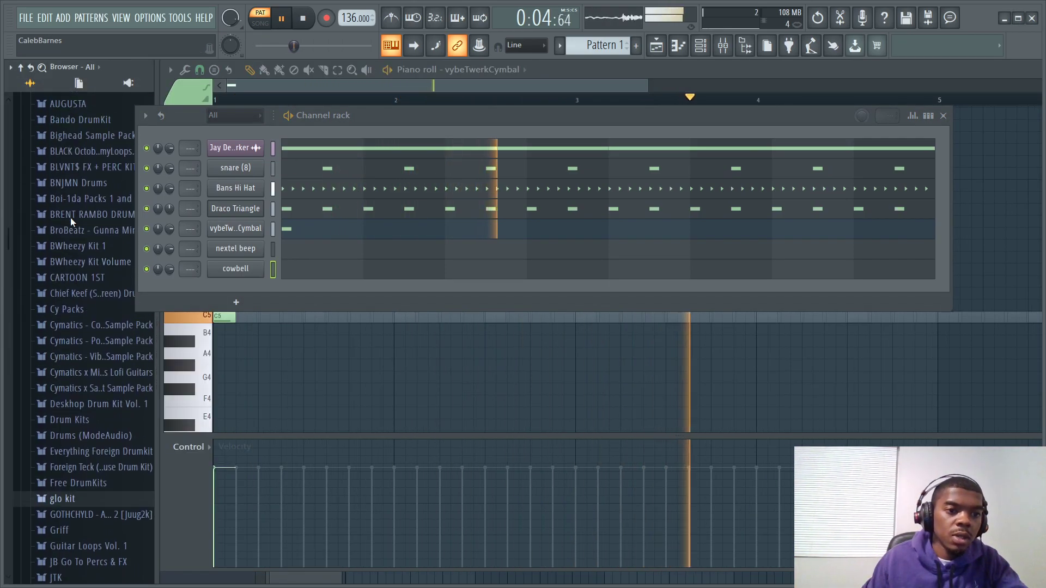
pyautogui.scroll(3, 75, 245)
pyautogui.click(73, 290)
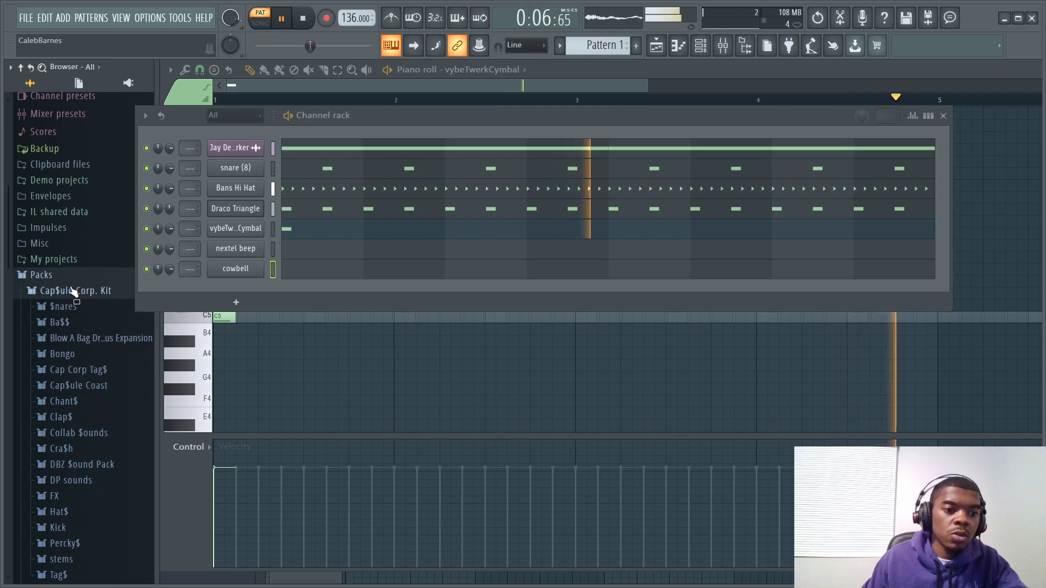
# Browse the kit's Hat$ and Percky$ folders and insert the Open Hat sample as a channel below Draco Triangle
pyautogui.scroll(-4, 82, 280)
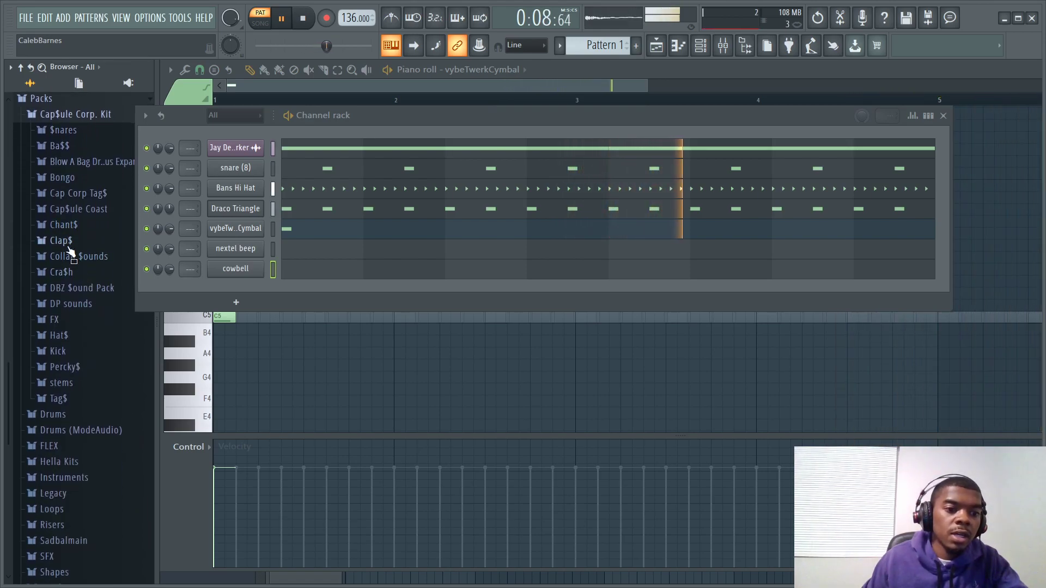
pyautogui.click(60, 335)
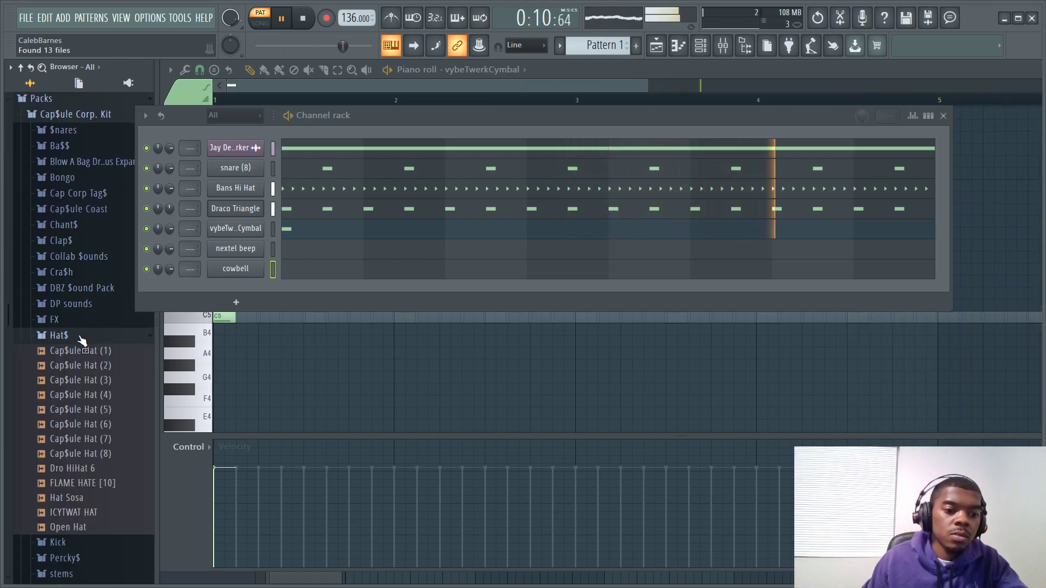
pyautogui.click(80, 337)
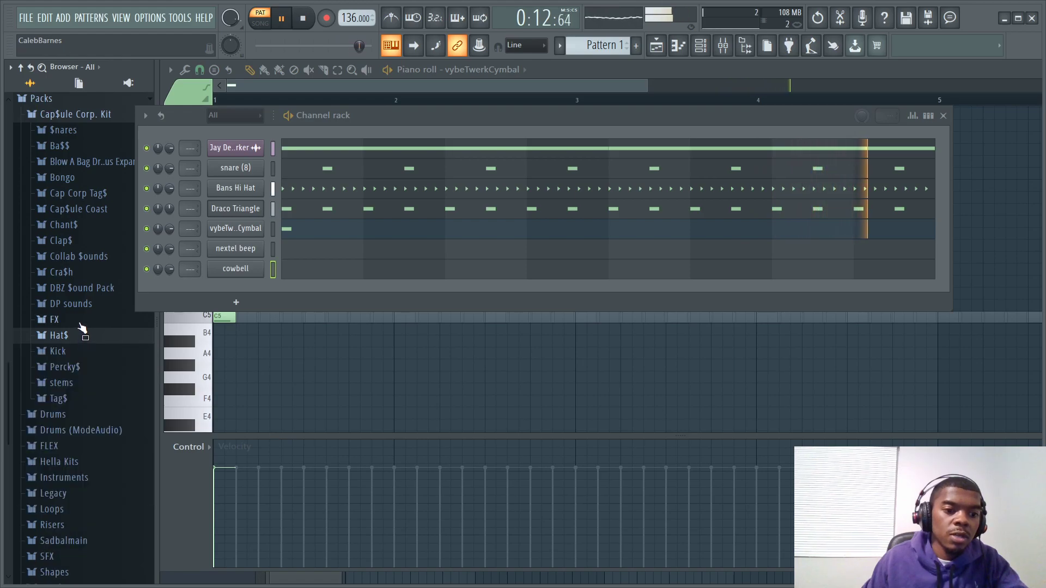
pyautogui.click(75, 373)
pyautogui.scroll(-4, 77, 373)
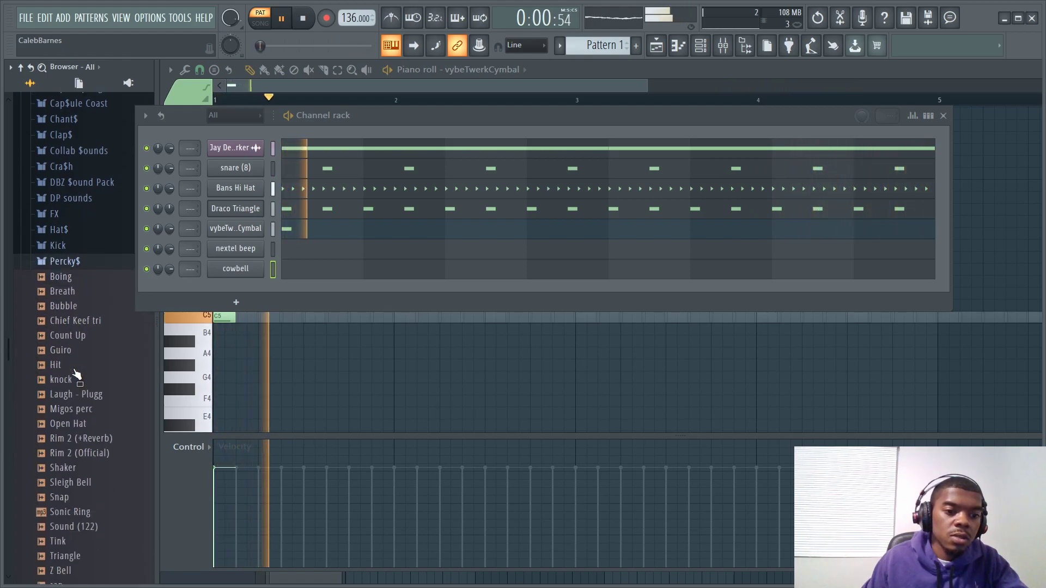
pyautogui.moveTo(71, 326); pyautogui.dragTo(245, 223)
# Open the Open Hat channel in the piano roll and place a C5 note at 1:05
pyautogui.rightClick(249, 227)
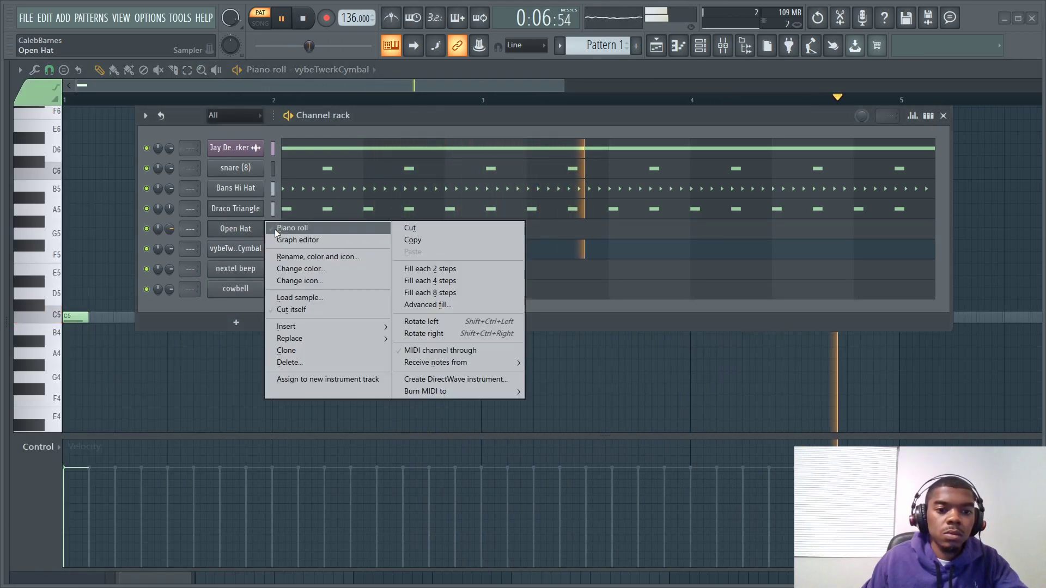
pyautogui.click(290, 229)
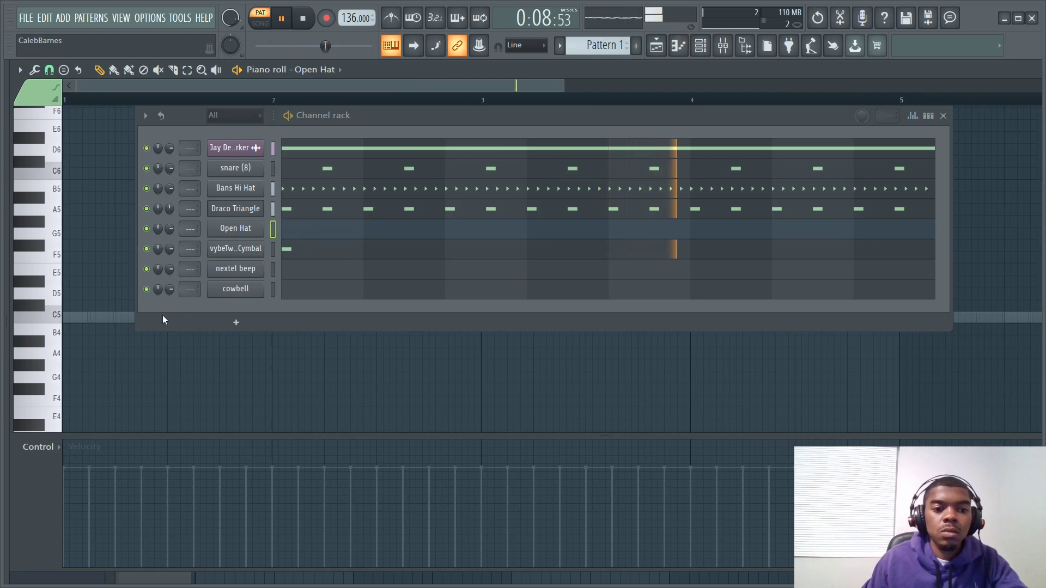
pyautogui.press('space')
pyautogui.moveTo(385, 117); pyautogui.dragTo(266, 377)
pyautogui.press('space')
pyautogui.press('space')
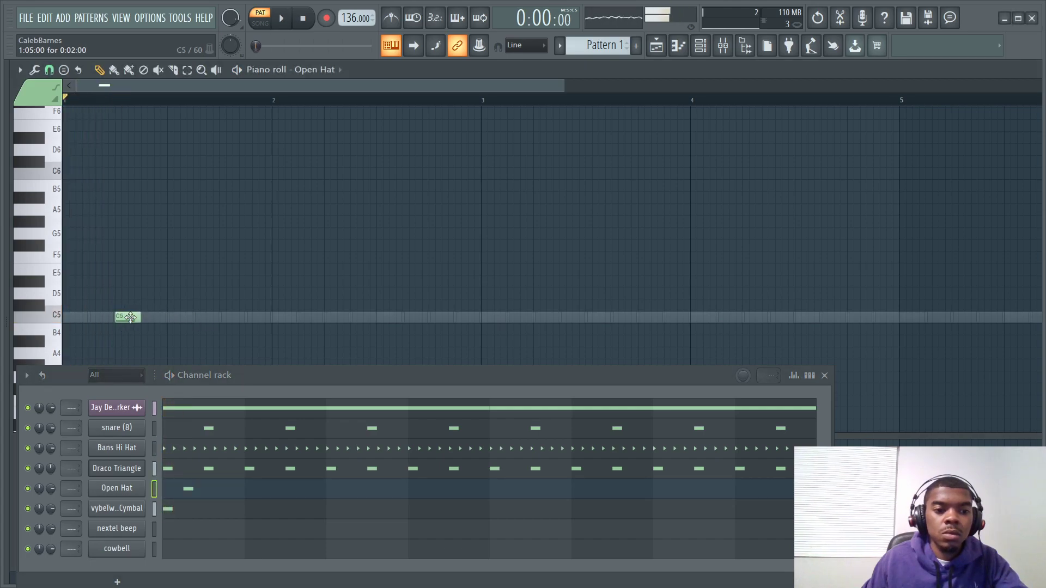
# Play the pattern and repeat the Open Hat note every two bars, in bars 3, 5 and 7
pyautogui.press('space')
pyautogui.keyDown('ctrl'); pyautogui.click(48, 322); pyautogui.keyUp('ctrl')
pyautogui.moveTo(127, 319); pyautogui.dragTo(541, 320)
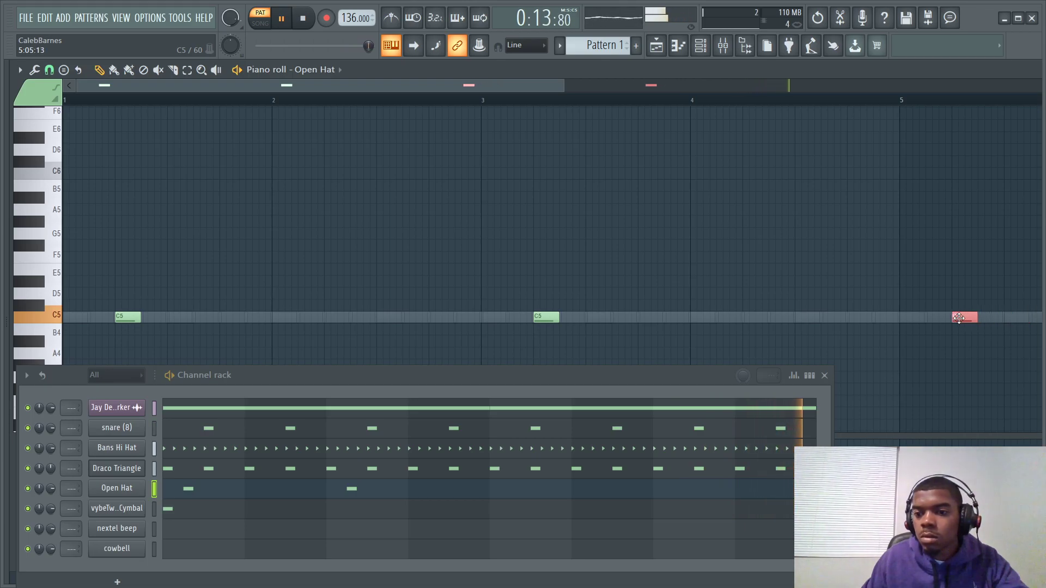
pyautogui.moveTo(621, 378); pyautogui.dragTo(646, 224)
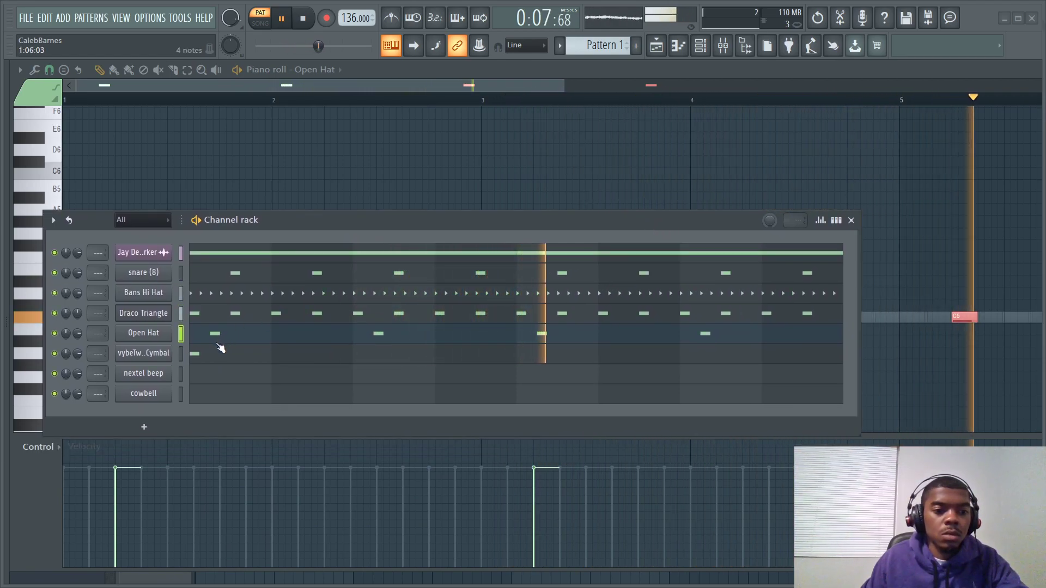
# Place a C5 note at the start of bar 1 for the nextel beep channel and mute that channel
pyautogui.click(155, 374)
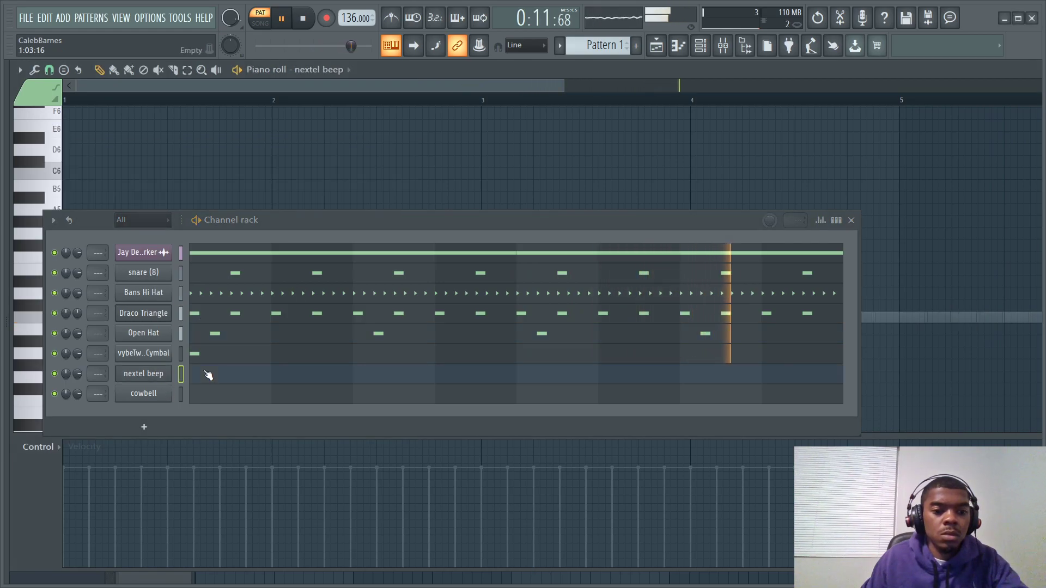
pyautogui.press('F5')
pyautogui.press('F7')
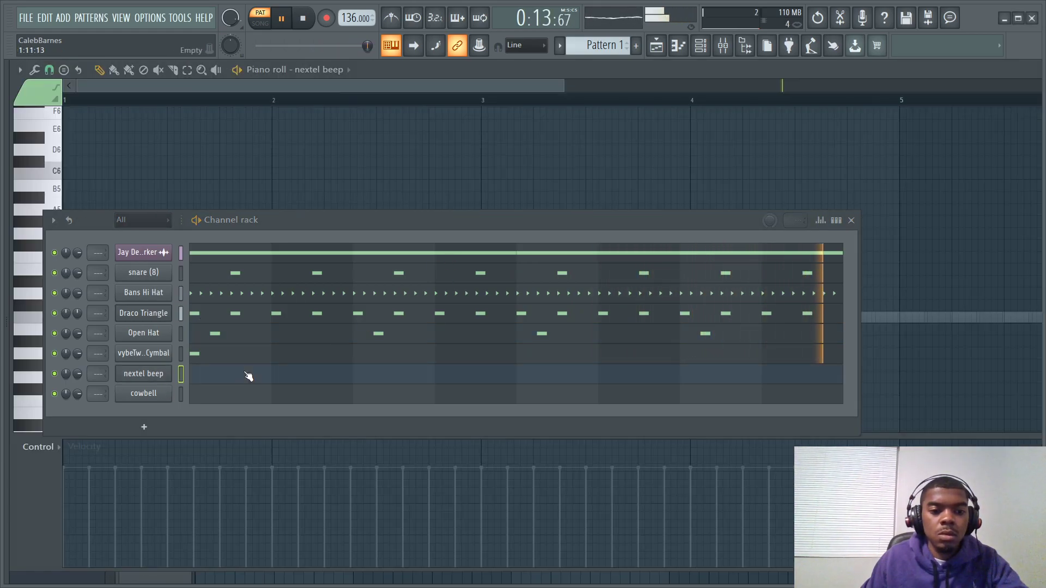
pyautogui.moveTo(257, 219); pyautogui.dragTo(433, 329)
pyautogui.press('space')
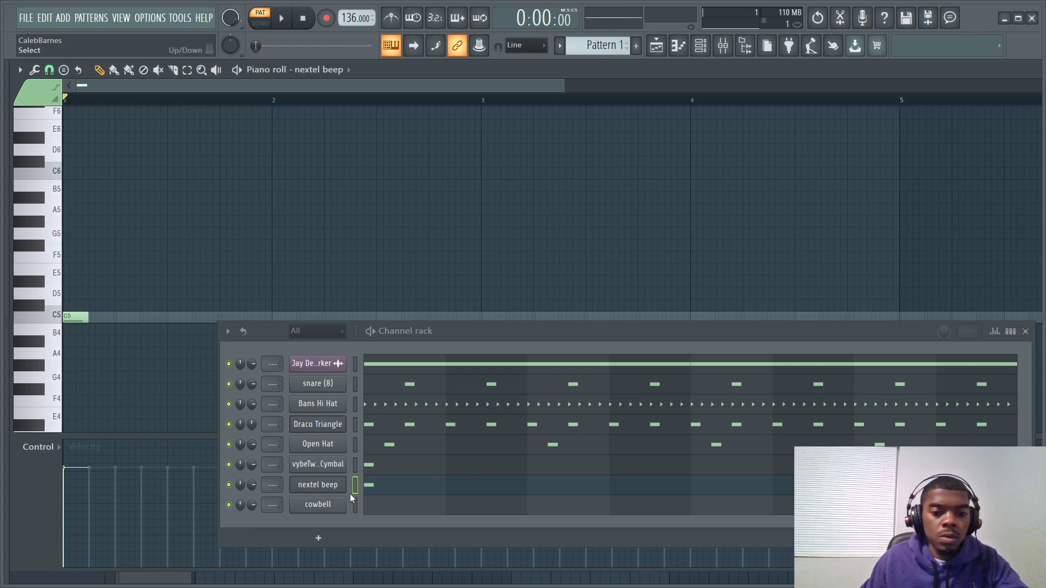
pyautogui.moveTo(536, 347); pyautogui.dragTo(455, 250)
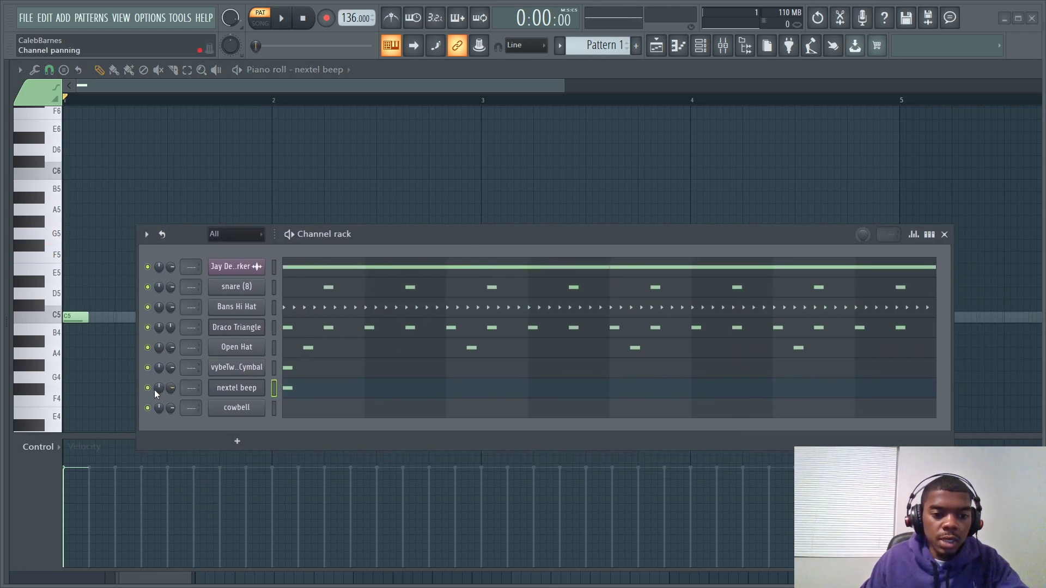
# Set the cowbell sample's time stretching to (none), close its settings and play the pattern
pyautogui.click(256, 413)
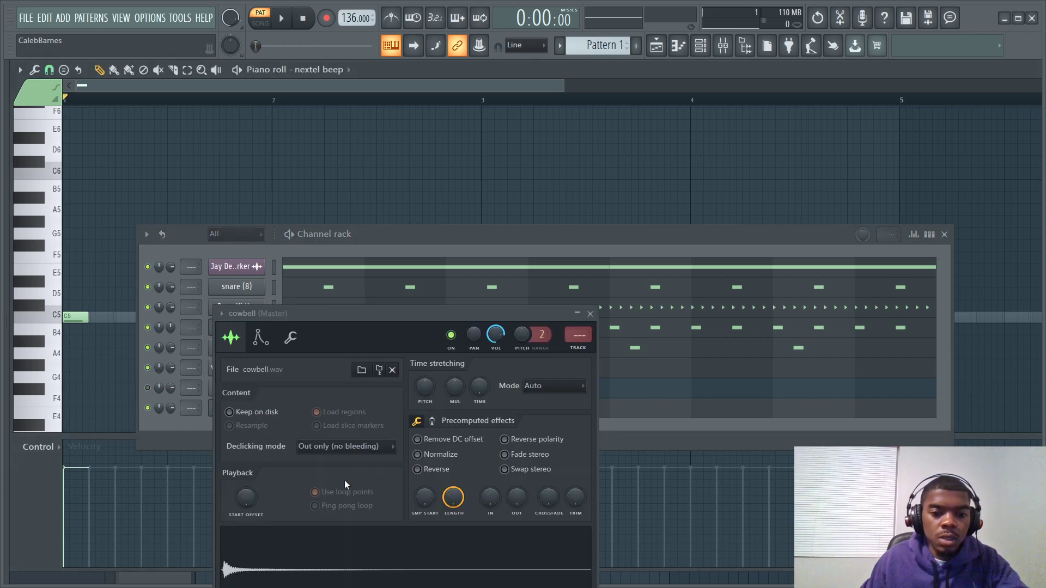
pyautogui.rightClick(483, 390)
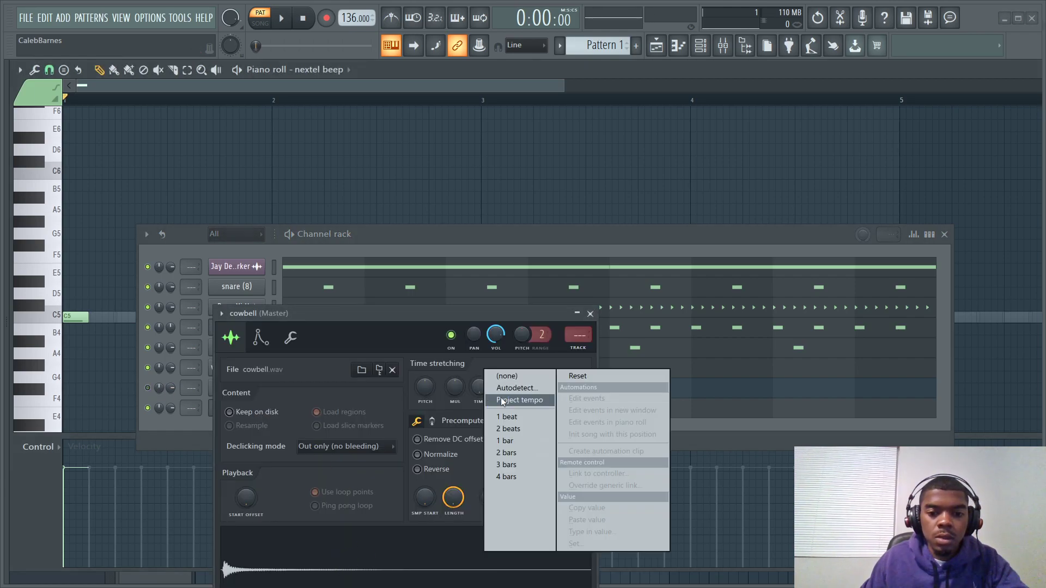
pyautogui.click(528, 371)
pyautogui.click(590, 314)
pyautogui.press('space')
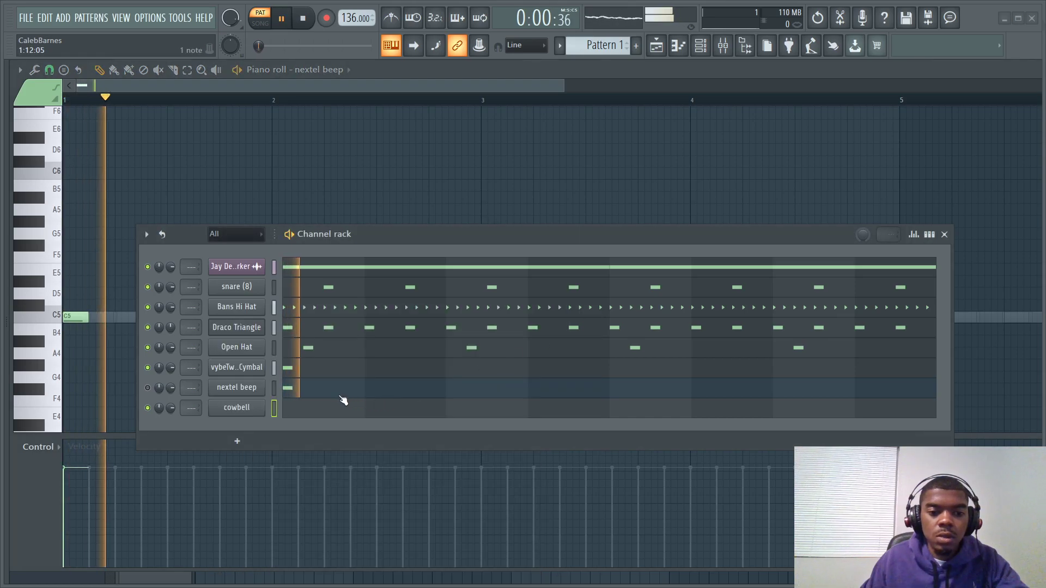
# Open the cowbell channel in the piano roll, close the channel rack and place a C5 note at 1:13
pyautogui.click(306, 411)
pyautogui.press('space')
pyautogui.press('space')
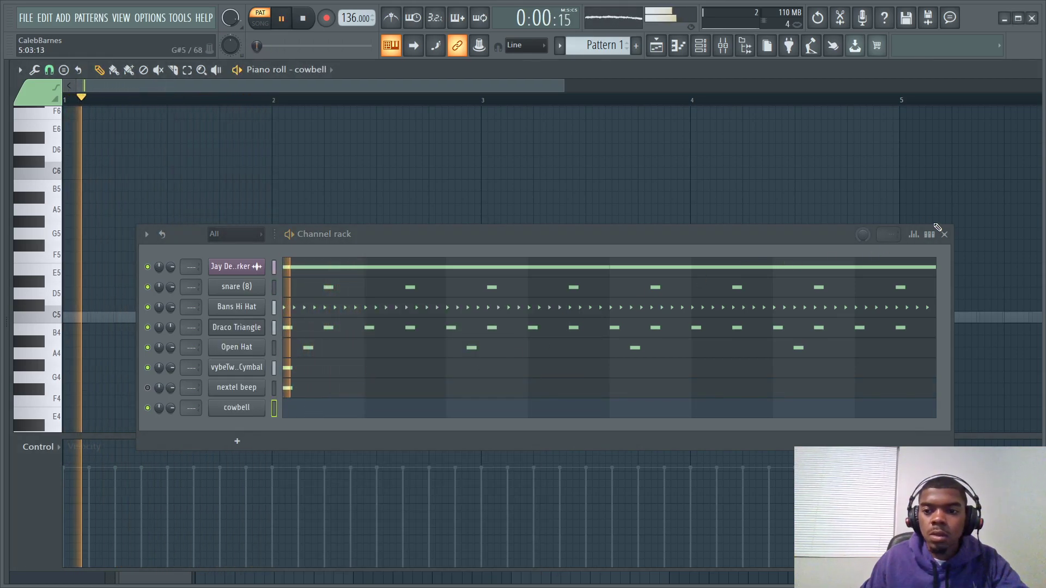
pyautogui.click(944, 234)
pyautogui.press('space')
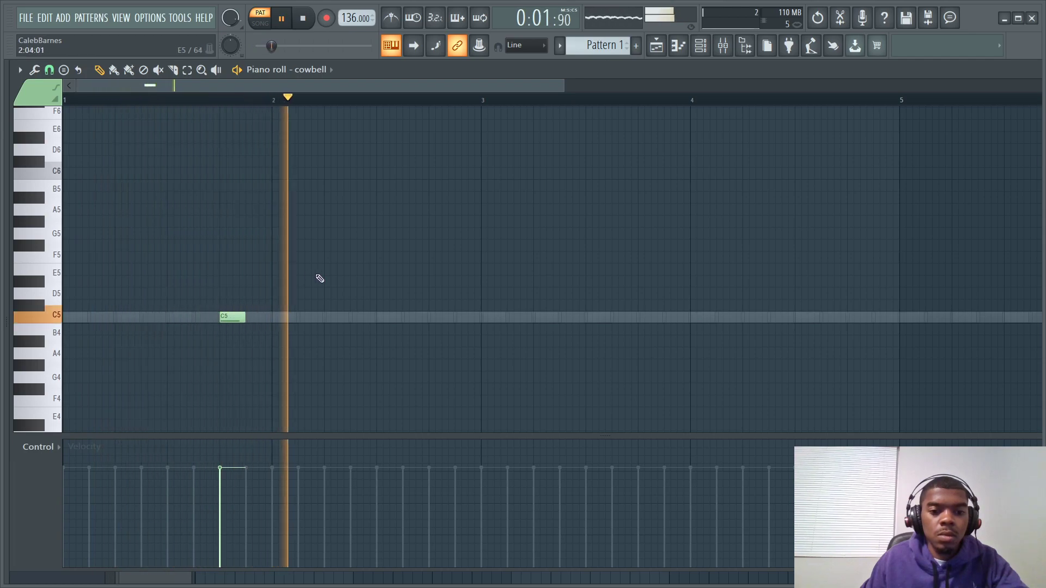
# Add C5 cowbell notes at 3:13 and 1:15, replaying the pattern to check them
pyautogui.click(644, 320)
pyautogui.press('space')
pyautogui.press('space')
pyautogui.moveTo(260, 288); pyautogui.dragTo(247, 333)
pyautogui.press('space')
pyautogui.press('space')
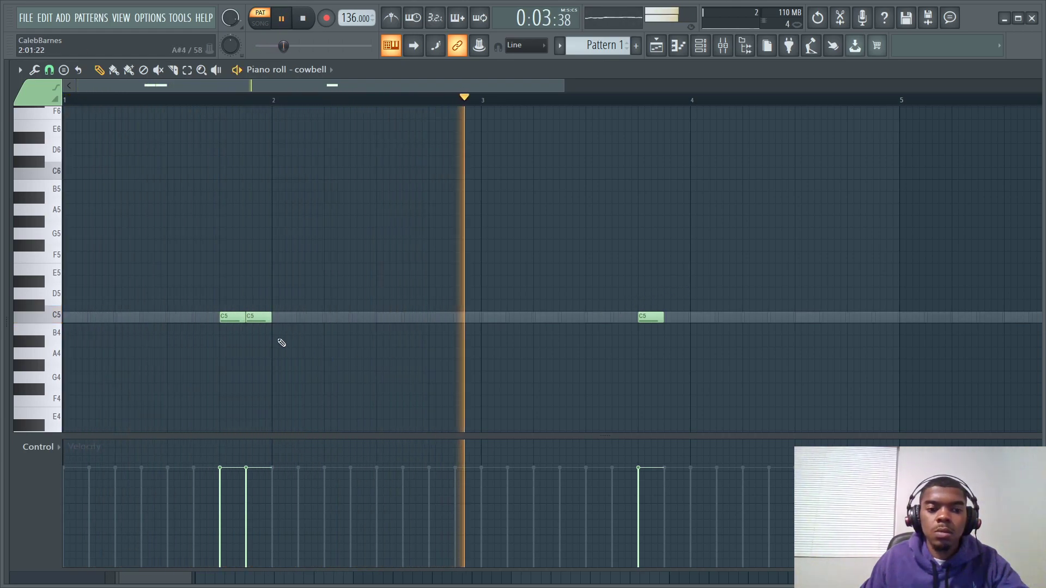
# Add a C5 cowbell note at 4:03 and select all the cowbell notes on C5
pyautogui.click(57, 316)
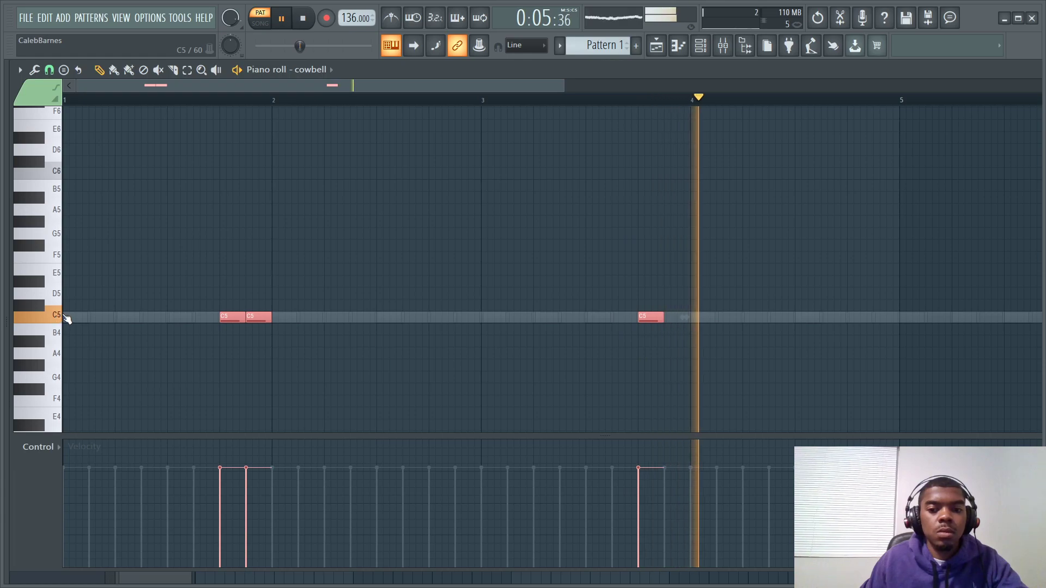
pyautogui.click(725, 317)
pyautogui.moveTo(725, 316); pyautogui.dragTo(729, 319)
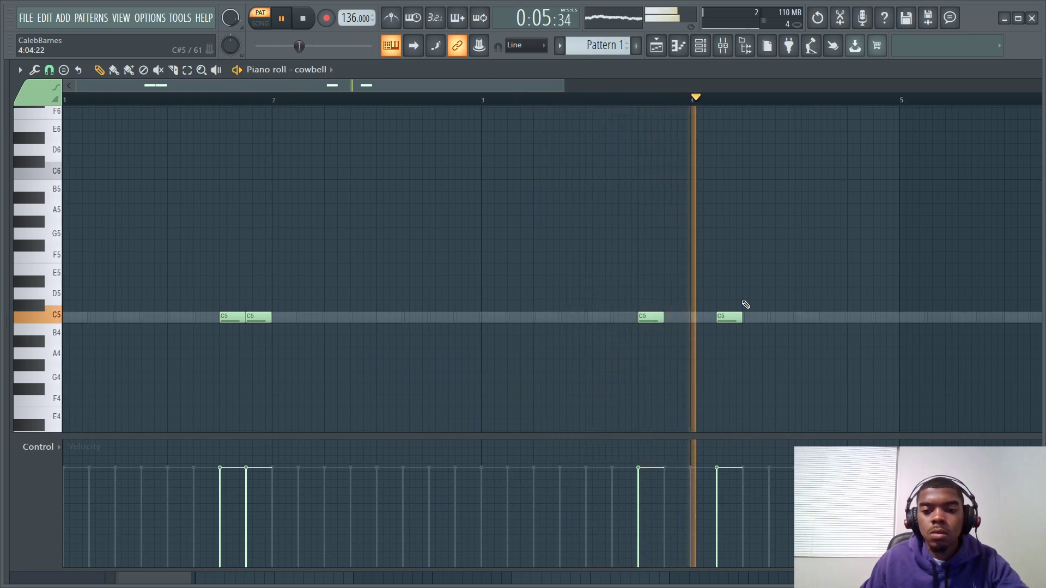
pyautogui.keyDown('ctrl'); pyautogui.click(51, 319); pyautogui.keyUp('ctrl')
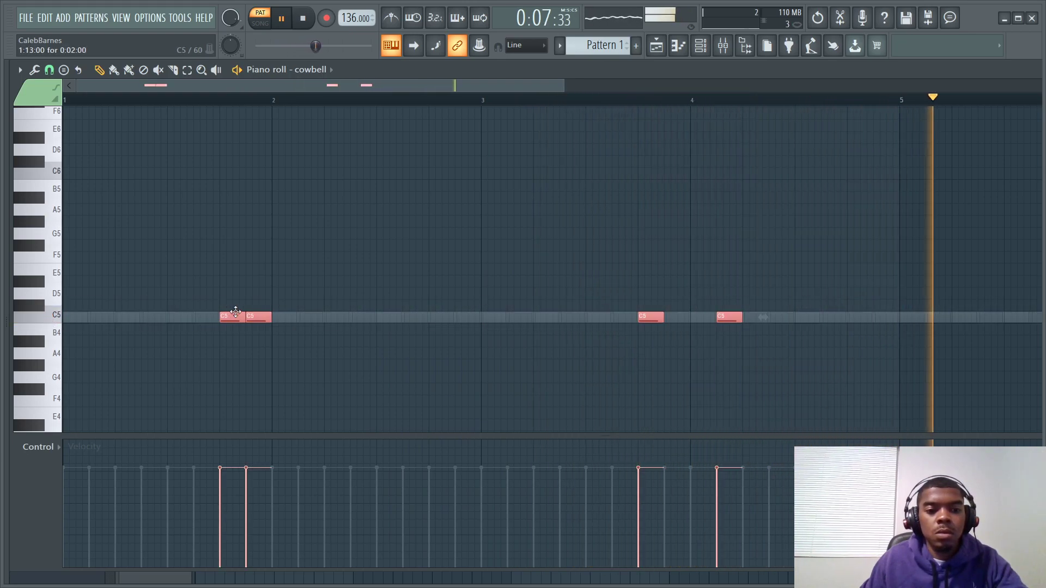
# Duplicate the selected cowbell notes, shift the copies to start at 5:13, and play the pattern
pyautogui.click(1031, 329)
pyautogui.press('space')
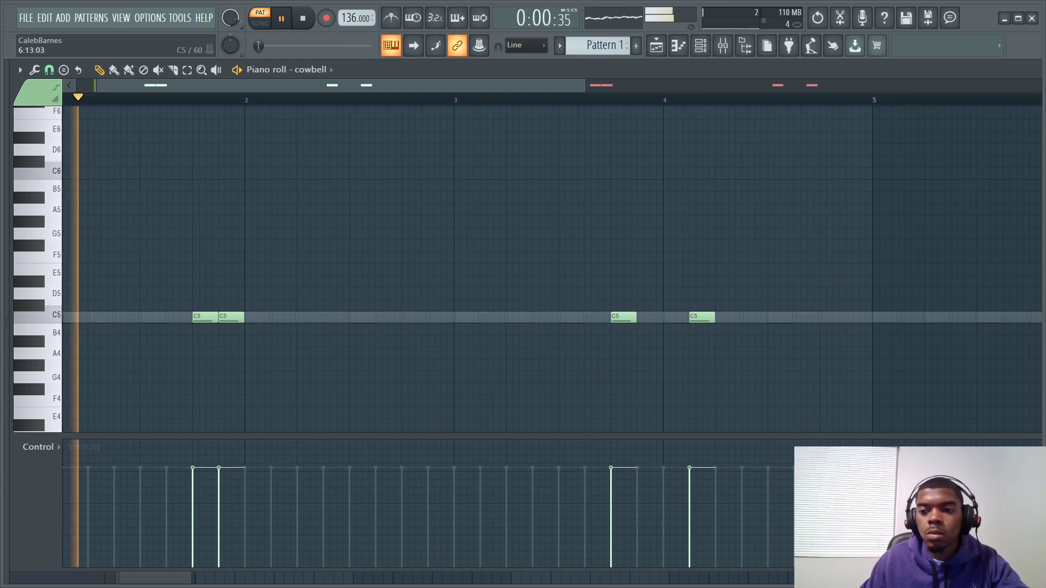
pyautogui.moveTo(842, 315); pyautogui.dragTo(823, 315)
pyautogui.press('space')
# Delete the C5 cowbell notes at 1:15 and 5:15
pyautogui.moveTo(580, 85); pyautogui.dragTo(362, 128)
pyautogui.press('space')
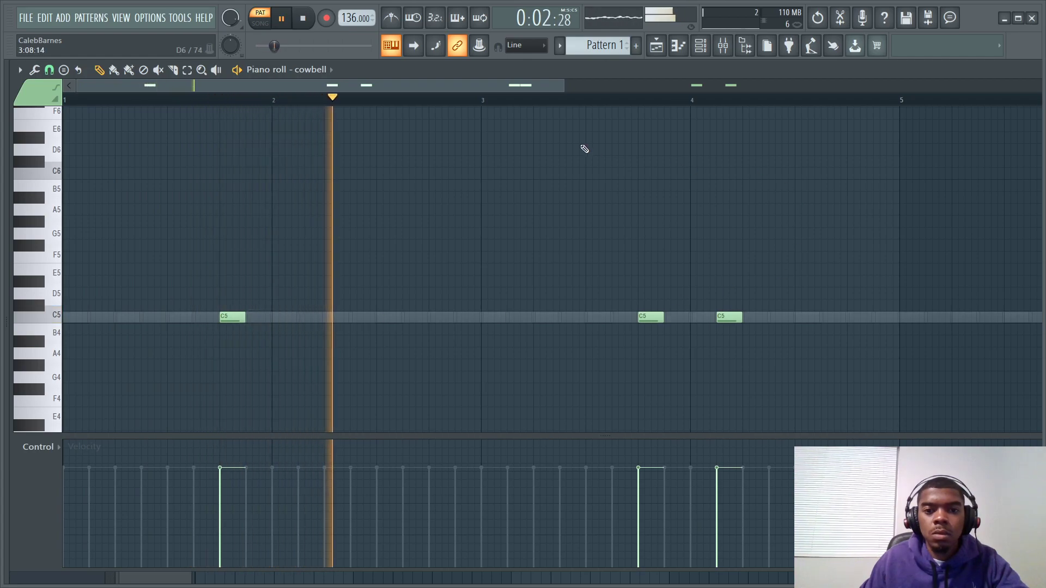
pyautogui.moveTo(525, 86); pyautogui.dragTo(727, 108)
pyautogui.rightClick(635, 317)
pyautogui.moveTo(632, 83); pyautogui.dragTo(286, 101)
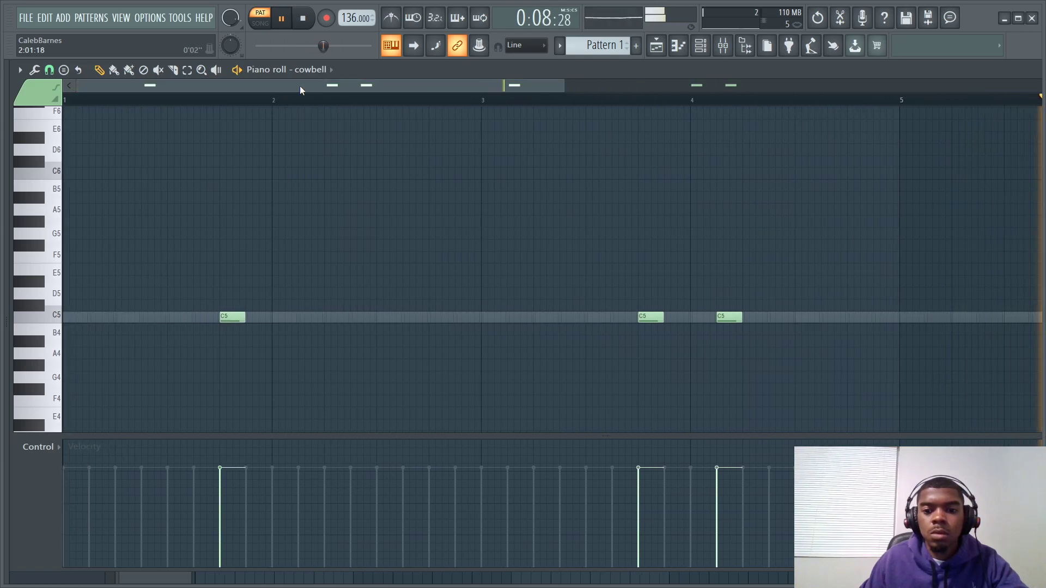
pyautogui.moveTo(564, 81); pyautogui.dragTo(941, 112)
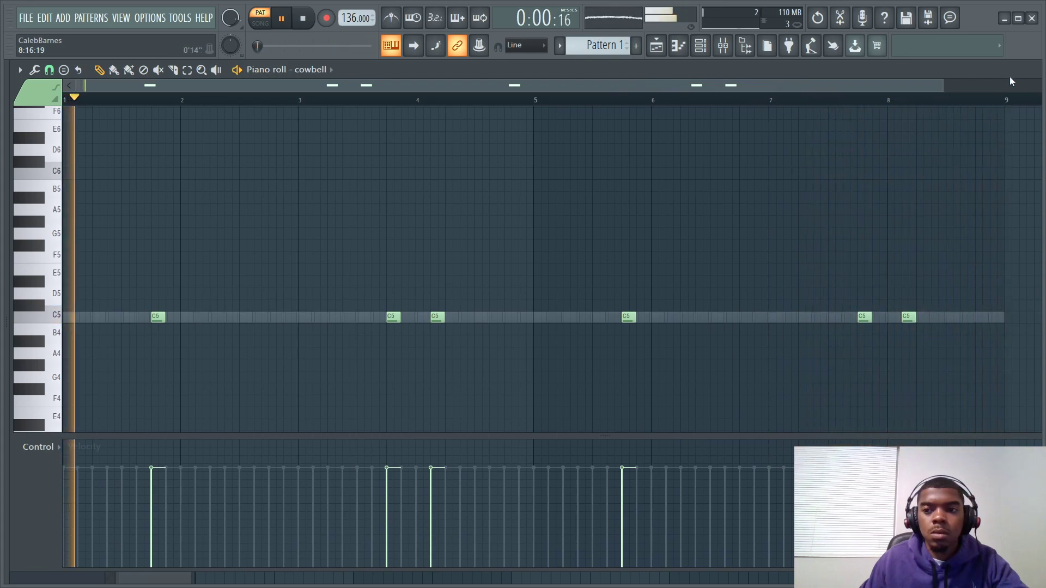
# Return to the playlist, open the channel rack and move the cowbell channel up to sit above Open Hat
pyautogui.click(658, 51)
pyautogui.moveTo(12, 197)
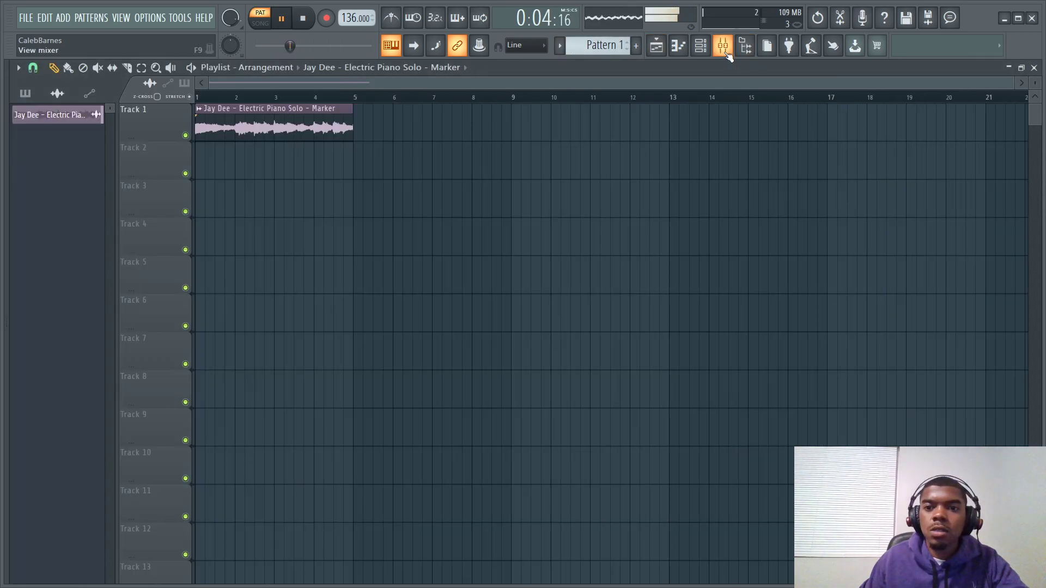
pyautogui.click(700, 45)
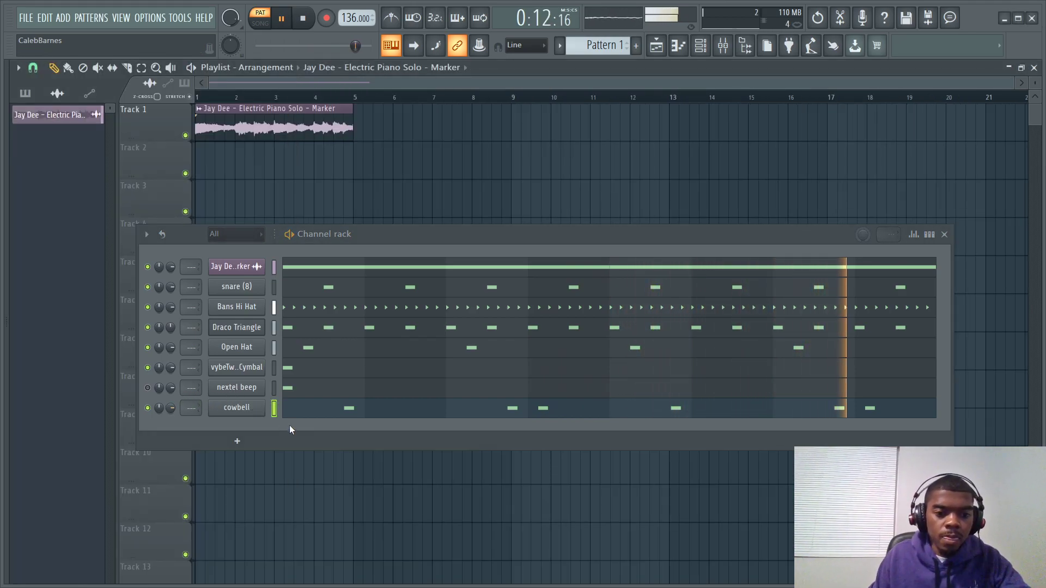
pyautogui.hotkey('alt', 'Up')
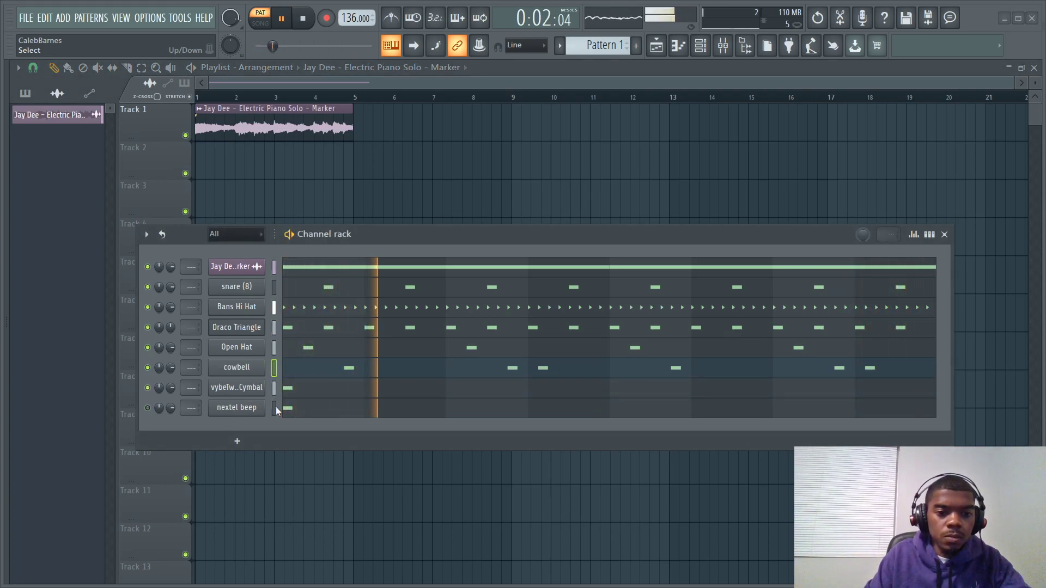
pyautogui.hotkey('alt', 'Up')
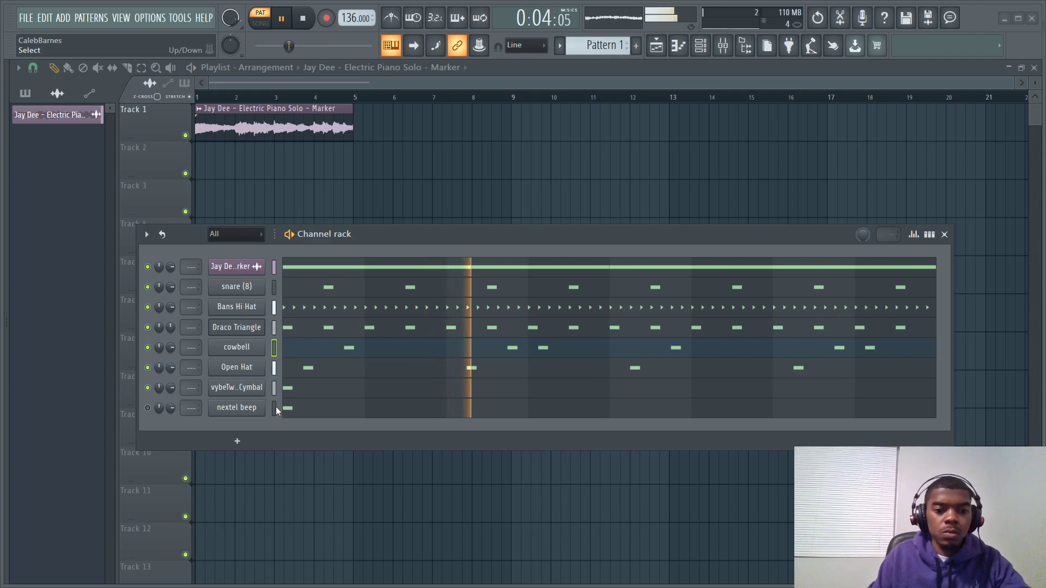
# Add the Main Kick sample from the Kick folder as a channel below Open Hat and set it to cut itself
pyautogui.hotkey('alt', 'F8')
pyautogui.click(75, 168)
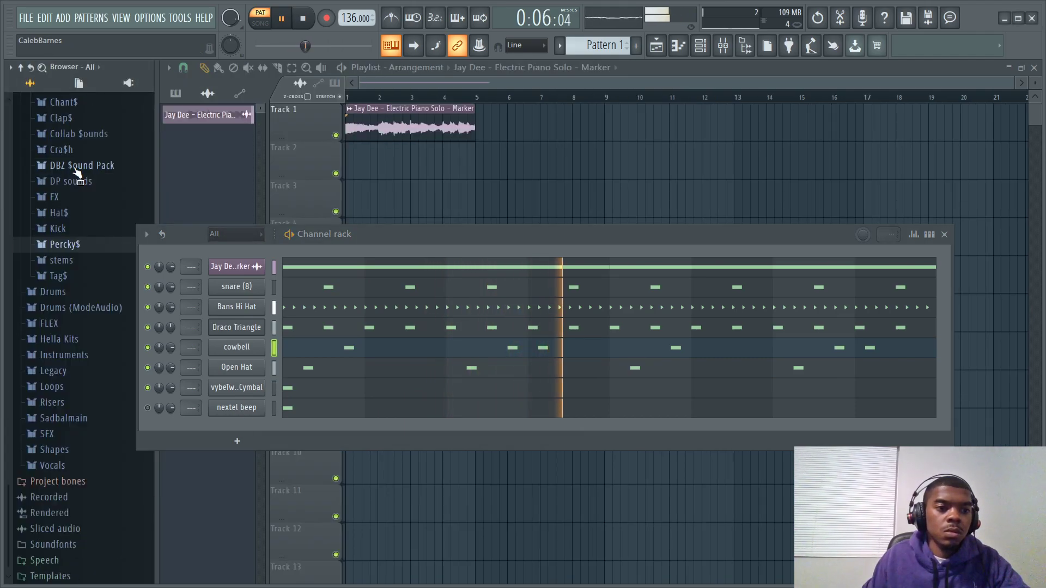
pyautogui.click(57, 229)
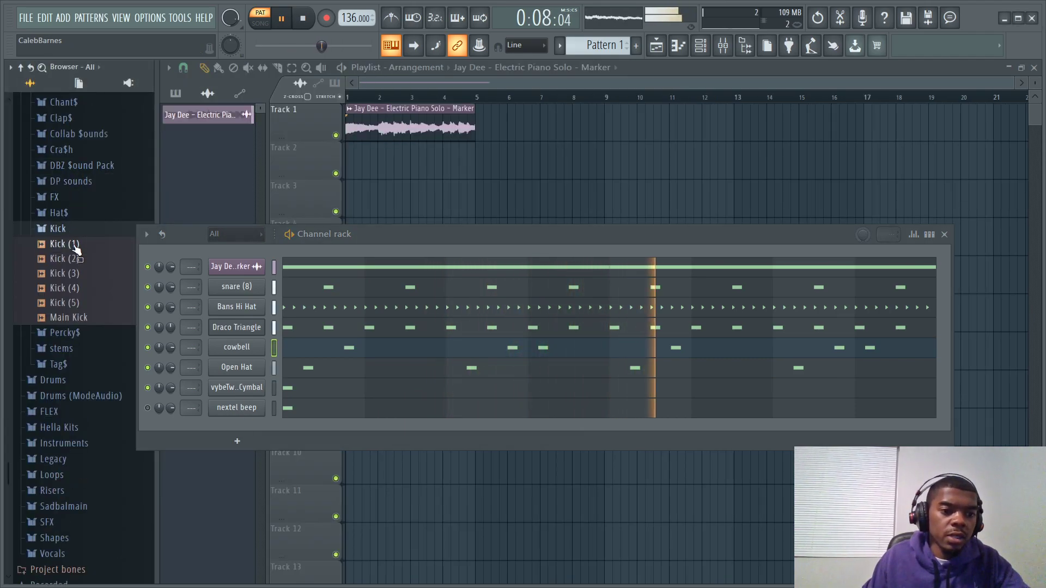
pyautogui.moveTo(82, 319)
pyautogui.mouseDown()
pyautogui.moveTo(239, 421)
pyautogui.moveTo(244, 374)
pyautogui.moveTo(250, 388)
pyautogui.moveTo(237, 396)
pyautogui.moveTo(234, 376)
pyautogui.moveTo(234, 388)
pyautogui.mouseUp()
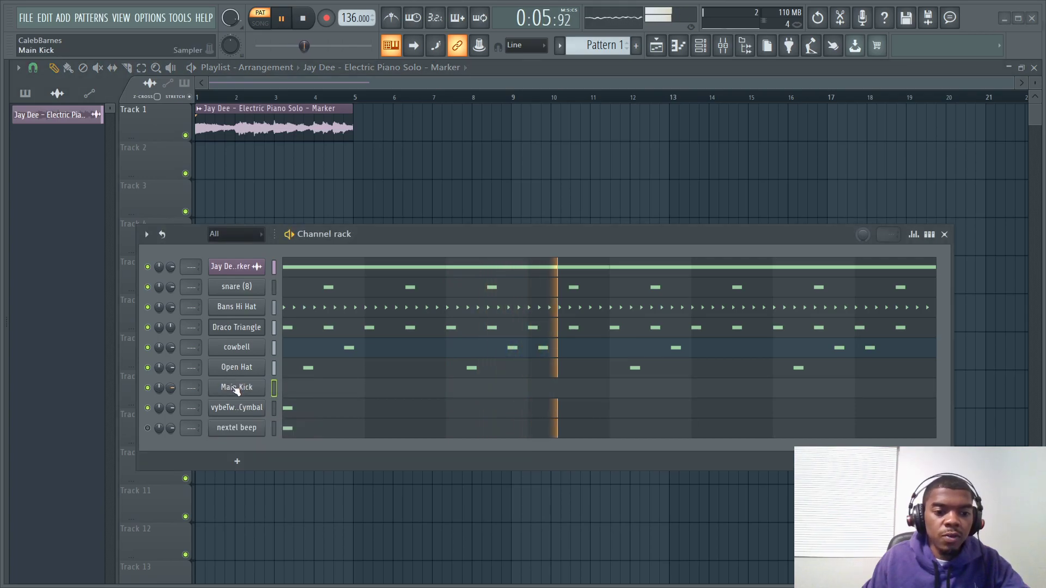
pyautogui.rightClick(232, 389)
pyautogui.click(287, 462)
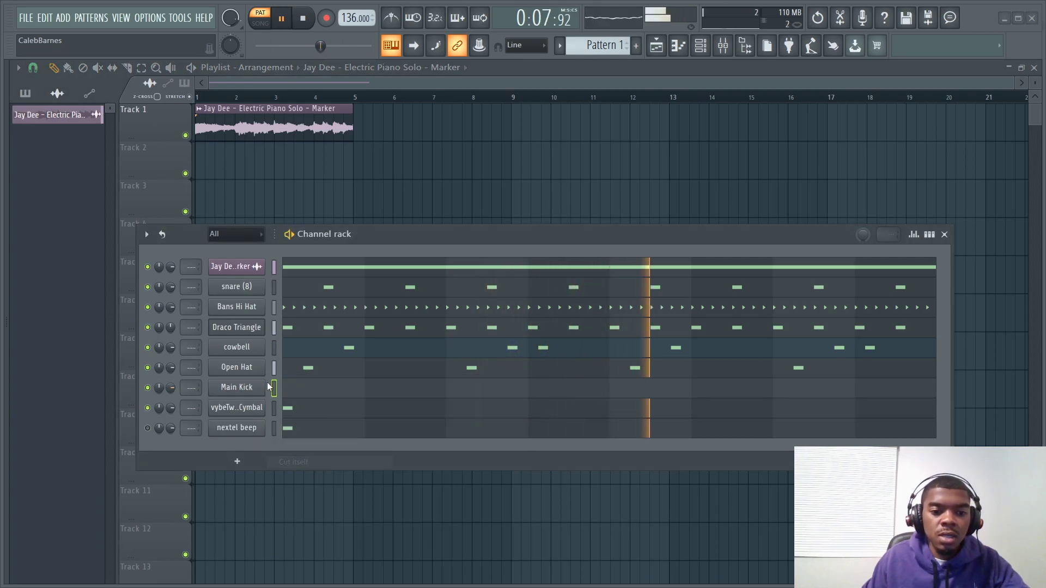
# Open Main Kick in the piano roll without the channel rack and place C5 notes at 1:01 and 1:13
pyautogui.click(306, 393)
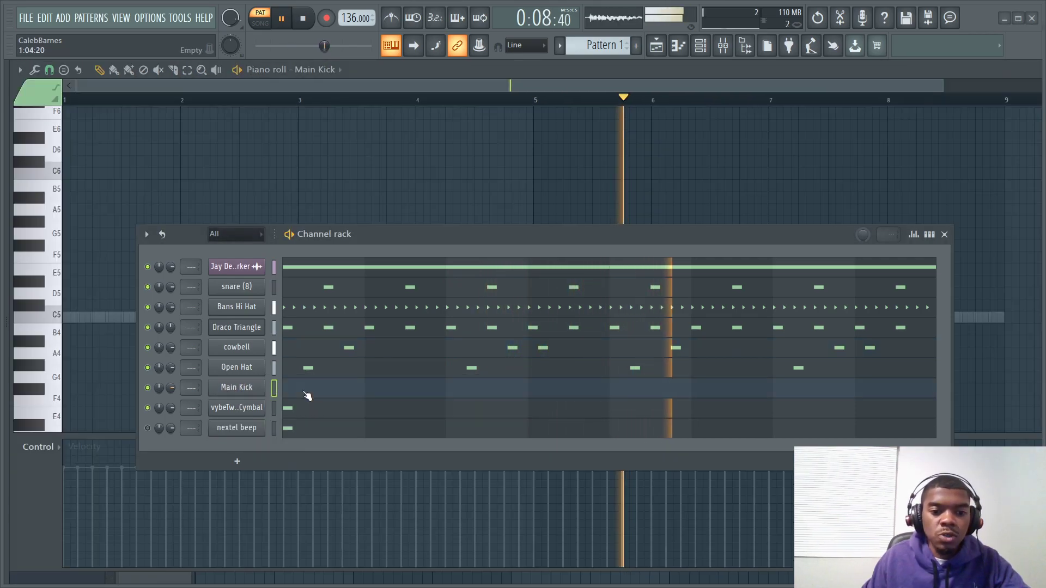
pyautogui.click(945, 234)
pyautogui.press('space')
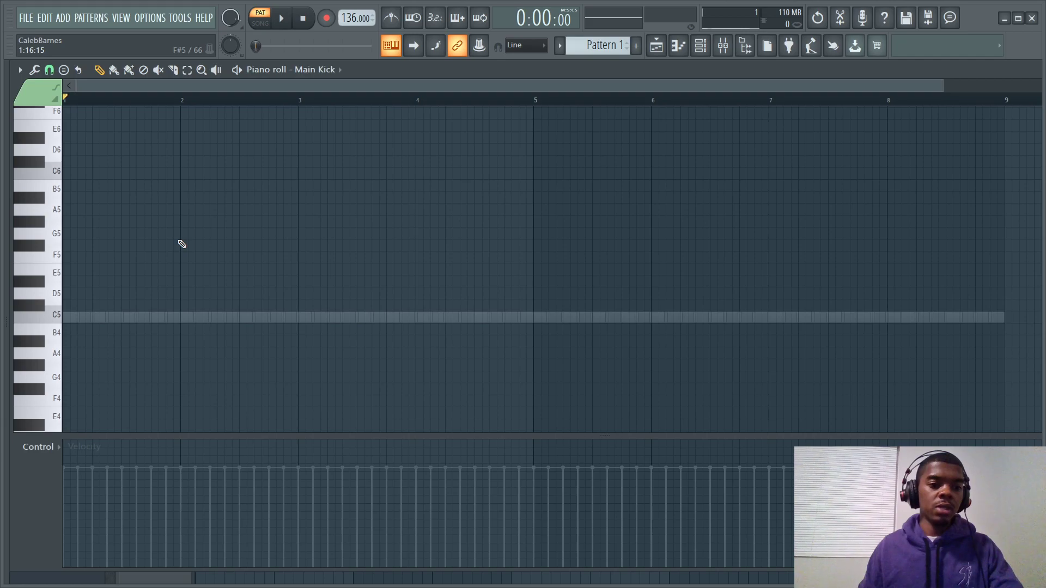
pyautogui.moveTo(88, 318); pyautogui.dragTo(13, 323)
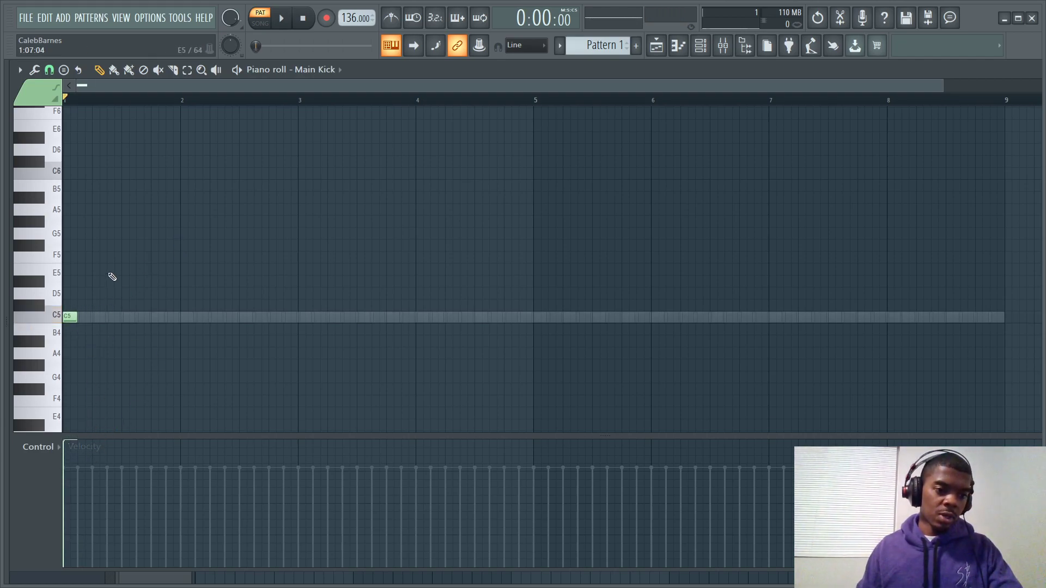
pyautogui.press('space')
pyautogui.click(155, 318)
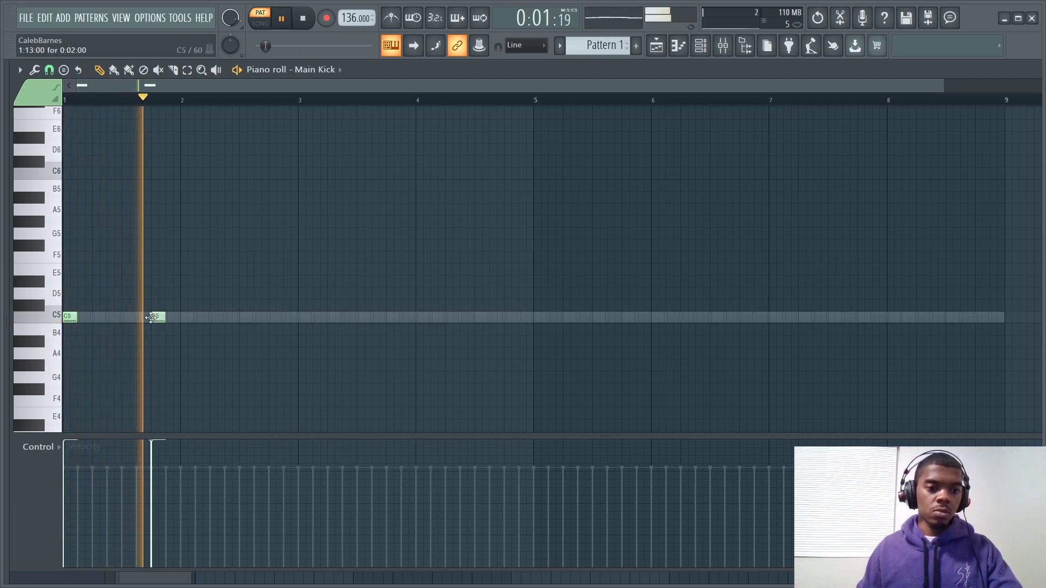
# Add a C5 kick note at 3:01, replaying the pattern to check it
pyautogui.click(295, 317)
pyautogui.press('space')
pyautogui.moveTo(295, 319); pyautogui.dragTo(300, 319)
pyautogui.press('space')
pyautogui.press('space')
pyautogui.press('space')
pyautogui.press('space')
# Try an extra C5 kick note at 1:05 against the playing pattern and delete it
pyautogui.click(95, 318)
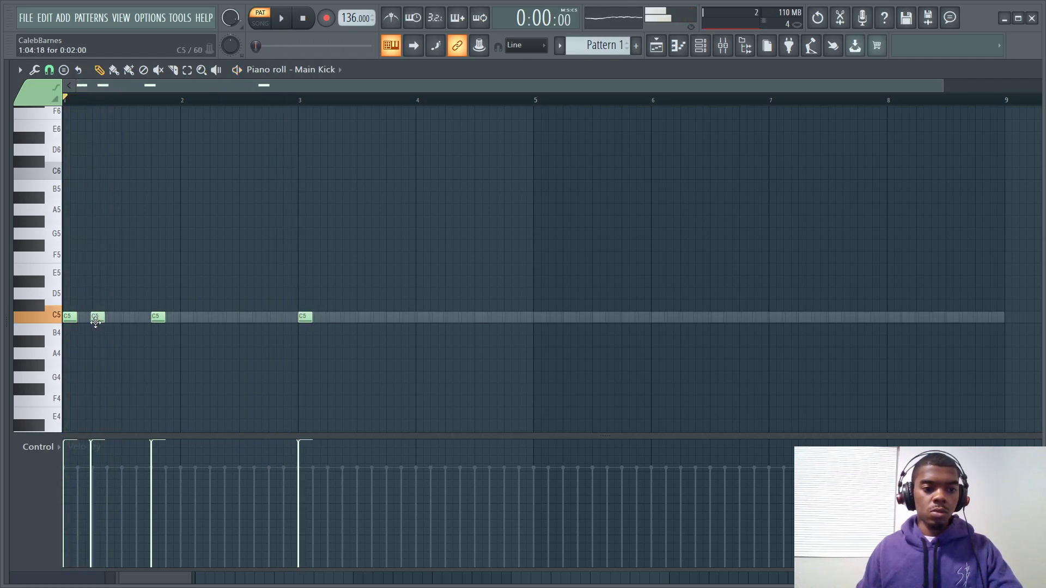
pyautogui.press('space')
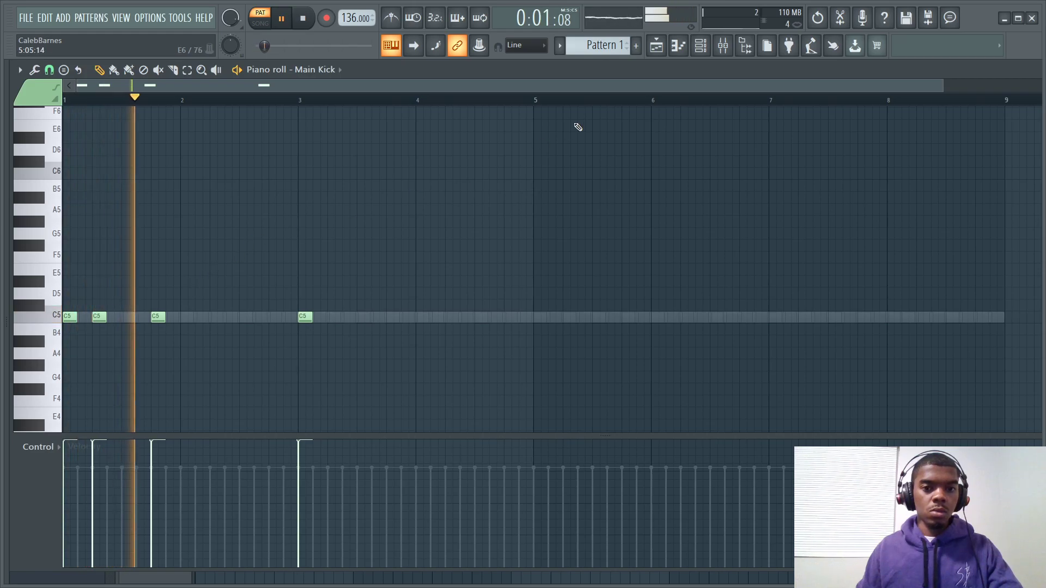
pyautogui.moveTo(935, 88); pyautogui.dragTo(609, 86)
pyautogui.rightClick(122, 317)
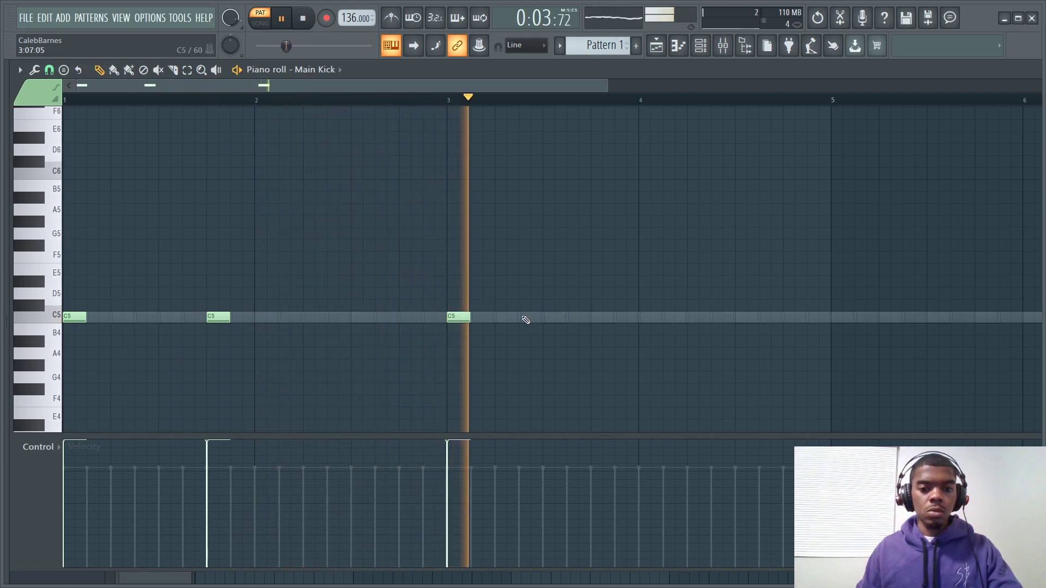
# Add C5 kick notes at 3:13 and 4:05 and replay the pattern
pyautogui.click(591, 319)
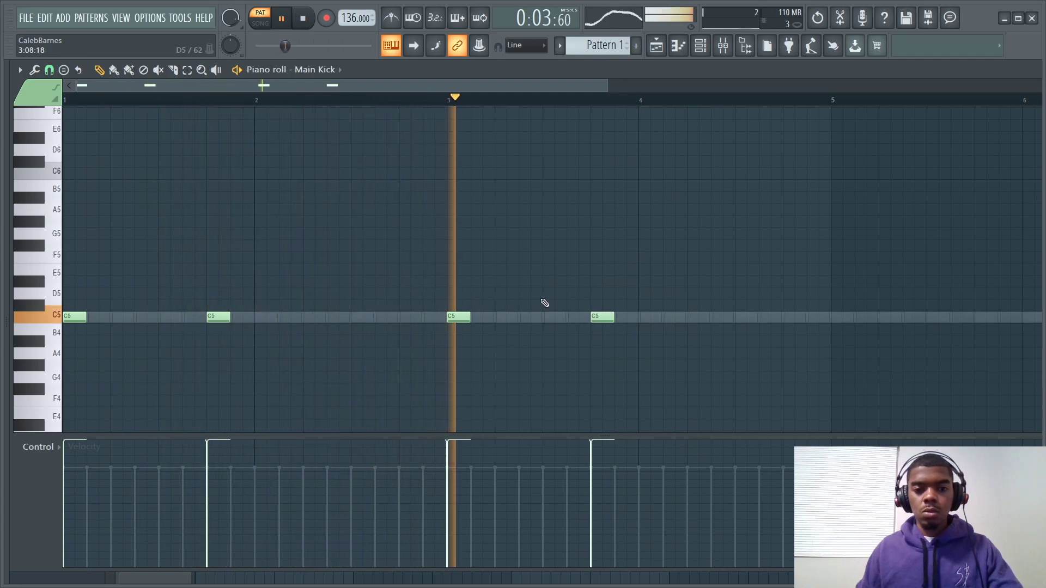
pyautogui.press('space')
pyautogui.moveTo(690, 319); pyautogui.dragTo(695, 318)
pyautogui.press('space')
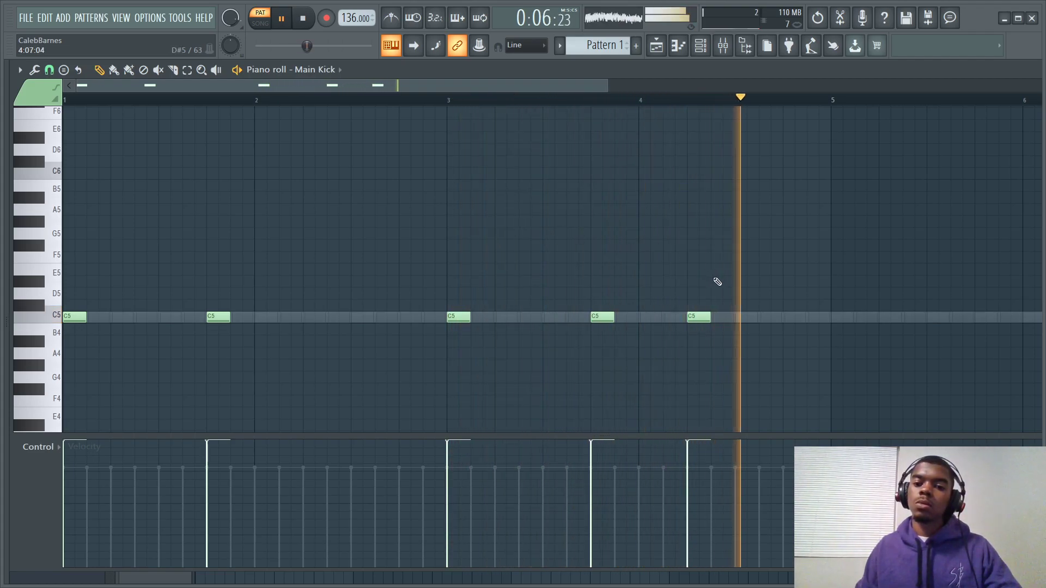
# Select all the kick notes on C5, duplicate them to start at bar 5, and play the pattern
pyautogui.press('space')
pyautogui.click(60, 321)
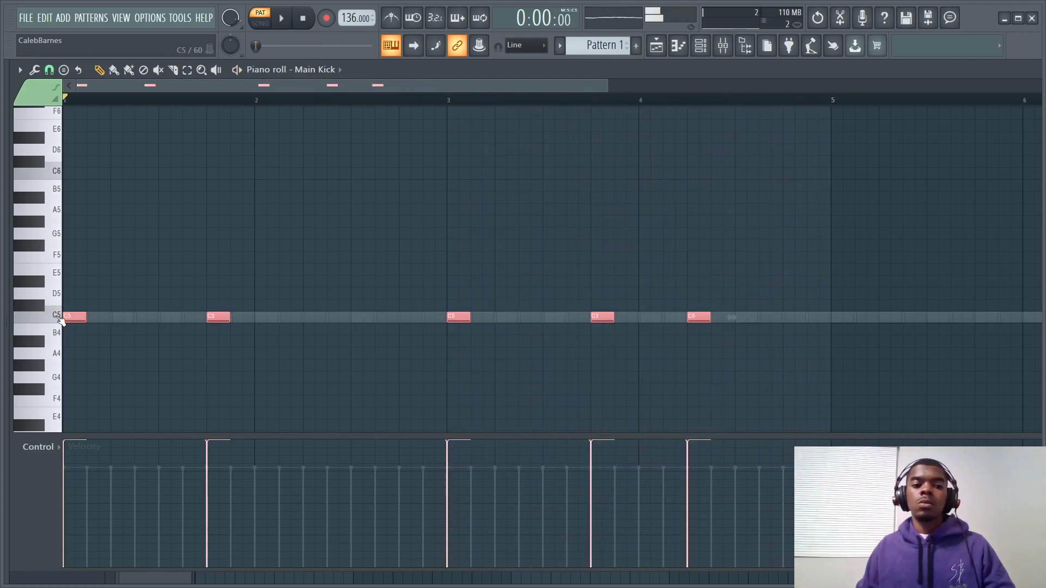
pyautogui.moveTo(69, 320); pyautogui.dragTo(836, 323)
pyautogui.press('space')
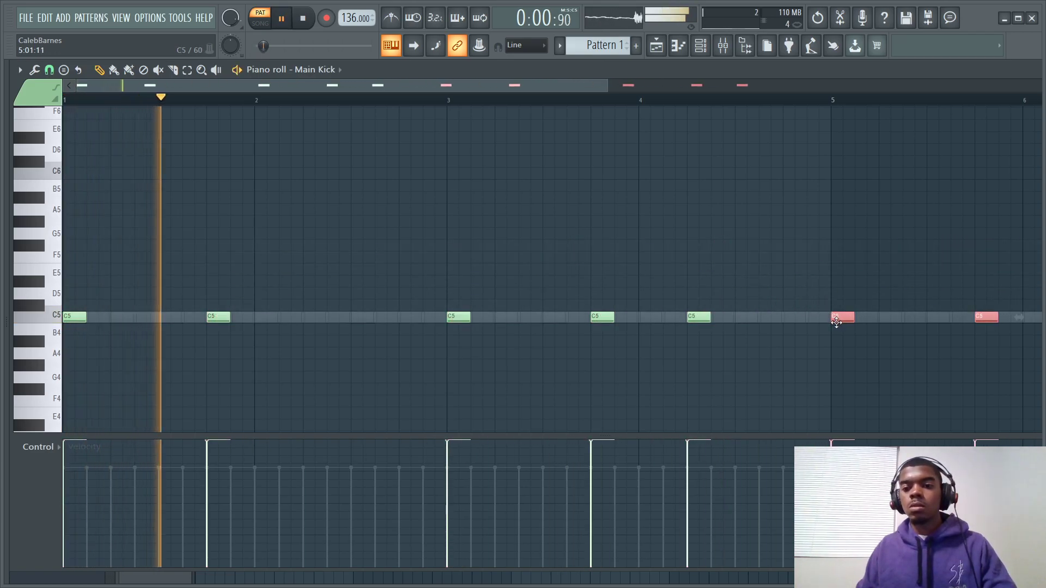
# Deselect the duplicated kick notes and add a C5 note at 6:15
pyautogui.moveTo(561, 86); pyautogui.dragTo(792, 103)
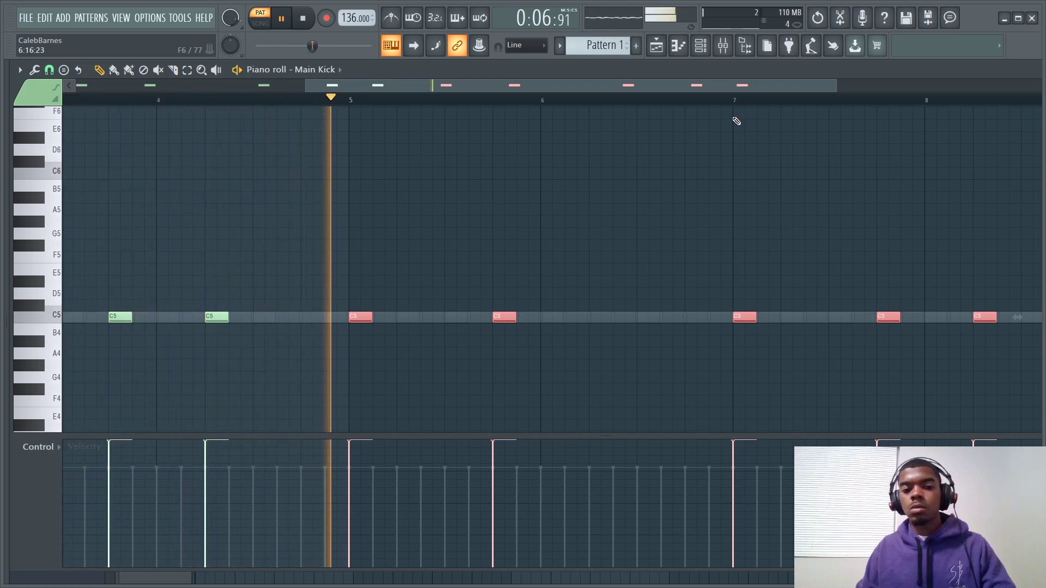
pyautogui.moveTo(638, 83); pyautogui.dragTo(708, 82)
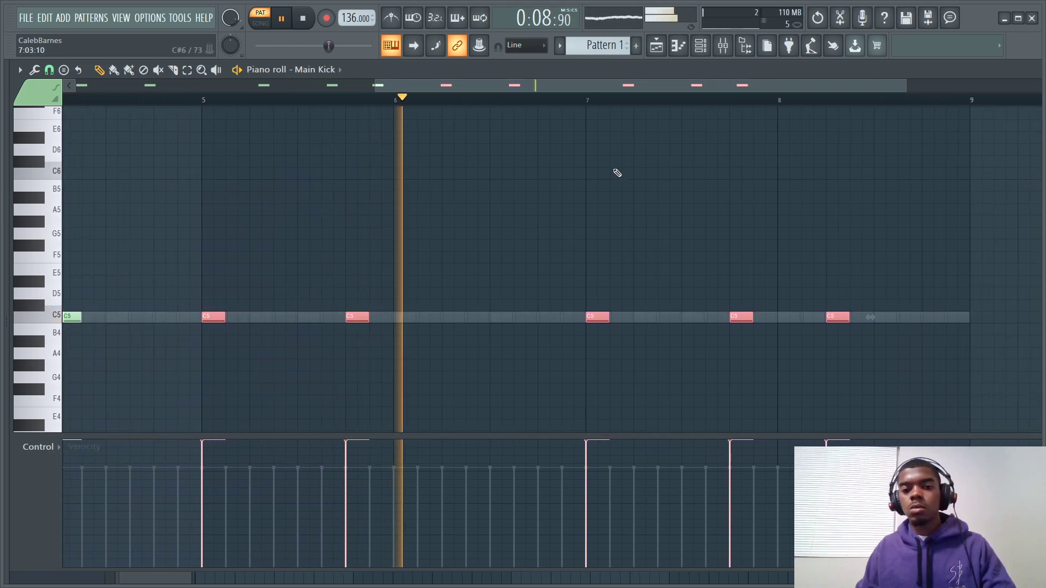
pyautogui.keyDown('ctrl'); pyautogui.click(624, 271); pyautogui.keyUp('ctrl')
pyautogui.click(565, 316)
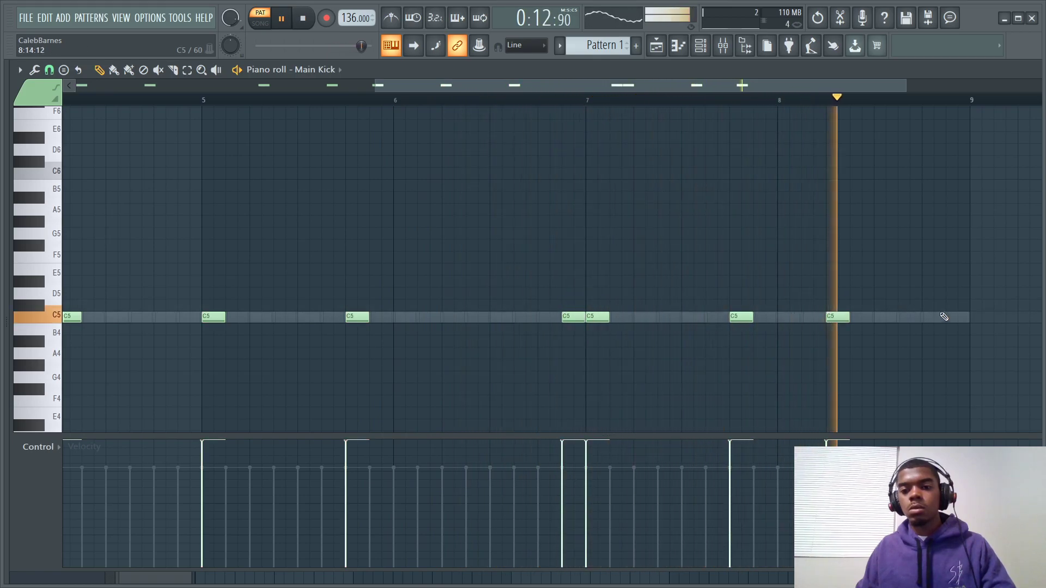
# Move the kick note at 8:05 to 8:03 and the one at 4:05 to 4:03
pyautogui.moveTo(837, 316); pyautogui.dragTo(819, 316)
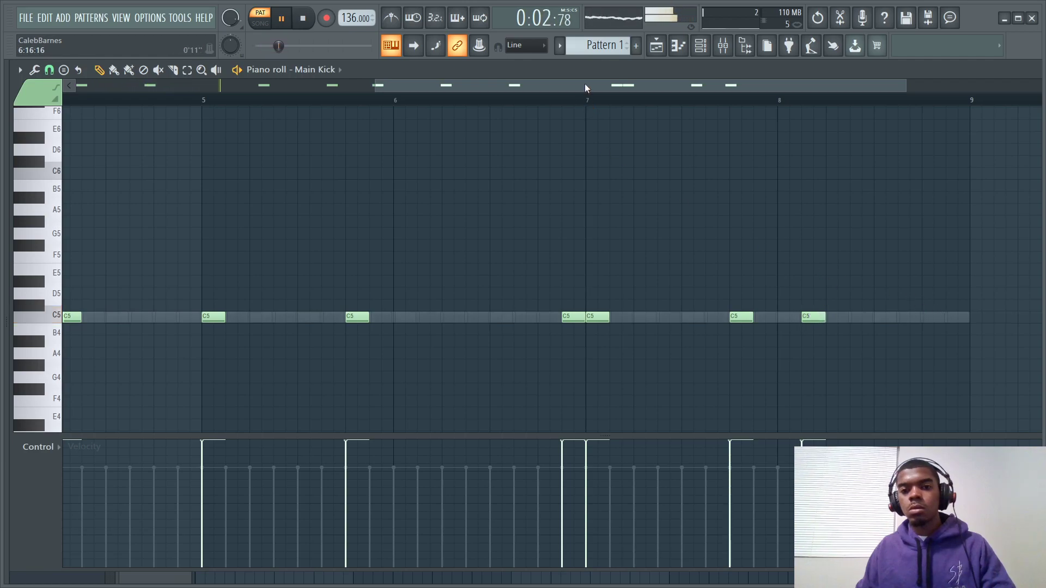
pyautogui.moveTo(585, 87); pyautogui.dragTo(418, 88)
pyautogui.moveTo(421, 312); pyautogui.dragTo(397, 309)
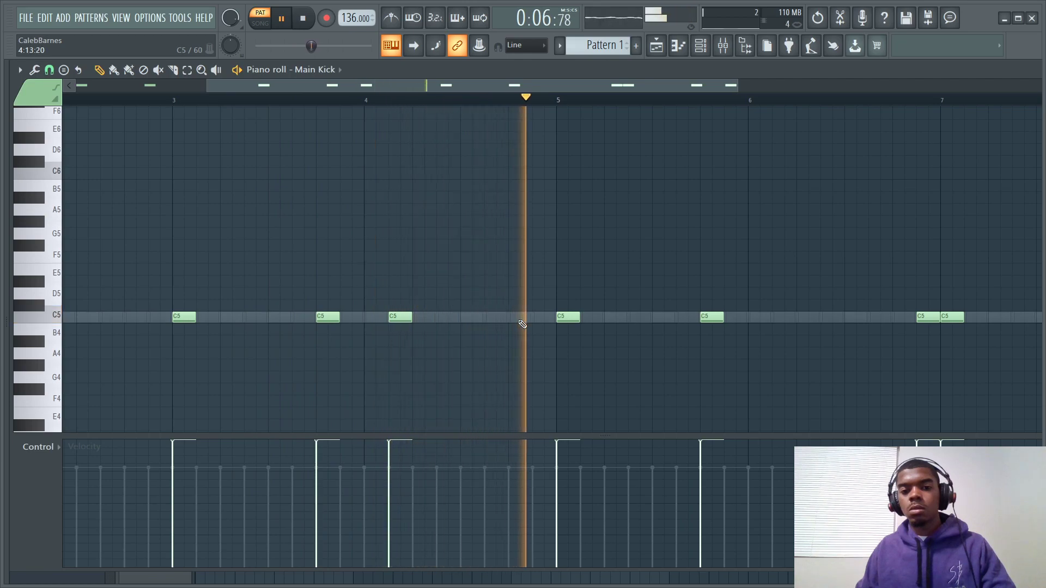
# Add a C5 kick note at 8:15, then close the piano roll and reopen the channel rack
pyautogui.moveTo(562, 85); pyautogui.dragTo(750, 84)
pyautogui.moveTo(919, 317)
pyautogui.mouseDown()
pyautogui.moveTo(917, 307)
pyautogui.moveTo(911, 317)
pyautogui.mouseUp()
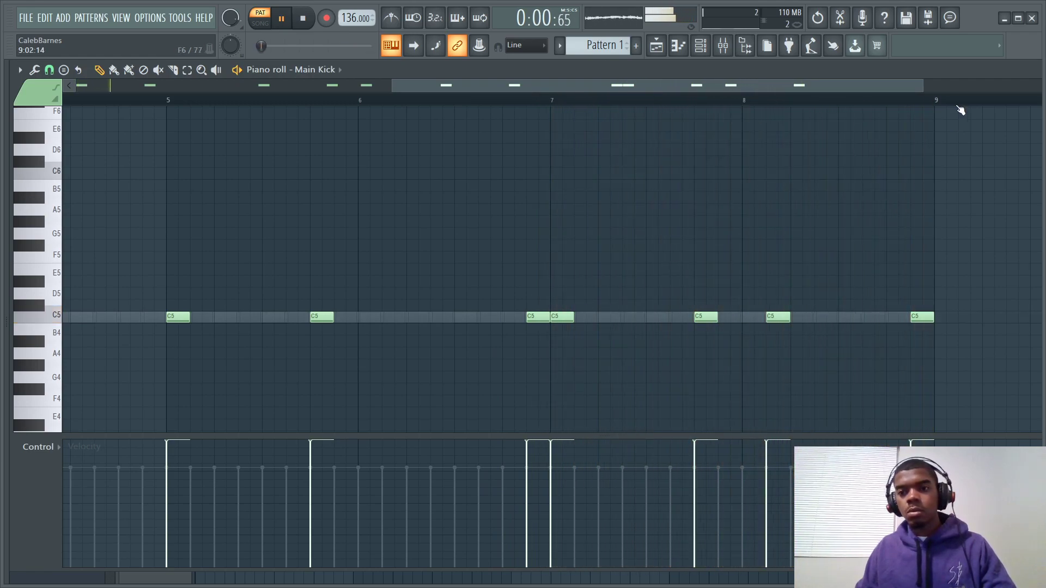
pyautogui.moveTo(1001, 72); pyautogui.dragTo(839, 74)
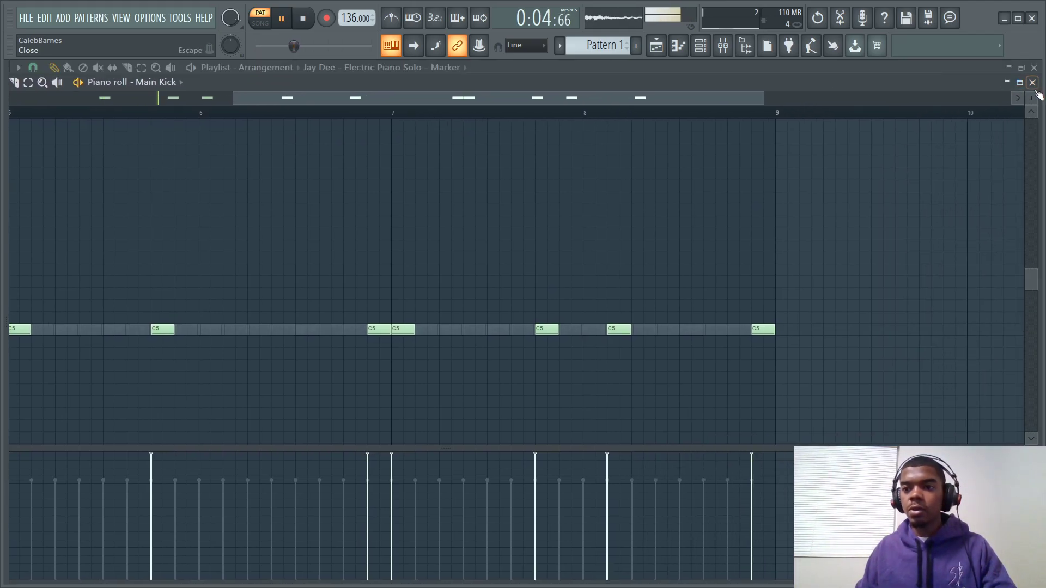
pyautogui.click(1032, 82)
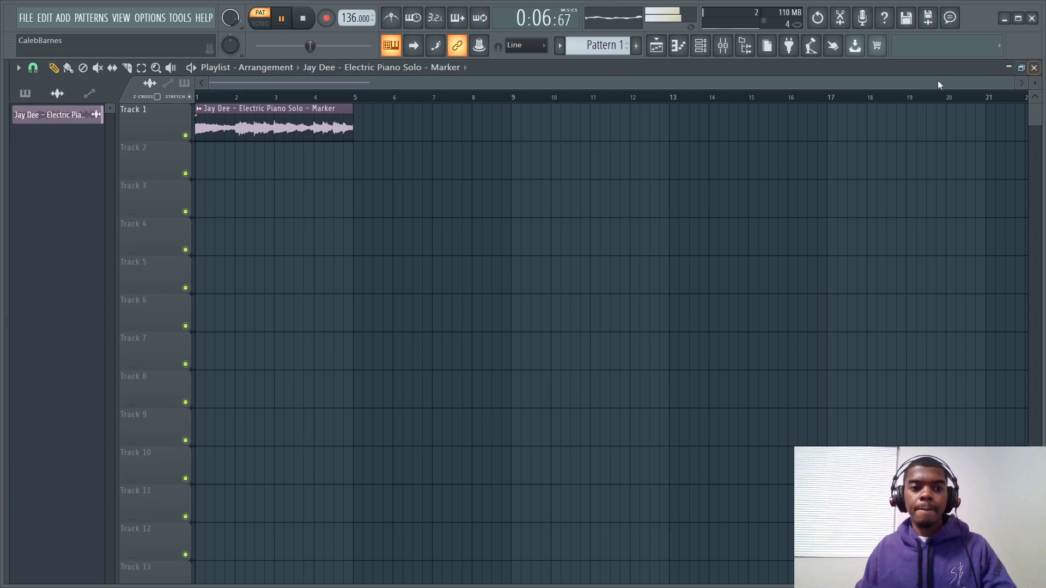
pyautogui.click(701, 47)
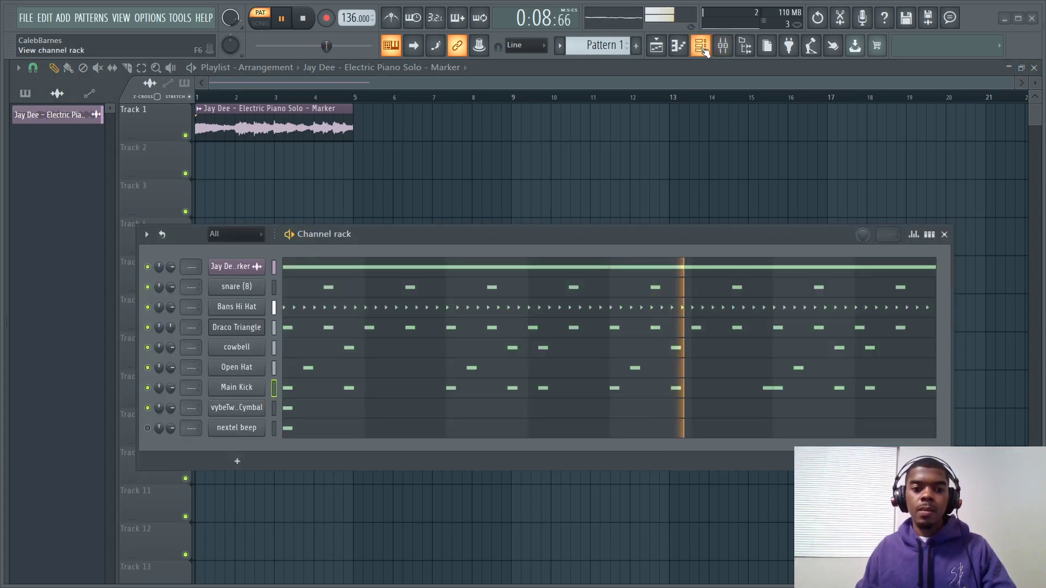
# Collapse the Kick folder, open the Ba$$ folder of the Cap$ule Corp. Kit to browse its samples, and stop playback
pyautogui.moveTo(5, 319)
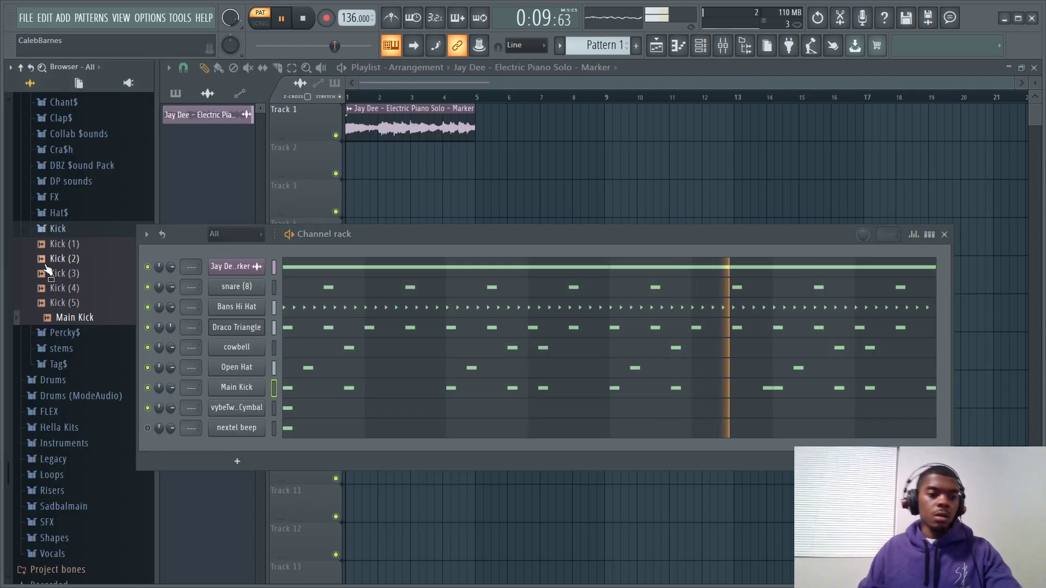
pyautogui.click(55, 228)
pyautogui.scroll(4, 71, 250)
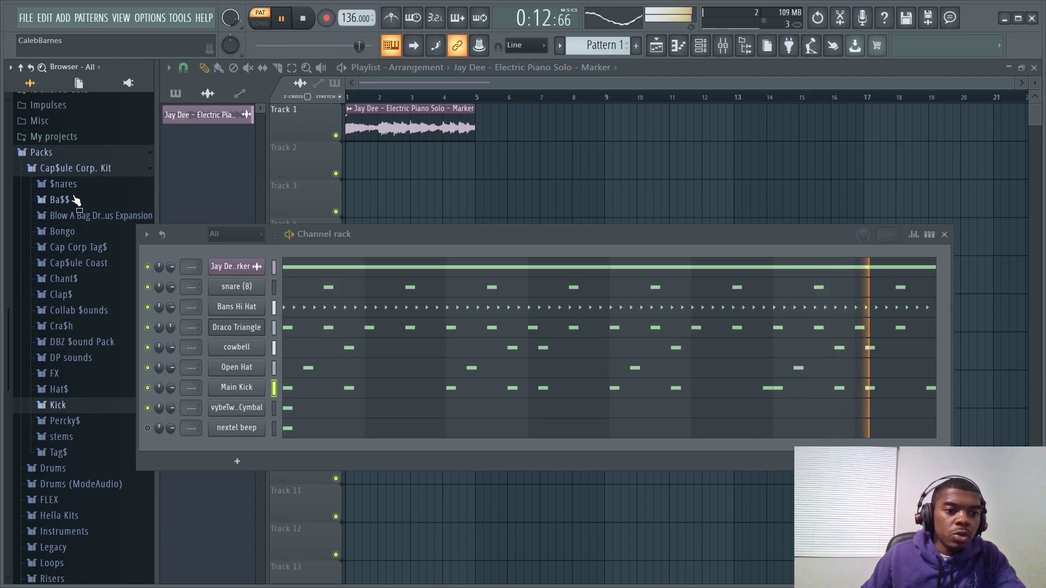
pyautogui.click(66, 199)
pyautogui.scroll(-3, 82, 215)
pyautogui.press('space')
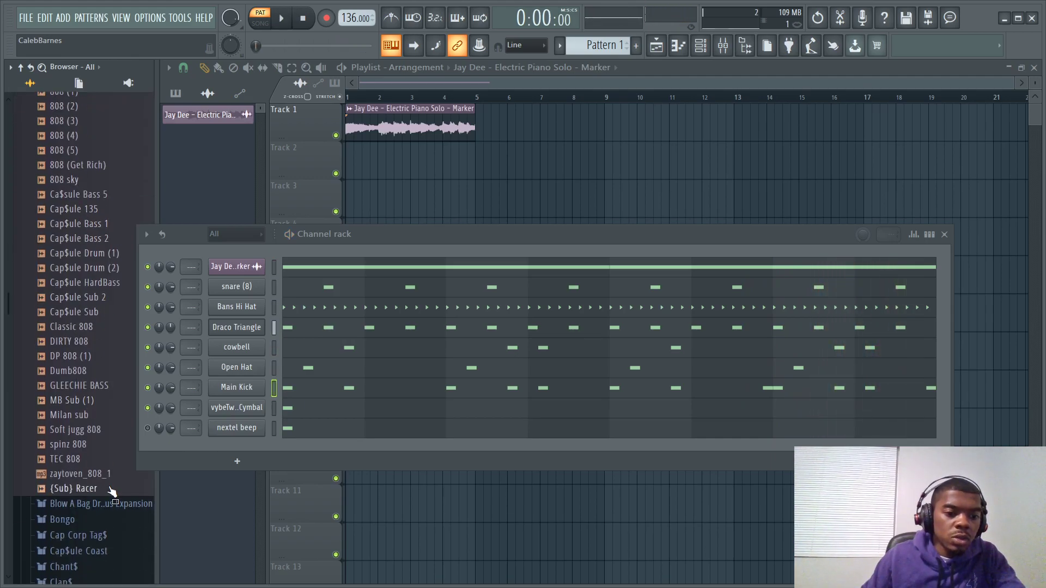
# Audition bass samples in the Ba$$ folder, including MB Sub (1), GLEECHIE BASS, TEC 808 and zaytoven_808_1
pyautogui.click(93, 430)
pyautogui.click(91, 403)
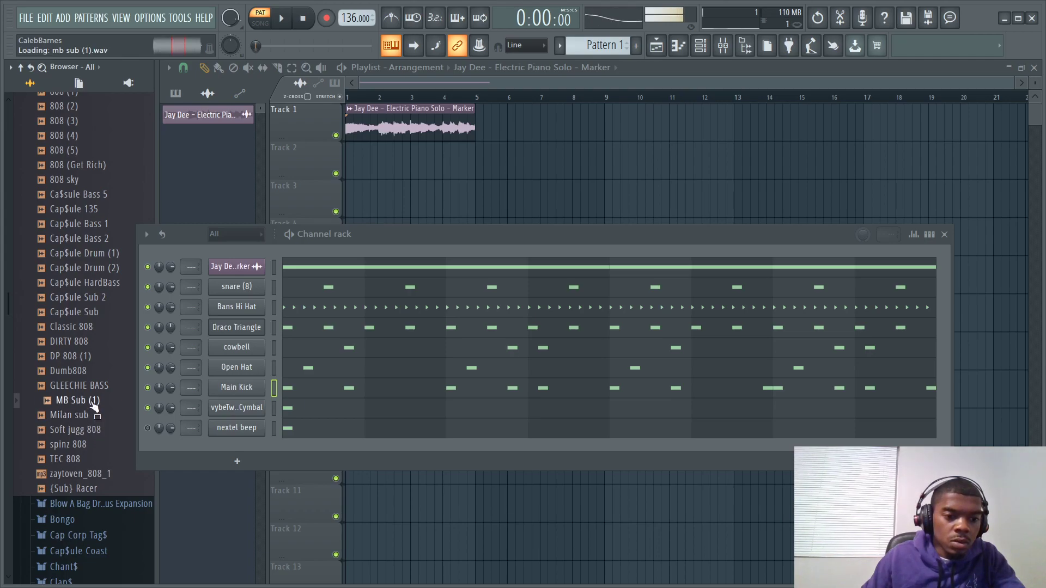
pyautogui.click(76, 359)
pyautogui.click(79, 373)
pyautogui.click(90, 387)
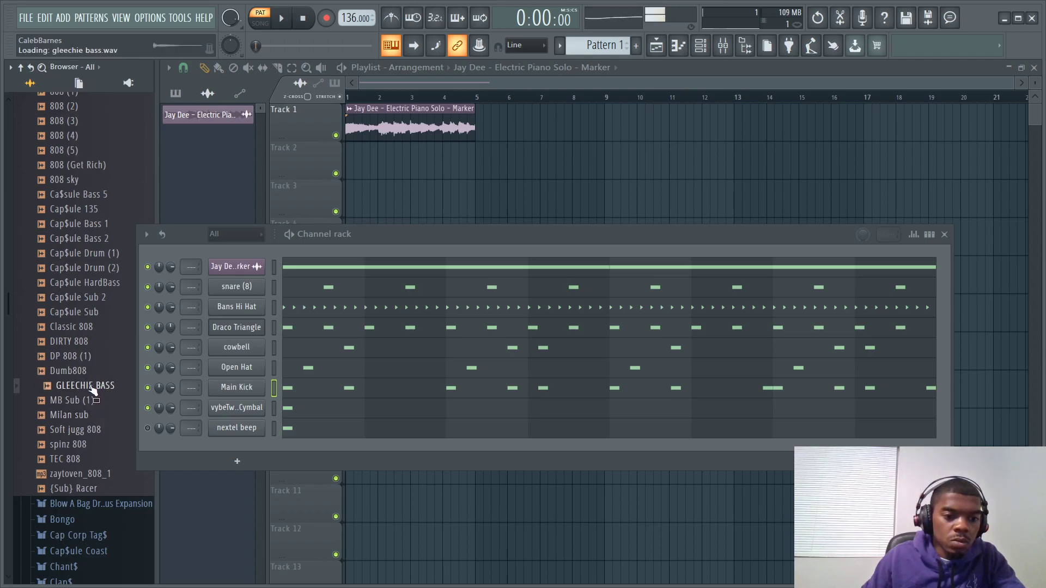
pyautogui.click(91, 446)
pyautogui.click(78, 460)
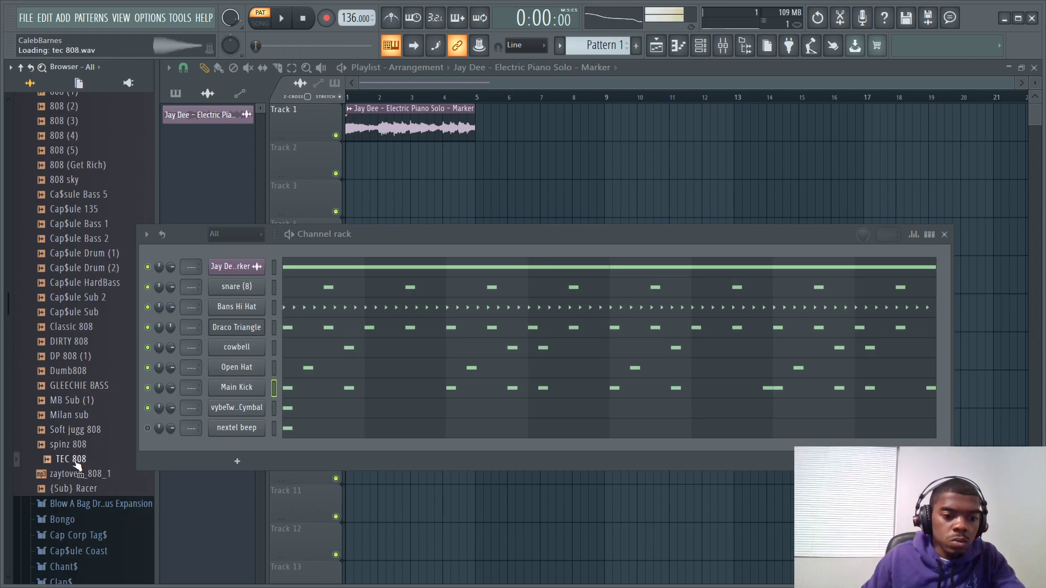
pyautogui.click(83, 476)
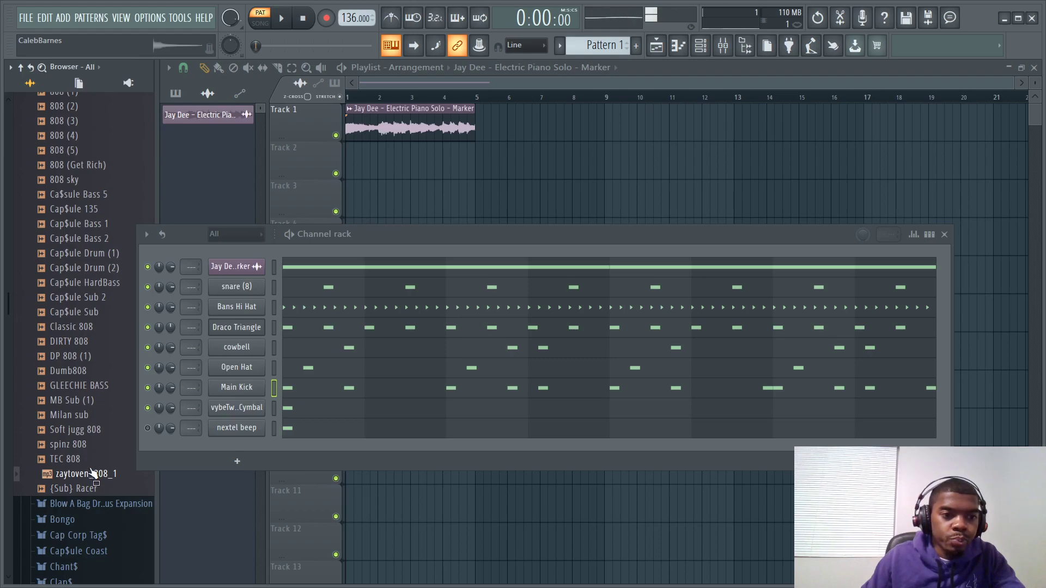
# Audition the numbered 808 samples near the start of the Ba$$ folder, including 808 (1) and 808 (3)
pyautogui.scroll(6, 74, 289)
pyautogui.click(80, 357)
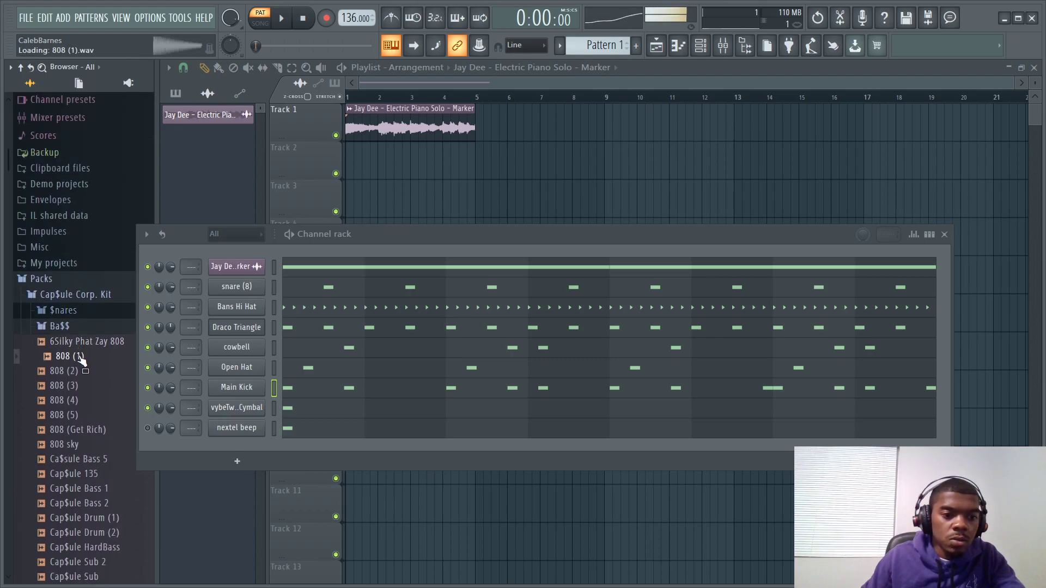
pyautogui.scroll(-2, 82, 338)
pyautogui.click(86, 285)
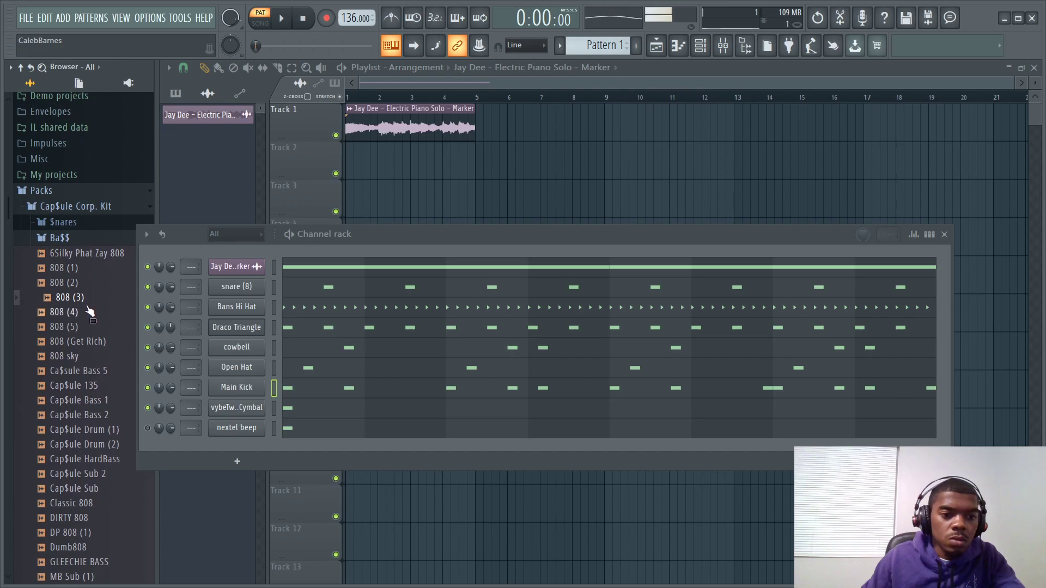
pyautogui.click(92, 315)
# Add the 808 (3) sample as a new channel directly below Main Kick and make it cut itself
pyautogui.moveTo(71, 297); pyautogui.dragTo(240, 398)
pyautogui.rightClick(240, 408)
pyautogui.click(329, 463)
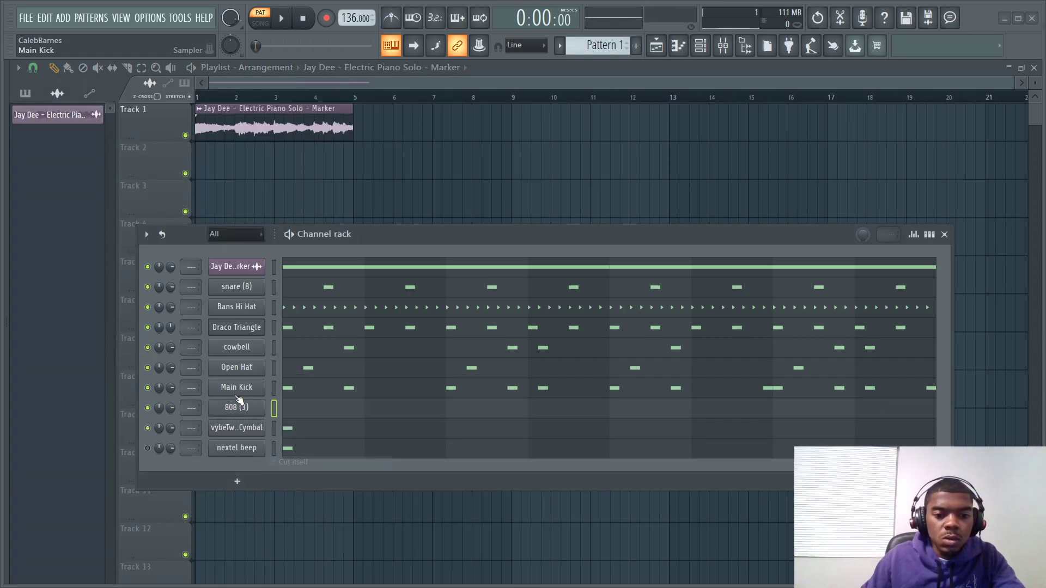
# Copy the Main Kick notes into the 808 (3) channel and start playing the pattern
pyautogui.rightClick(235, 393)
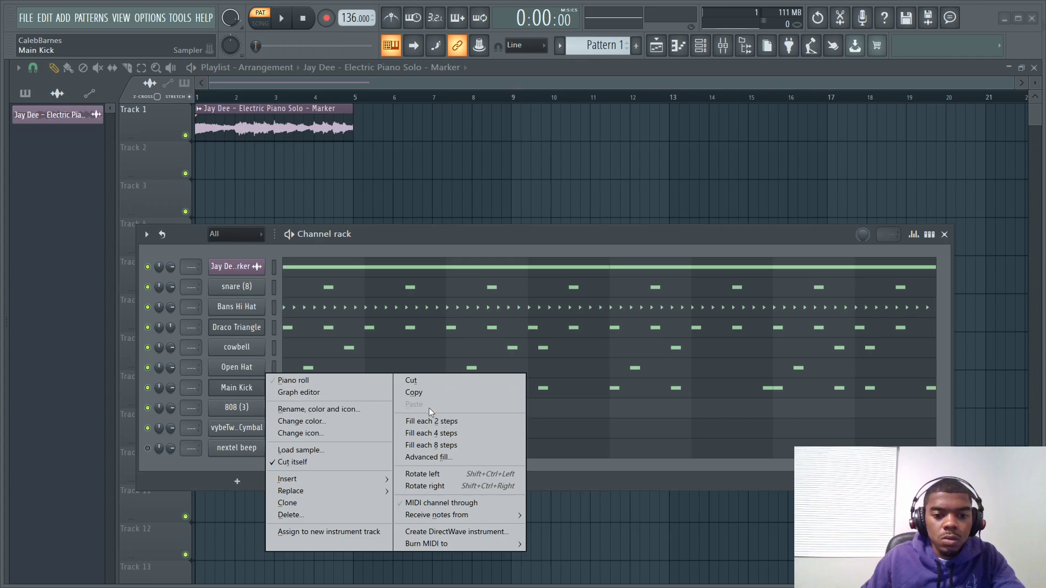
pyautogui.click(423, 394)
pyautogui.rightClick(240, 407)
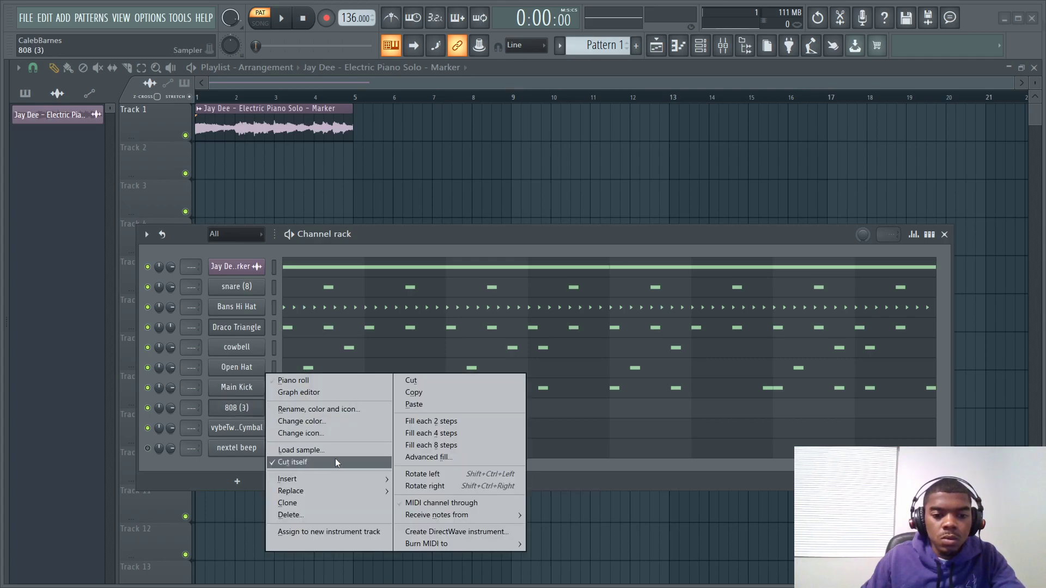
pyautogui.click(429, 408)
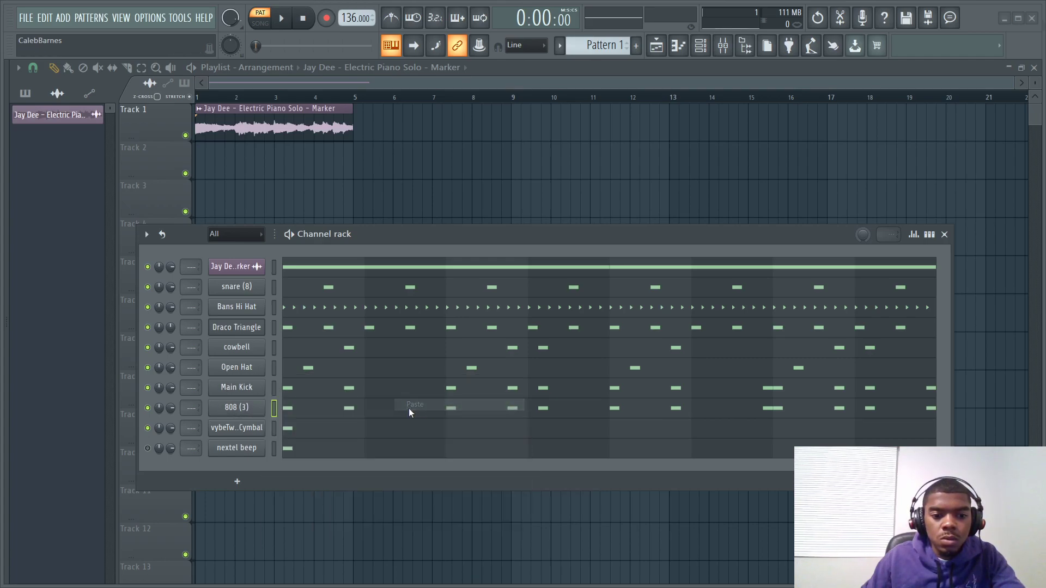
pyautogui.press('space')
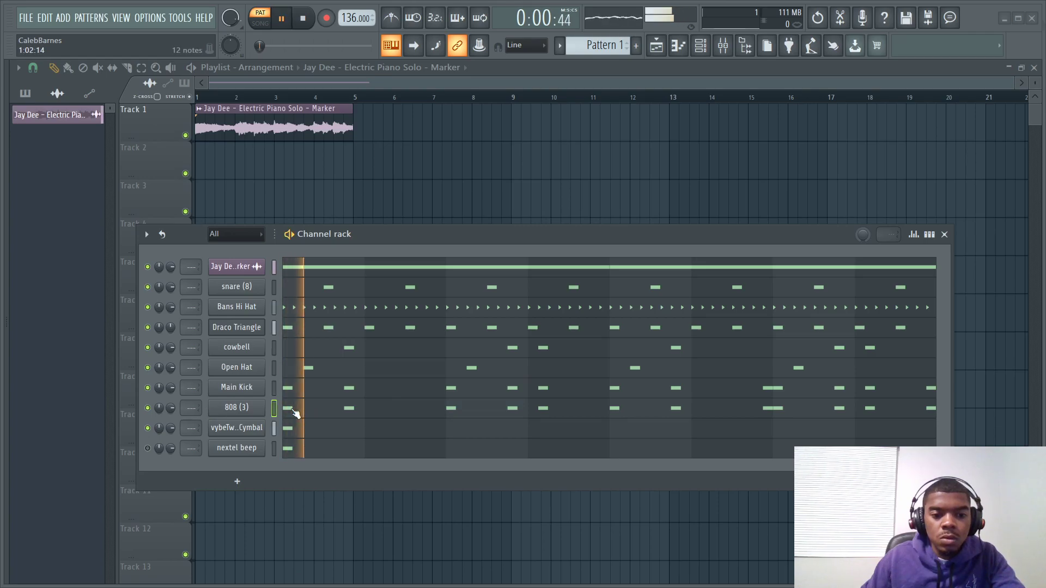
# Open the 808 (3) channel settings, move the channel rack clear of them, and set the time-stretching time to none
pyautogui.click(254, 409)
pyautogui.moveTo(434, 239); pyautogui.dragTo(380, 433)
pyautogui.rightClick(368, 278)
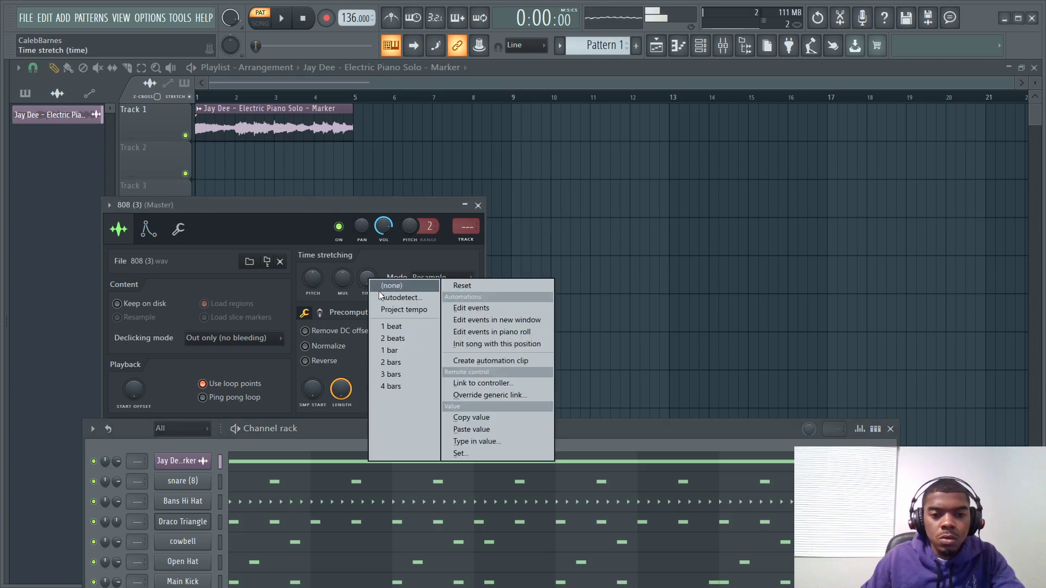
pyautogui.click(394, 286)
# Bring the channel rack back over the sampler, mute Main Kick and play the pattern
pyautogui.moveTo(357, 430); pyautogui.dragTo(434, 195)
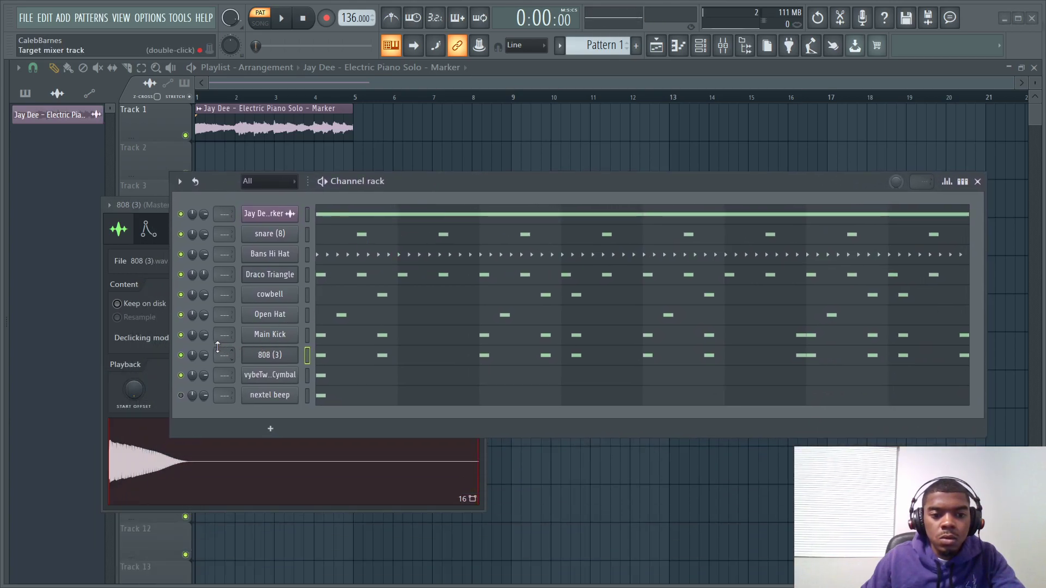
pyautogui.click(181, 335)
pyautogui.press('space')
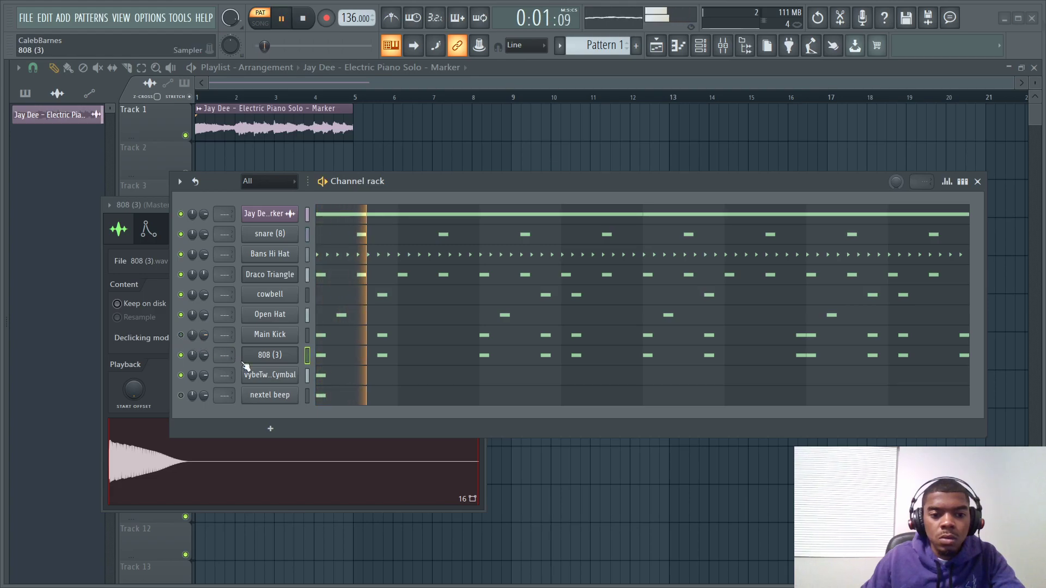
# Move the channel rack off the 808 (3) settings and reset the sample's Length control
pyautogui.moveTo(488, 187); pyautogui.dragTo(414, 483)
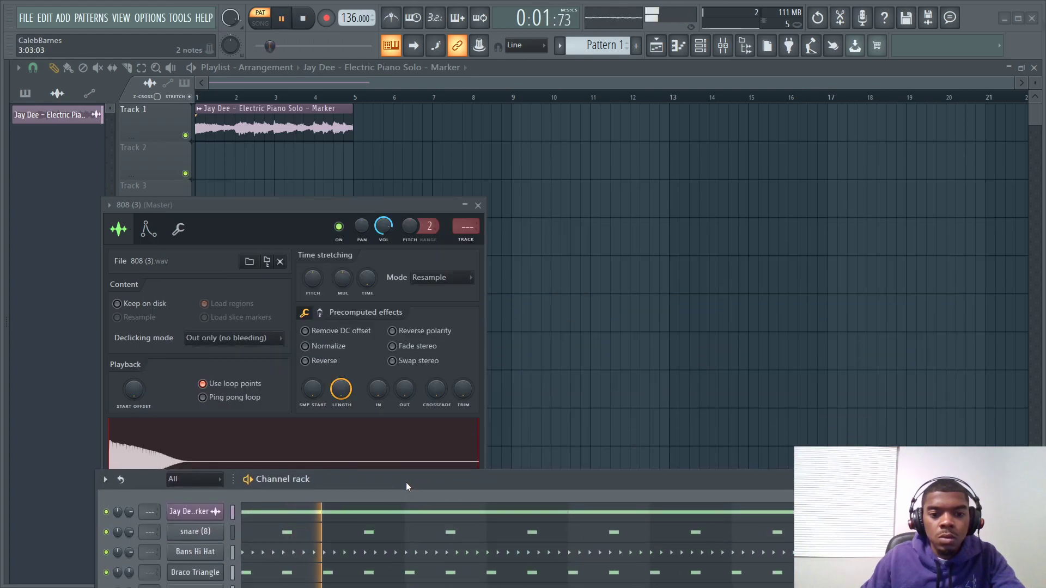
pyautogui.rightClick(342, 389)
pyautogui.click(363, 395)
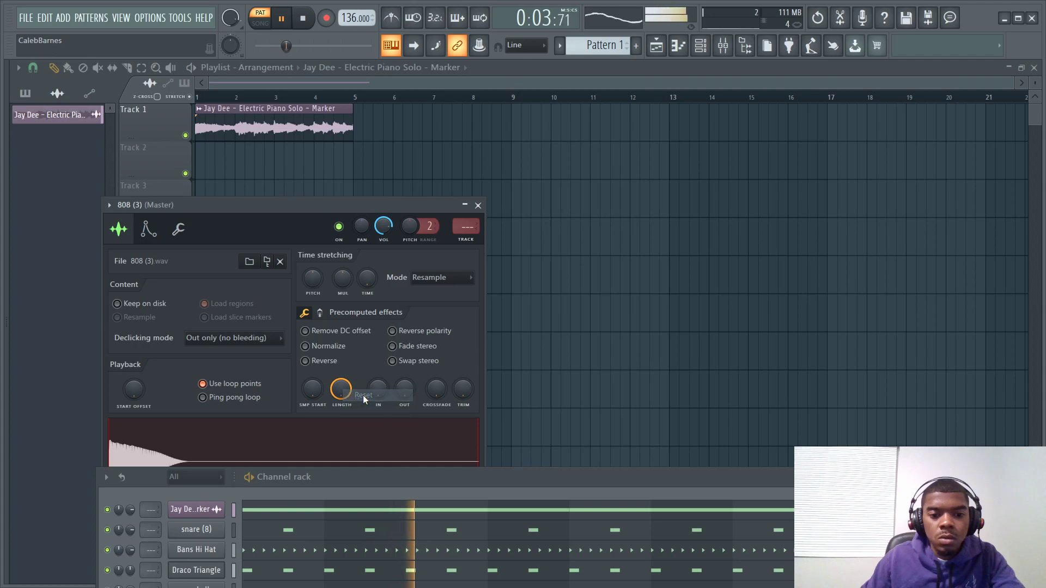
# Turn off Use loop points for the 808 (3) sample and move the channel rack clear of its settings
pyautogui.moveTo(417, 482); pyautogui.dragTo(466, 424)
pyautogui.rightClick(371, 282)
pyautogui.click(384, 322)
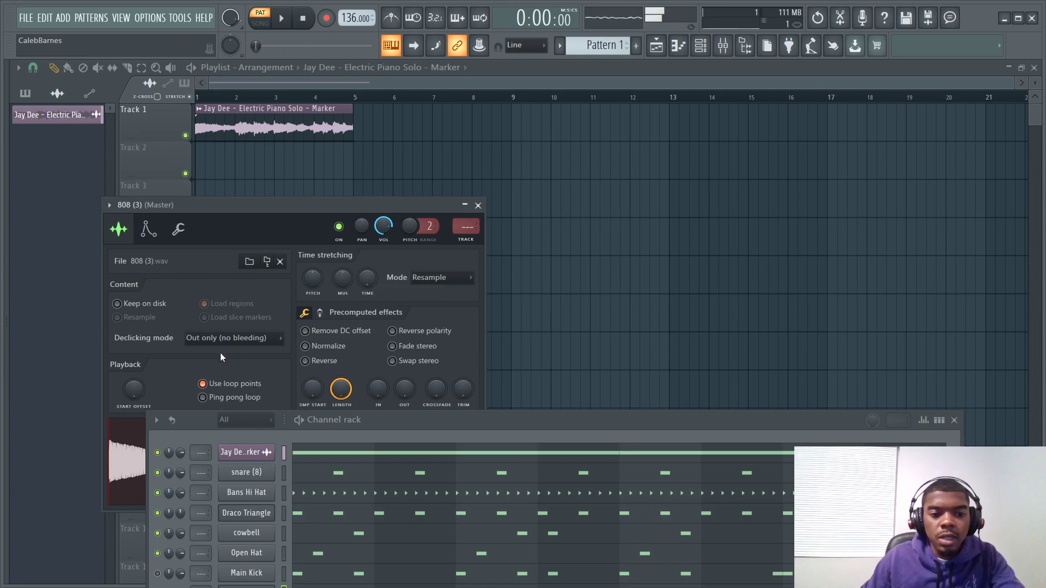
pyautogui.moveTo(381, 422); pyautogui.dragTo(521, 172)
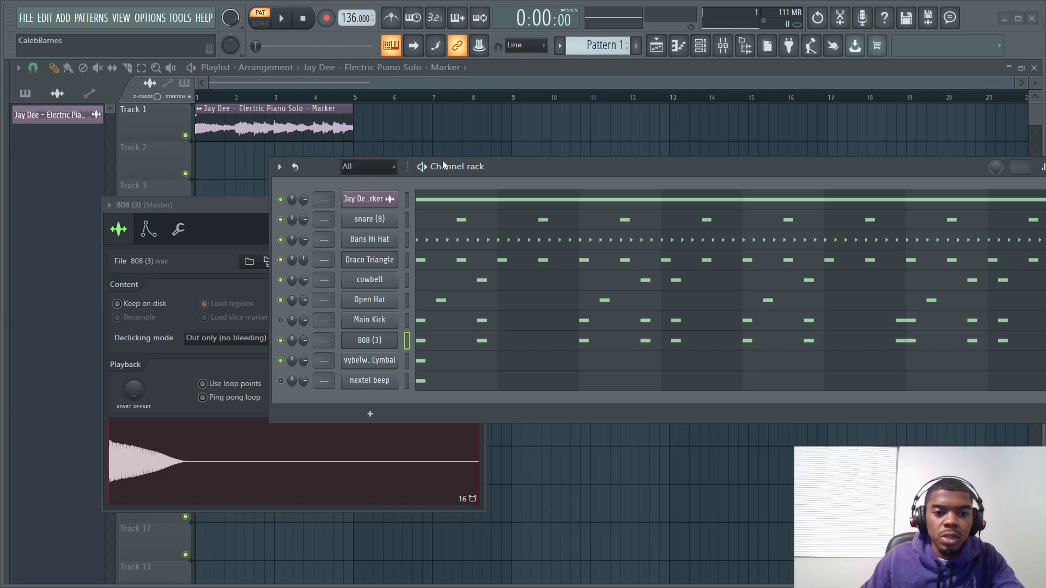
# Look over the 808 (3) notes in the piano roll and listen to the pattern
pyautogui.moveTo(537, 167); pyautogui.dragTo(531, 177)
pyautogui.click(434, 360)
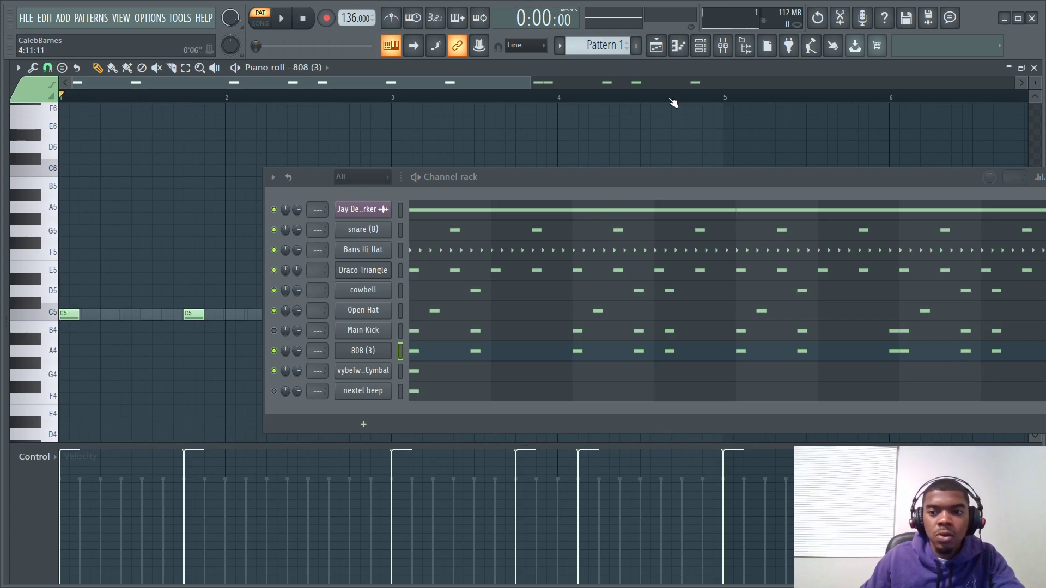
pyautogui.click(1035, 68)
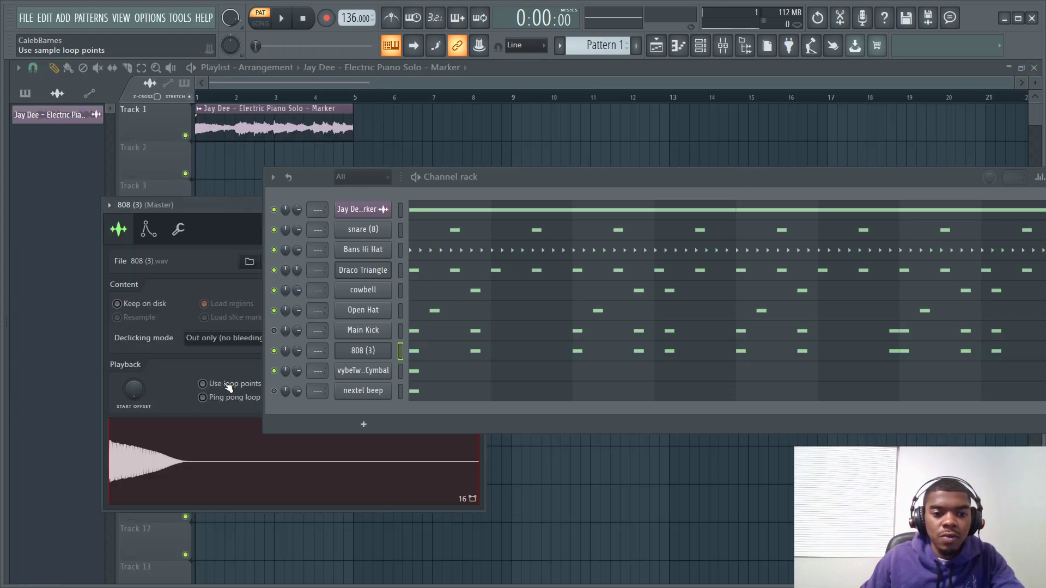
pyautogui.press('space')
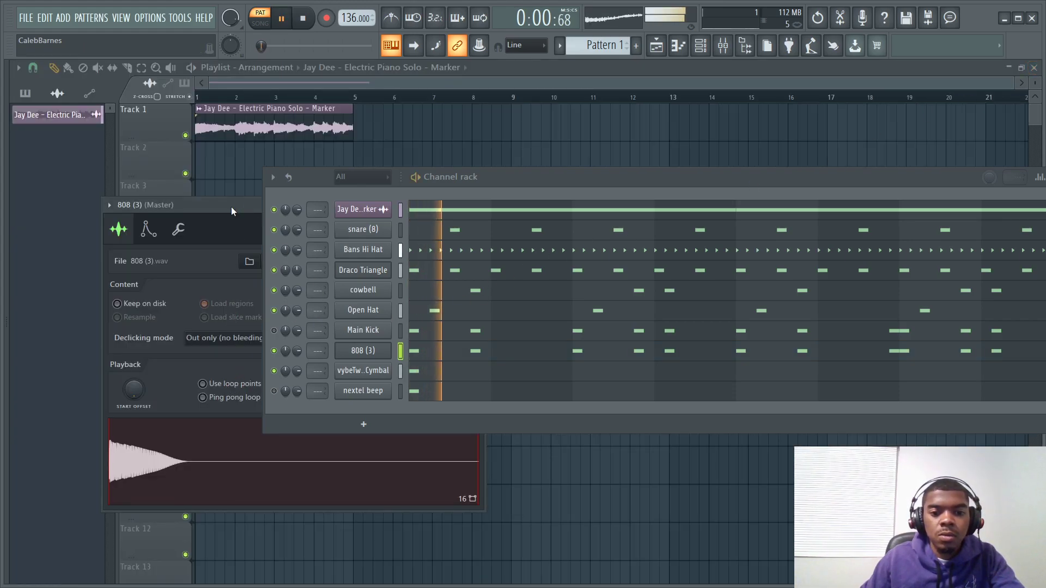
pyautogui.rightClick(364, 350)
pyautogui.click(367, 352)
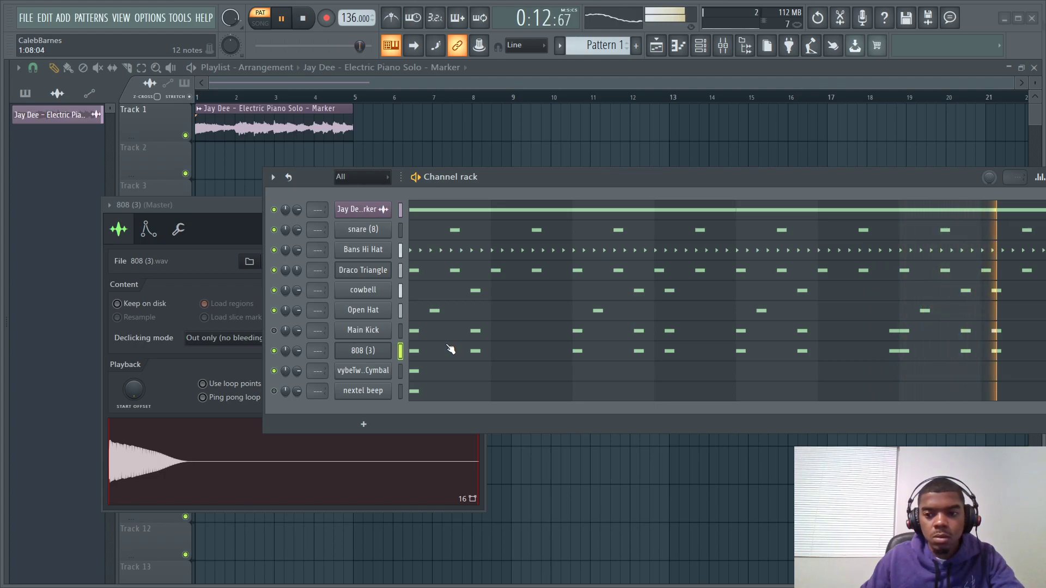
pyautogui.press('space')
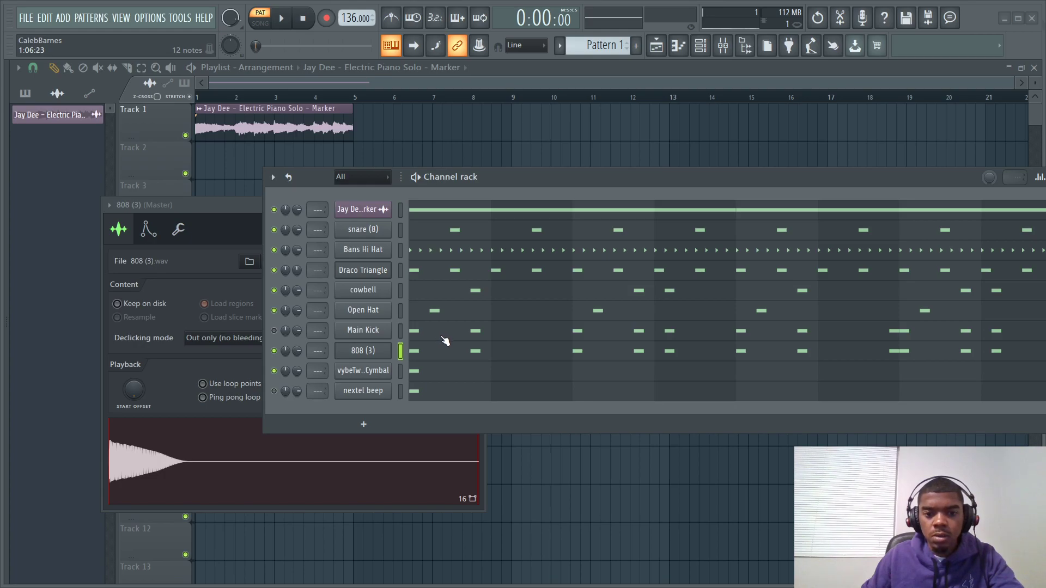
# Unmute the Main Kick and delete its C5 notes late in bar 1 and late in bar 3
pyautogui.click(444, 339)
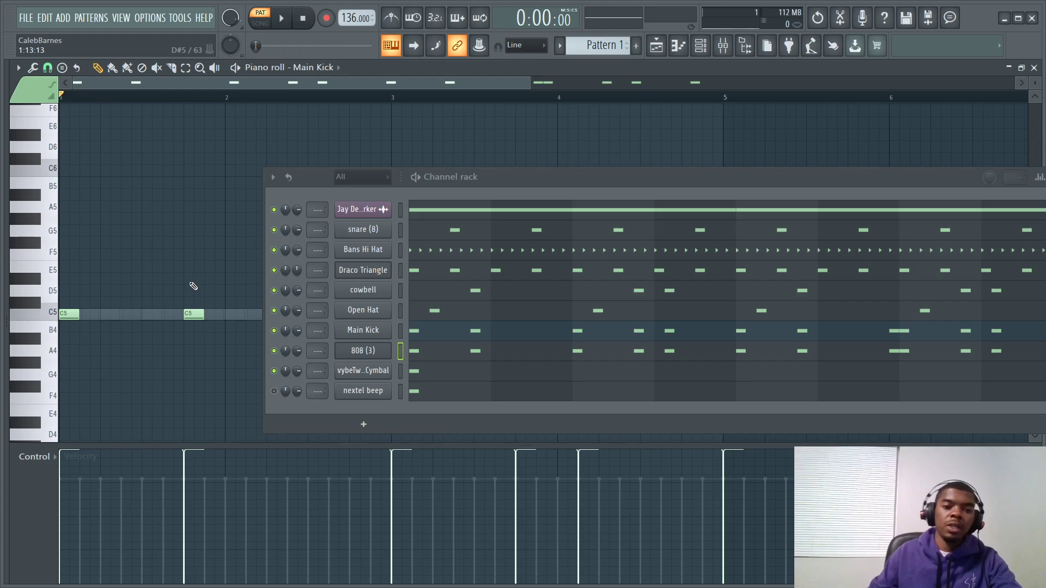
pyautogui.press('space')
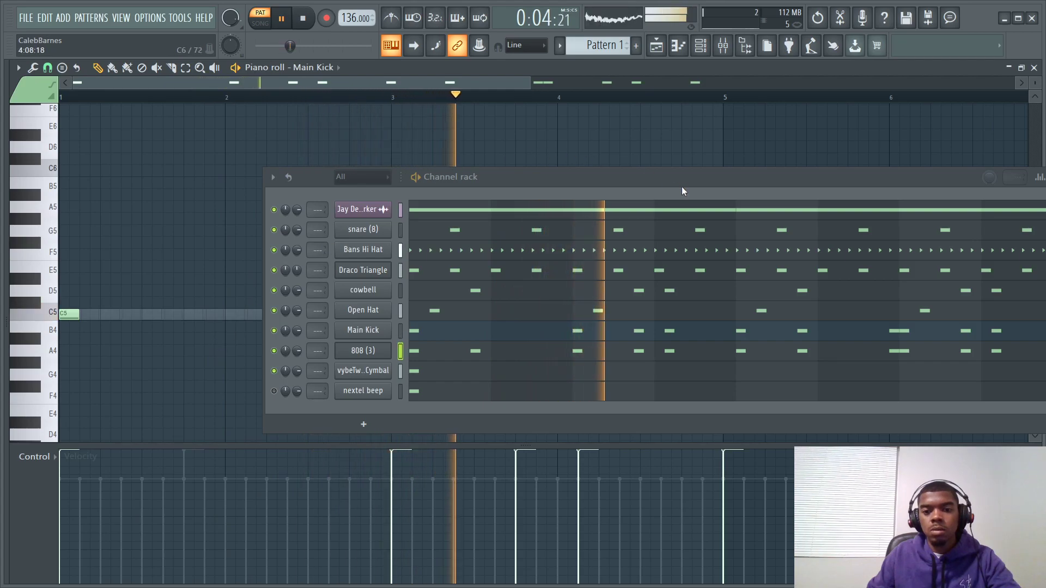
pyautogui.press('space')
pyautogui.moveTo(682, 196); pyautogui.dragTo(494, 403)
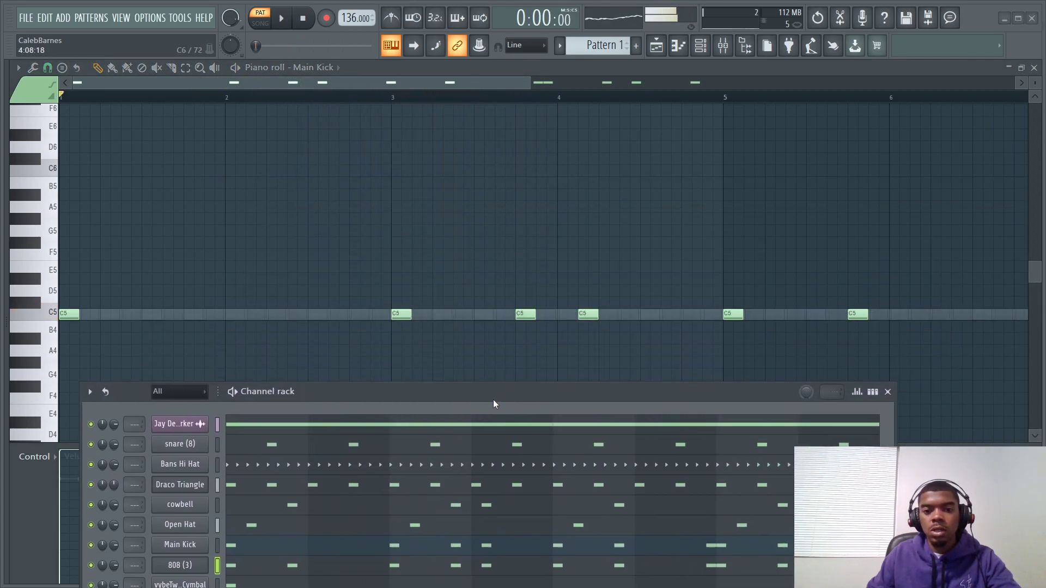
pyautogui.rightClick(527, 315)
pyautogui.press('space')
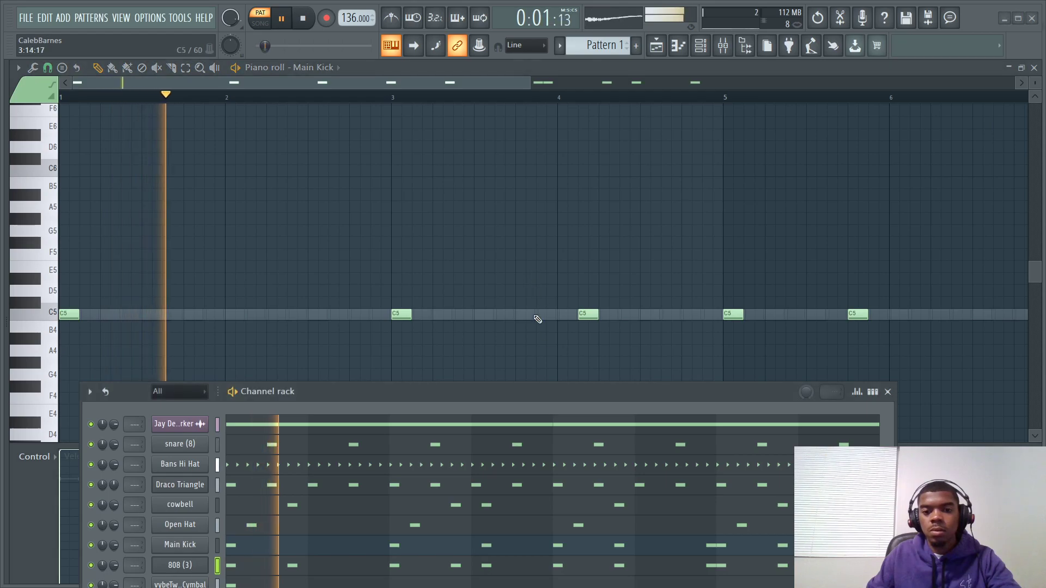
# Delete the Main Kick notes late in bars 5 and 7, and close the channel rack and piano roll
pyautogui.moveTo(537, 391); pyautogui.dragTo(499, 338)
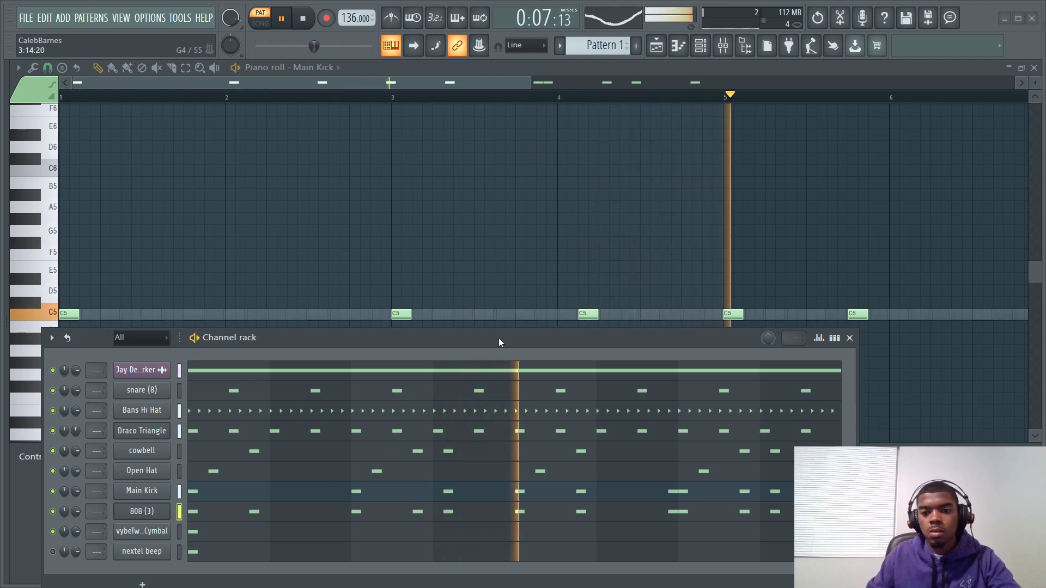
pyautogui.rightClick(858, 314)
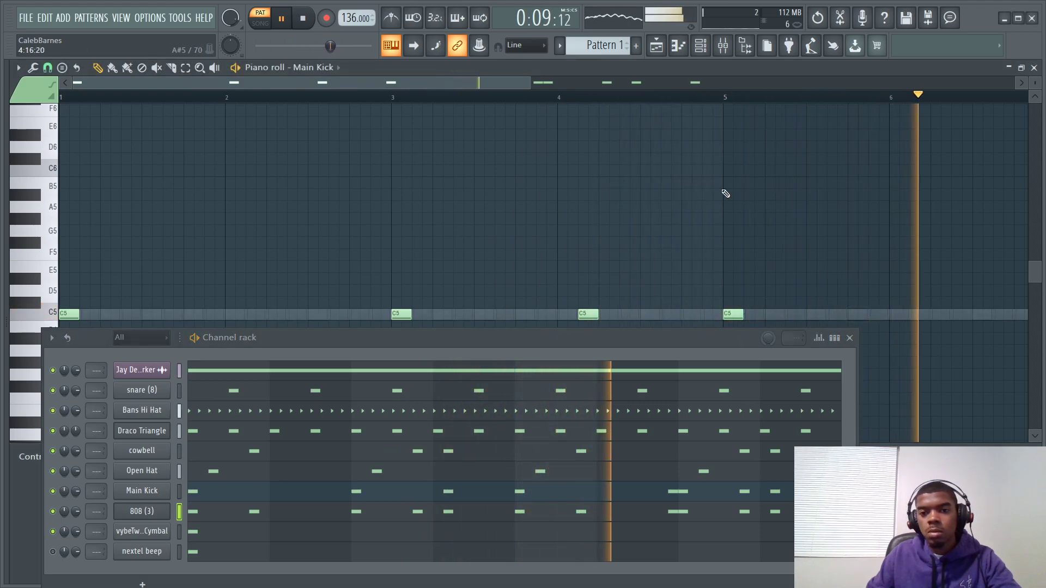
pyautogui.moveTo(479, 84); pyautogui.dragTo(728, 123)
pyautogui.rightClick(650, 315)
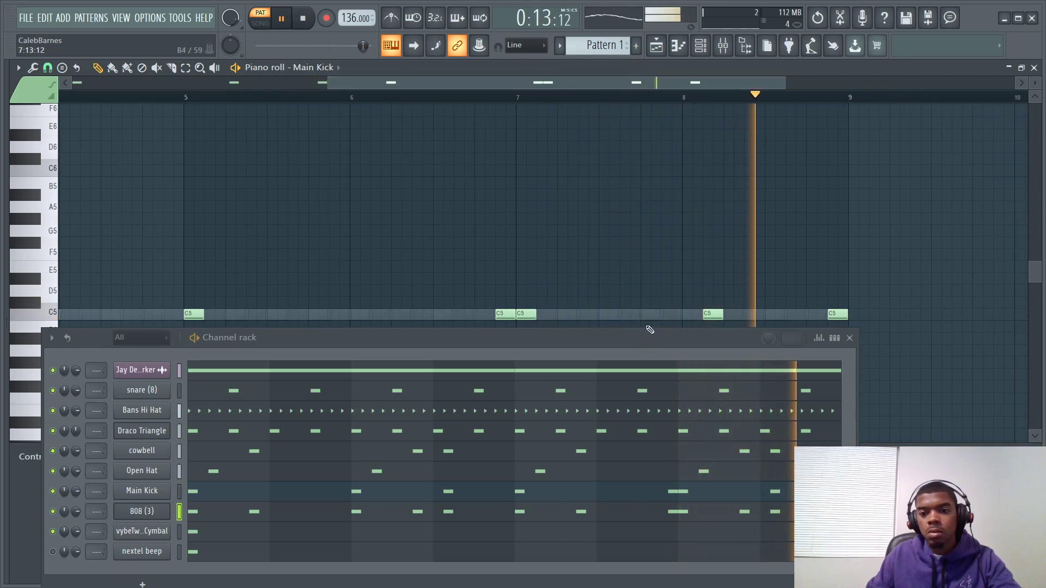
pyautogui.click(850, 338)
pyautogui.click(1034, 67)
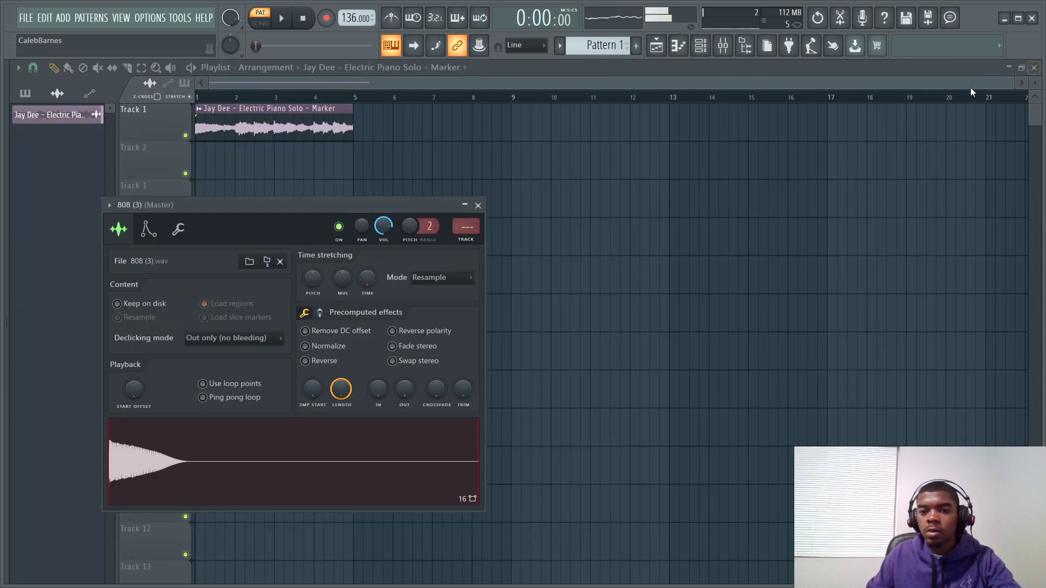
# Reopen the channel rack, mute 808 (3) and play the pattern to hear the kick without it
pyautogui.click(714, 54)
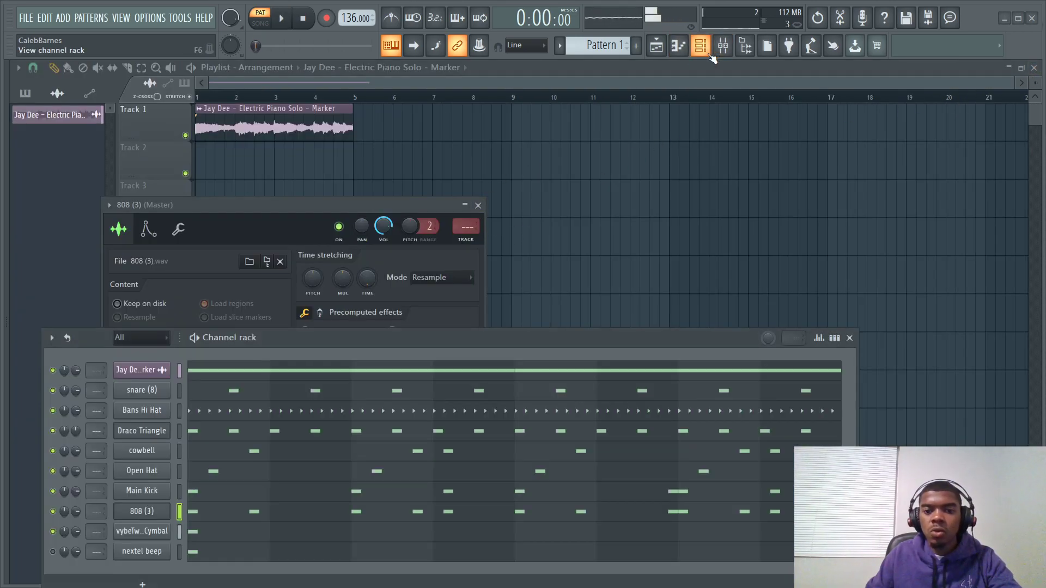
pyautogui.moveTo(392, 326); pyautogui.dragTo(428, 197)
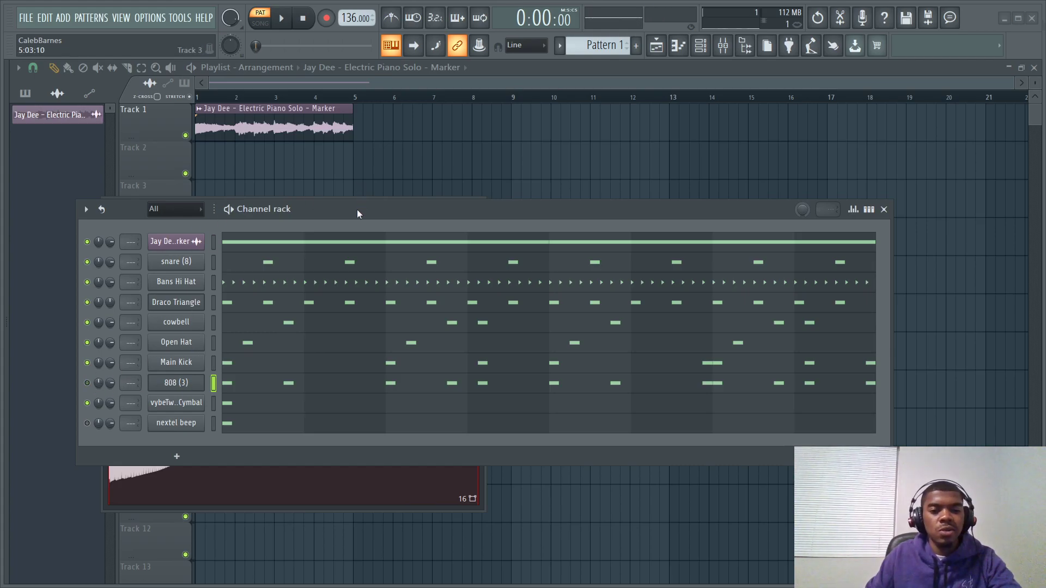
pyautogui.moveTo(357, 209); pyautogui.dragTo(361, 190)
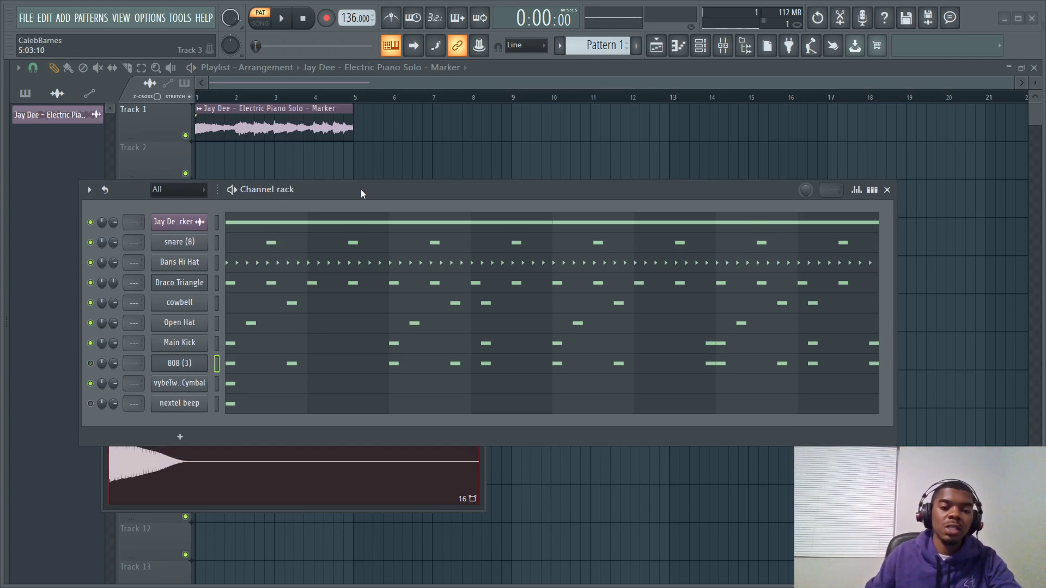
pyautogui.press('space')
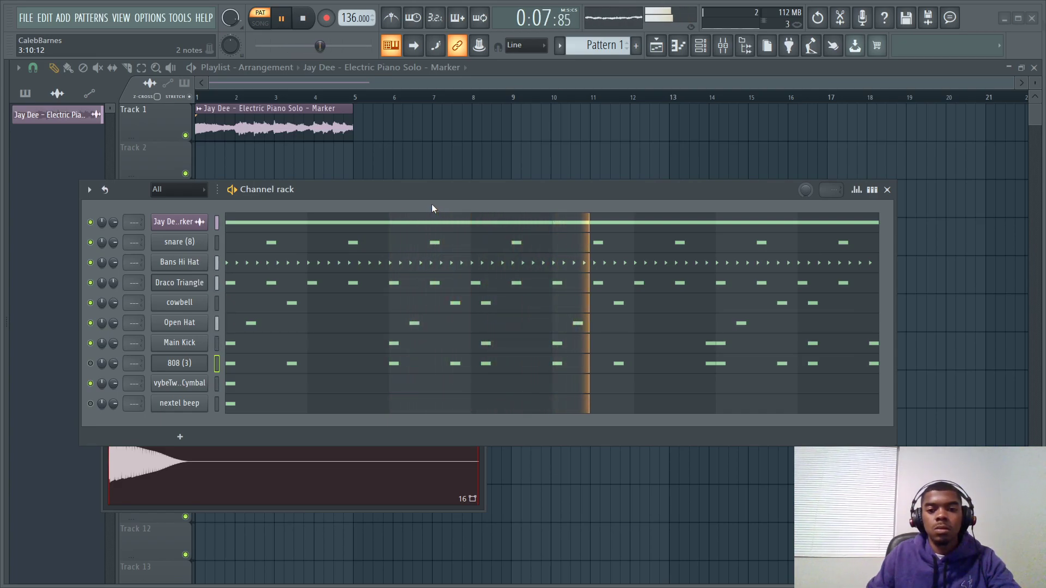
pyautogui.press('space')
# Add C5 notes to the Main Kick midway through bar 2 and at the end of bar 4 during playback
pyautogui.click(528, 348)
pyautogui.press('space')
pyautogui.moveTo(694, 191); pyautogui.dragTo(741, 351)
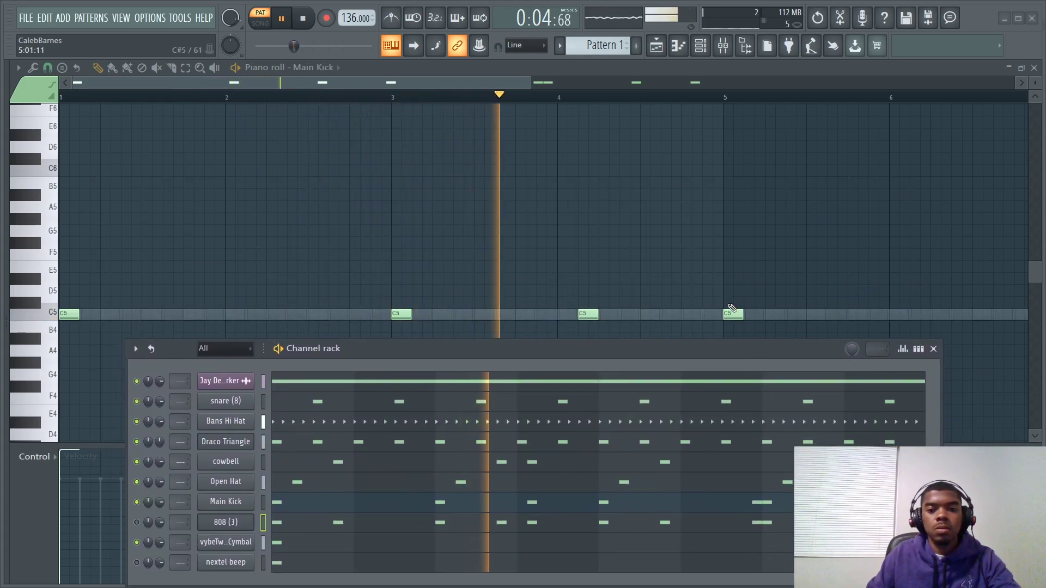
pyautogui.press('space')
pyautogui.press('space')
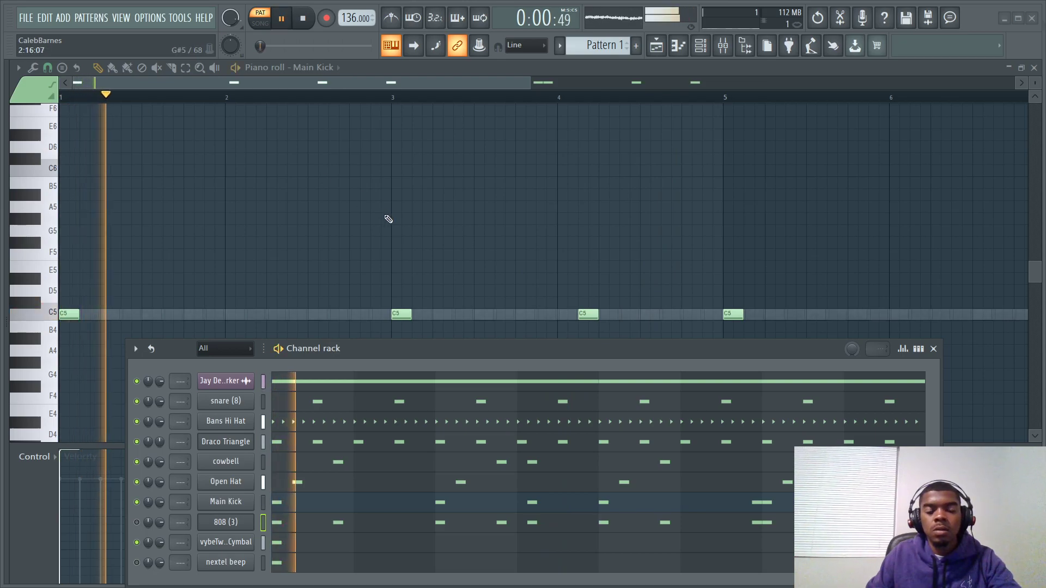
pyautogui.press('space')
pyautogui.press('space')
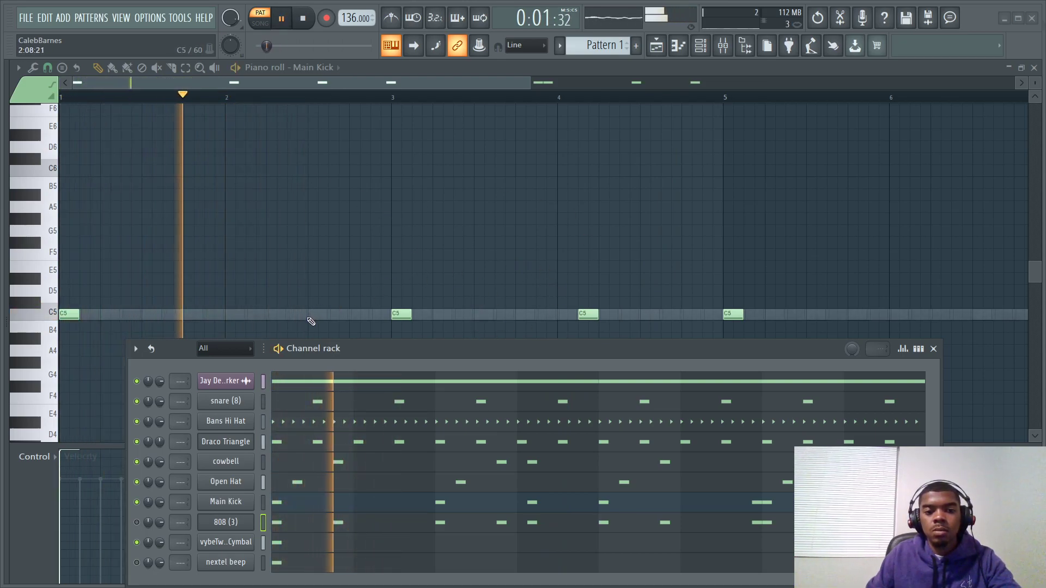
pyautogui.click(308, 315)
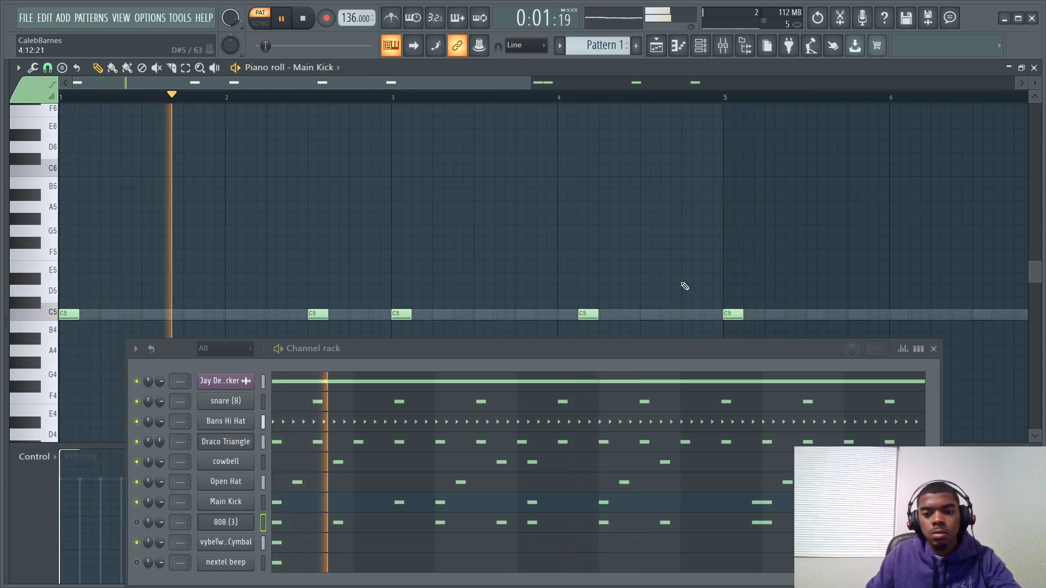
pyautogui.click(703, 314)
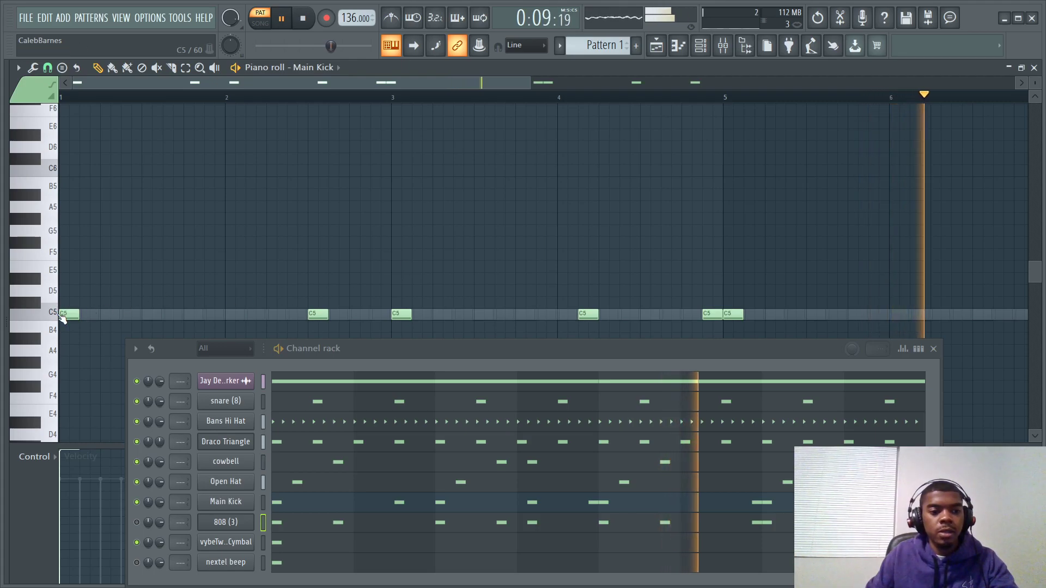
# Try copying all the Main Kick notes up to D5, and play the pattern with 808 (3) unmuted
pyautogui.hotkey('ctrl', 'a')
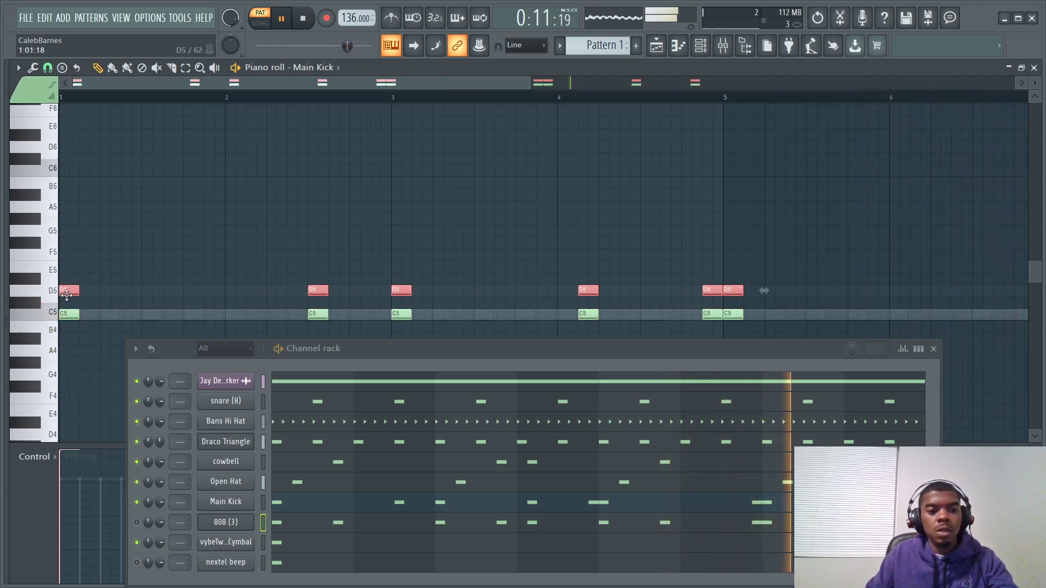
pyautogui.moveTo(620, 350); pyautogui.dragTo(563, 213)
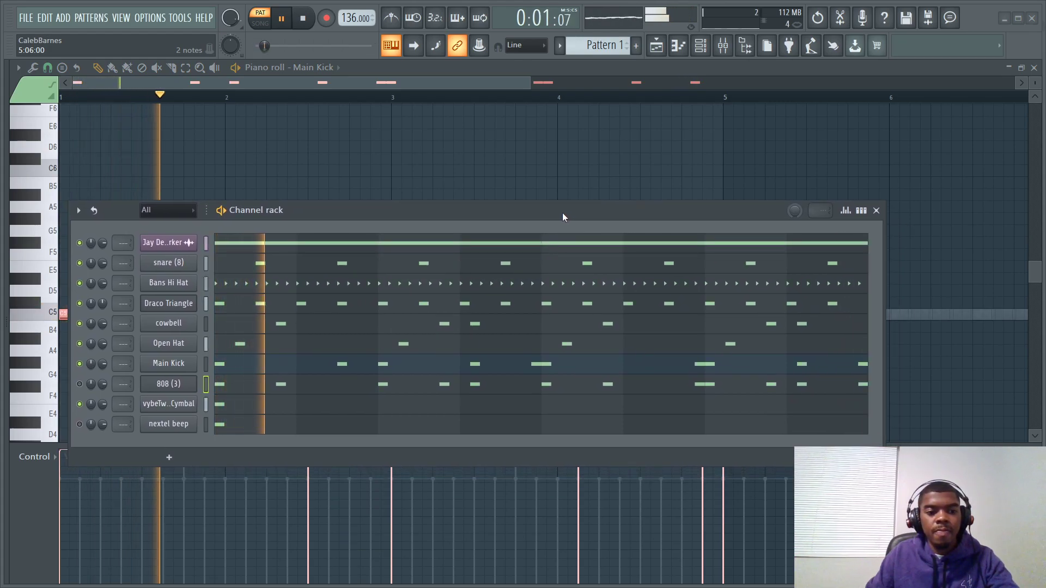
pyautogui.press('space')
pyautogui.press('space')
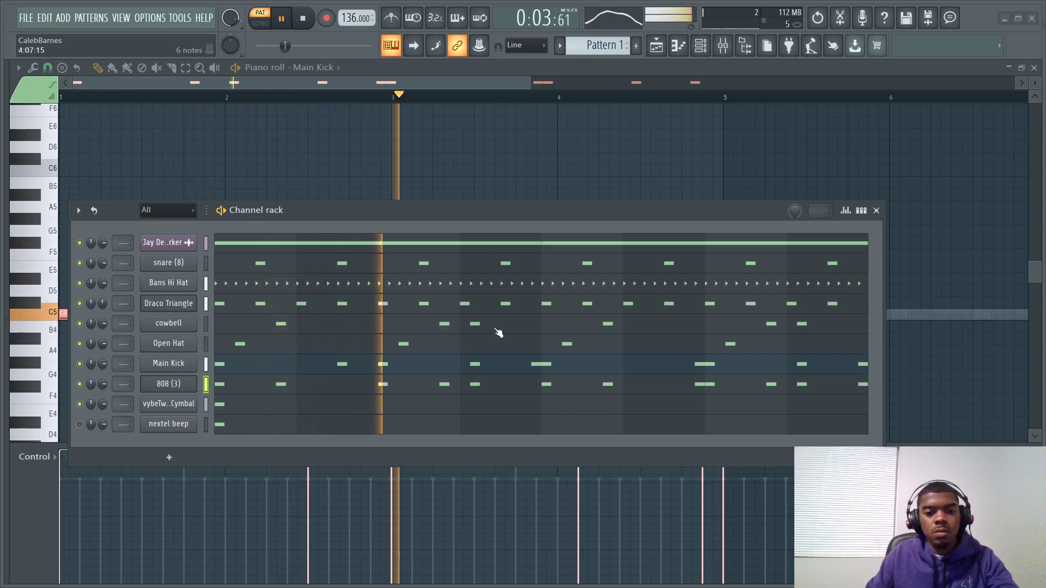
# Add a C5 note to 808 (3) at the end of bar 2 and play the pattern
pyautogui.click(414, 386)
pyautogui.press('space')
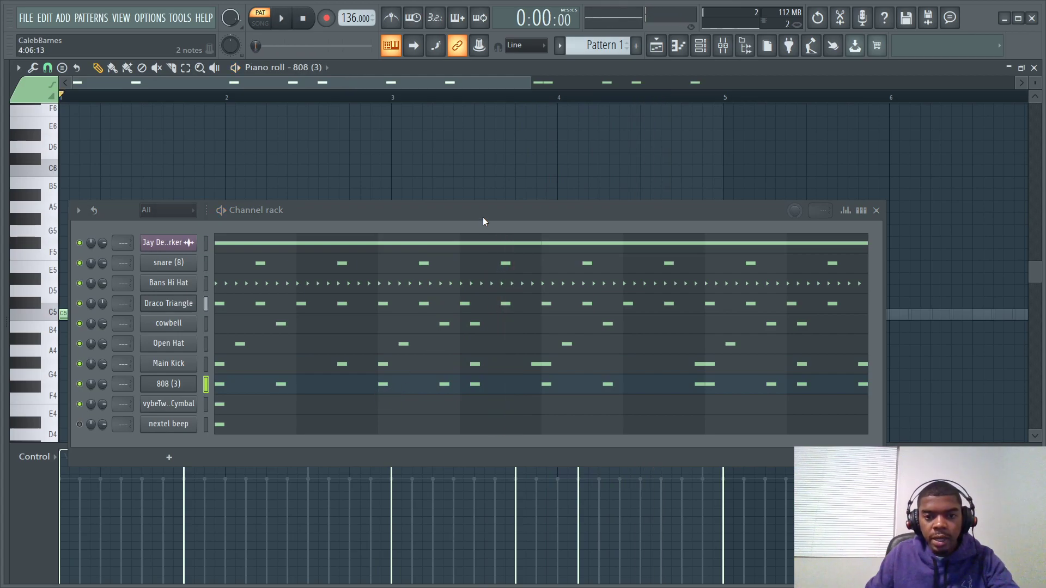
pyautogui.moveTo(483, 217); pyautogui.dragTo(475, 477)
pyautogui.click(370, 315)
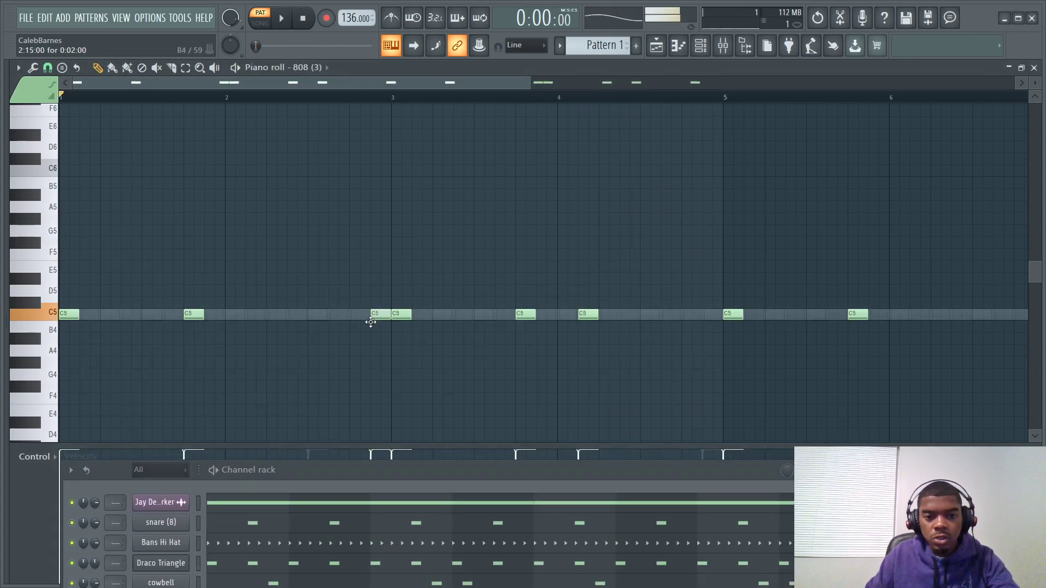
pyautogui.press('space')
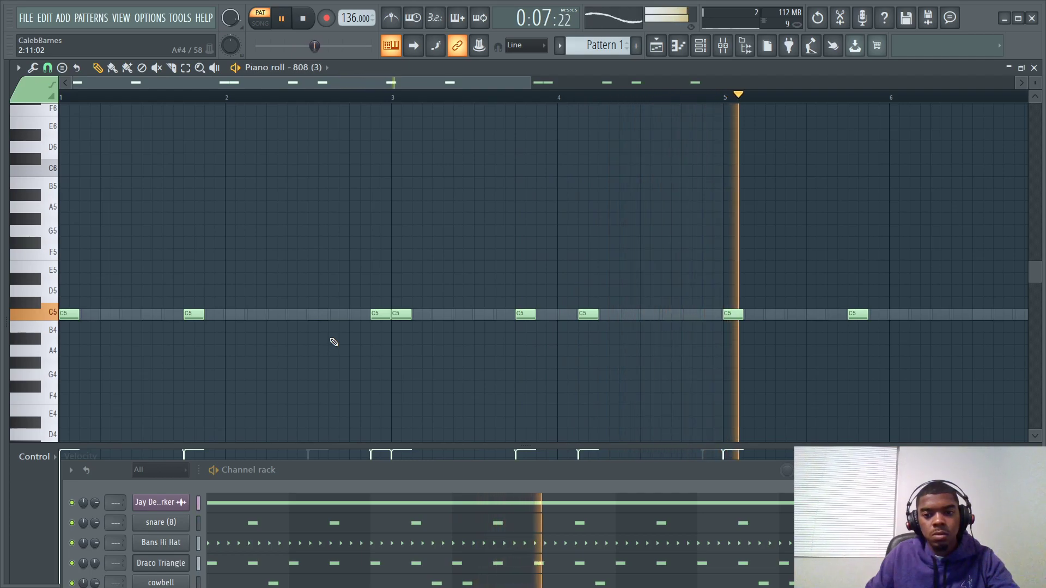
# Listen to the pattern again from the start with the whole channel rack in view
pyautogui.moveTo(552, 473); pyautogui.dragTo(536, 371)
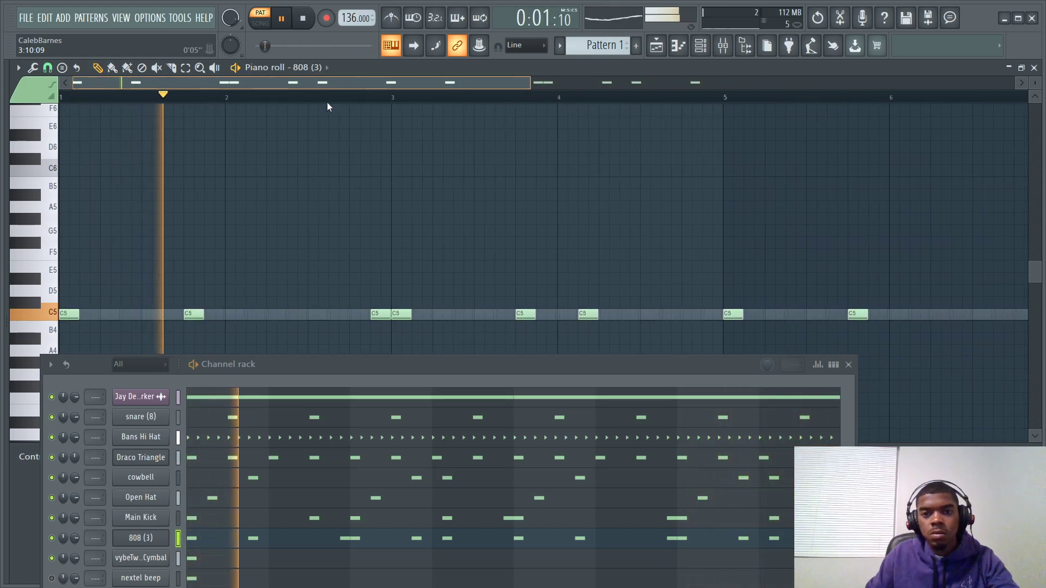
pyautogui.moveTo(564, 366); pyautogui.dragTo(590, 143)
pyautogui.press('space')
pyautogui.press('space')
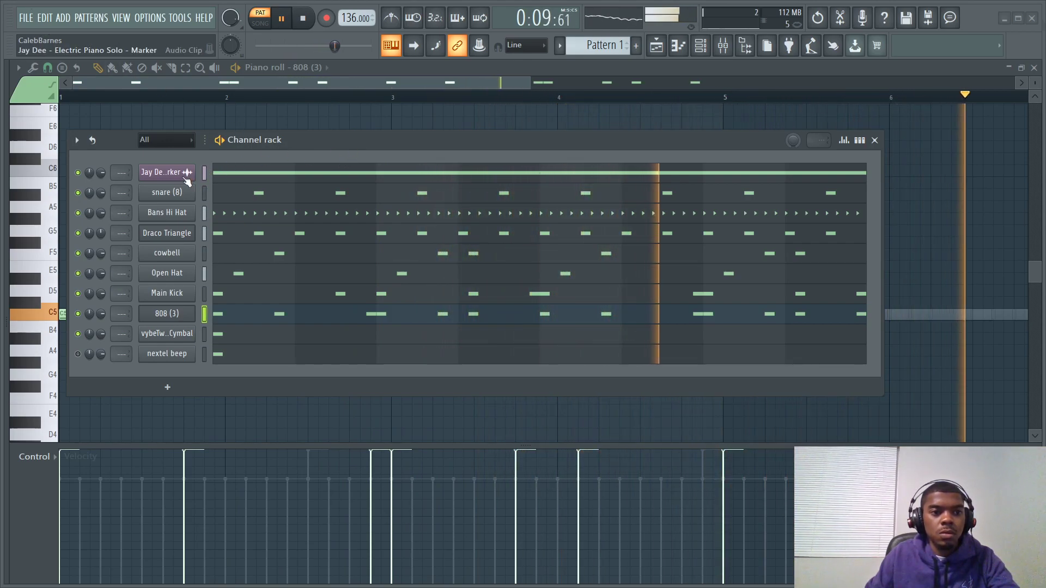
# Close the channel rack, the piano roll and the 808 (3) sample settings
pyautogui.click(875, 140)
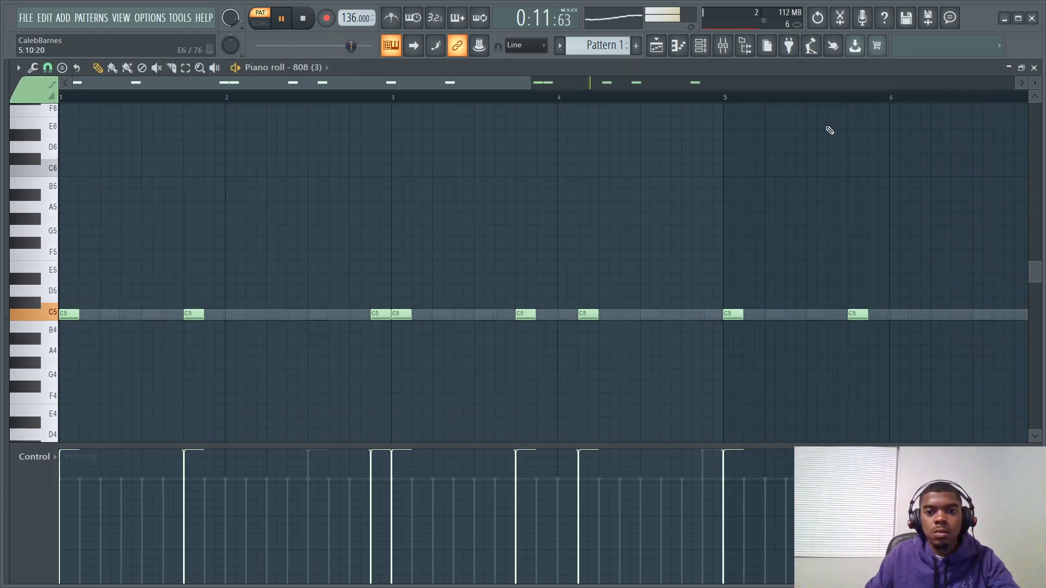
pyautogui.click(1035, 67)
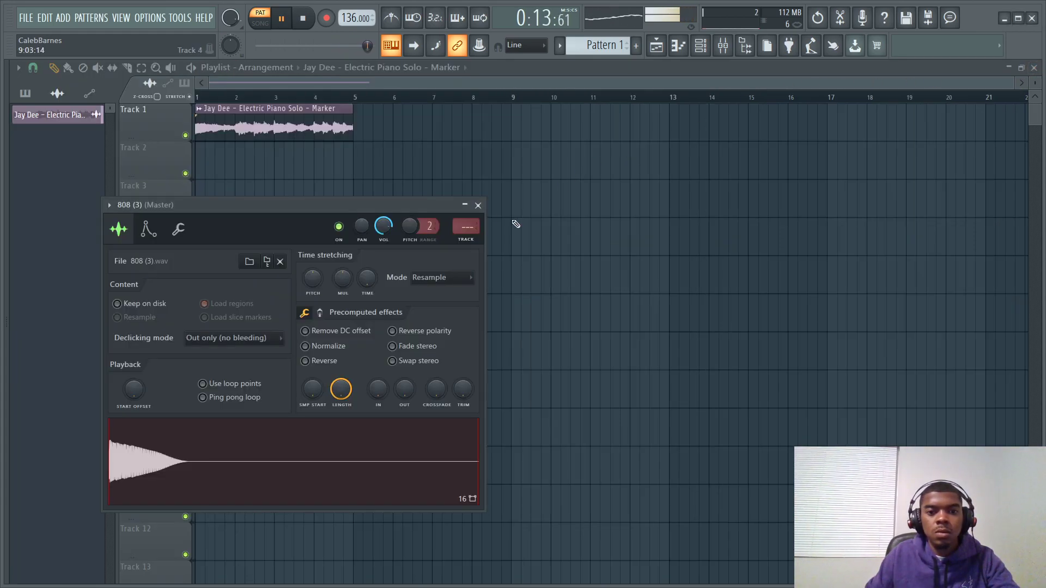
pyautogui.click(478, 206)
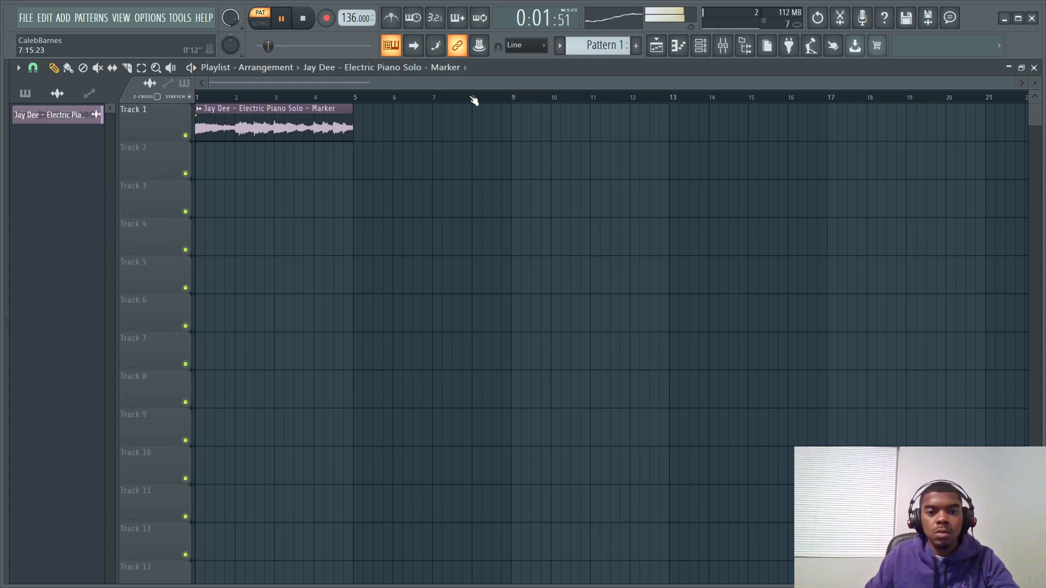
# Start saving the project under a new name and open the FL Projects folder on the Extreme SSD (E:) drive
pyautogui.click(26, 18)
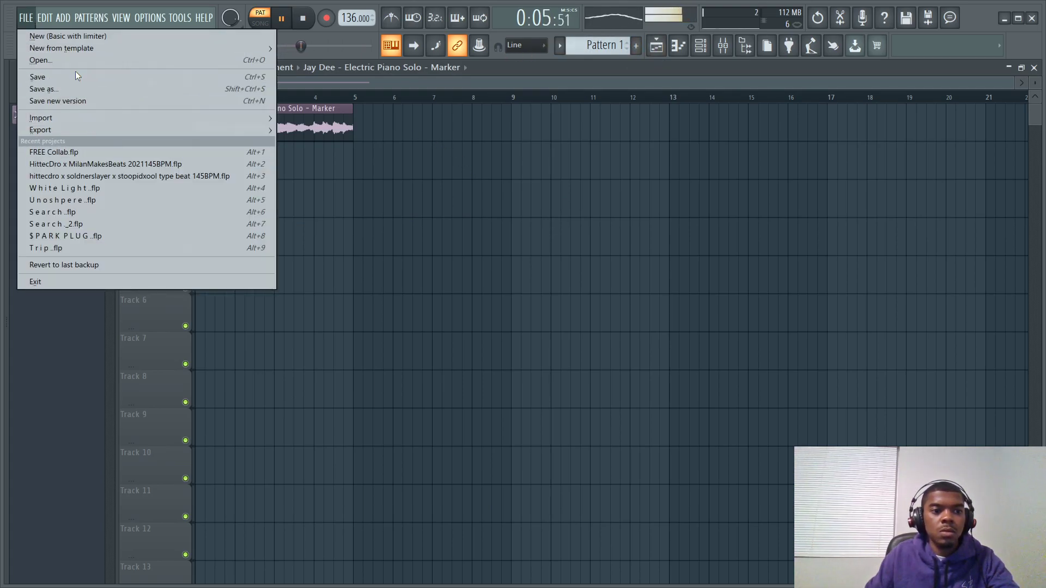
pyautogui.click(54, 76)
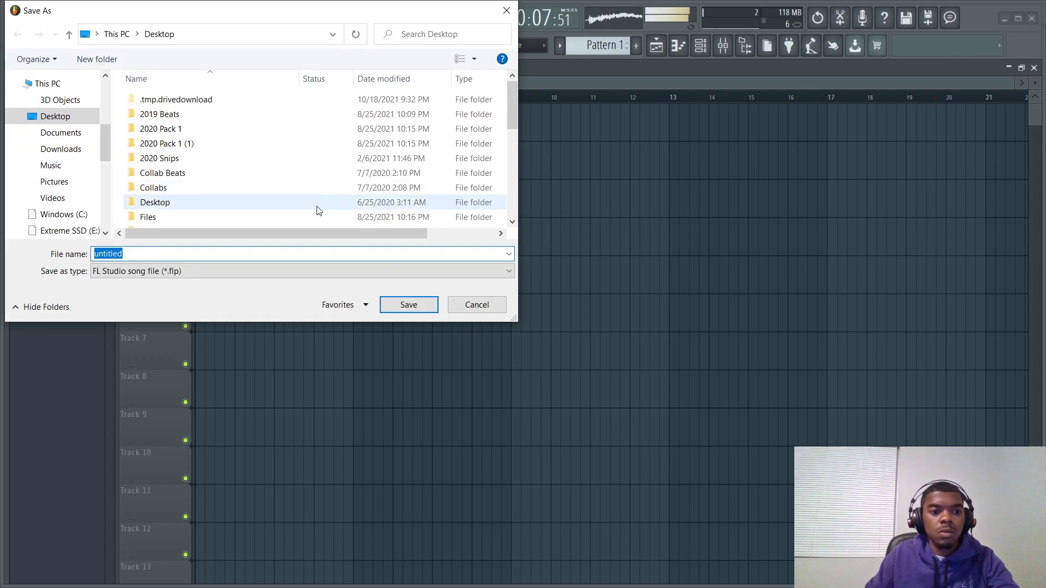
pyautogui.moveTo(109, 136); pyautogui.dragTo(127, 220)
pyautogui.click(70, 195)
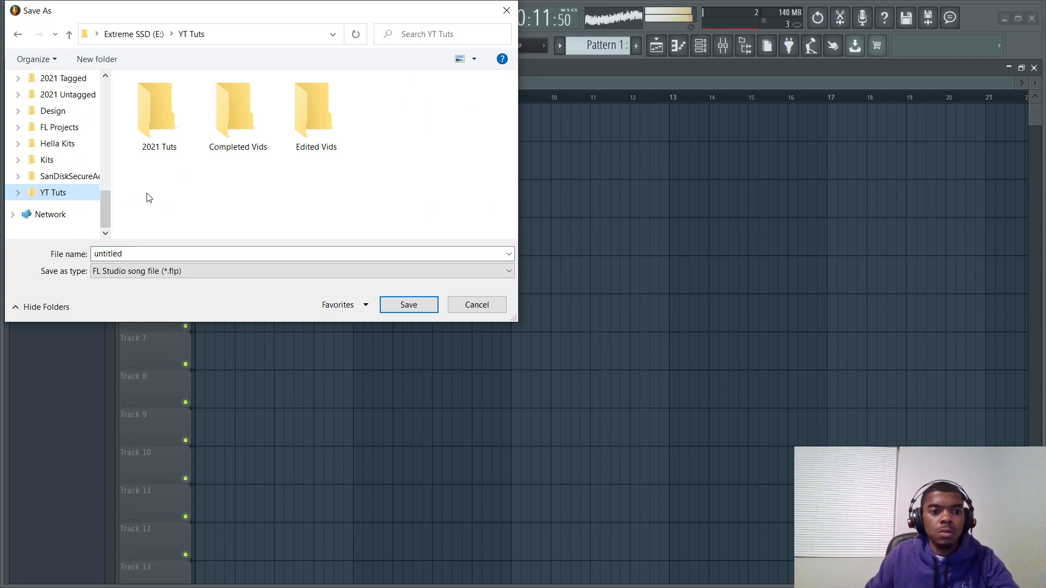
pyautogui.moveTo(109, 207); pyautogui.dragTo(126, 257)
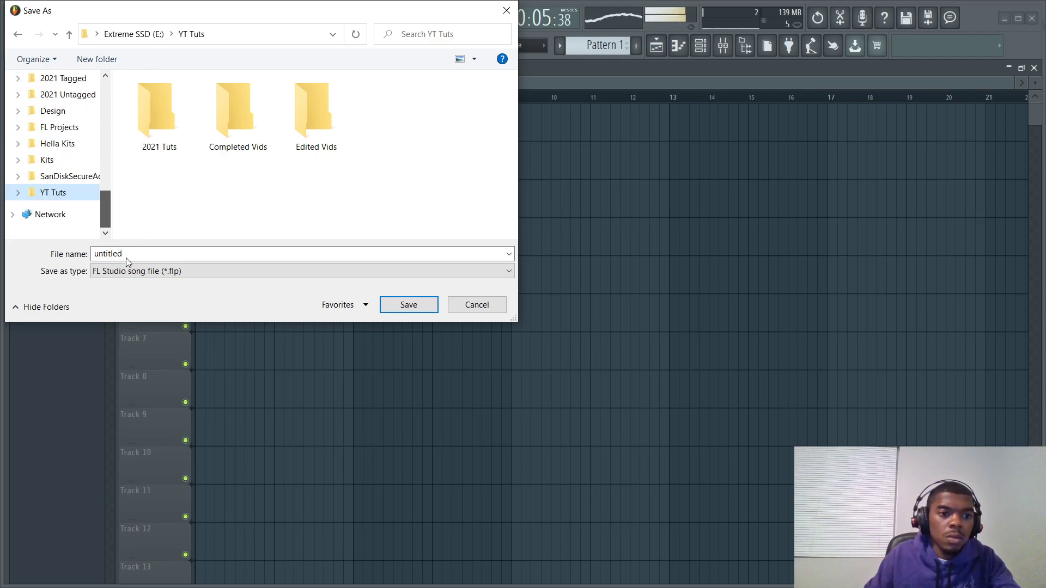
pyautogui.click(78, 129)
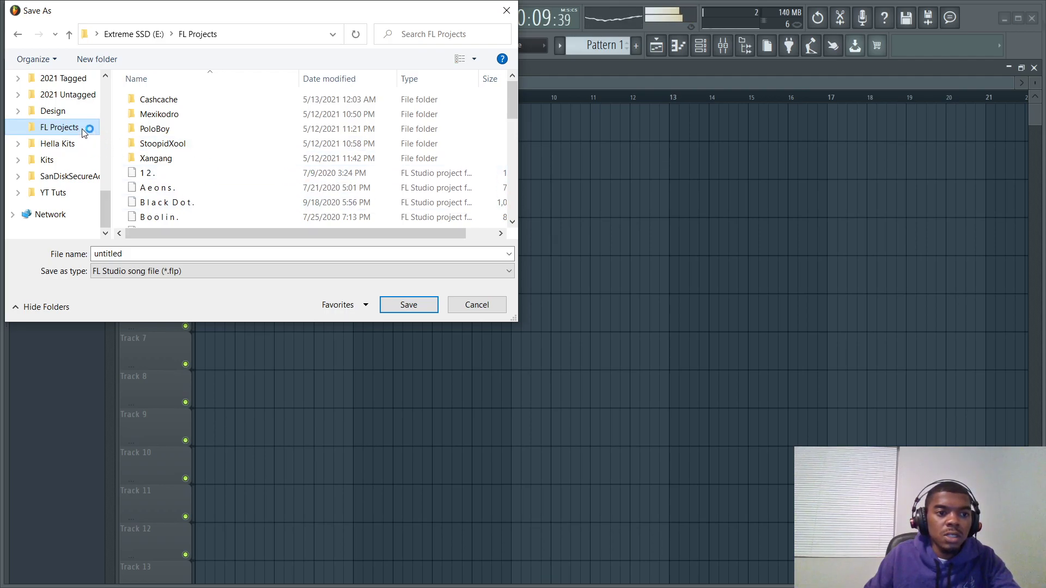
pyautogui.scroll(-10, 212, 182)
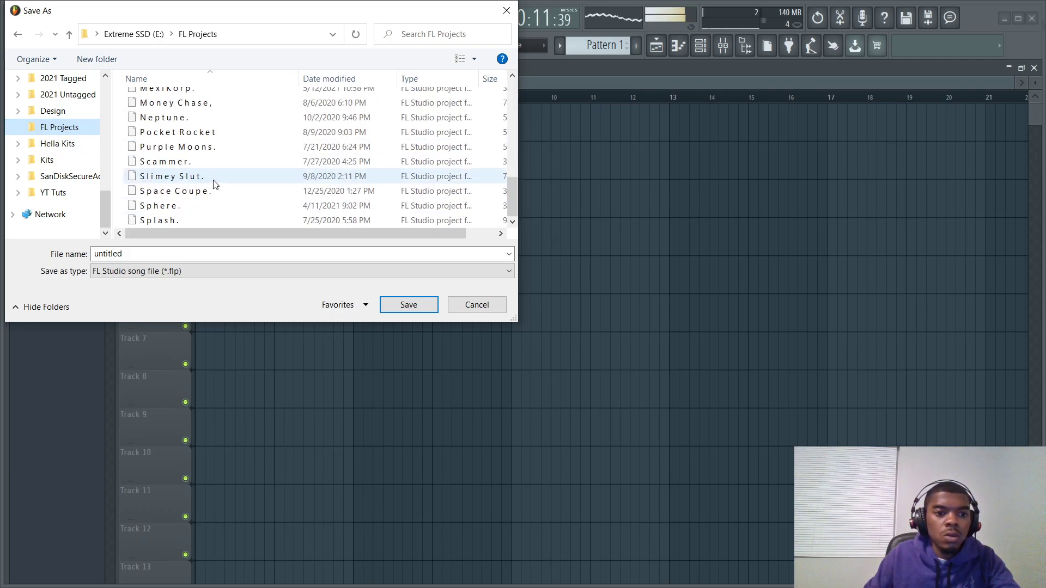
pyautogui.scroll(10, 216, 186)
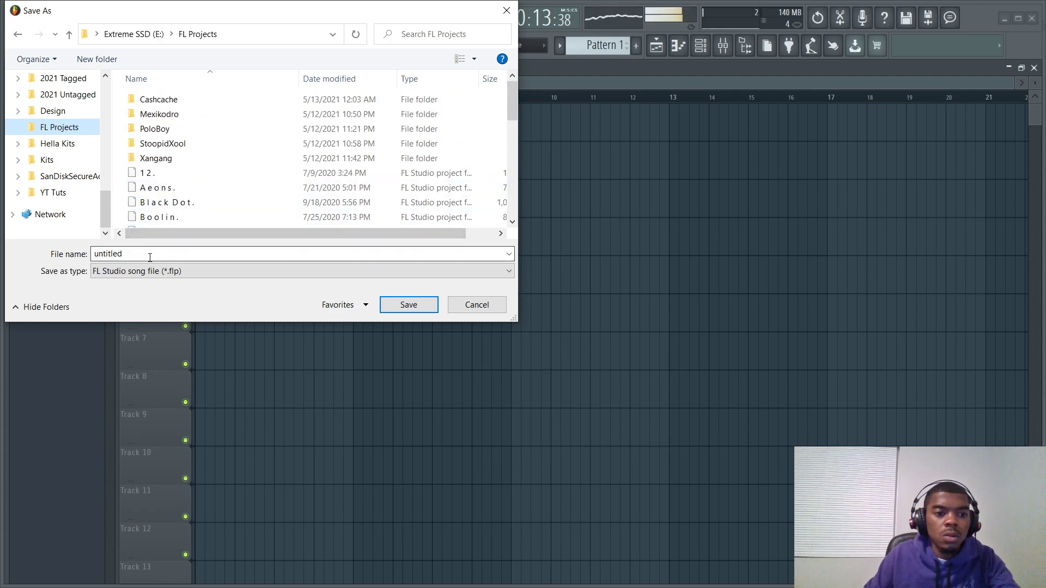
# Save the project there with the file name Sample Vid for YT 10.23
pyautogui.write('Sample Vid for YT 10/23')
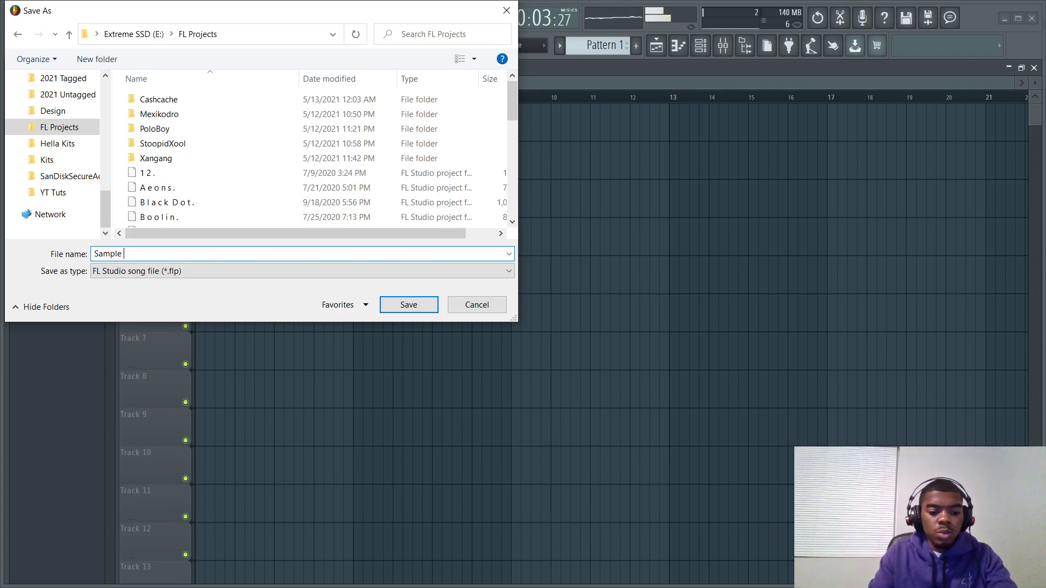
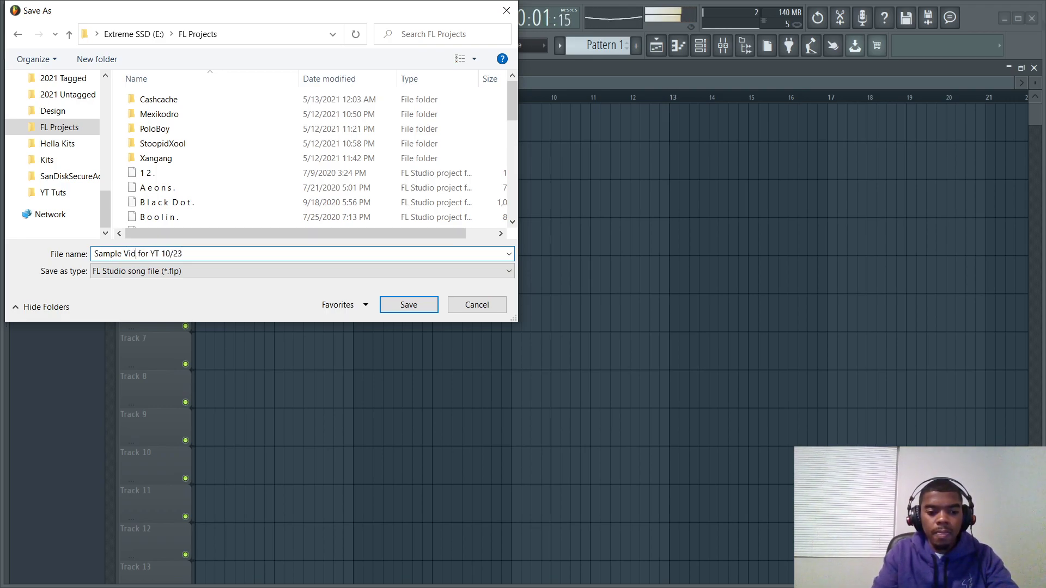
pyautogui.click(409, 307)
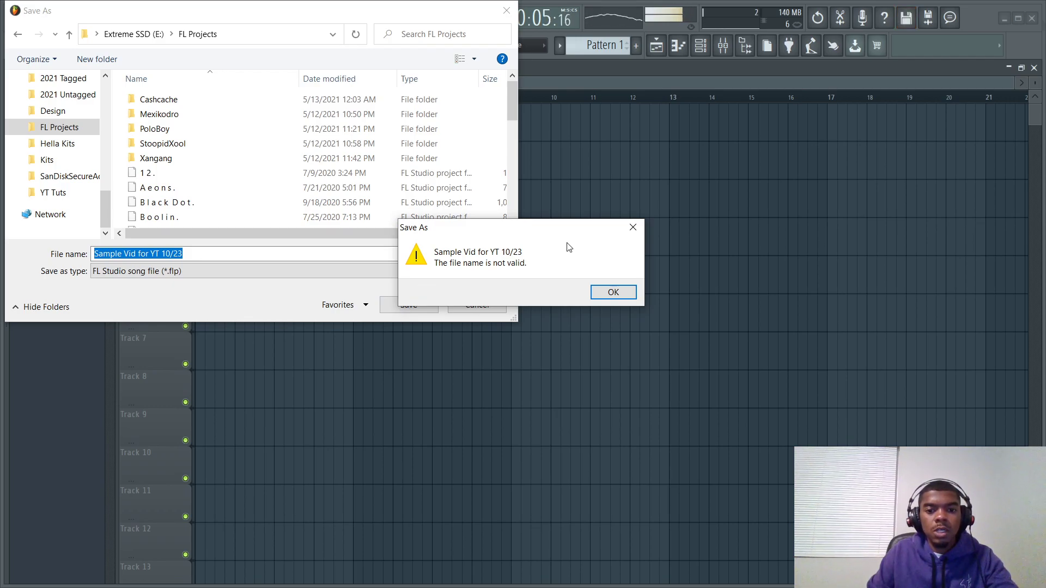
pyautogui.click(610, 288)
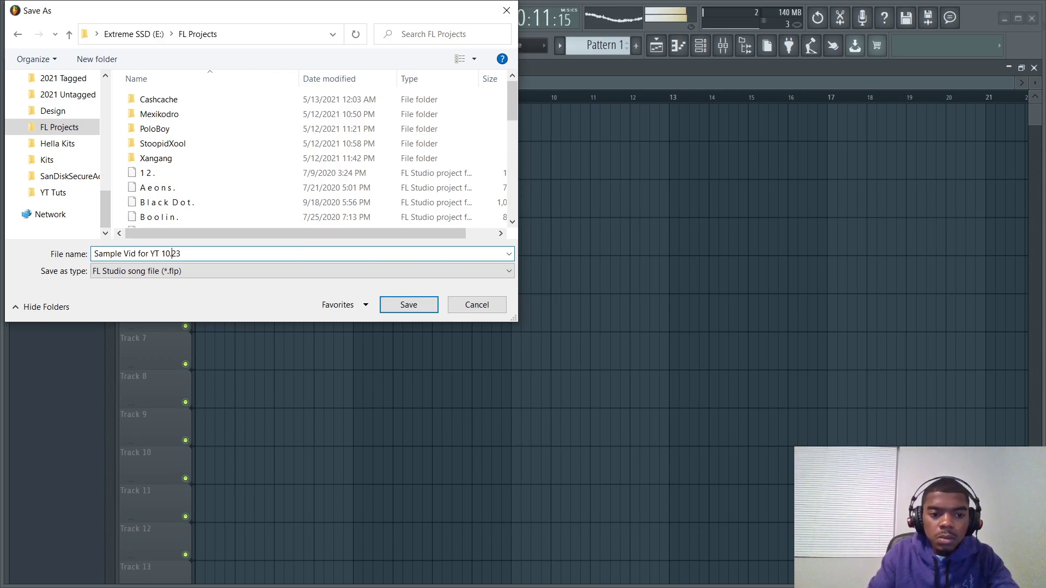
pyautogui.click(420, 309)
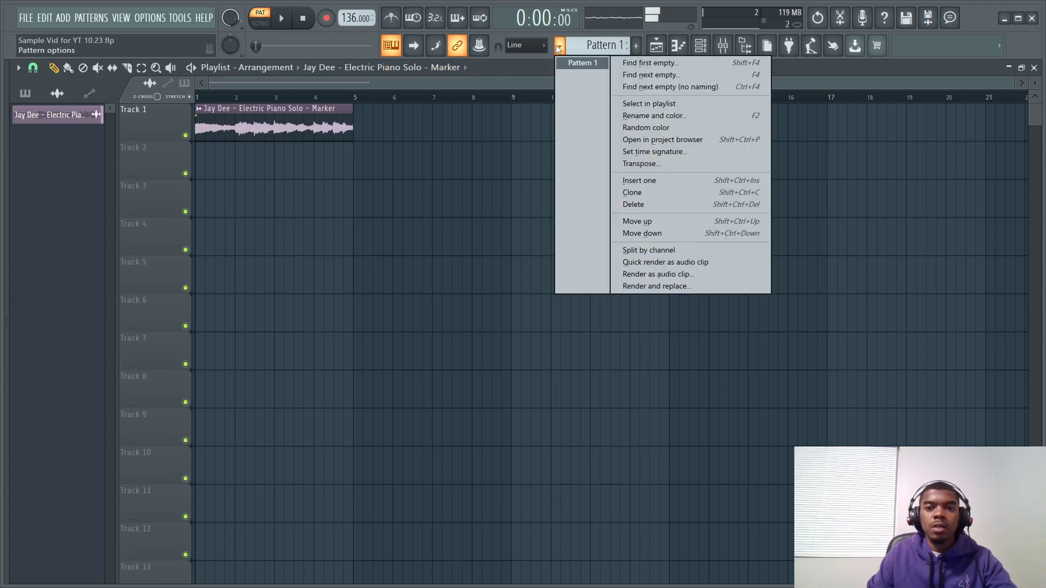
# Assign the first nine channels, from the Jay Dee sample to vybeTwerkCymbal, to mixer tracks 1 to 9 in order
pyautogui.click(701, 45)
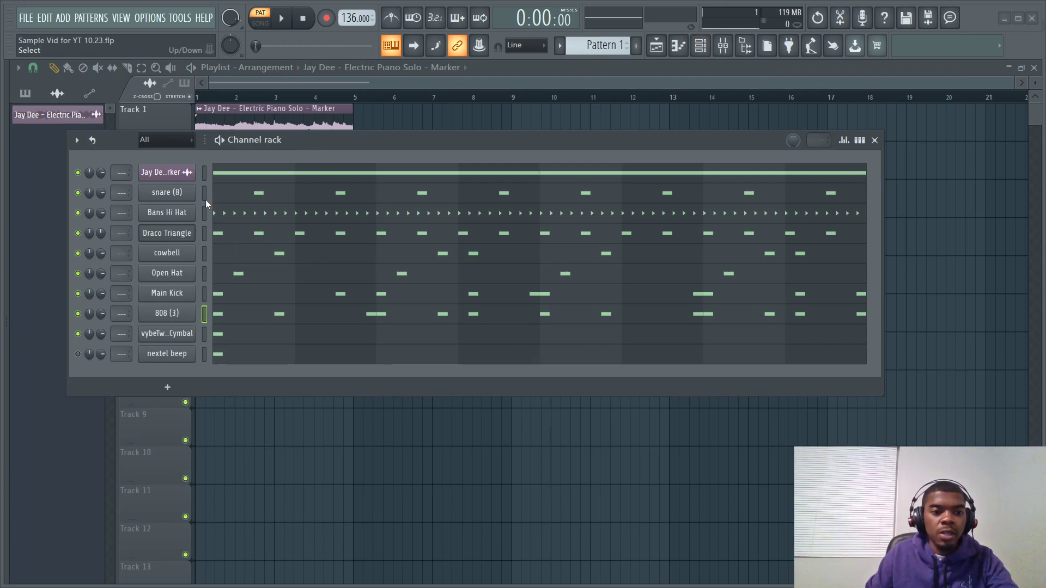
pyautogui.moveTo(121, 172); pyautogui.dragTo(128, 294)
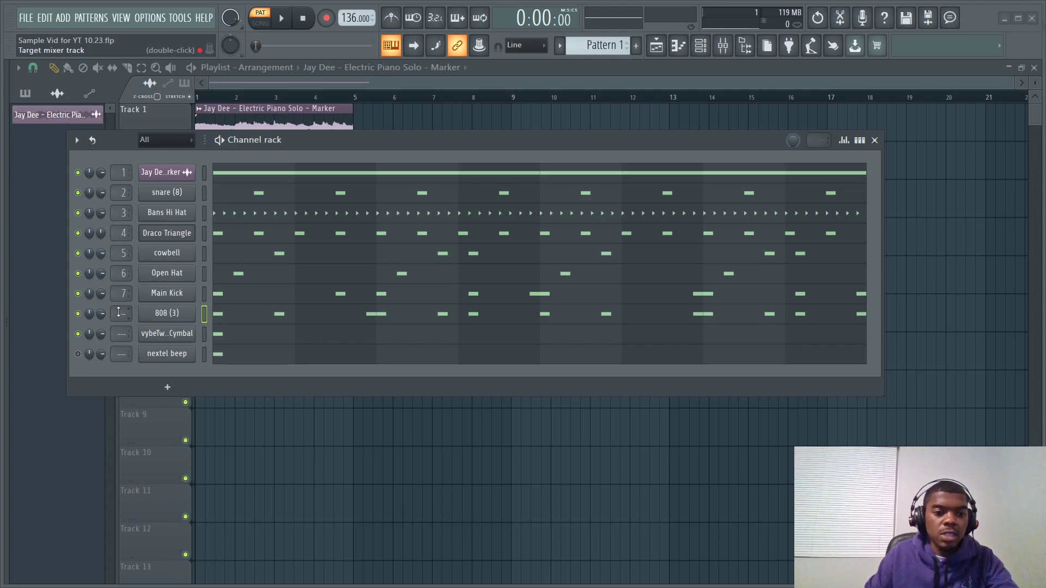
pyautogui.moveTo(128, 314); pyautogui.dragTo(128, 313)
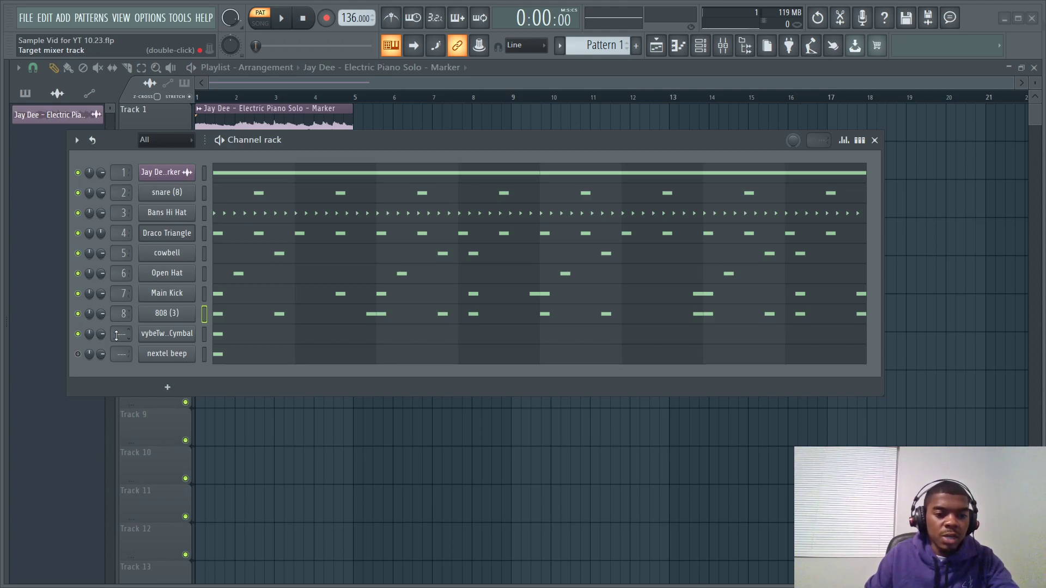
pyautogui.moveTo(116, 335); pyautogui.dragTo(116, 333)
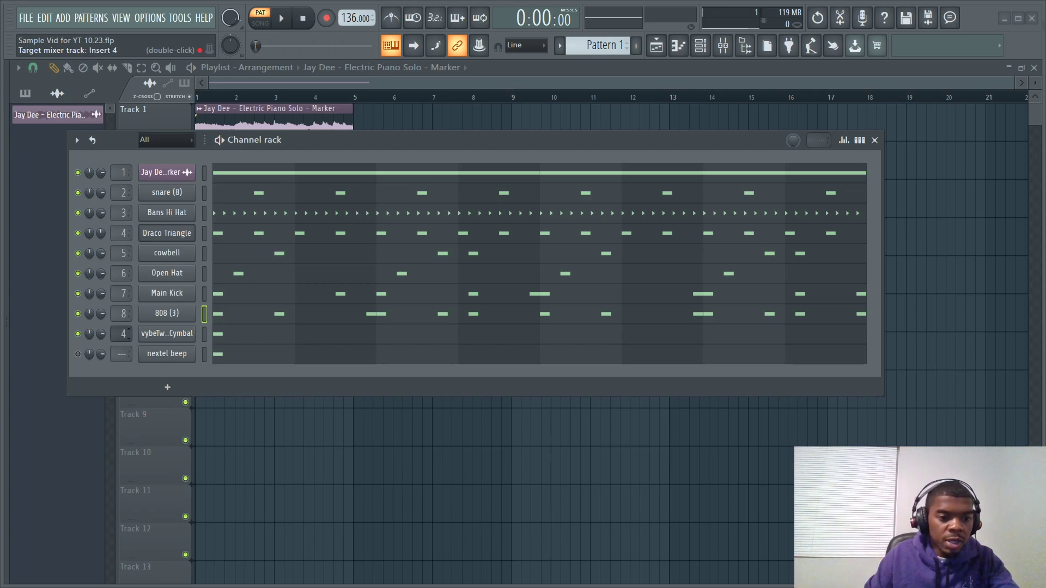
pyautogui.scroll(1, 128, 334)
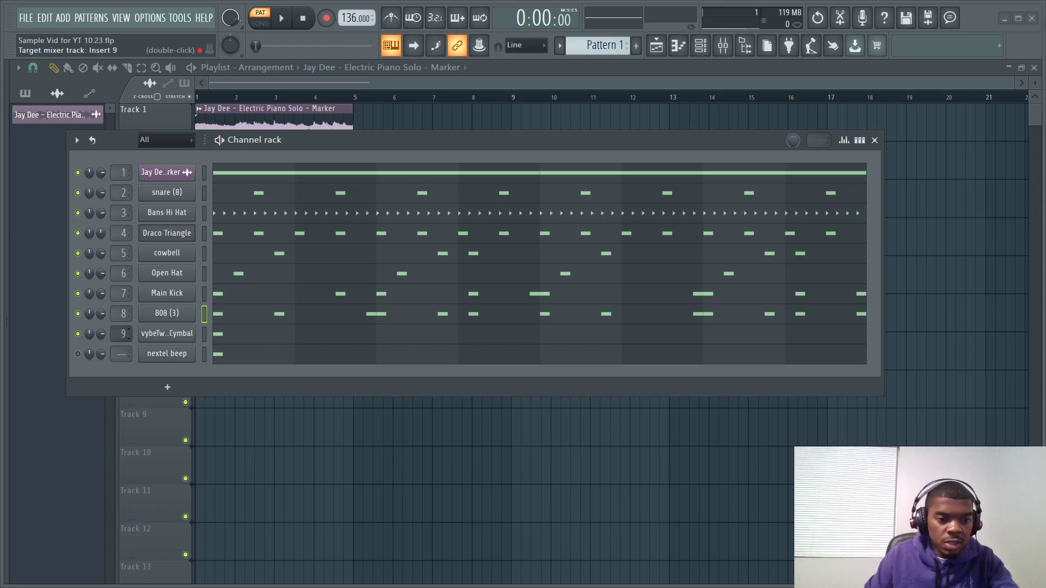
pyautogui.click(79, 355)
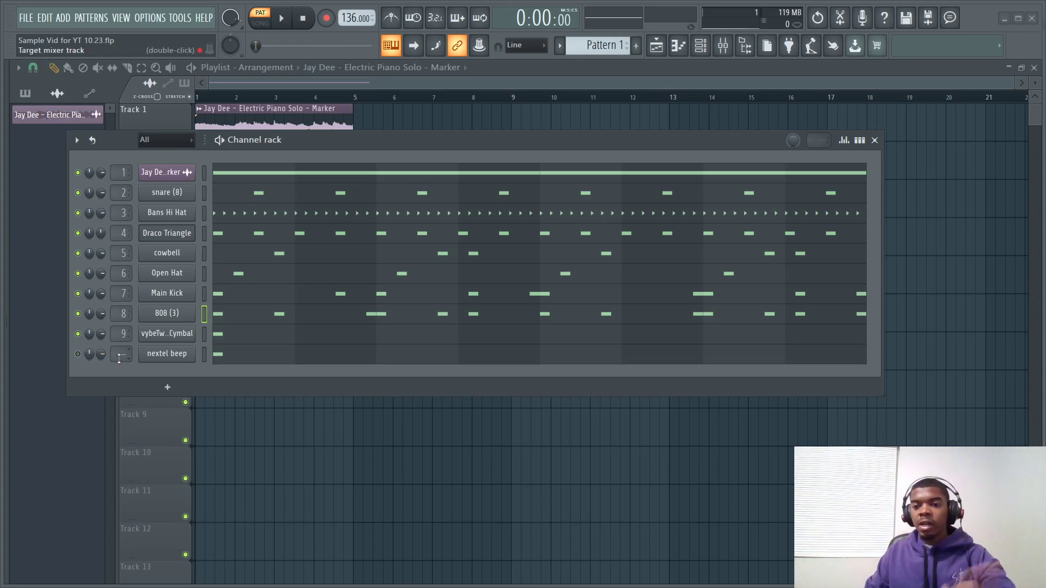
# Shift the channel rack slightly upward and save the project again
pyautogui.moveTo(396, 140); pyautogui.dragTo(398, 130)
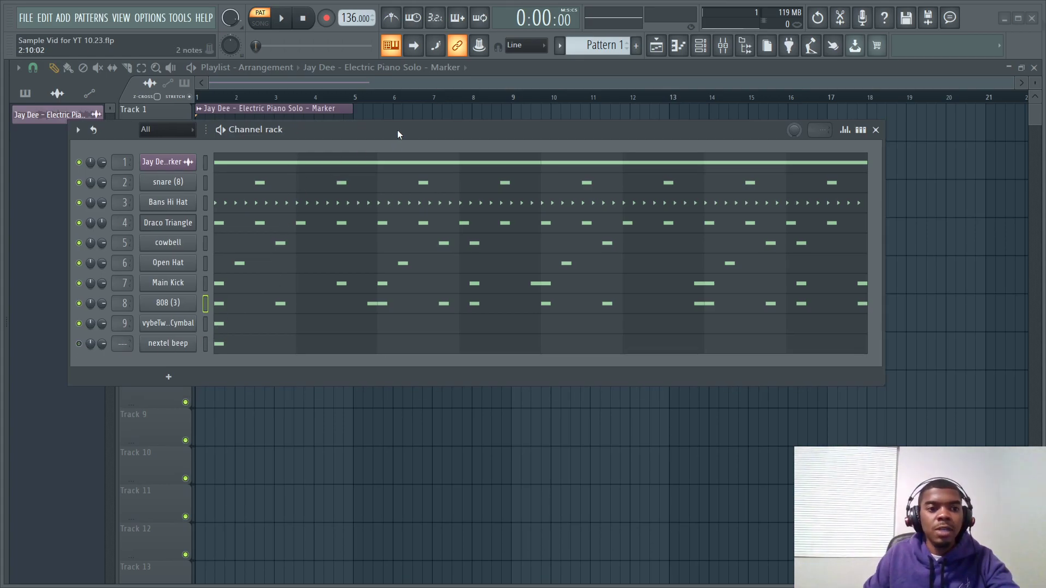
pyautogui.click(33, 21)
pyautogui.click(67, 82)
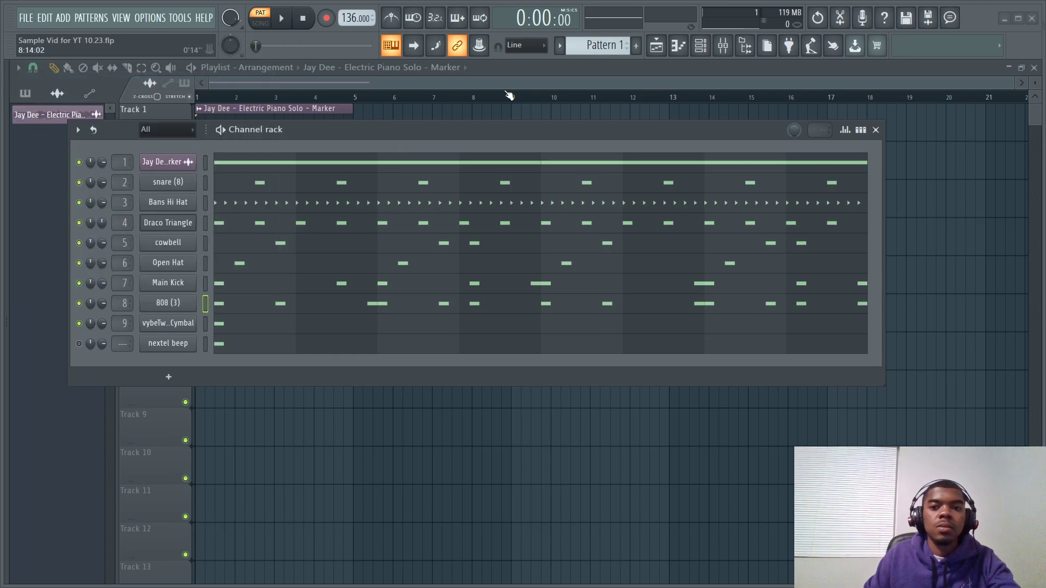
# Move the channel rack down clear of the first playlist tracks and split Pattern 1 by channel
pyautogui.moveTo(515, 134); pyautogui.dragTo(645, 118)
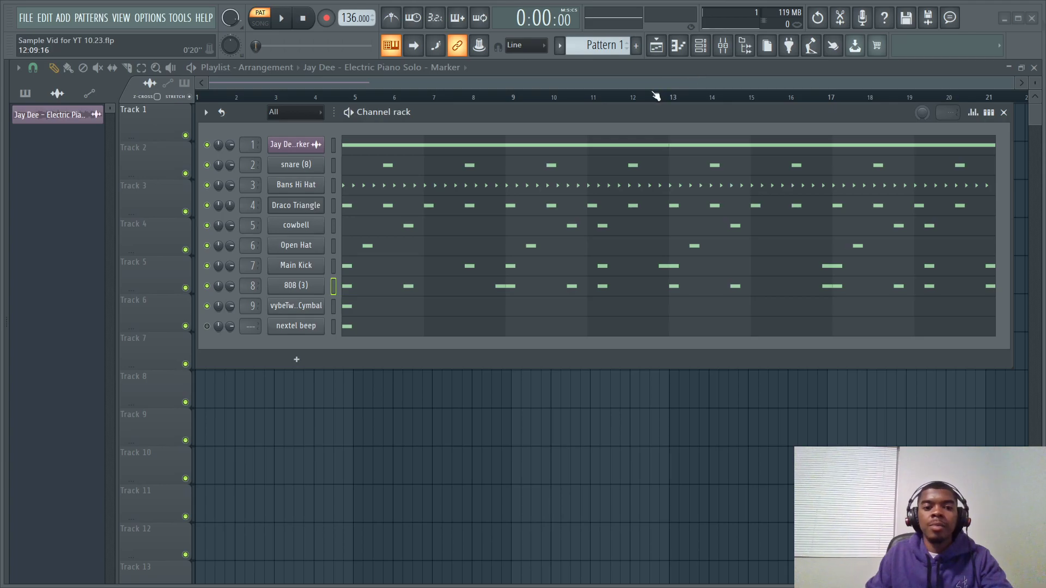
pyautogui.moveTo(558, 111); pyautogui.dragTo(557, 266)
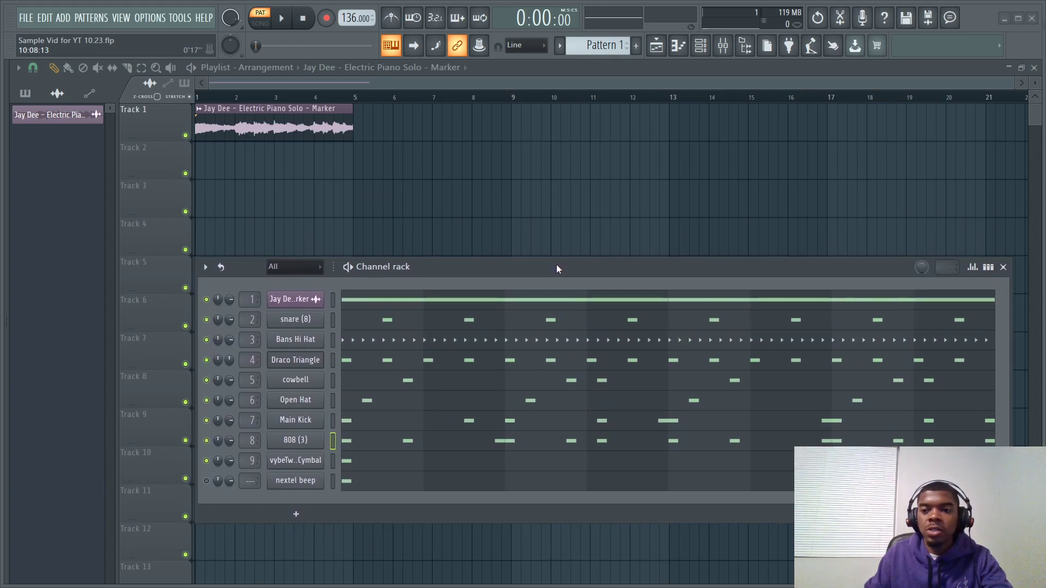
pyautogui.click(562, 47)
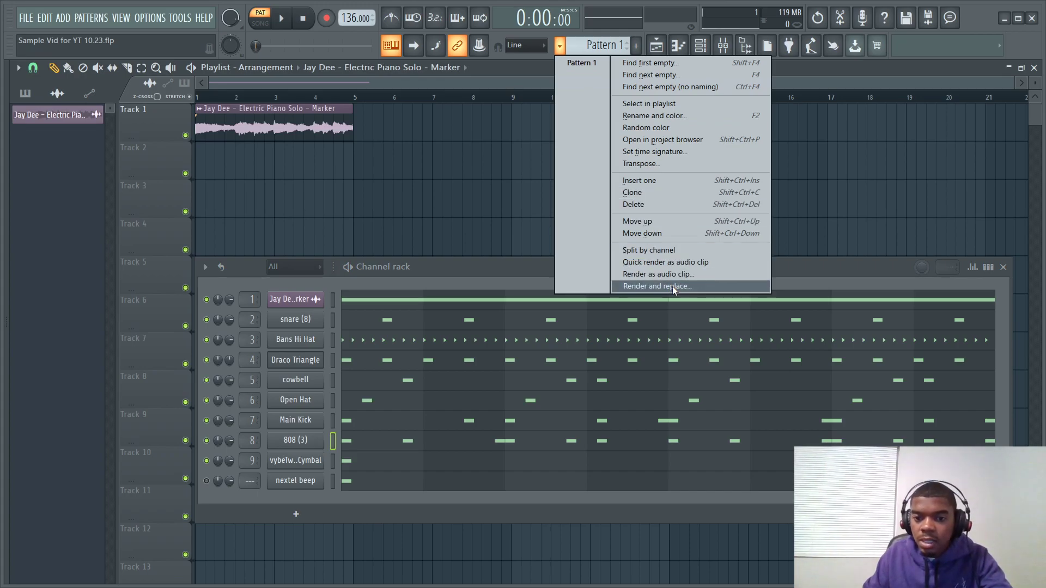
pyautogui.click(675, 250)
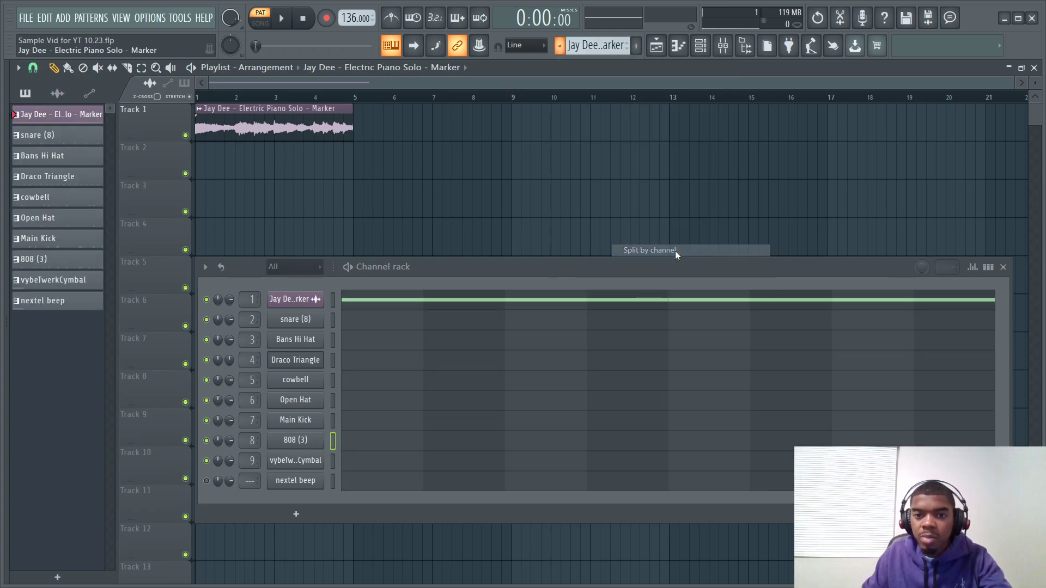
# Select the patterns from nextel beep up to snare (8) and place them together at bar 1 on playlist Tracks 2 to 10
pyautogui.click(72, 305)
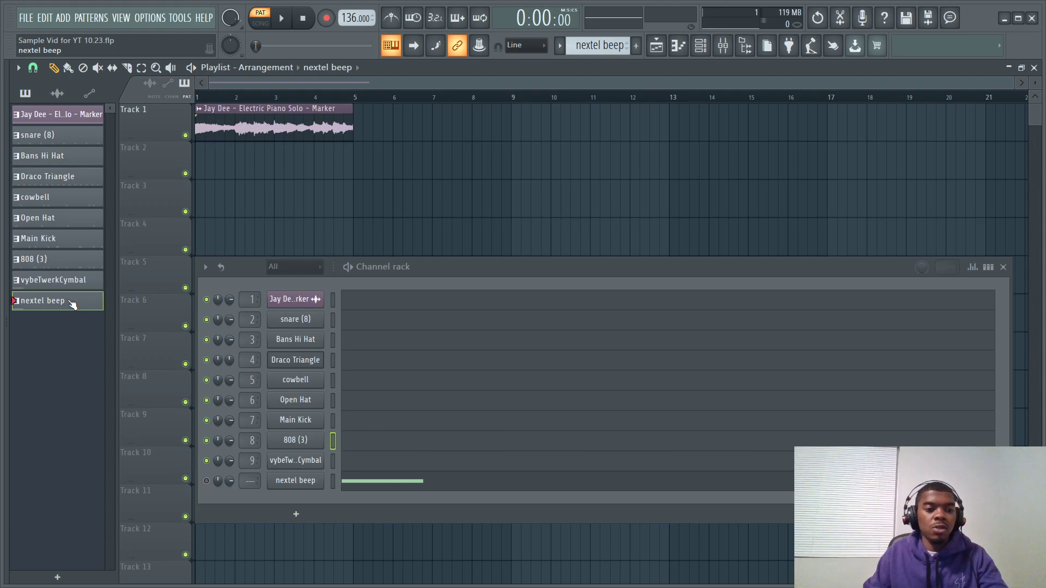
pyautogui.click(67, 136)
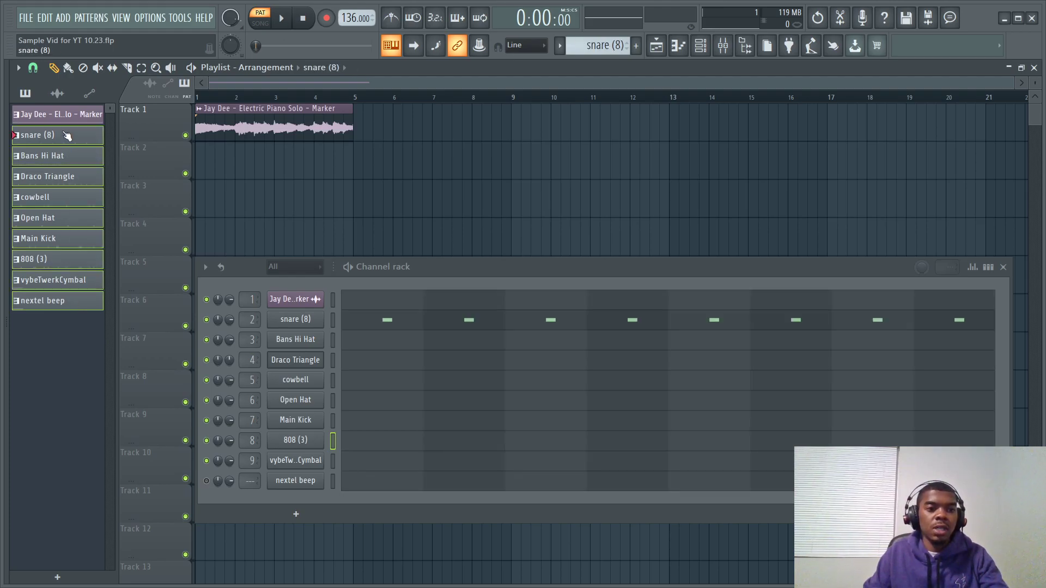
pyautogui.moveTo(67, 136); pyautogui.dragTo(205, 157)
# Add a second Electric Piano Solo clip at bar 5 on Track 1 and close the channel rack
pyautogui.click(309, 125)
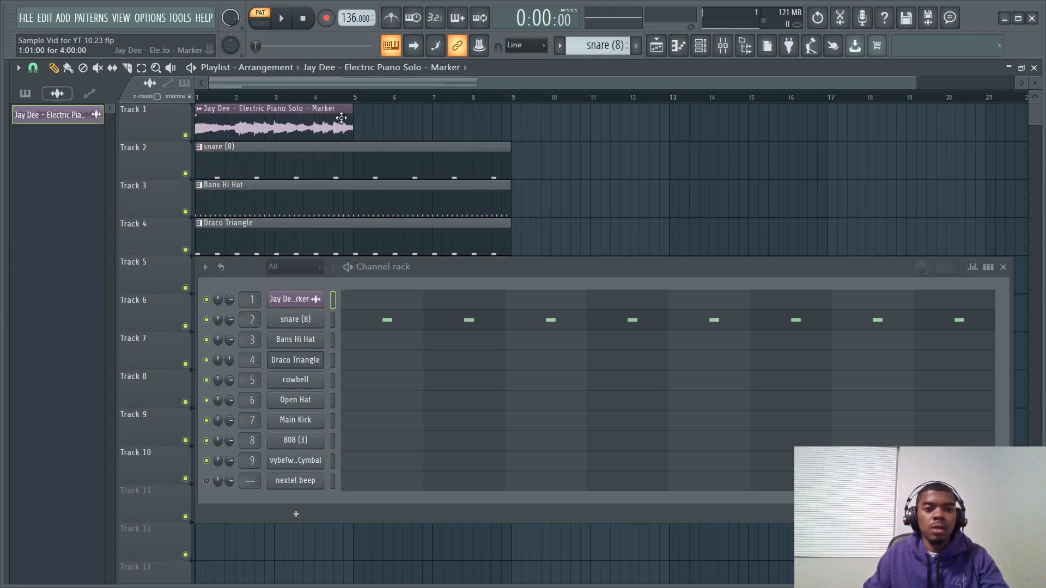
pyautogui.click(365, 126)
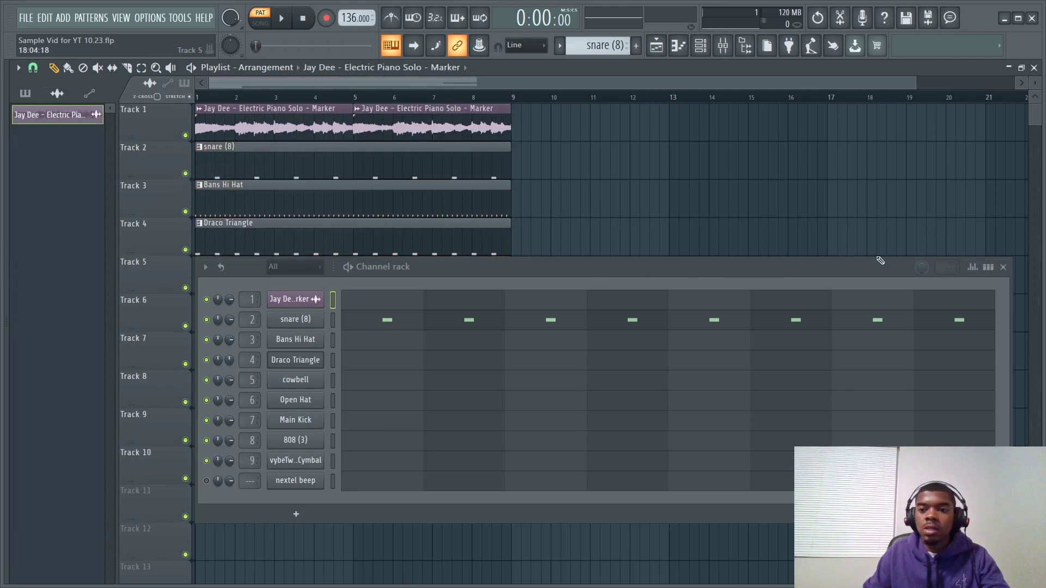
pyautogui.click(1003, 267)
pyautogui.moveTo(470, 300); pyautogui.dragTo(505, 338)
# Lock playlist Tracks 1 to 4 to their content, from the Electric Piano Solo sample to Draco Triangle
pyautogui.rightClick(164, 119)
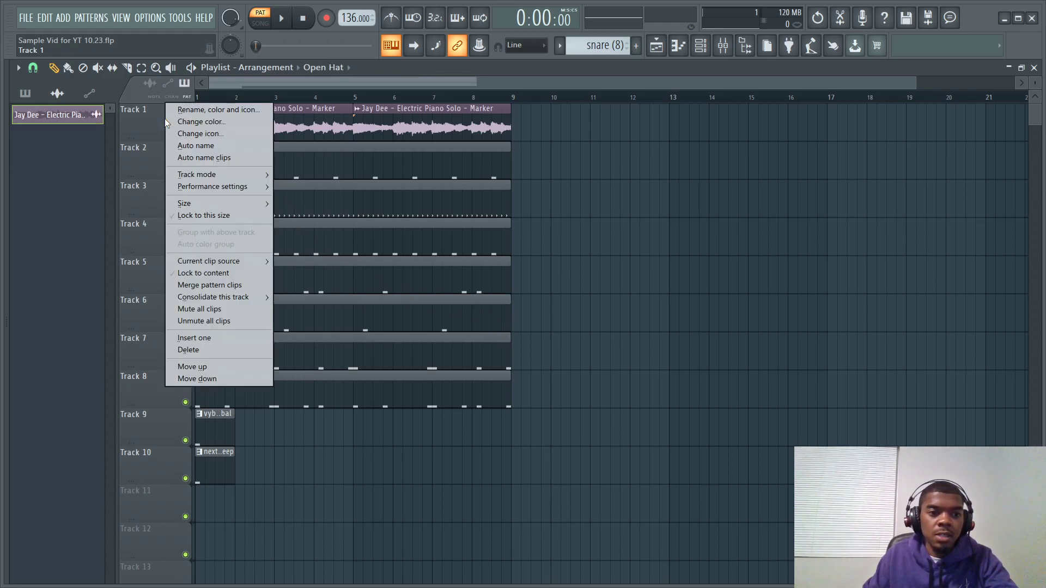
pyautogui.click(210, 271)
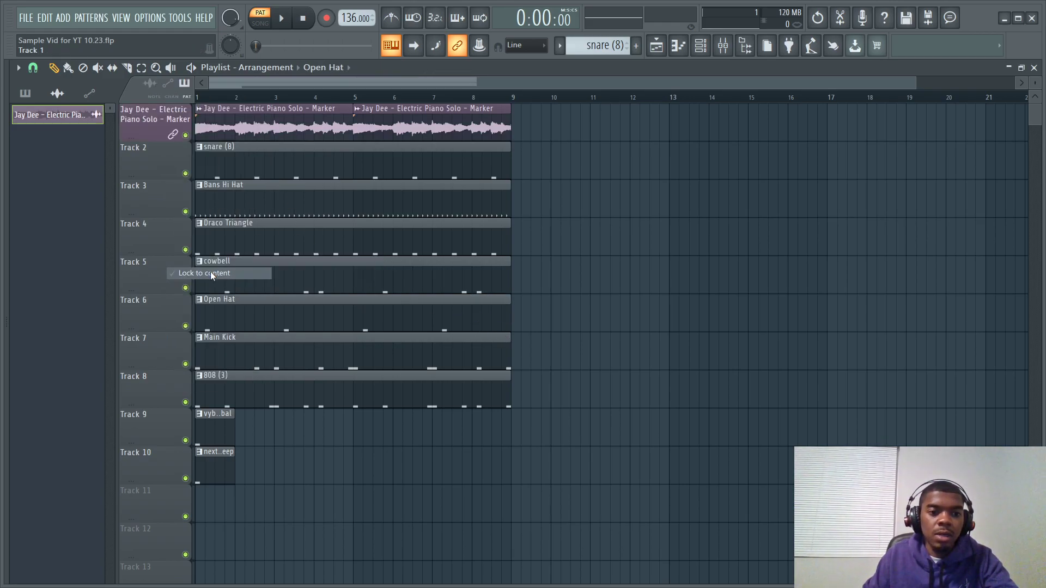
pyautogui.rightClick(163, 152)
pyautogui.click(198, 312)
pyautogui.rightClick(162, 191)
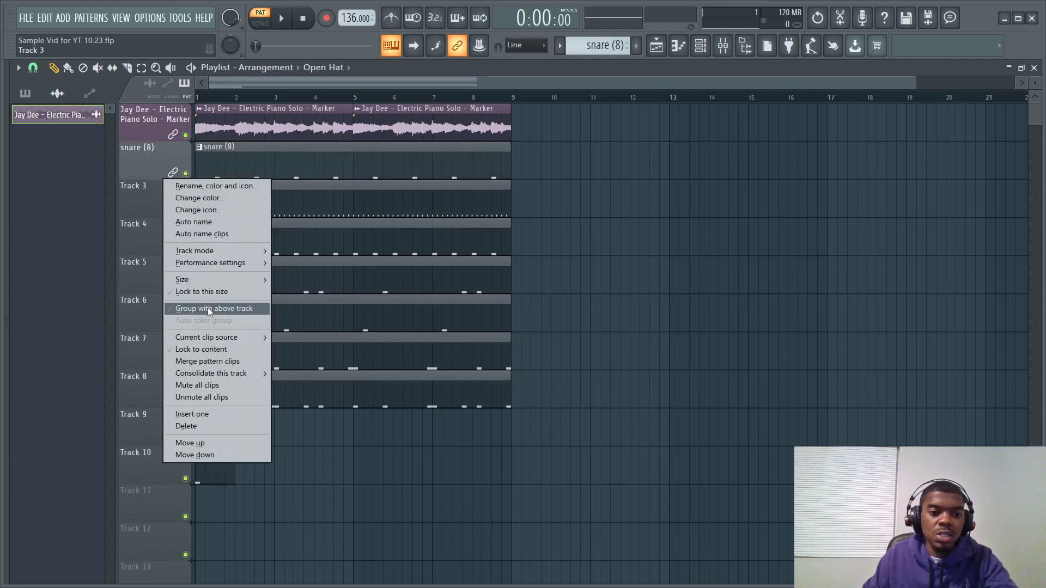
pyautogui.click(204, 350)
pyautogui.rightClick(162, 229)
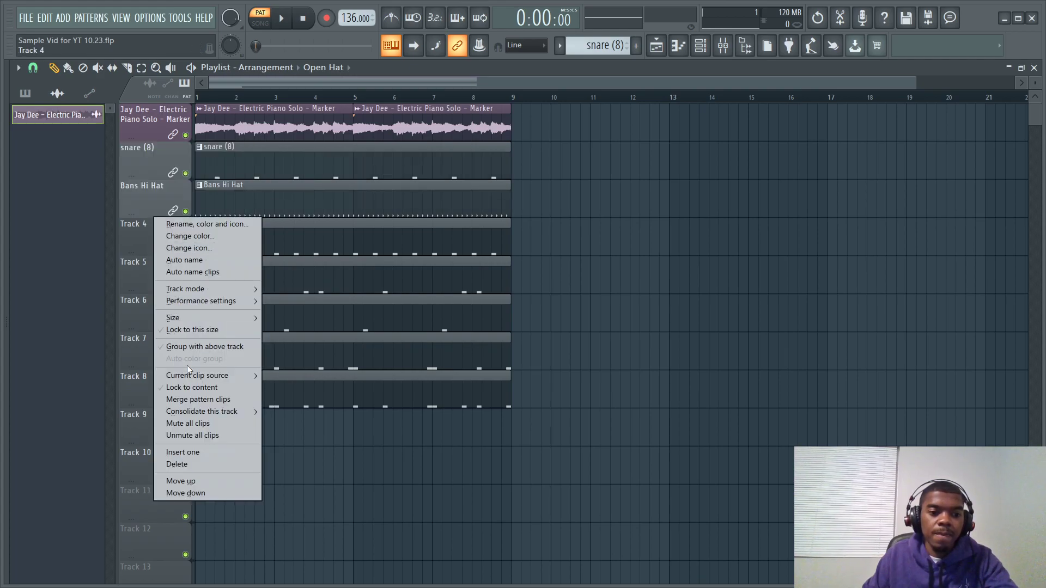
pyautogui.click(192, 387)
# Lock playlist Tracks 5 to 10 to their content, from cowbell to nextel beep
pyautogui.rightClick(158, 267)
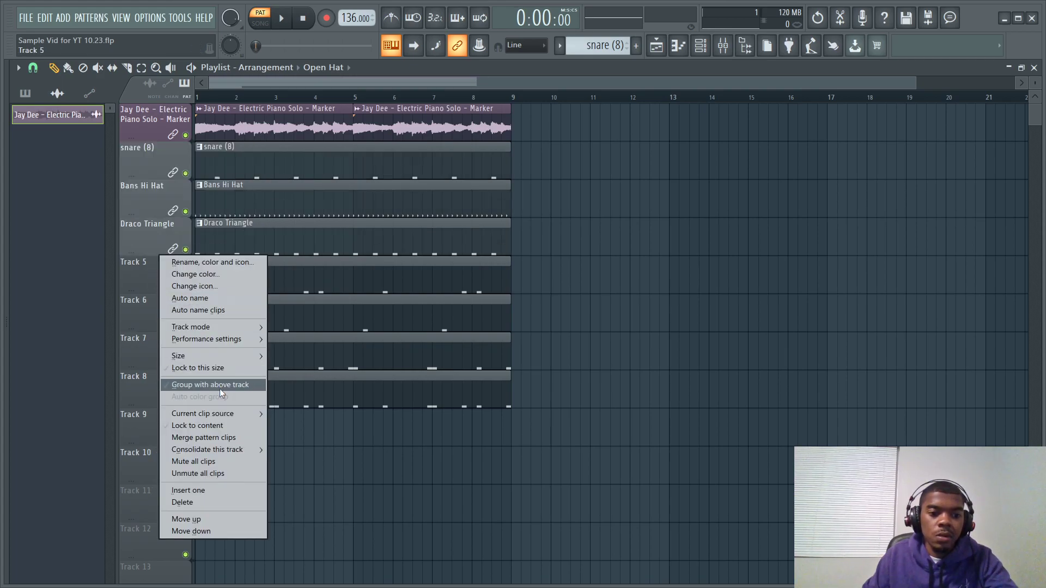
pyautogui.click(213, 425)
pyautogui.rightClick(155, 319)
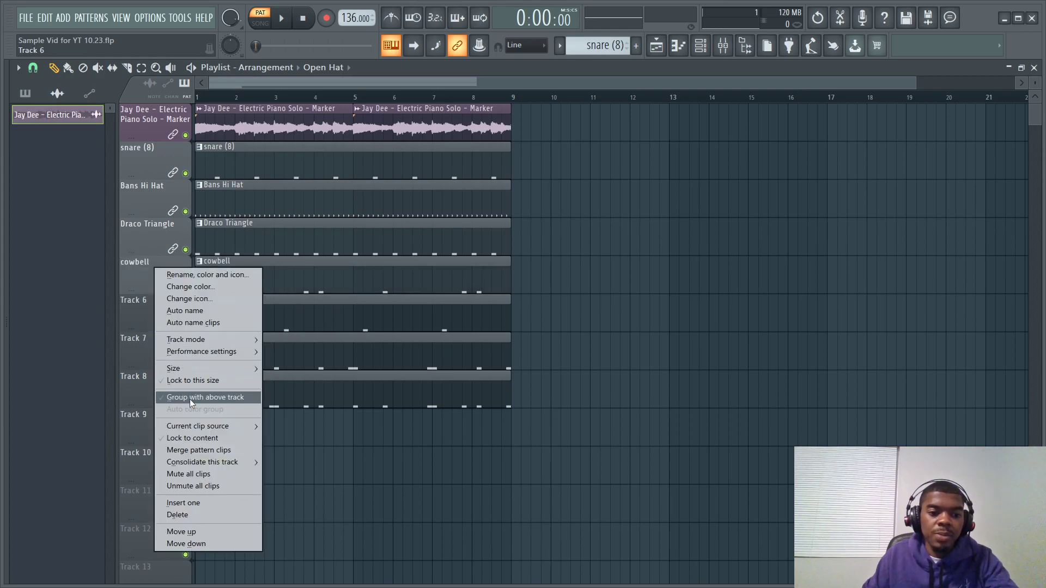
pyautogui.click(192, 438)
pyautogui.rightClick(163, 359)
pyautogui.click(197, 437)
pyautogui.rightClick(155, 386)
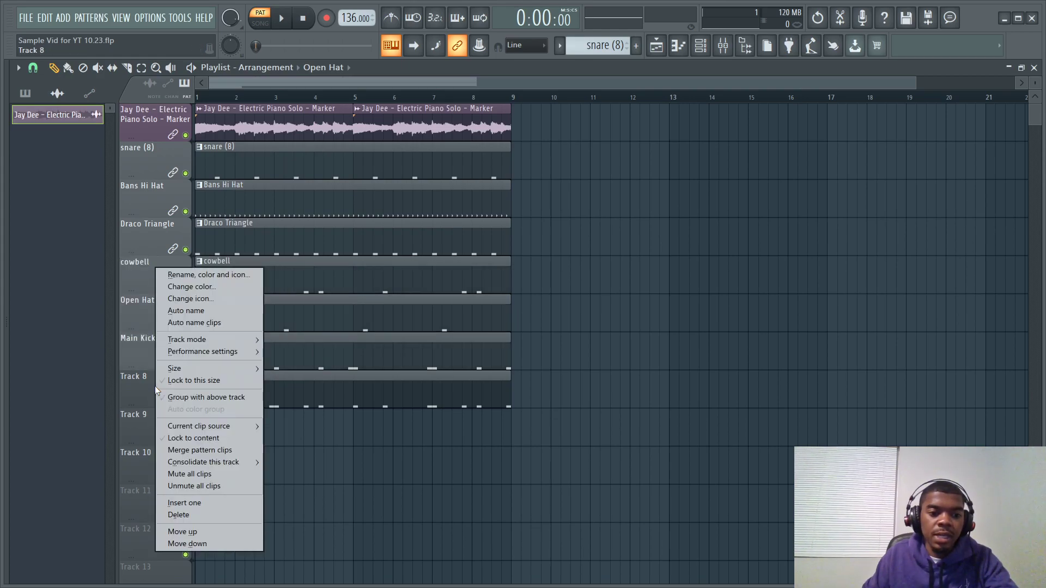
pyautogui.click(191, 440)
pyautogui.rightClick(150, 415)
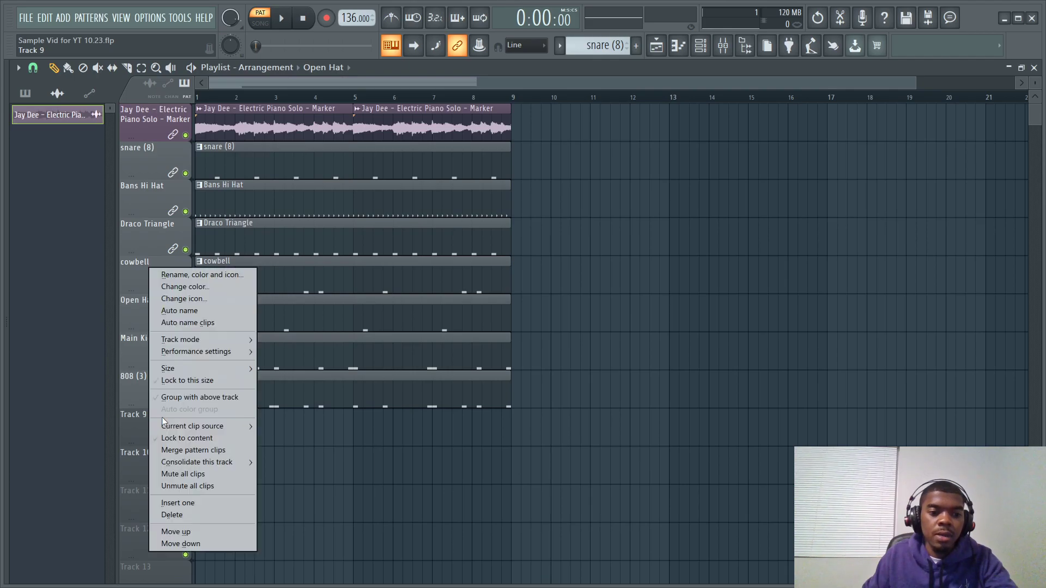
pyautogui.click(194, 439)
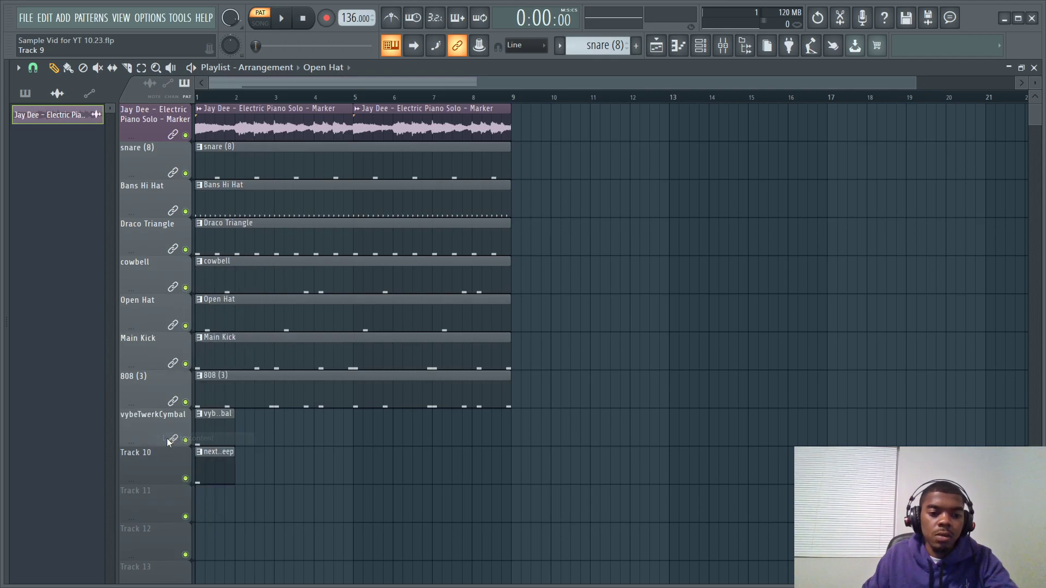
pyautogui.rightClick(158, 452)
pyautogui.click(201, 439)
# Select all the clips in the eight-bar loop and duplicate them five times along the playlist, up to bar 49
pyautogui.moveTo(204, 507)
pyautogui.mouseDown()
pyautogui.moveTo(229, 360)
pyautogui.moveTo(320, 105)
pyautogui.moveTo(452, 109)
pyautogui.mouseUp()
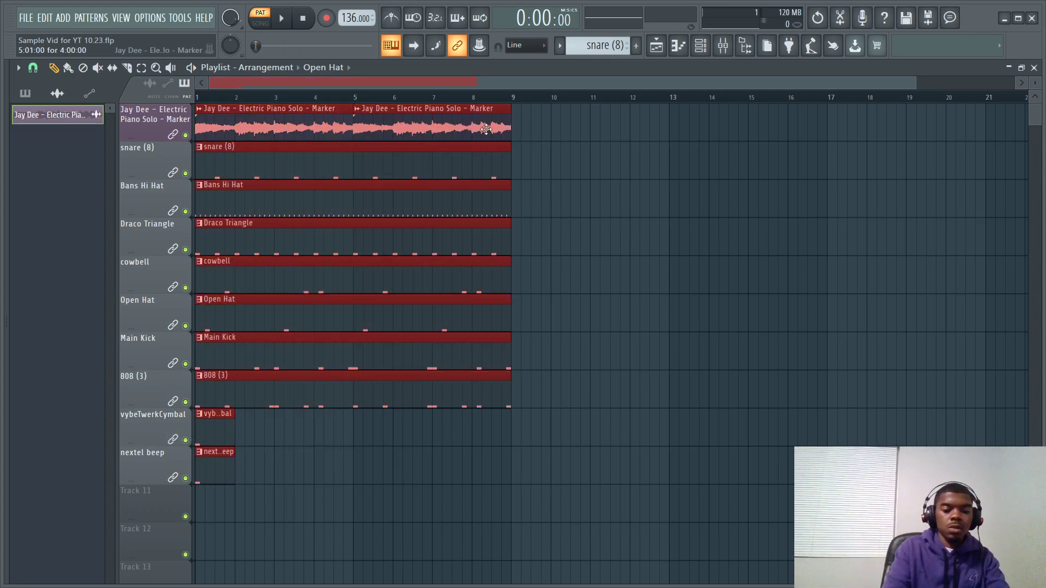
pyautogui.hotkey('ctrl', 'b')
pyautogui.hotkey('ctrl', 'b')
pyautogui.hotkey('ctrl', 'b')
pyautogui.hotkey('ctrl', 'b')
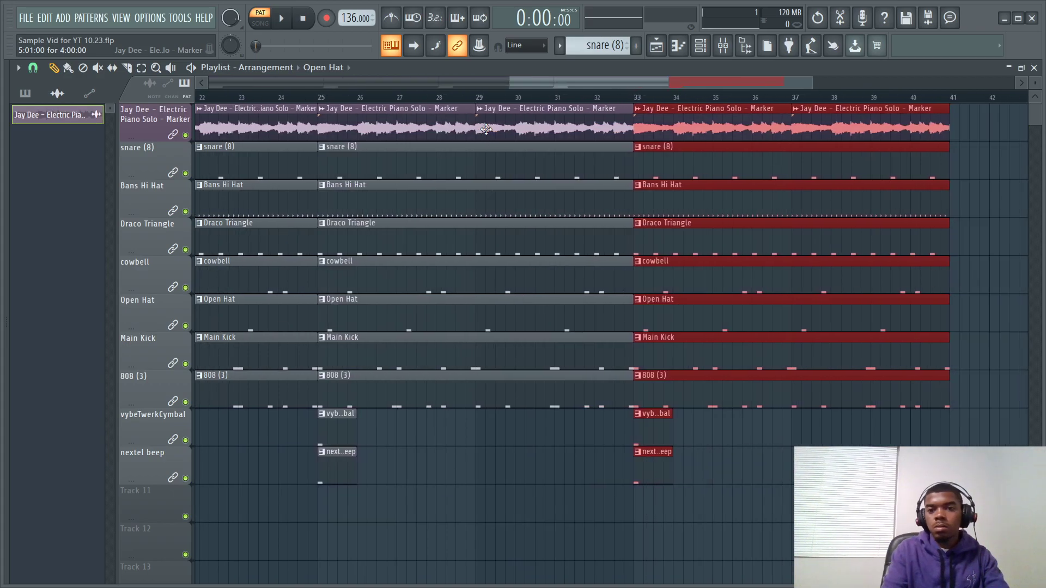
pyautogui.hotkey('ctrl', 'b')
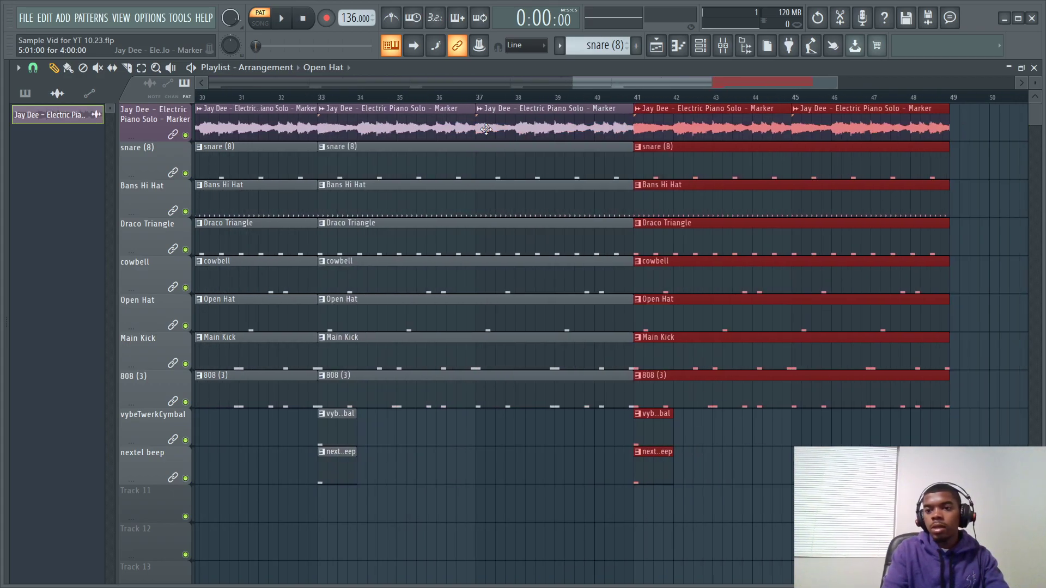
# Open the Bans Hi Hat pattern, switch playback to song mode, and lengthen all its notes until they run end to end
pyautogui.moveTo(747, 81); pyautogui.dragTo(331, 81)
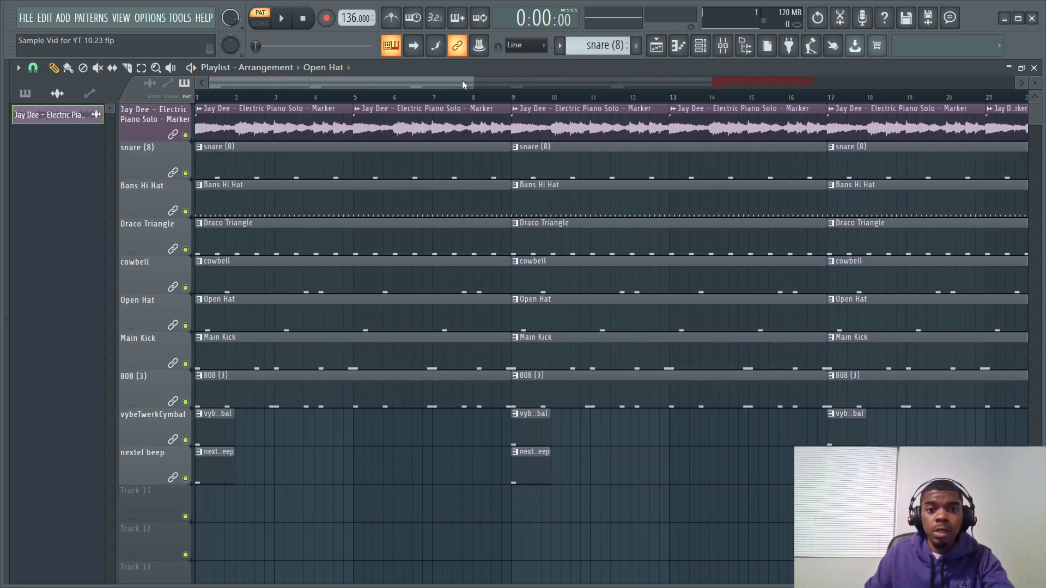
pyautogui.moveTo(472, 81); pyautogui.dragTo(719, 80)
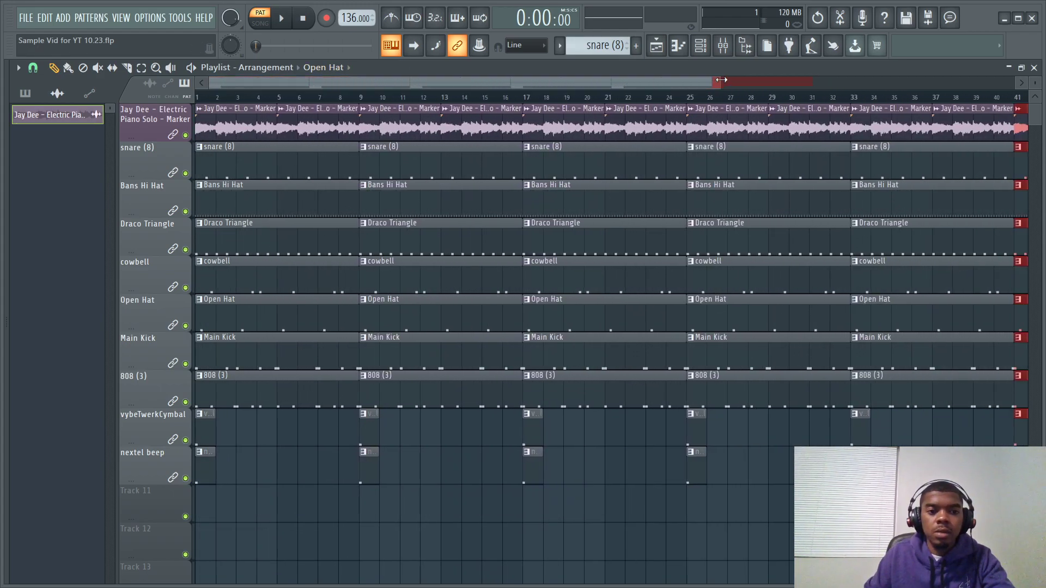
pyautogui.doubleClick(227, 200)
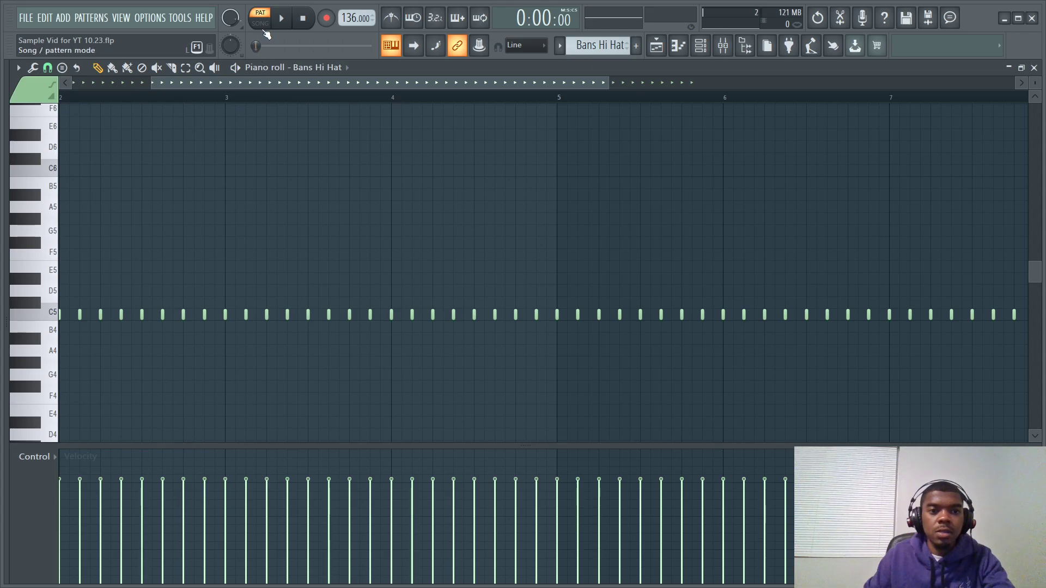
pyautogui.click(261, 23)
pyautogui.press('space')
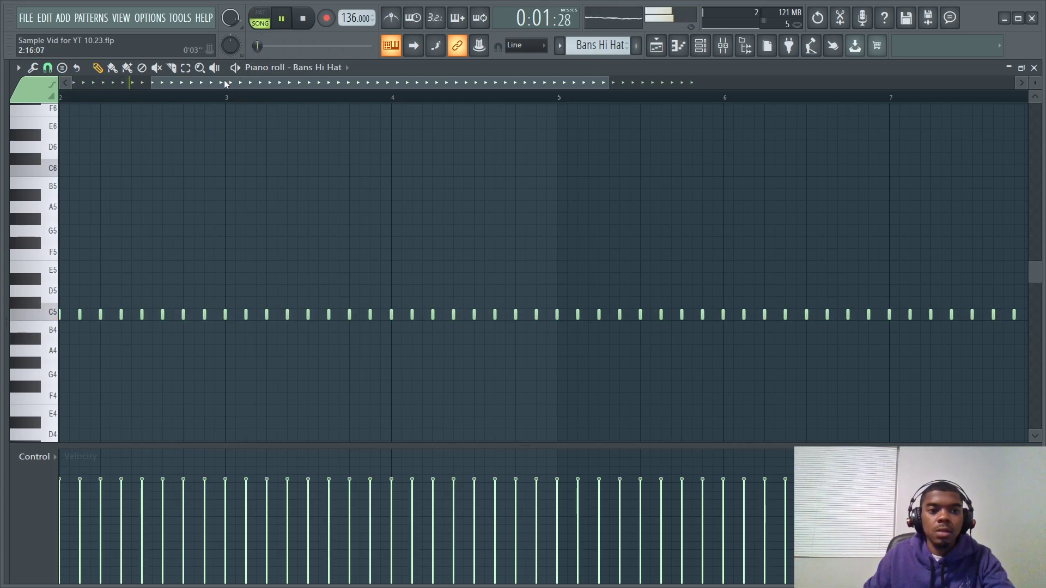
pyautogui.keyDown('ctrl'); pyautogui.click(47, 316); pyautogui.keyUp('ctrl')
pyautogui.moveTo(82, 315); pyautogui.dragTo(105, 329)
pyautogui.press('space')
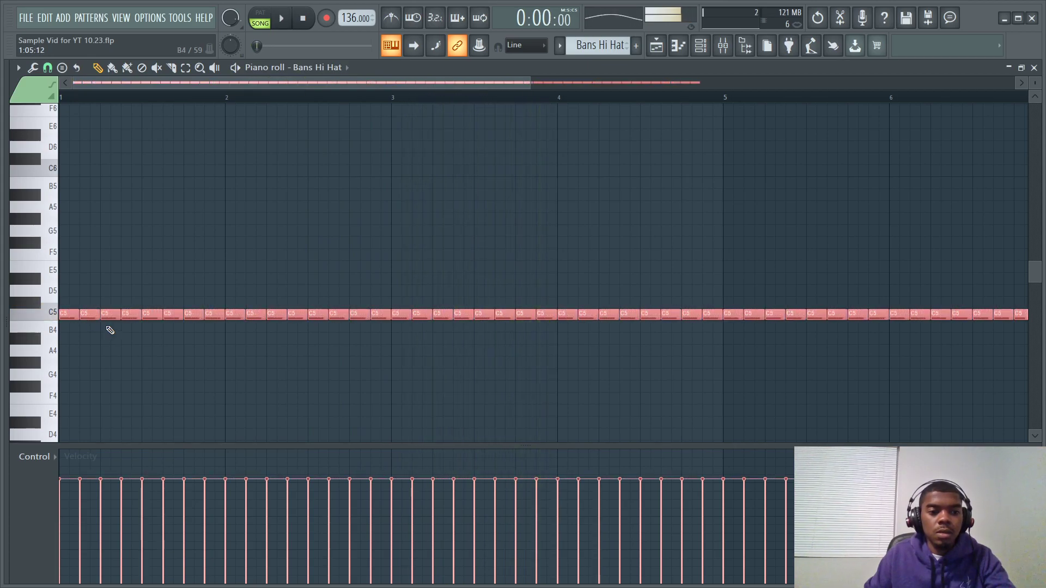
pyautogui.press('space')
pyautogui.press('space')
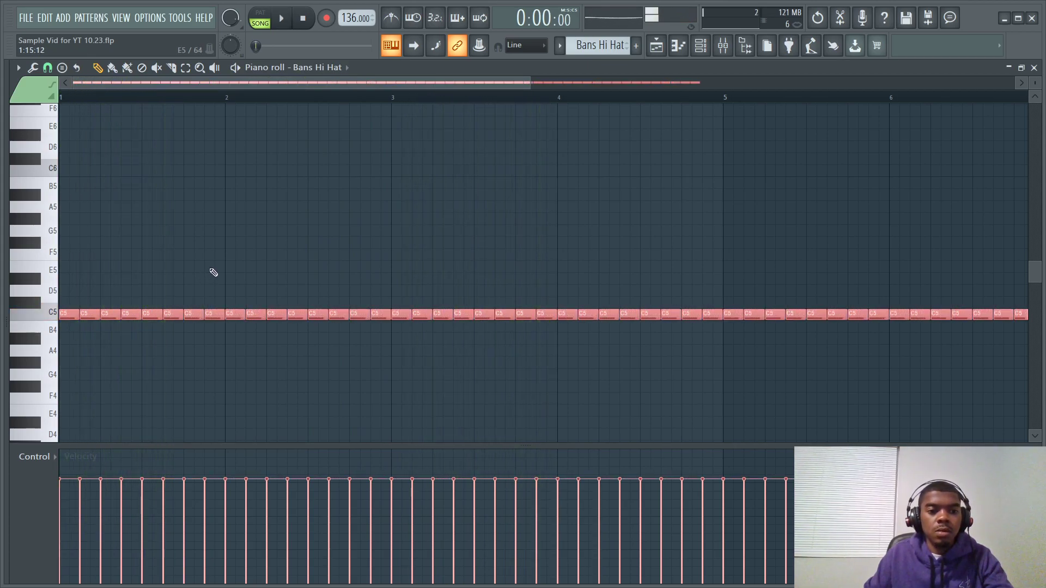
pyautogui.moveTo(142, 274); pyautogui.dragTo(215, 360)
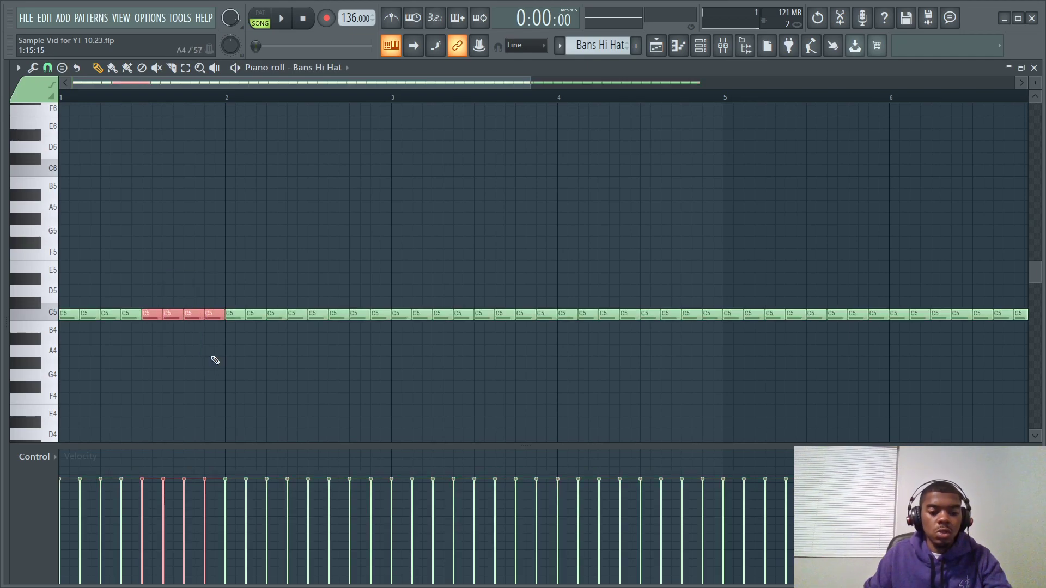
pyautogui.hotkey('alt', 'u')
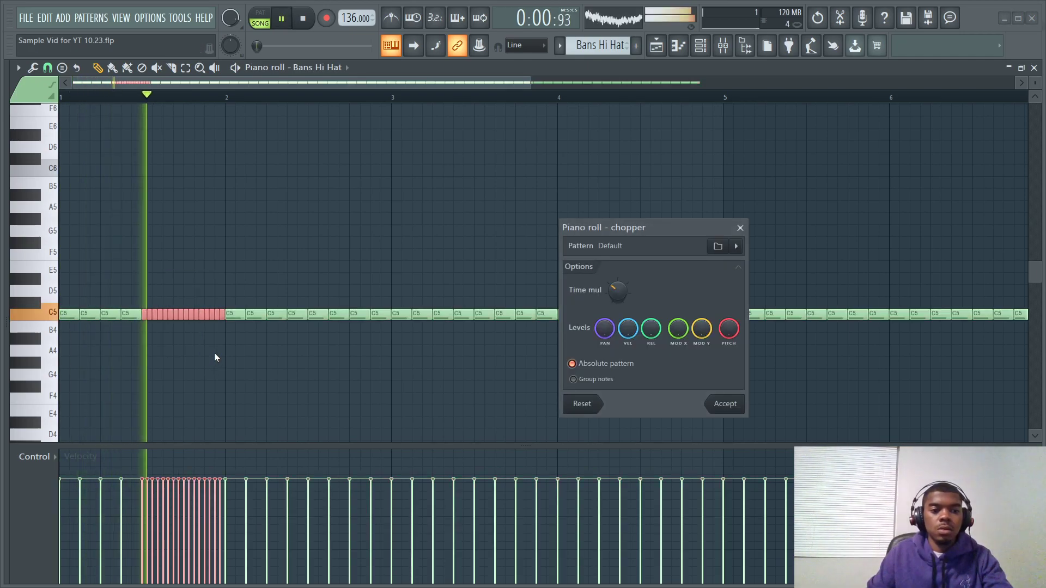
pyautogui.click(740, 228)
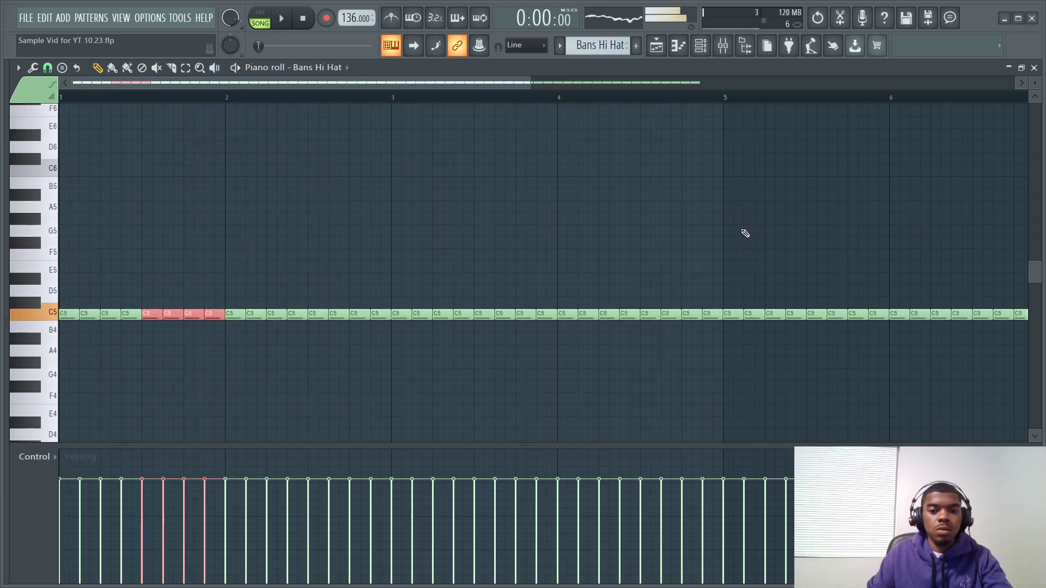
pyautogui.press('space')
pyautogui.press('space')
pyautogui.press('space')
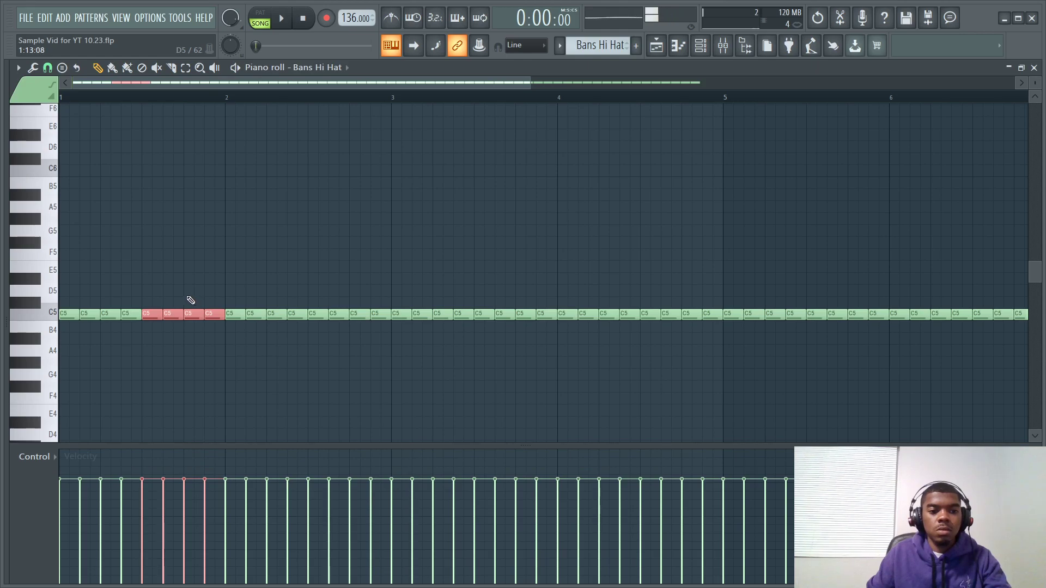
# Chop each of the last three hi-hat notes of bar 1 into four
pyautogui.hotkey('alt', 'u')
pyautogui.press('space')
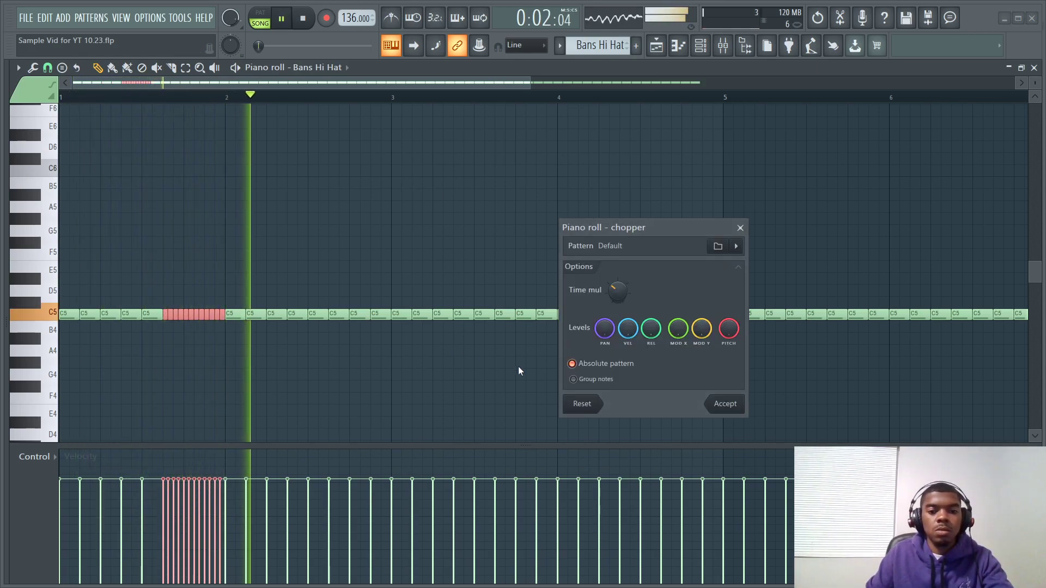
pyautogui.click(725, 404)
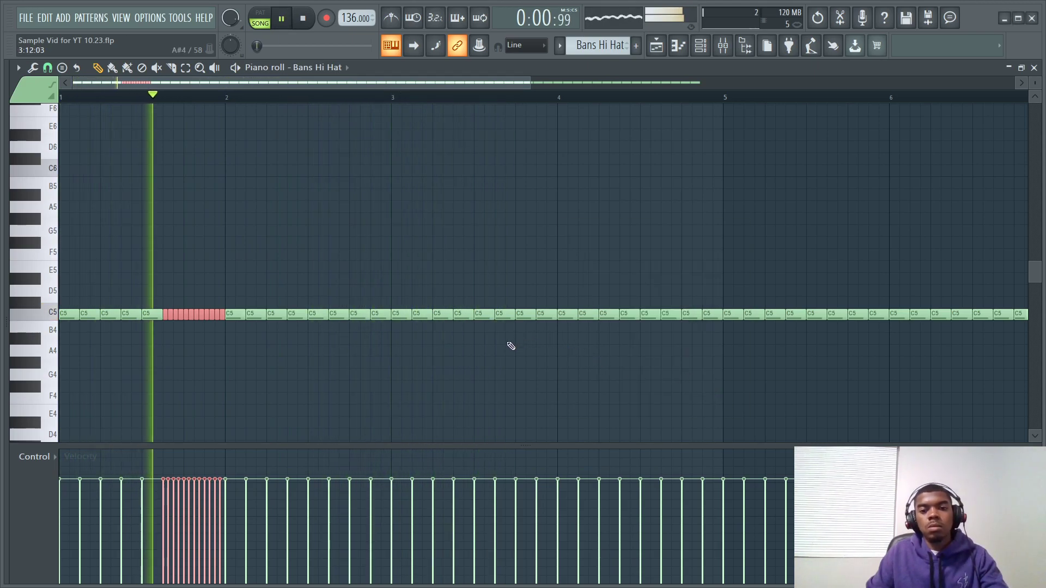
# Chop the sixth hi-hat note of bar 3 into two and the seventh note of bar 4 into four
pyautogui.click(502, 314)
pyautogui.hotkey('ctrl', 'u')
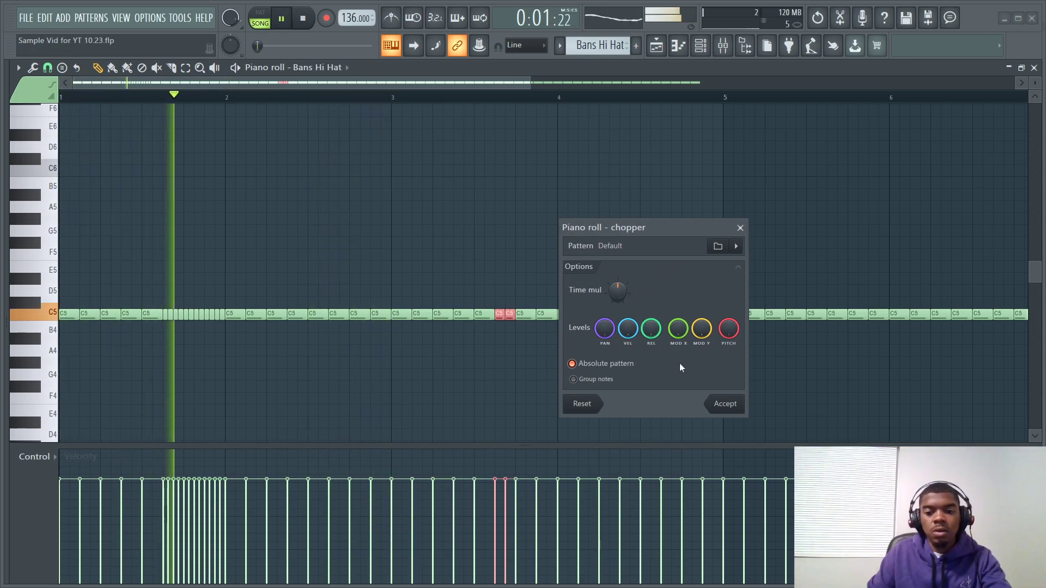
pyautogui.click(725, 404)
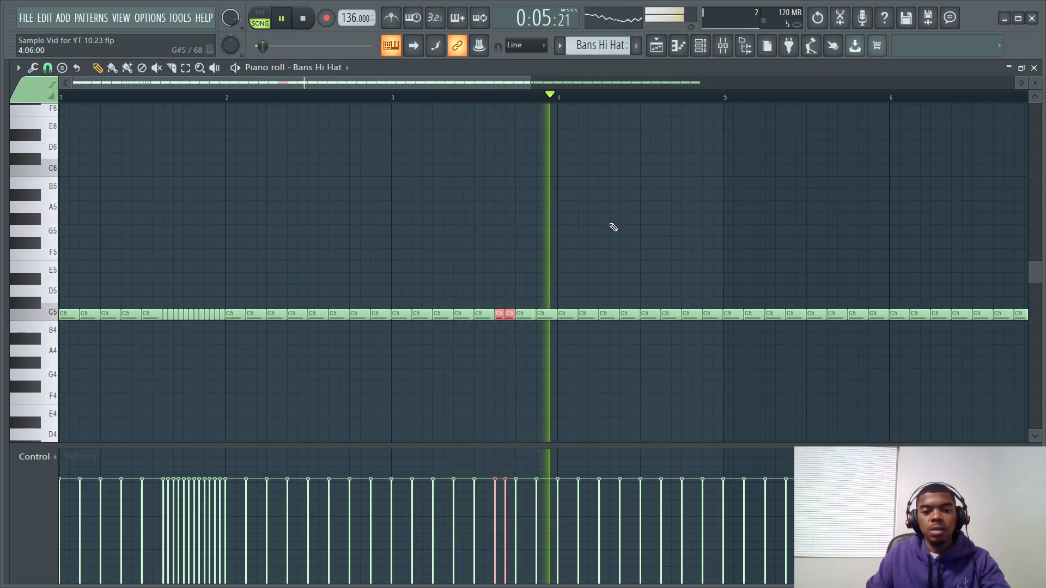
pyautogui.press('space')
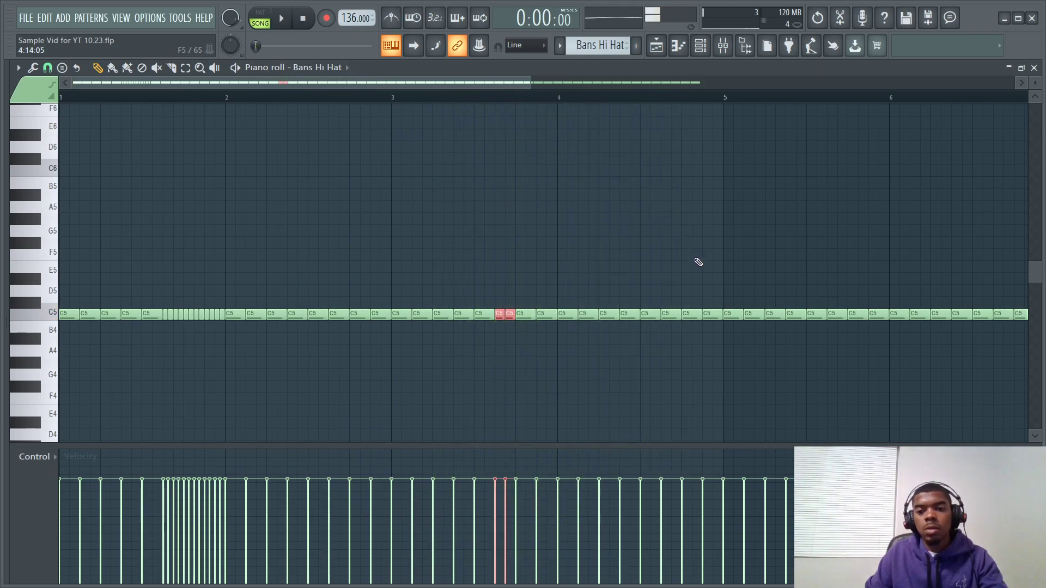
pyautogui.hotkey('alt', 'u')
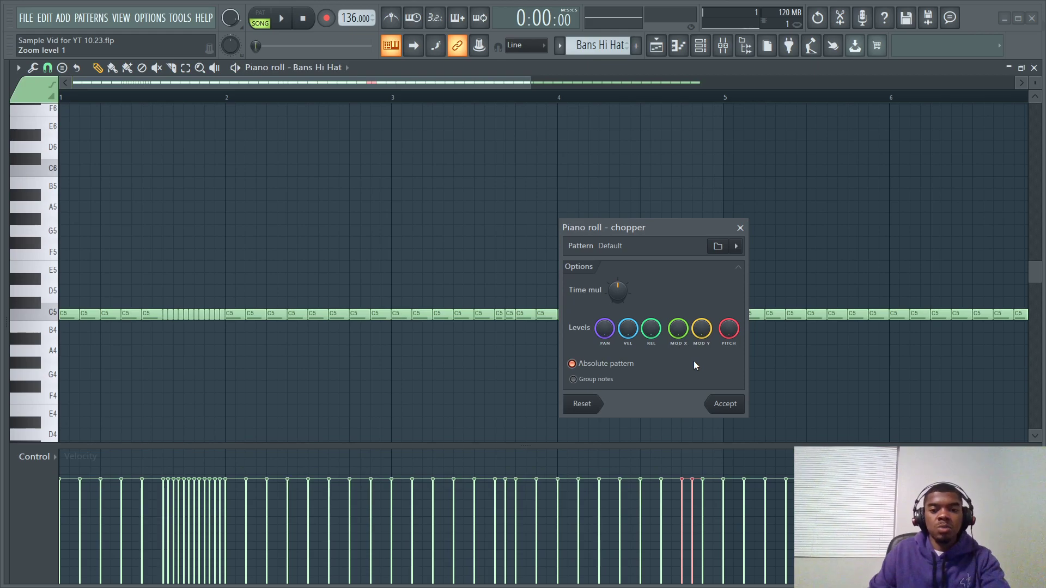
pyautogui.moveTo(657, 227); pyautogui.dragTo(463, 206)
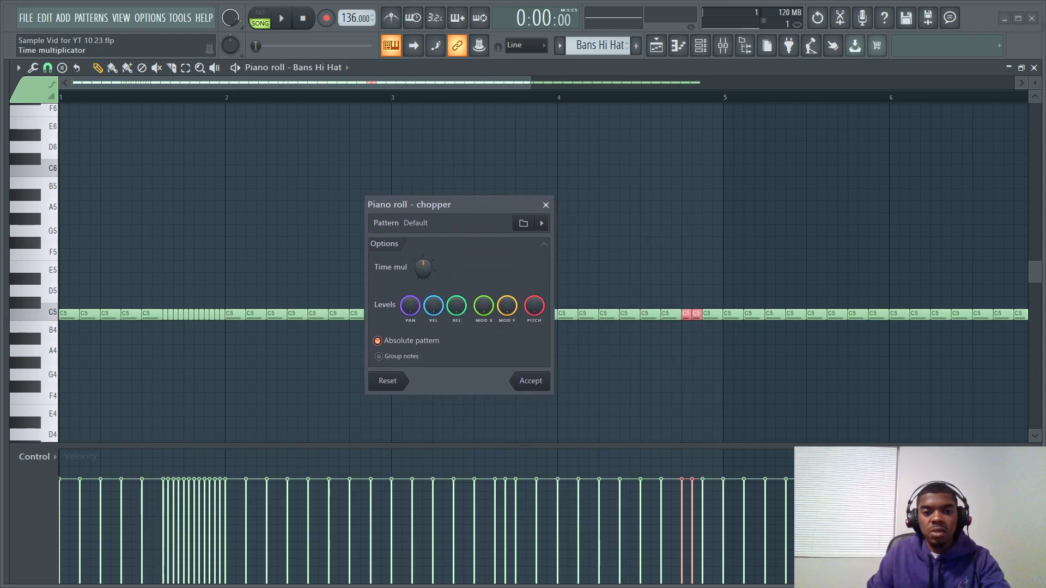
pyautogui.click(523, 381)
pyautogui.press('space')
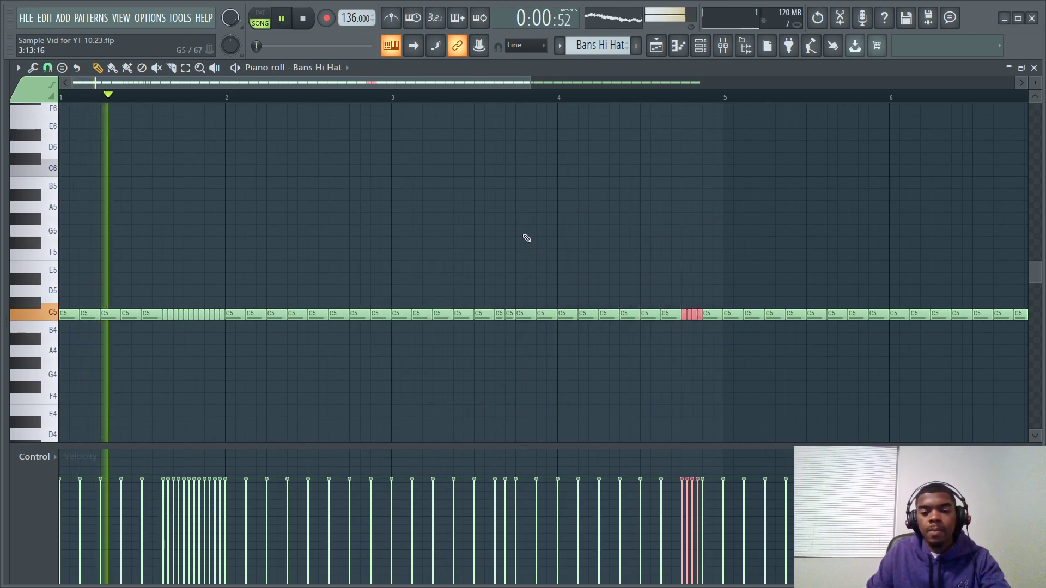
# Replace the hi-hat notes from bar 5 onward with a duplicate of the first four bars, and close the piano roll
pyautogui.moveTo(535, 82); pyautogui.dragTo(789, 83)
pyautogui.moveTo(490, 262); pyautogui.dragTo(913, 409)
pyautogui.press('Delete')
pyautogui.press('space')
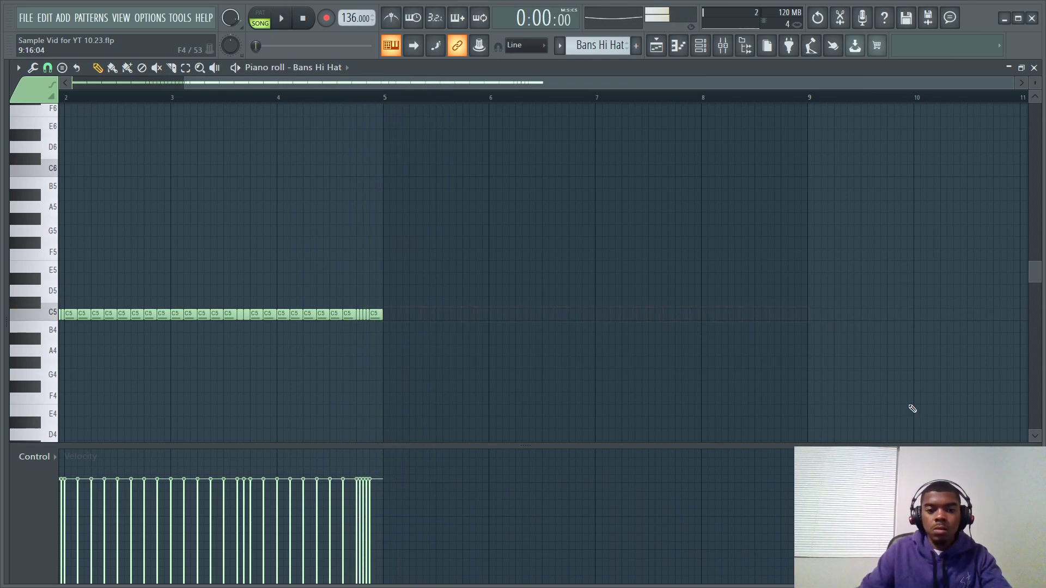
pyautogui.hotkey('ctrl', 'a')
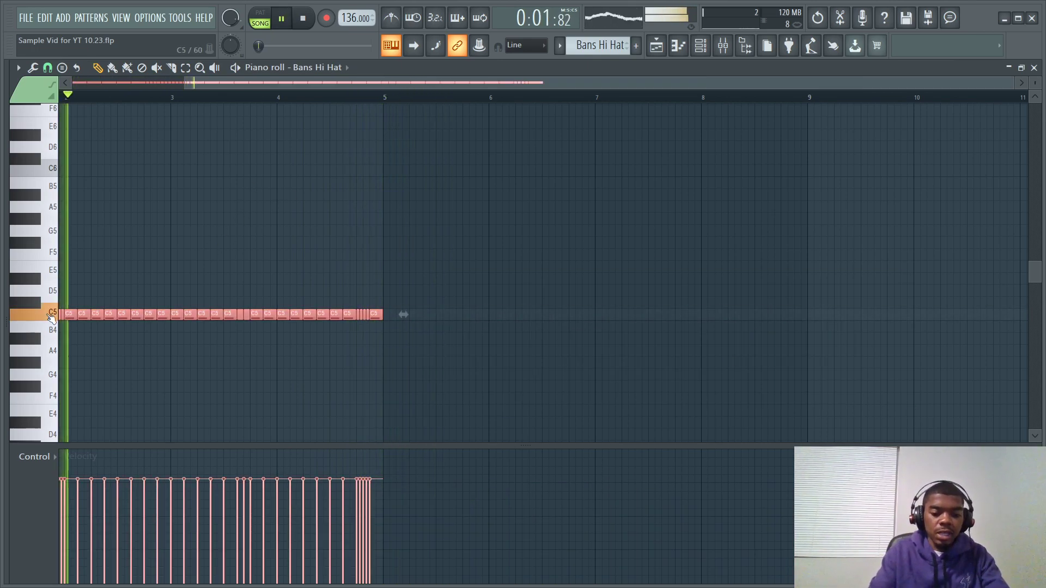
pyautogui.hotkey('ctrl', 'b')
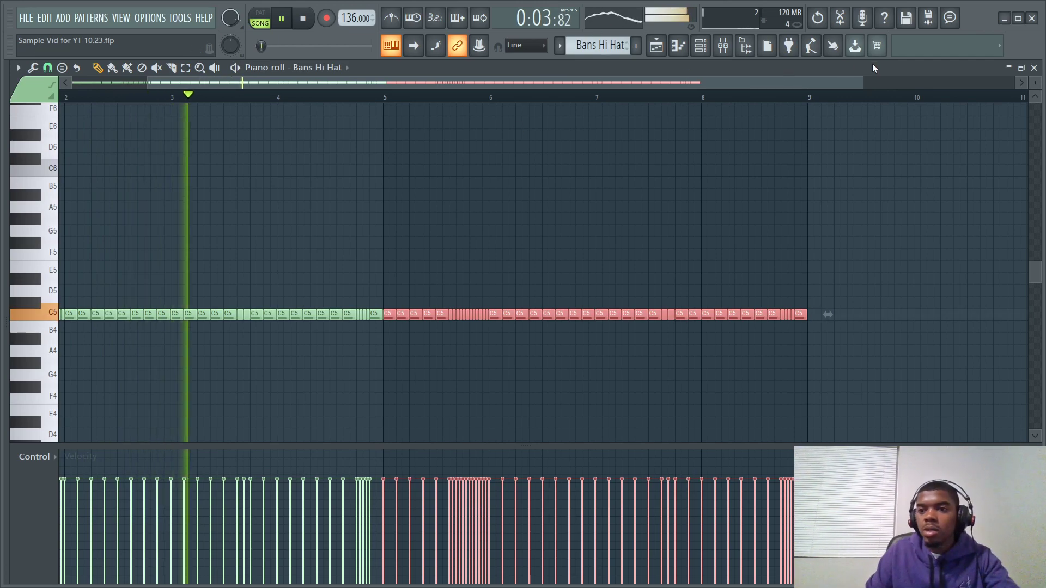
pyautogui.click(1034, 67)
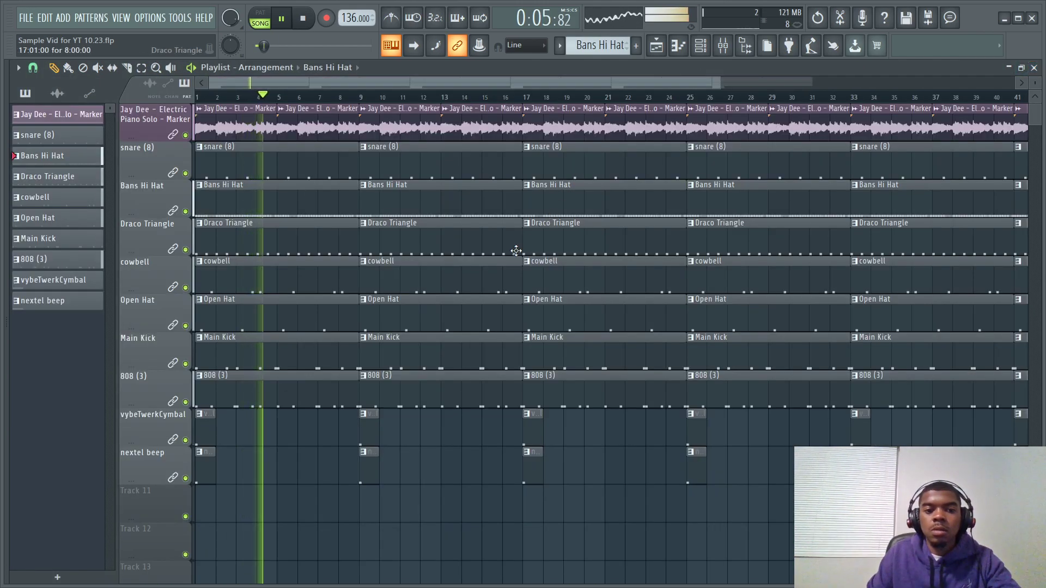
# Delete the snare (8), cowbell, Open Hat, Main Kick, 808 (3), vybeTwerkCymbal and nextel beep clips from bars 1 to 16
pyautogui.press('space')
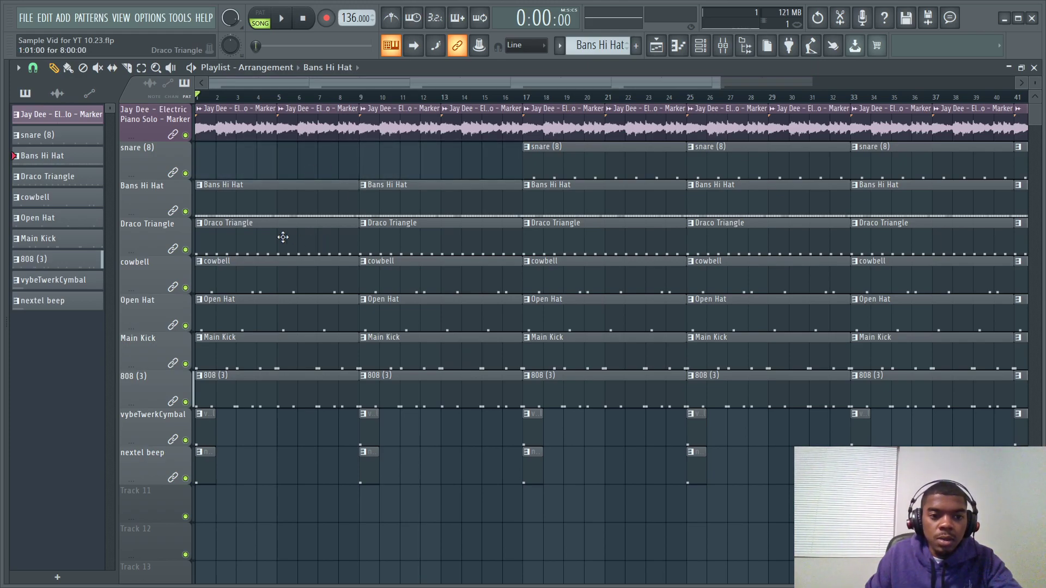
pyautogui.rightClick(248, 275)
pyautogui.rightClick(248, 313)
pyautogui.rightClick(246, 351)
pyautogui.rightClick(245, 390)
pyautogui.rightClick(423, 392)
pyautogui.rightClick(428, 353)
pyautogui.rightClick(435, 316)
pyautogui.rightClick(442, 286)
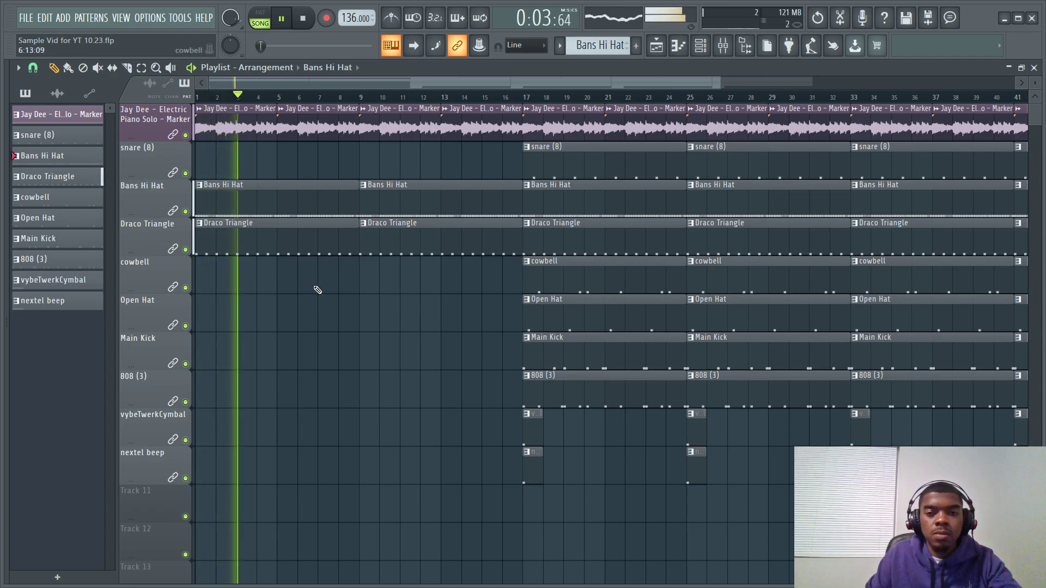
# Open the snare (8) pattern in the piano roll and play back its last bars in song mode
pyautogui.moveTo(732, 82); pyautogui.dragTo(1001, 86)
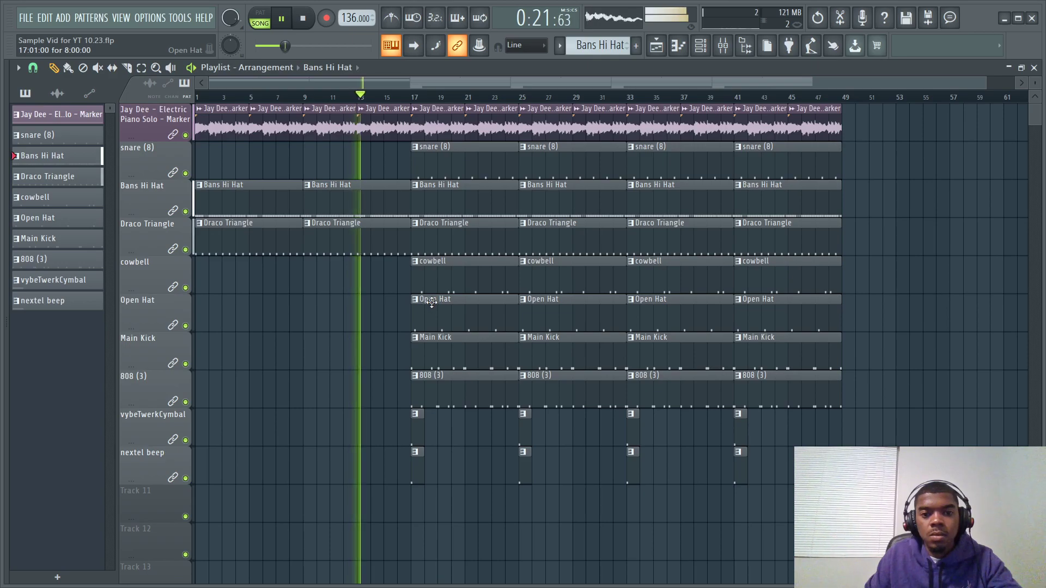
pyautogui.press('space')
pyautogui.doubleClick(471, 167)
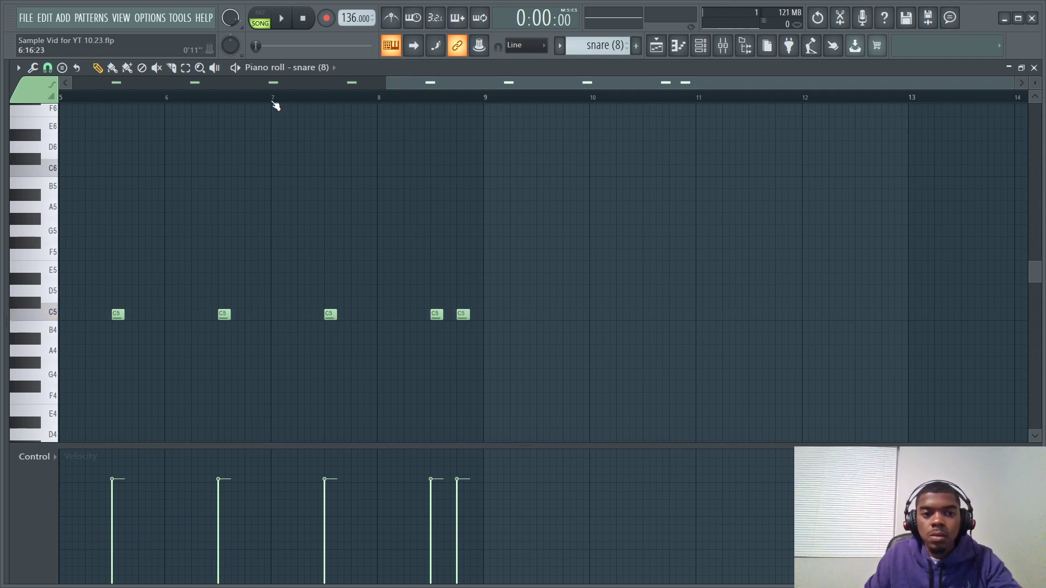
pyautogui.press('space')
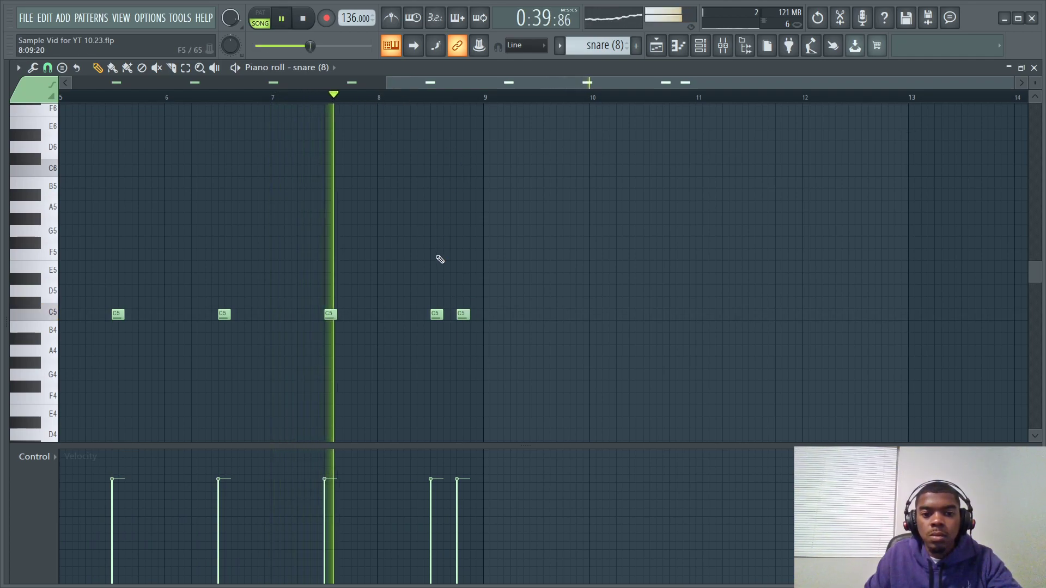
# Add a C5 snare note of length 0:02:00 at 8:15:00, play it back, and close the piano roll
pyautogui.click(476, 289)
pyautogui.press('space')
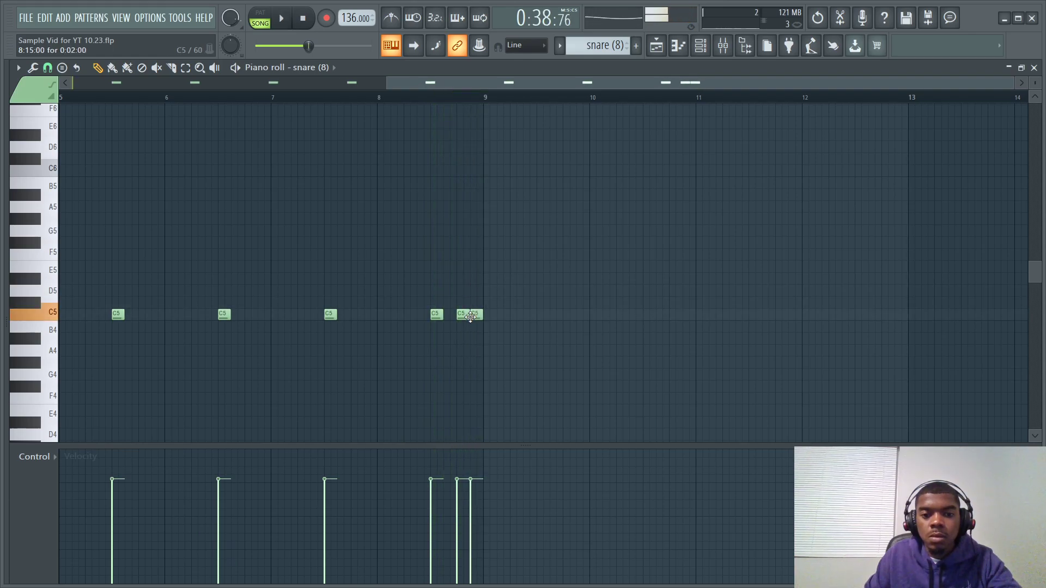
pyautogui.press('space')
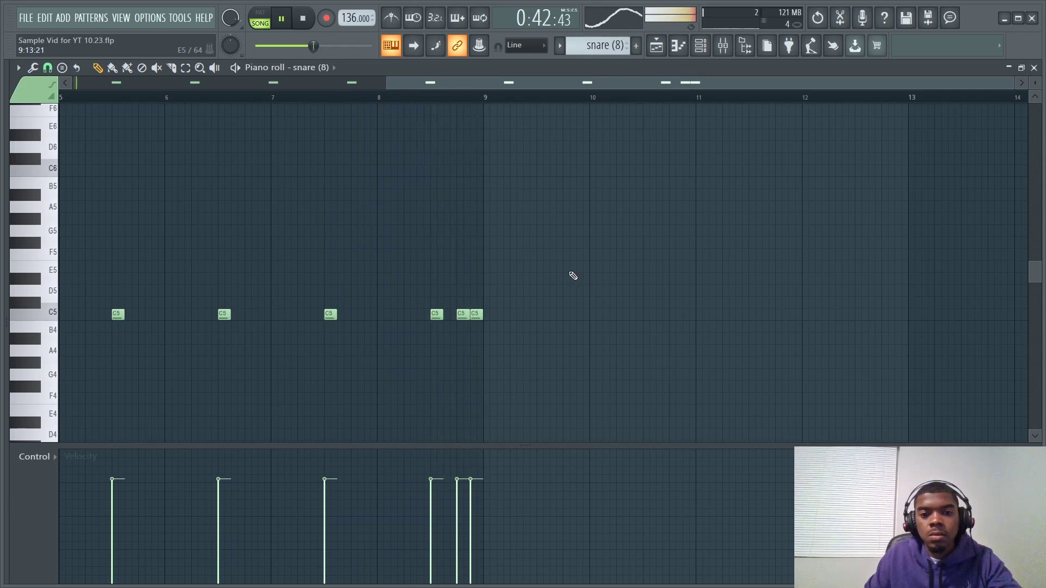
pyautogui.click(1034, 68)
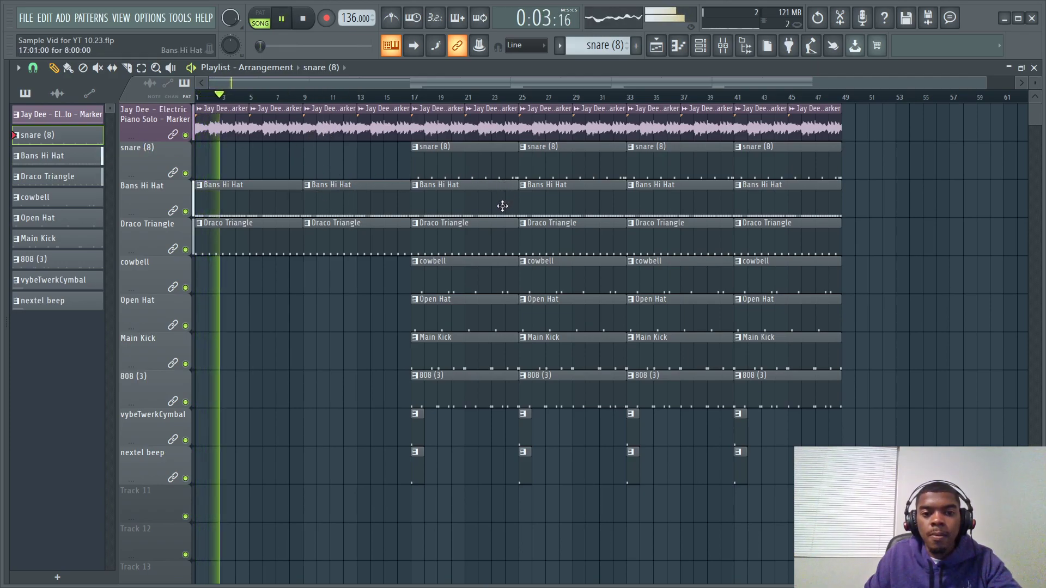
# Delete the vybeTwerkCymbal and nextel beep clips at bar 25, and place a Main Kick clip over bars 9 to 16
pyautogui.rightClick(527, 431)
pyautogui.rightClick(527, 460)
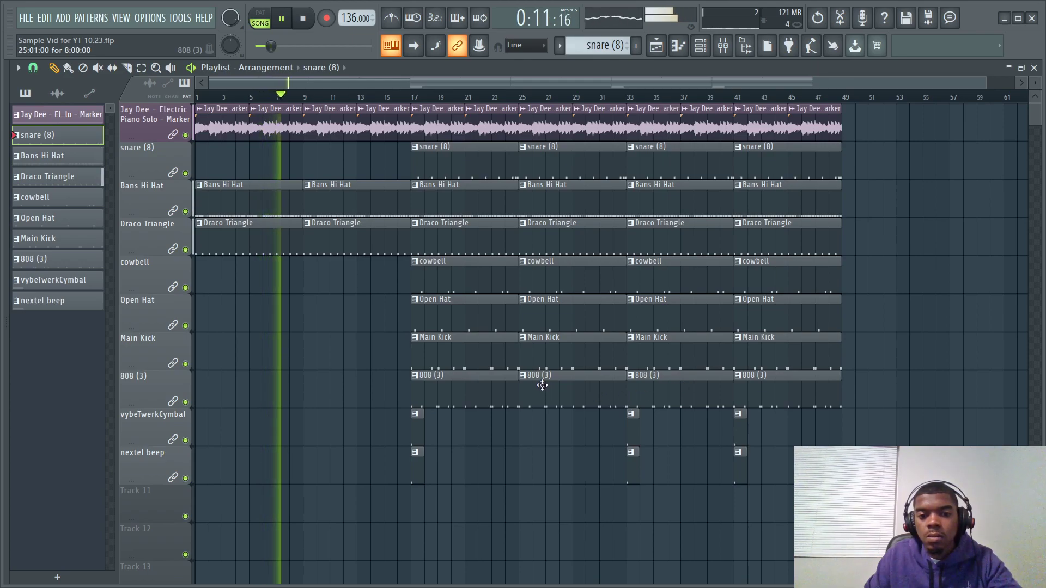
pyautogui.click(304, 358)
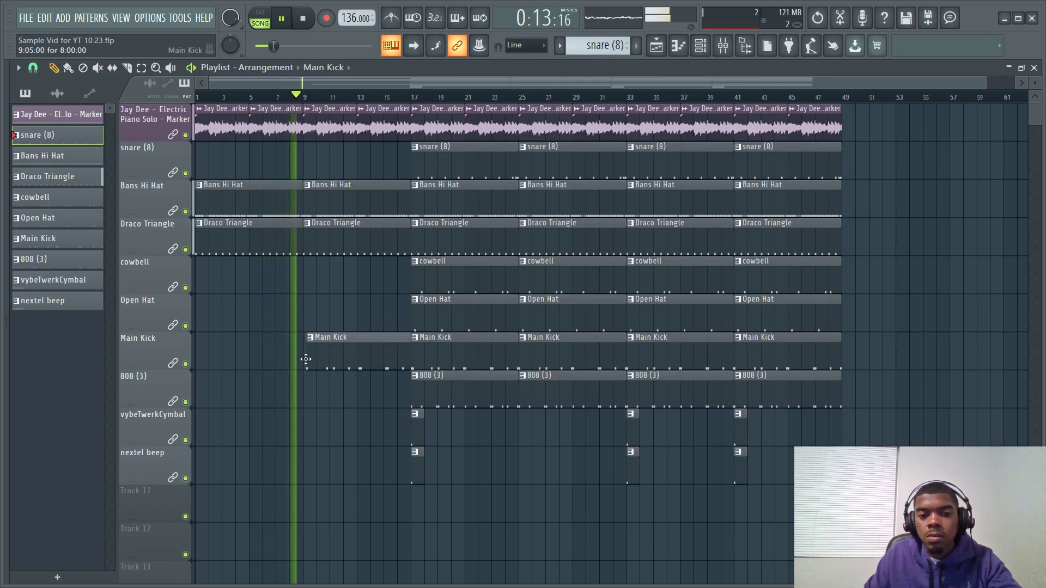
pyautogui.moveTo(355, 361); pyautogui.dragTo(355, 362)
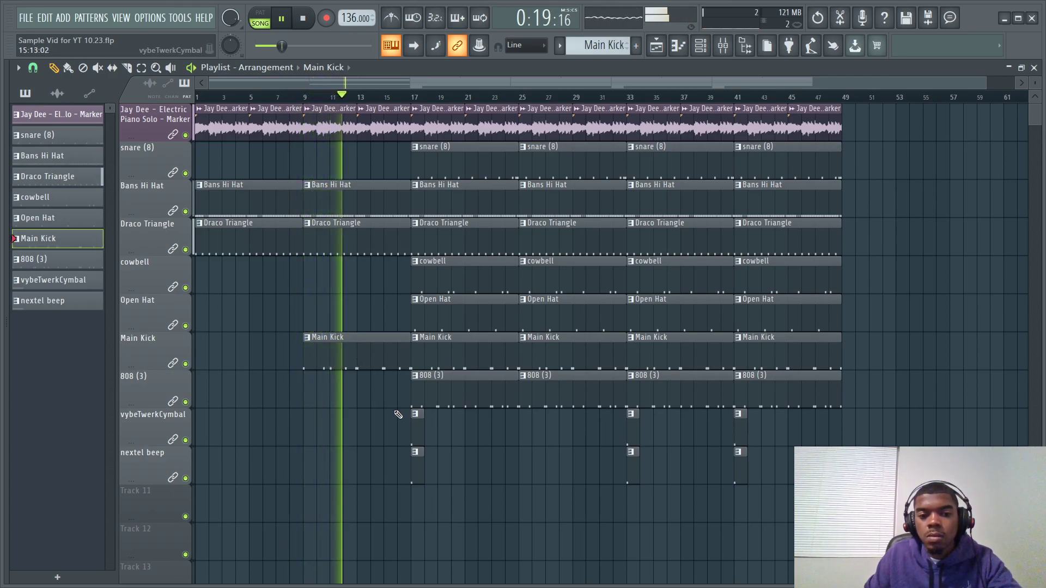
# Open the Main Kick pattern in the piano roll, play through its eight bars, and return to the playlist
pyautogui.doubleClick(386, 371)
pyautogui.moveTo(578, 82); pyautogui.dragTo(216, 126)
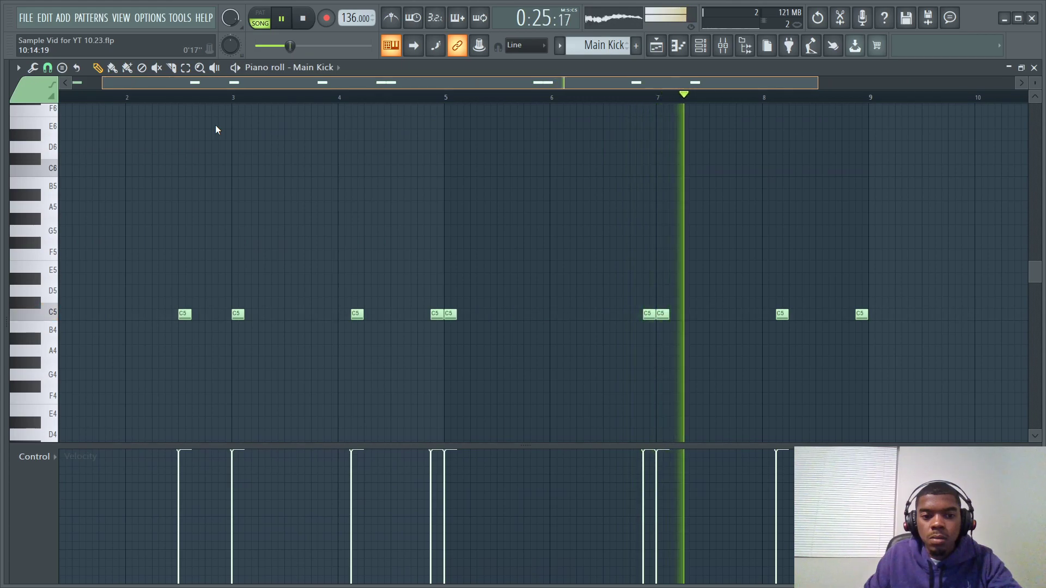
pyautogui.moveTo(386, 100); pyautogui.dragTo(276, 130)
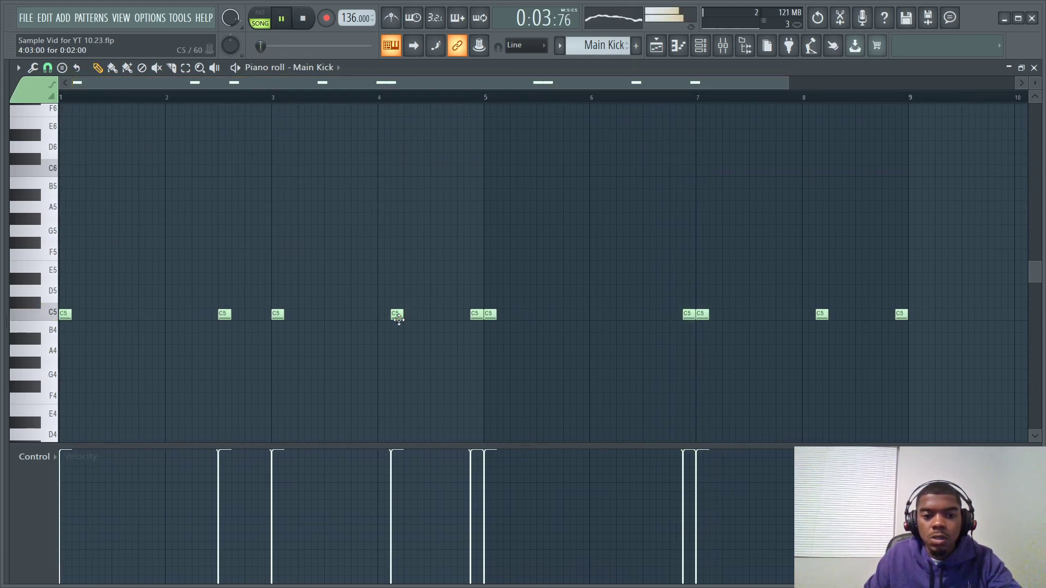
pyautogui.click(120, 96)
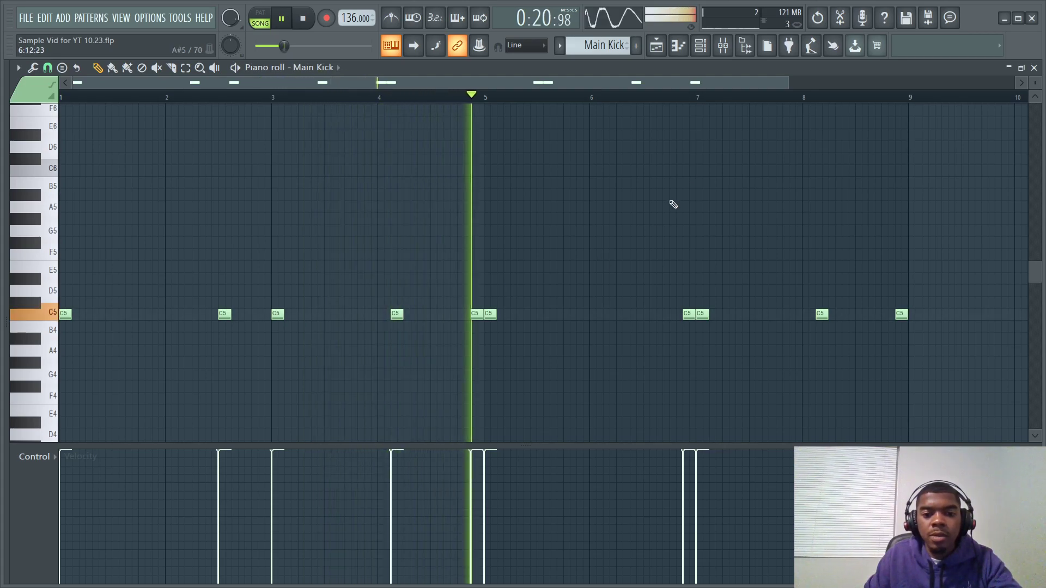
pyautogui.press('F5')
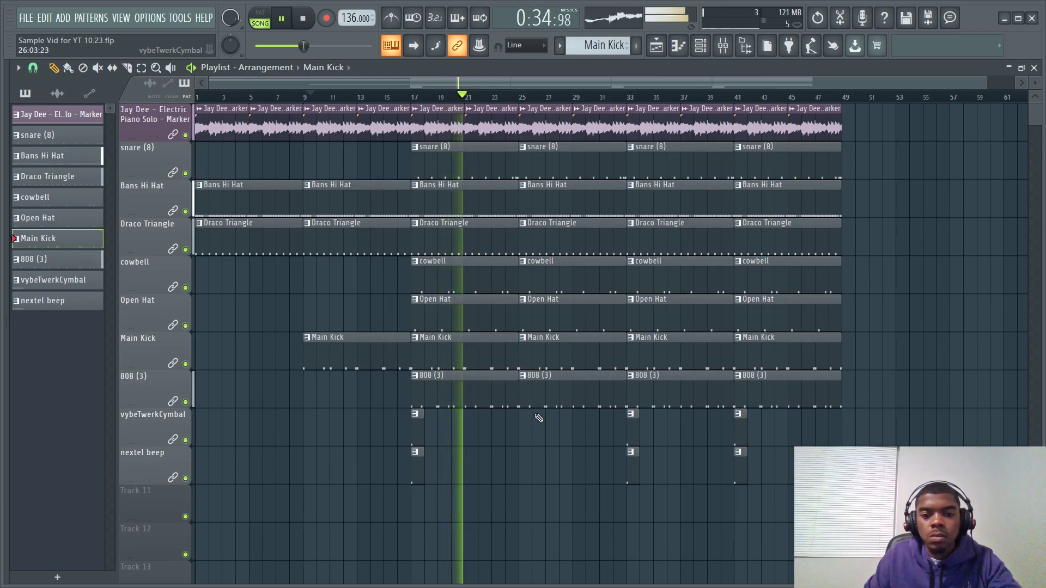
# Delete the Main Kick clip at bar 25 and the Open Hat clip at bar 17, and shorten the bar 17 snare (8) clip to 7:12:00
pyautogui.rightClick(556, 362)
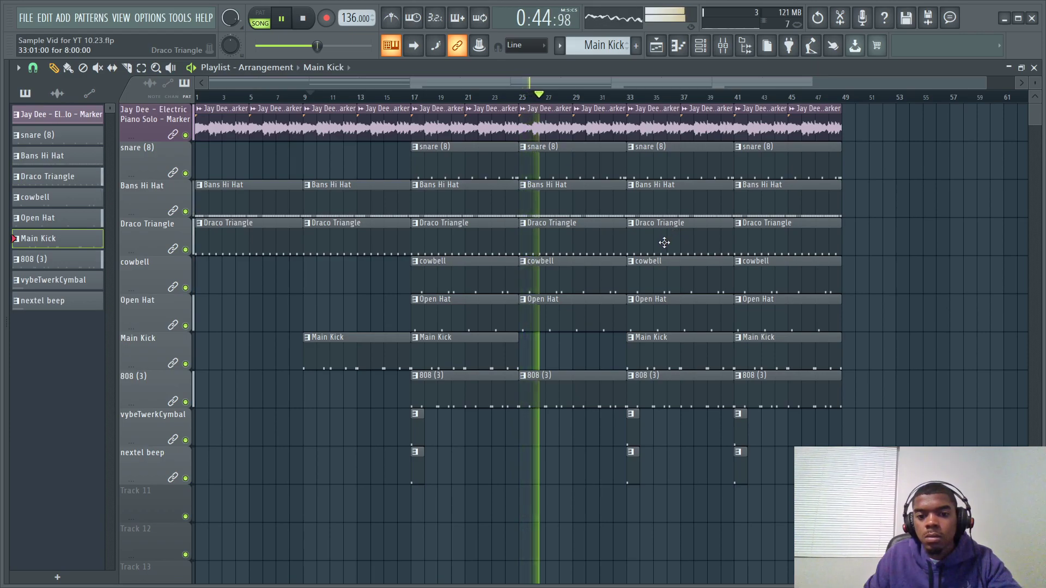
pyautogui.rightClick(482, 305)
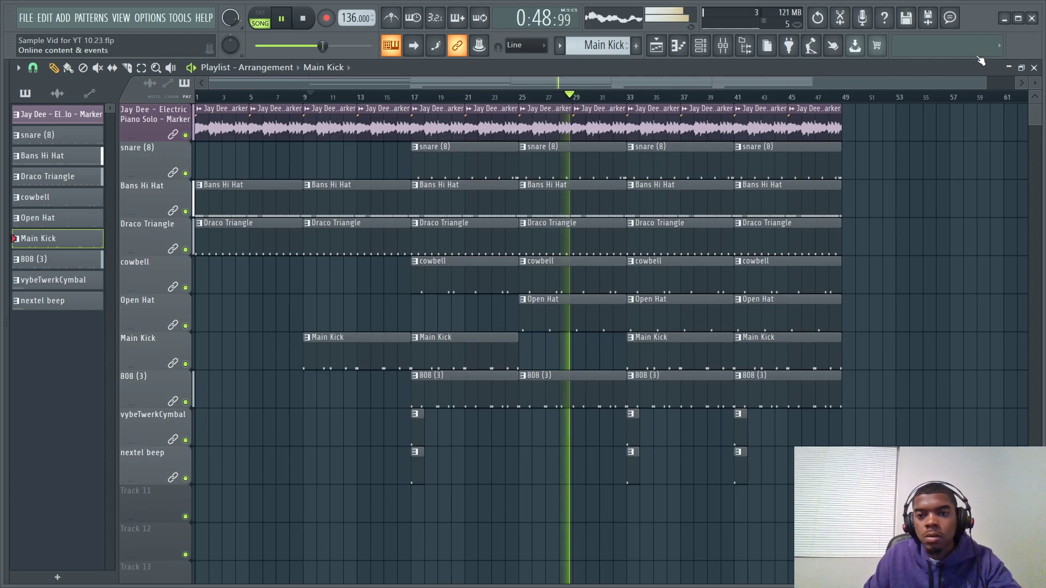
pyautogui.moveTo(988, 83); pyautogui.dragTo(554, 131)
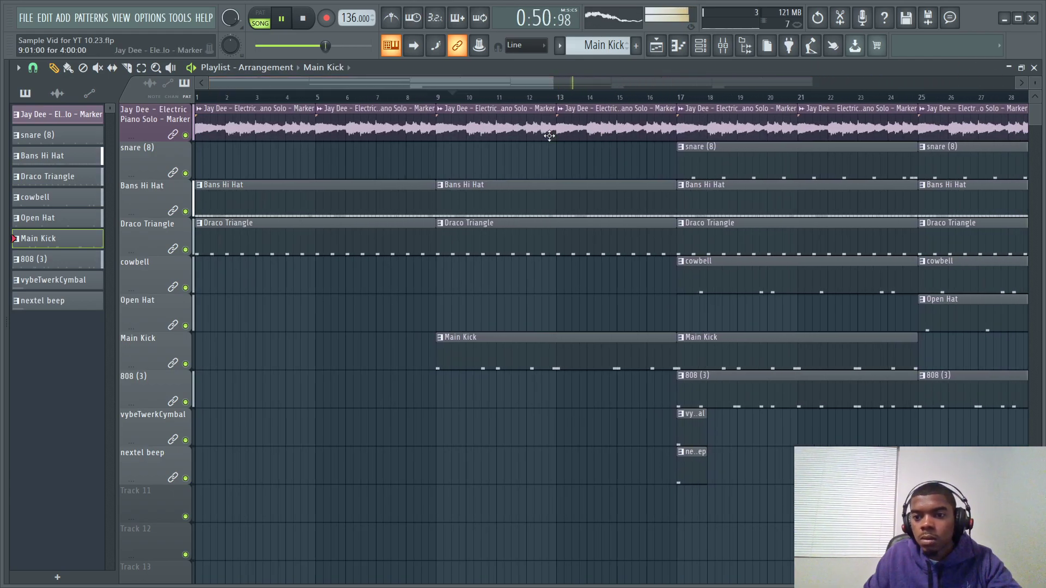
pyautogui.moveTo(912, 182); pyautogui.dragTo(920, 97)
# Delete the snare (8), Bans Hi Hat and 808 (3) clips at bar 33, and the vybeTwerkCymbal and nextel beep clips at bar 41
pyautogui.rightClick(736, 175)
pyautogui.rightClick(731, 203)
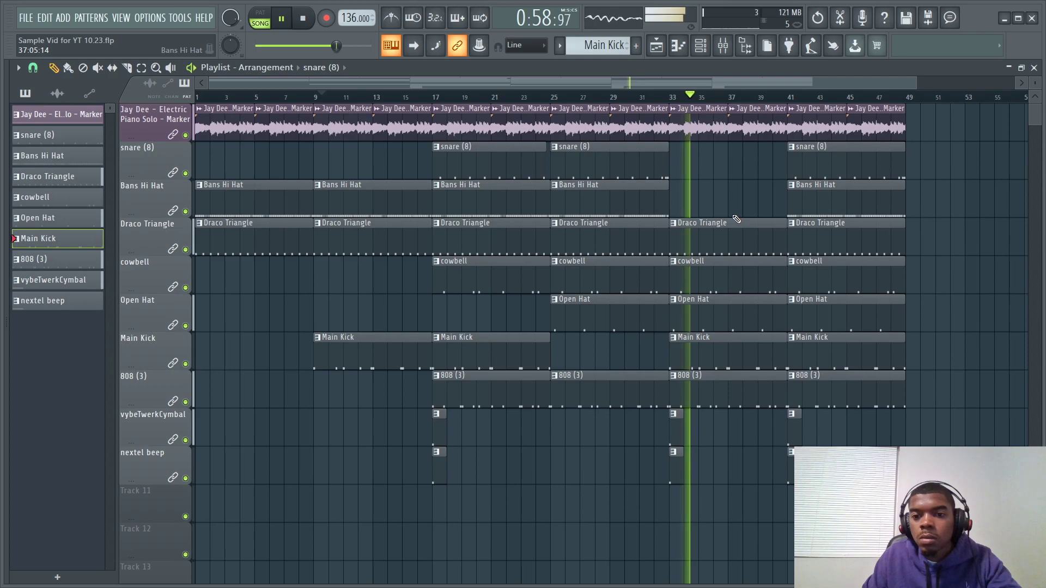
pyautogui.rightClick(730, 384)
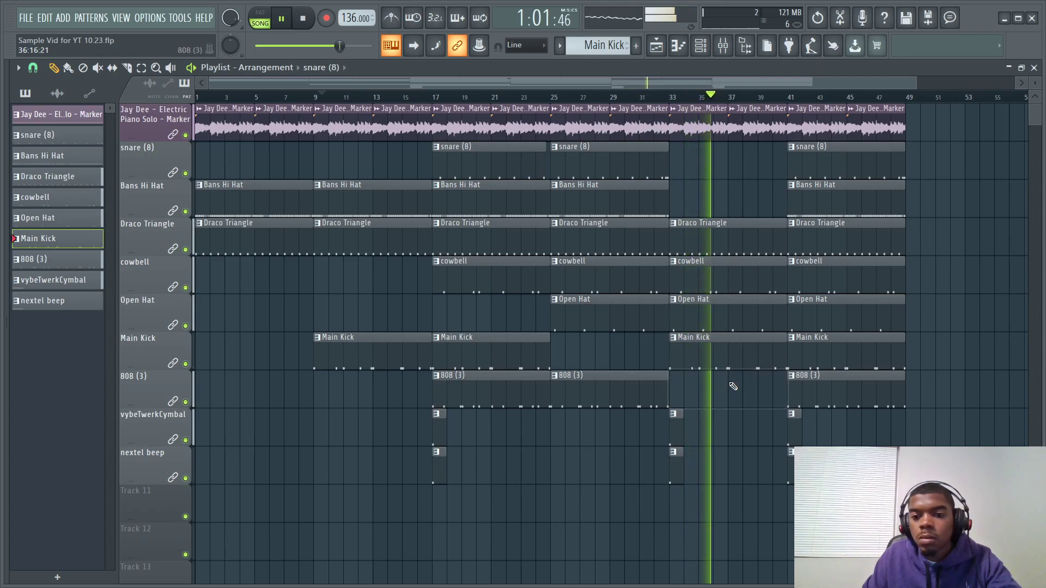
pyautogui.rightClick(790, 426)
pyautogui.rightClick(791, 458)
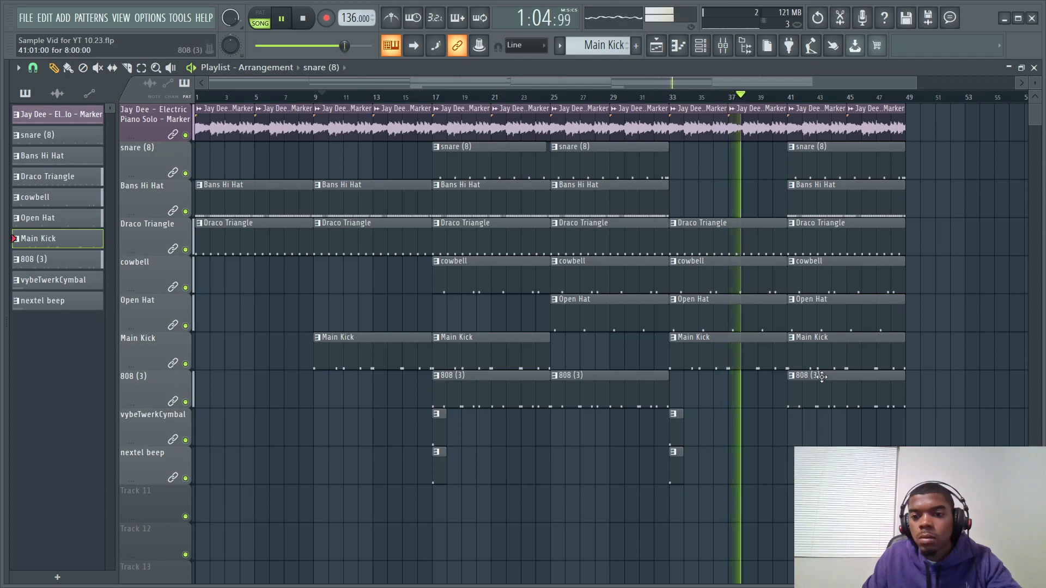
# Delete the Bans Hi Hat, snare (8) and 808 (3) clips at bar 41 and the Open Hat clip at bar 33, and stop playback
pyautogui.rightClick(845, 203)
pyautogui.rightClick(845, 169)
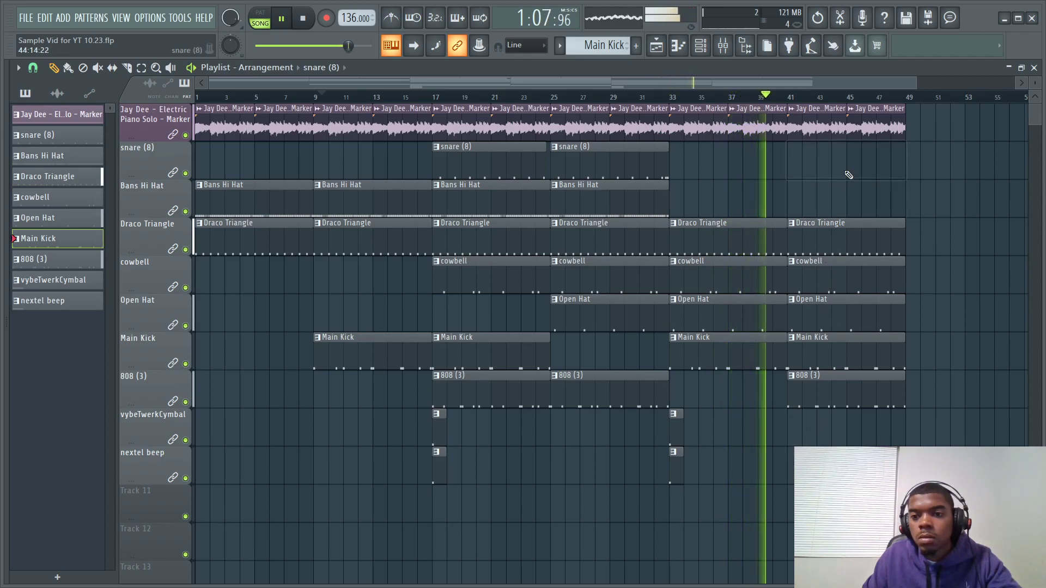
pyautogui.rightClick(838, 381)
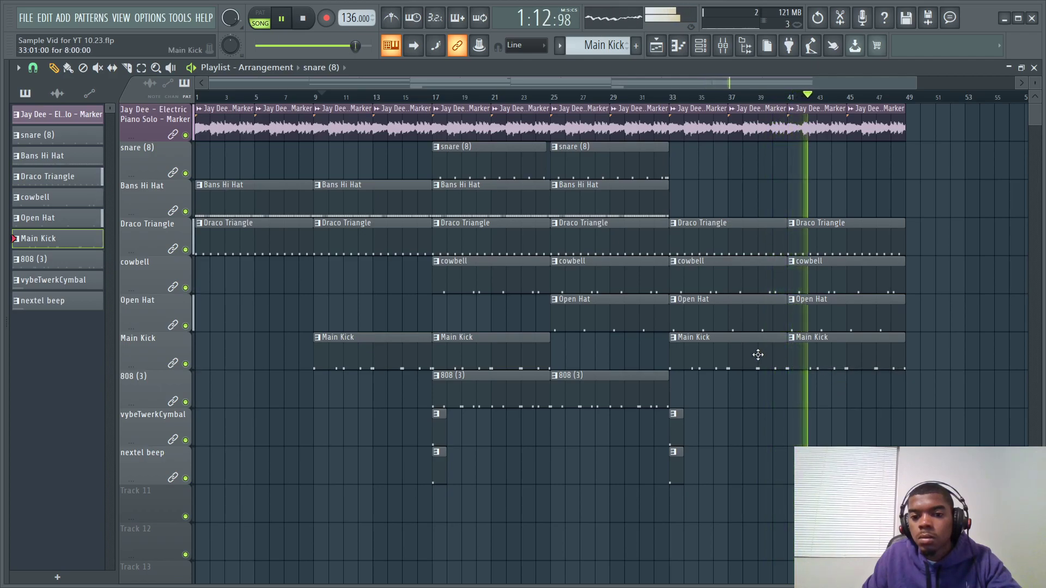
pyautogui.rightClick(737, 314)
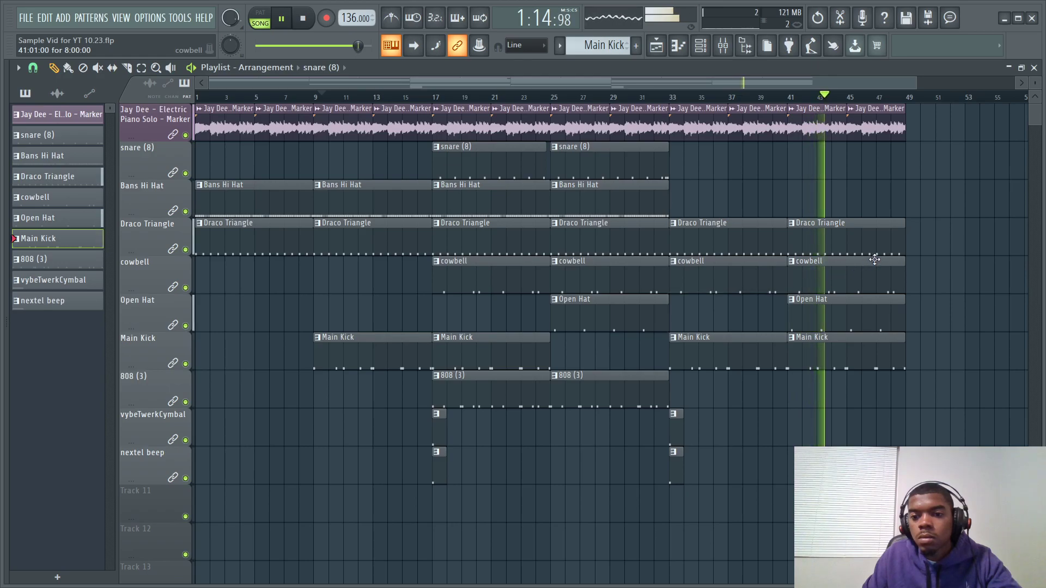
pyautogui.moveTo(913, 82); pyautogui.dragTo(1016, 83)
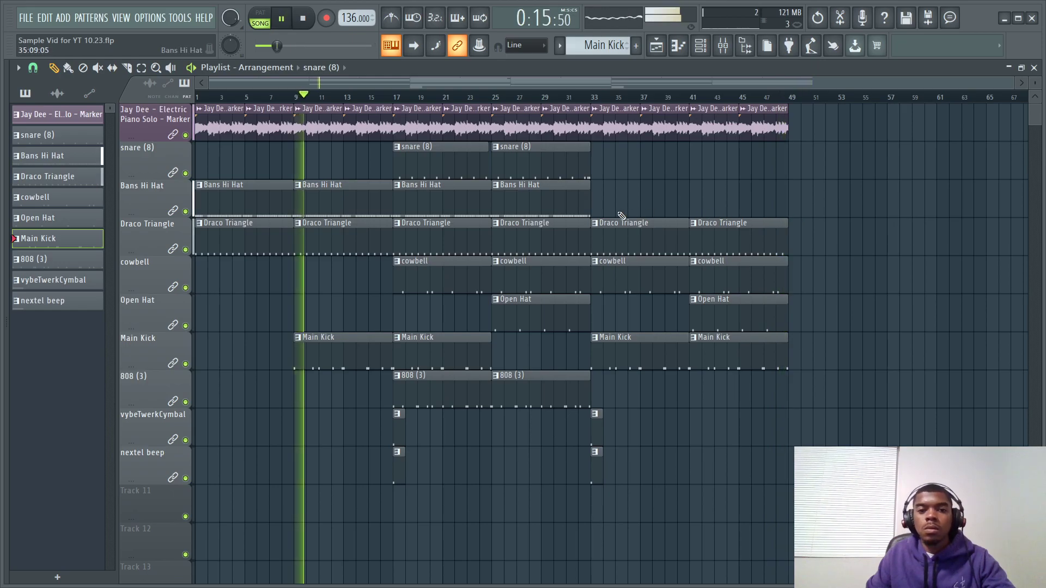
pyautogui.press('space')
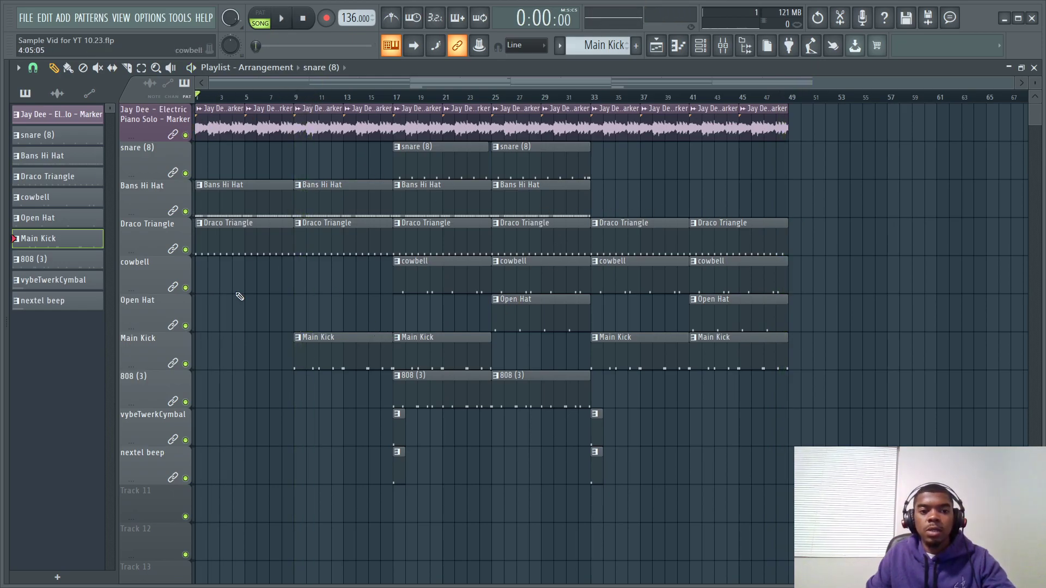
pyautogui.moveTo(217, 332); pyautogui.dragTo(376, 180)
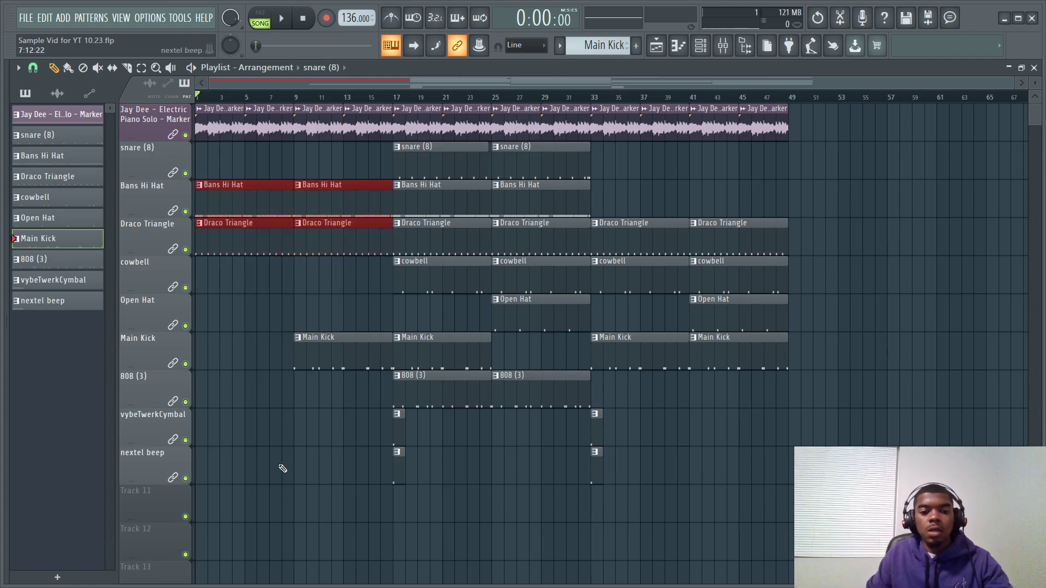
pyautogui.moveTo(236, 491)
pyautogui.mouseDown()
pyautogui.moveTo(367, 373)
pyautogui.moveTo(352, 149)
pyautogui.moveTo(371, 121)
pyautogui.mouseUp()
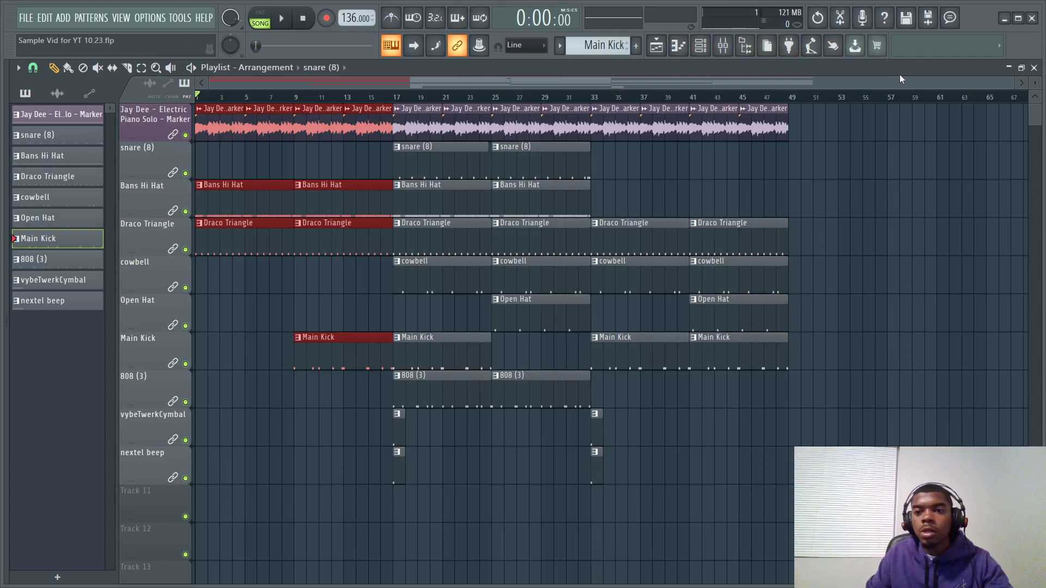
pyautogui.moveTo(1006, 83); pyautogui.dragTo(651, 107)
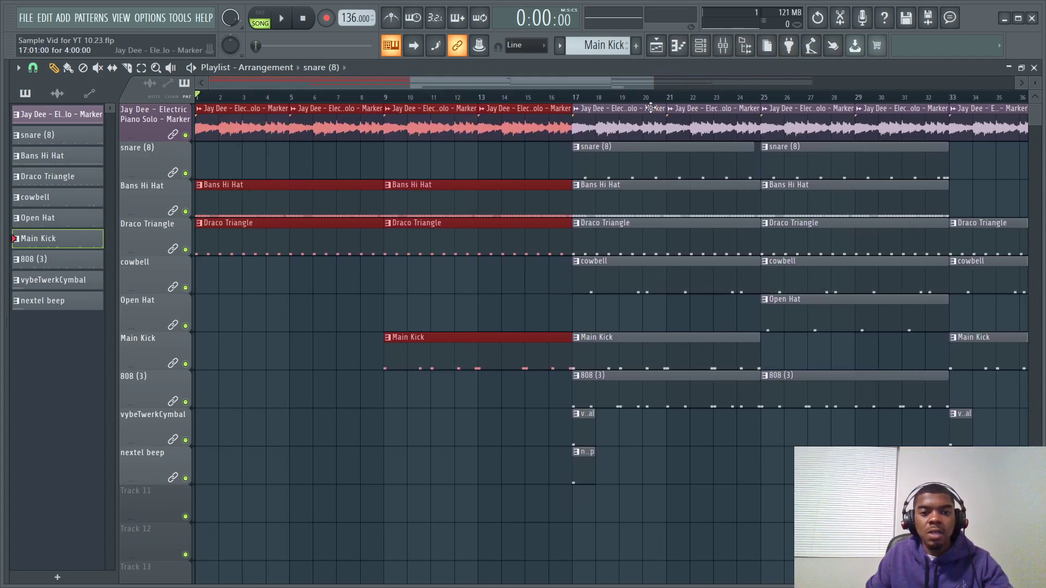
pyautogui.click(367, 364)
pyautogui.moveTo(224, 522)
pyautogui.mouseDown()
pyautogui.moveTo(347, 110)
pyautogui.moveTo(371, 93)
pyautogui.mouseUp()
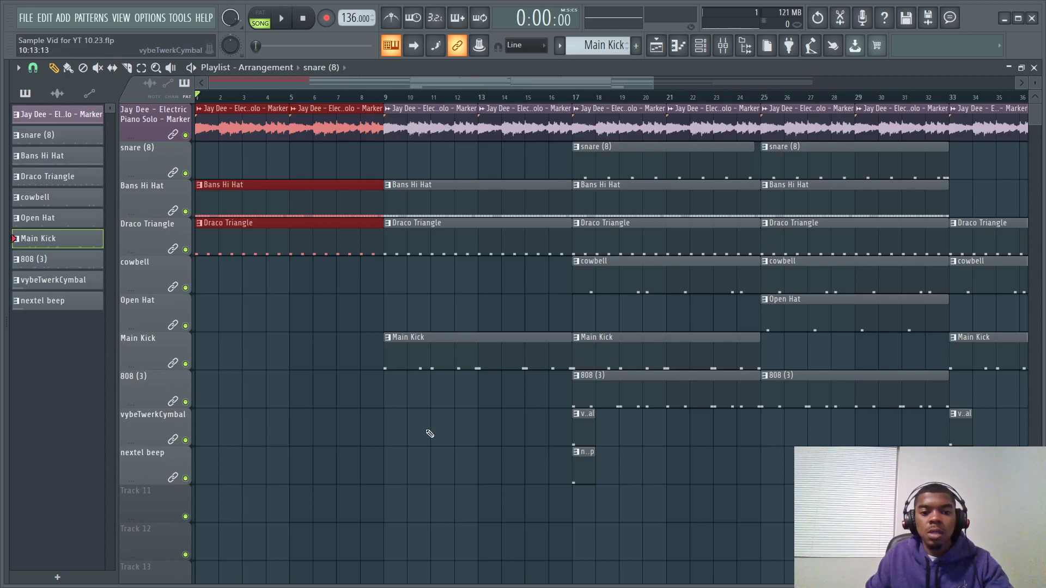
# Delete all clips in bars 9 to 16 and move everything from bar 17 onward back to start at bar 9
pyautogui.moveTo(412, 447)
pyautogui.mouseDown()
pyautogui.moveTo(544, 110)
pyautogui.moveTo(544, 120)
pyautogui.mouseUp()
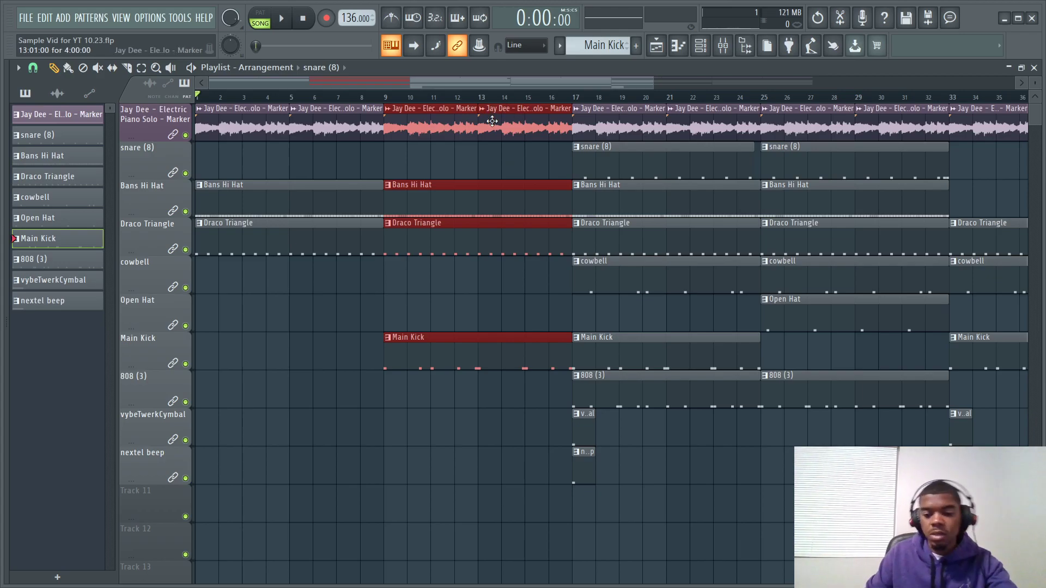
pyautogui.press('Delete')
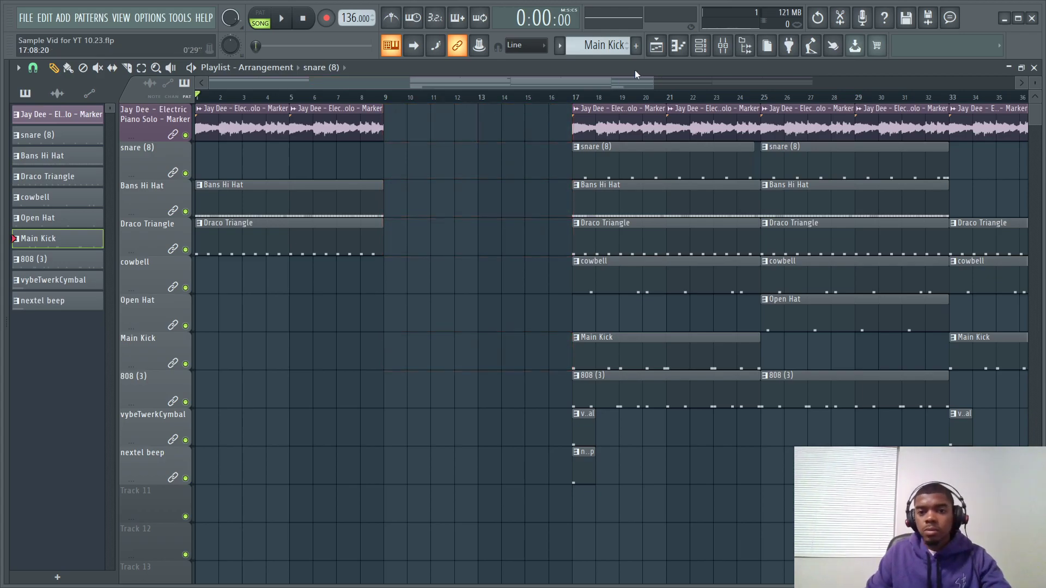
pyautogui.moveTo(656, 80); pyautogui.dragTo(948, 79)
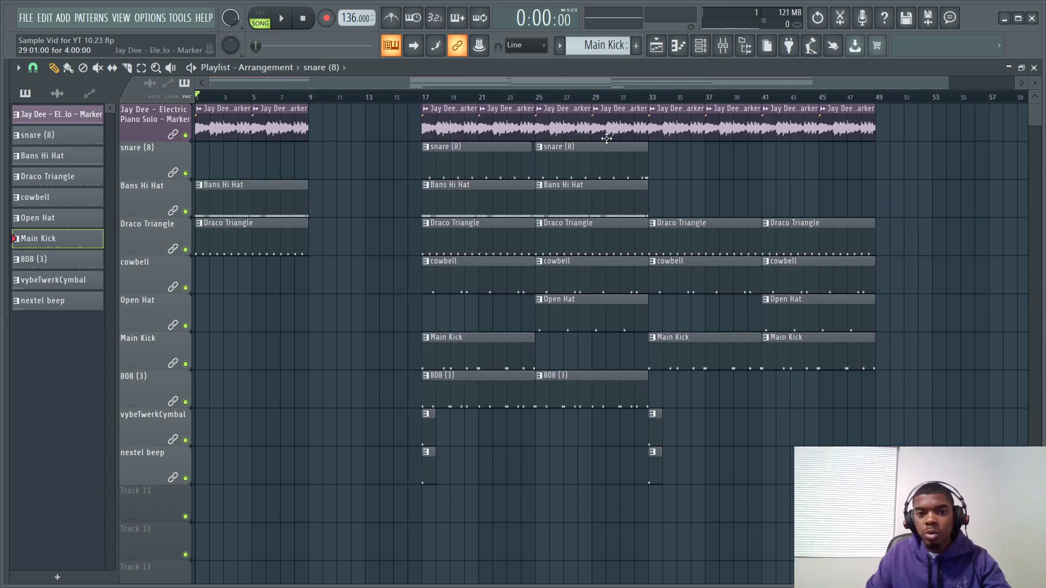
pyautogui.moveTo(846, 206); pyautogui.dragTo(884, 188)
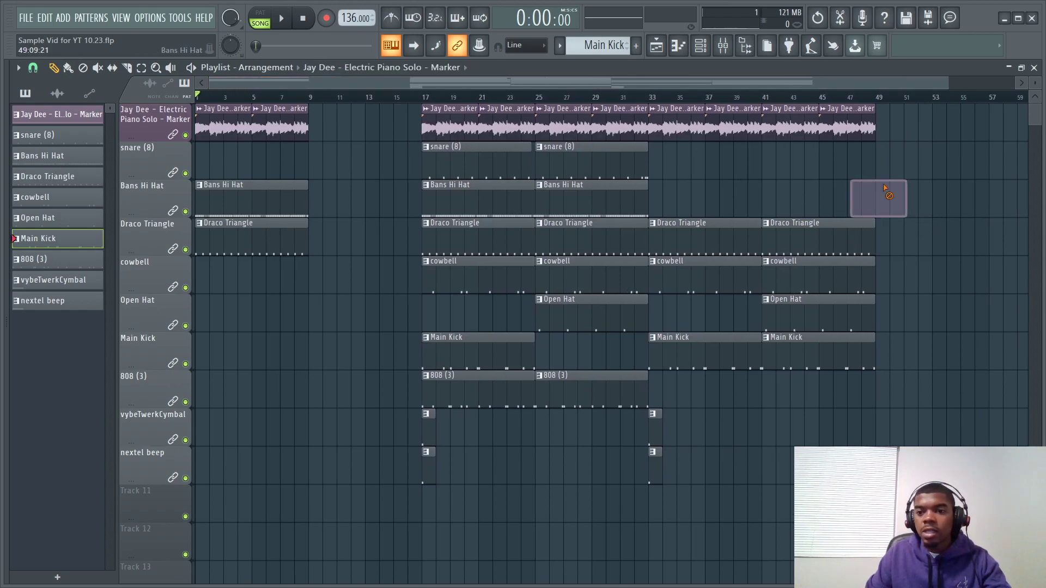
pyautogui.moveTo(383, 121); pyautogui.dragTo(969, 512)
pyautogui.moveTo(526, 138); pyautogui.dragTo(406, 130)
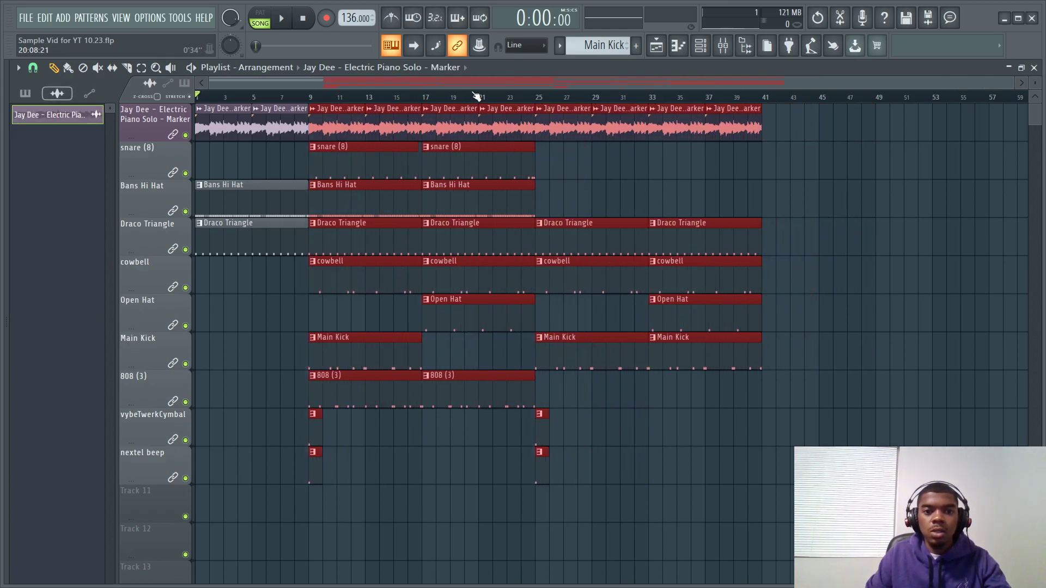
# Clear the clip selection and play the shortened intro from the start of the song
pyautogui.press('space')
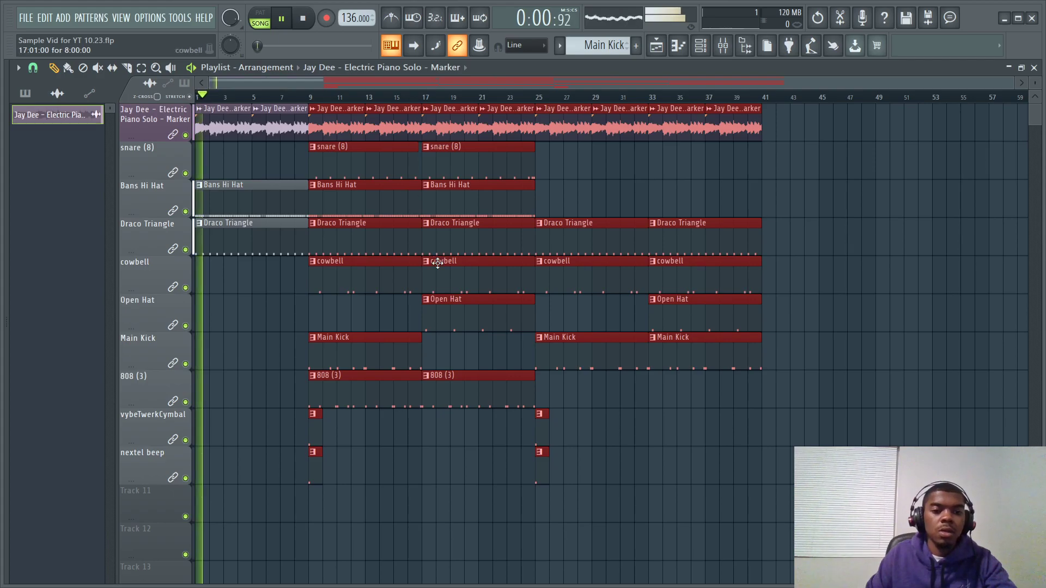
pyautogui.click(363, 308)
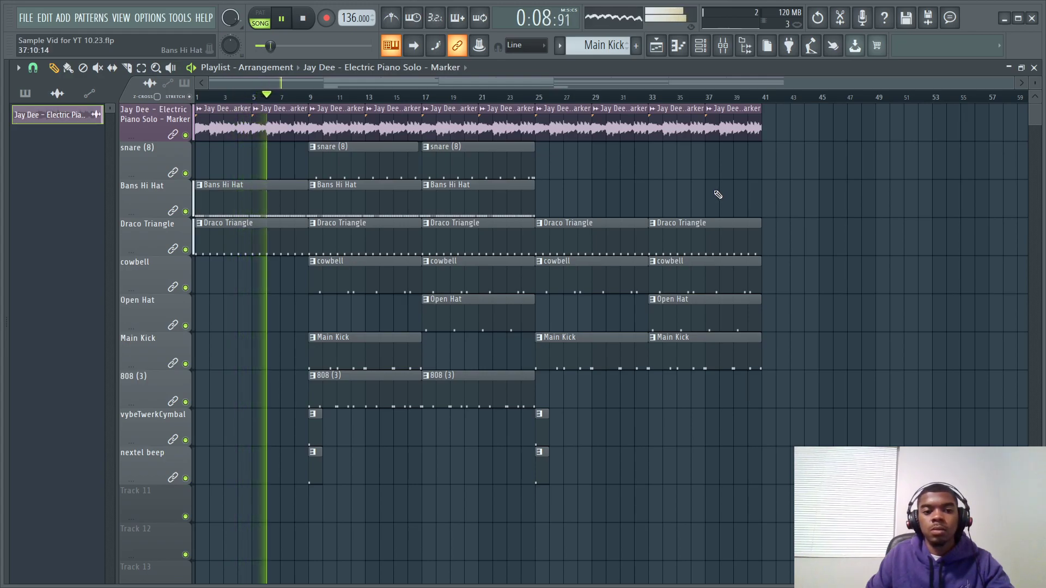
pyautogui.press('space')
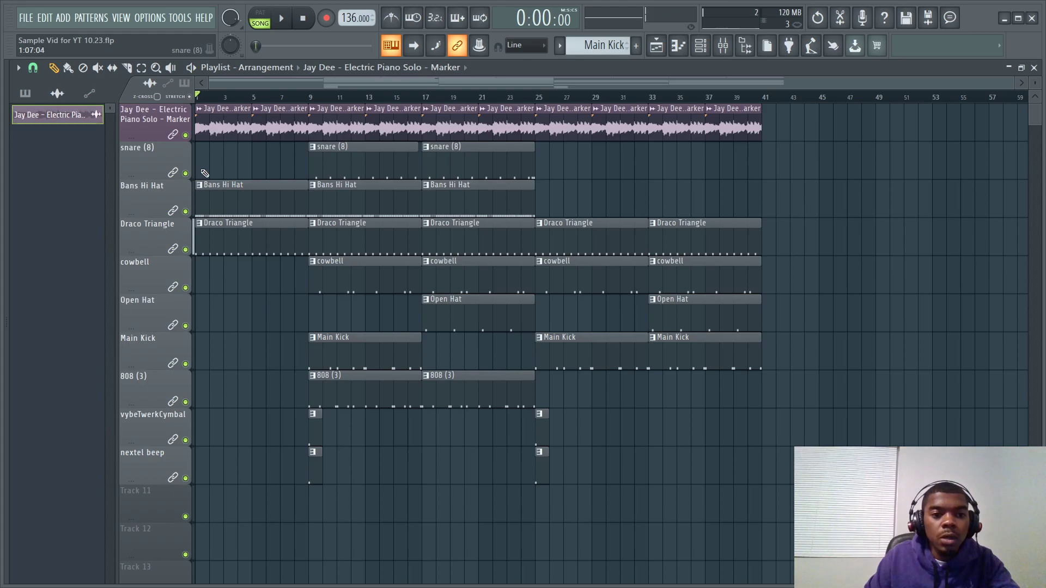
# Add a snare (8) clip to the intro and cut it down to its closing fill in bar 8
pyautogui.click(198, 170)
pyautogui.moveTo(212, 175); pyautogui.dragTo(203, 172)
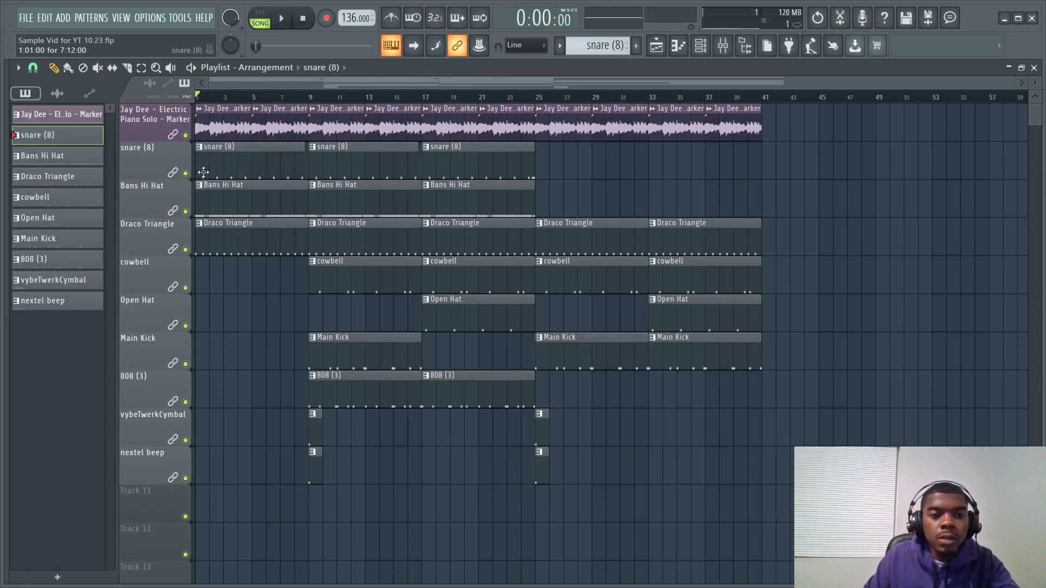
pyautogui.rightClick(259, 160)
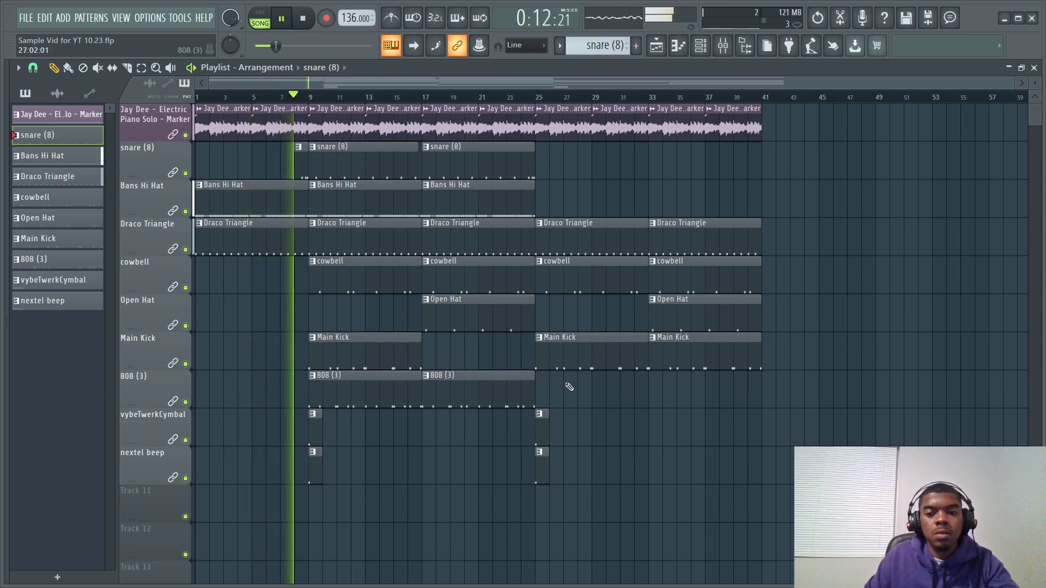
# Add 808 (3), Bans Hi Hat and snare (8) clips at bar 33 and delete the Main Kick clip there
pyautogui.click(656, 395)
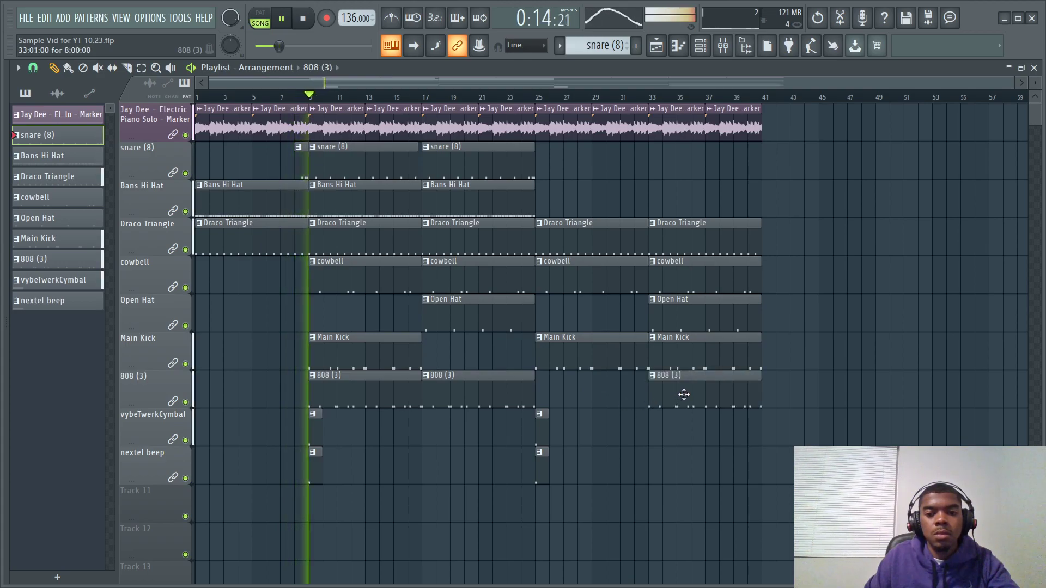
pyautogui.rightClick(705, 360)
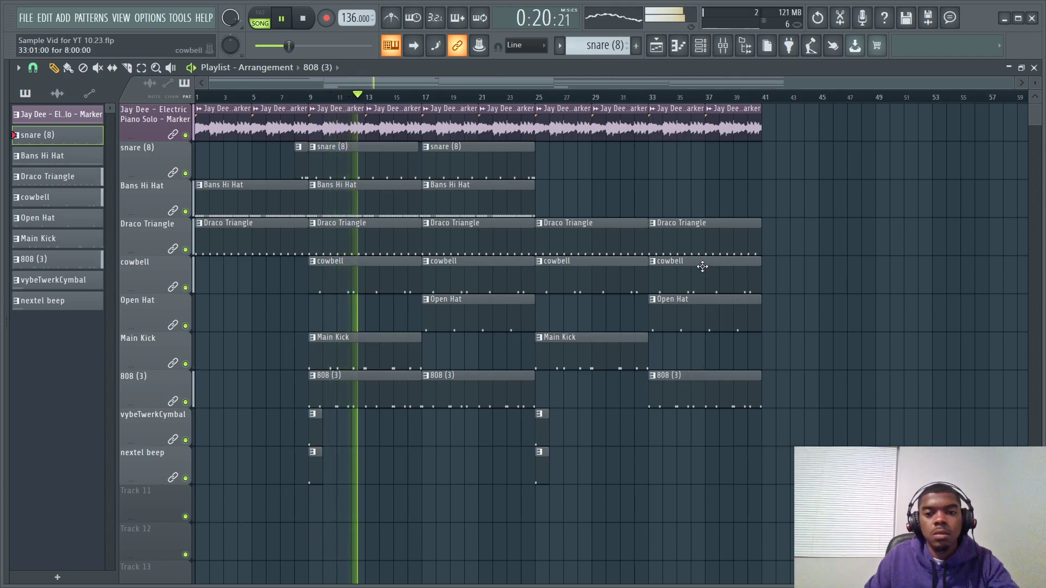
pyautogui.click(660, 198)
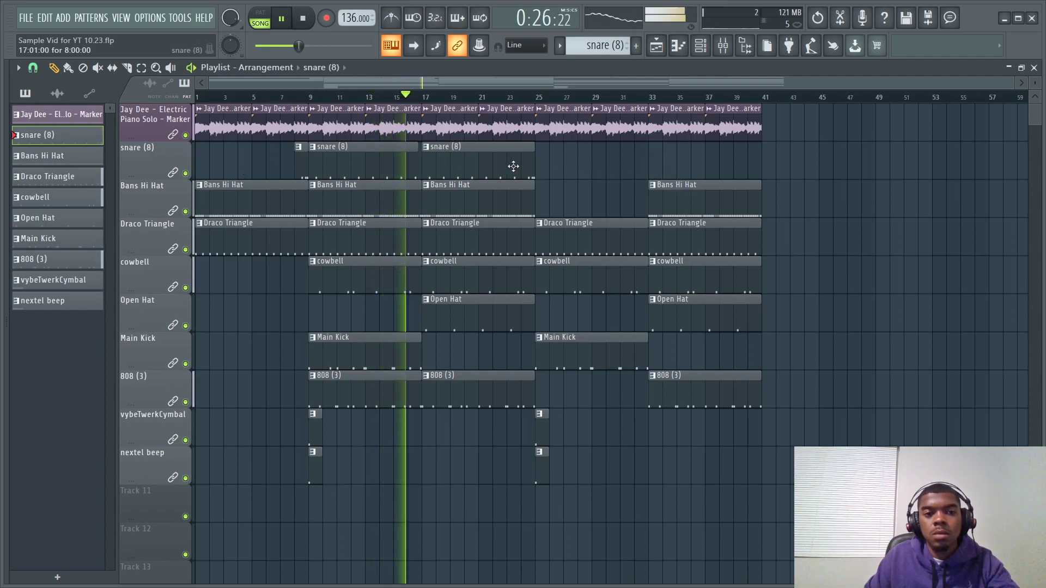
pyautogui.click(667, 157)
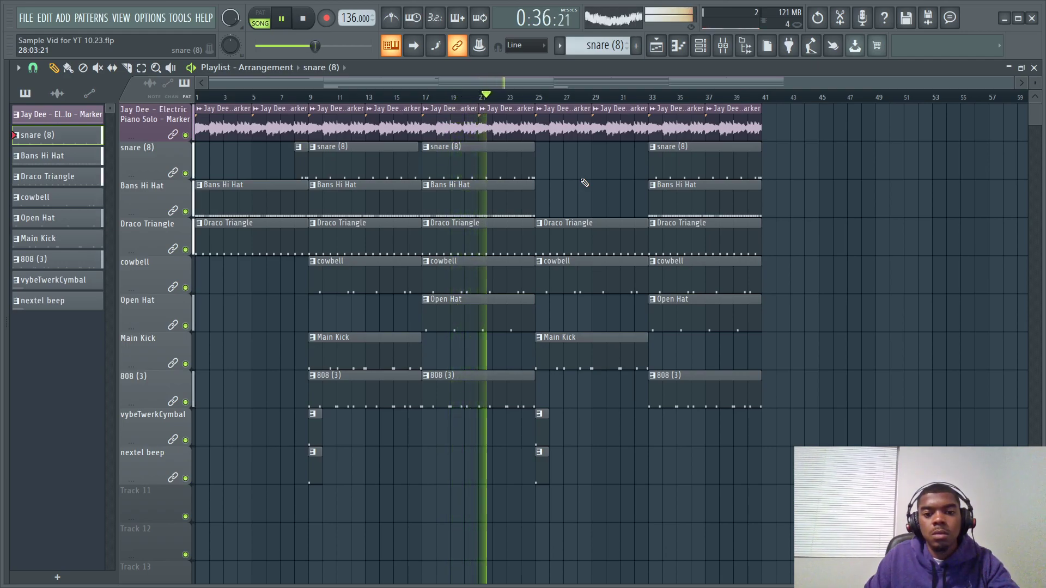
# Add a four-bar Main Kick clip at bar 21 and a Bans Hi Hat clip at bar 25, and audition the change
pyautogui.press('space')
pyautogui.click(428, 358)
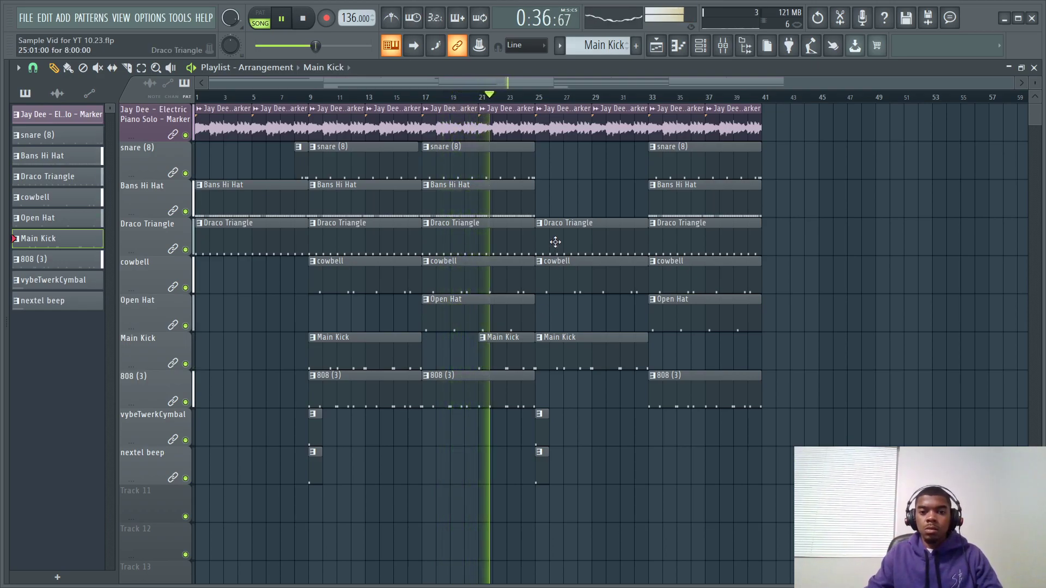
pyautogui.moveTo(571, 212); pyautogui.dragTo(527, 203)
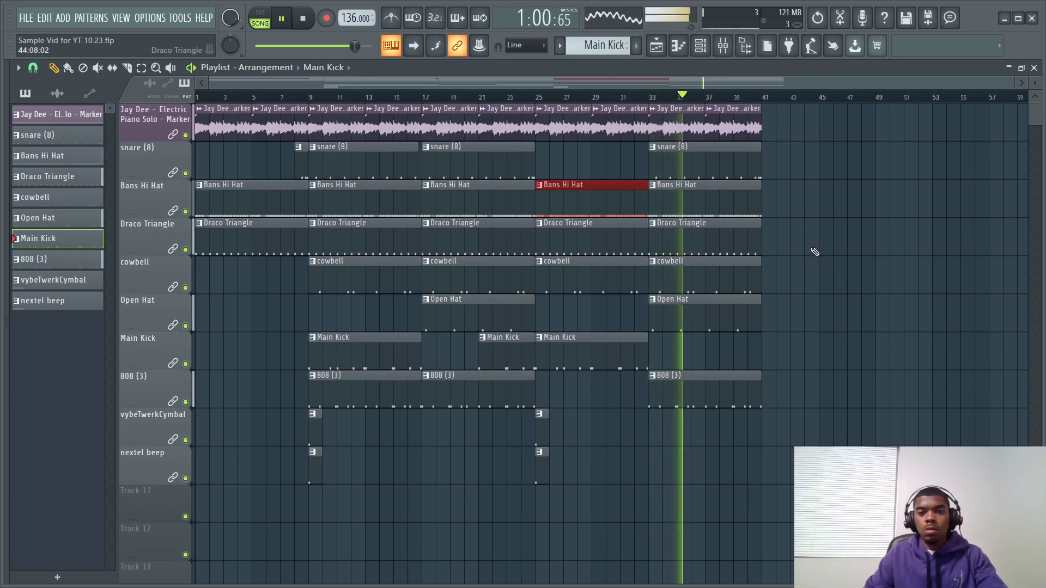
pyautogui.press('space')
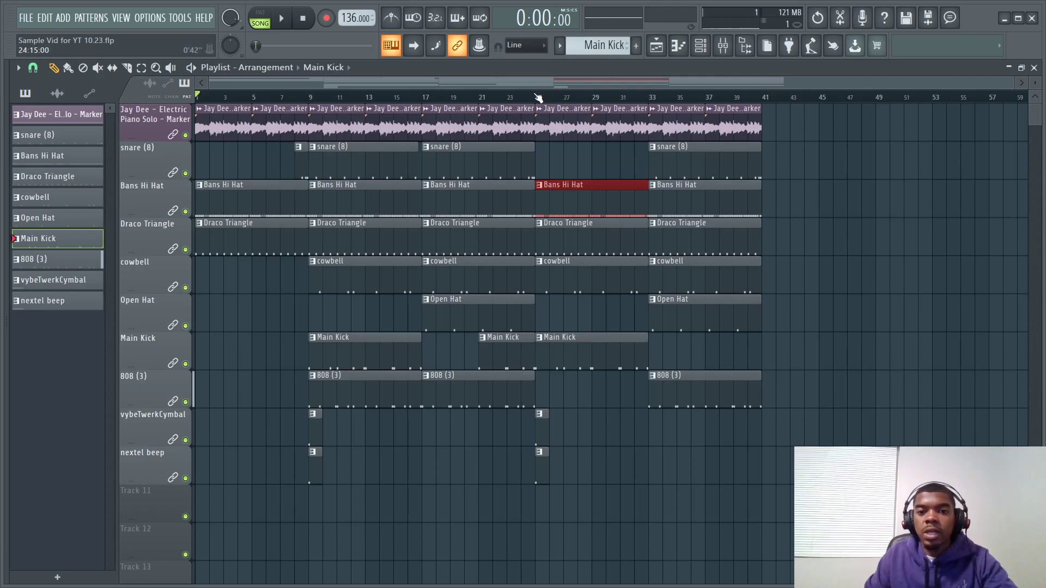
# Add a four-bar Main Kick clip at bar 37 and delete the Bans Hi Hat clip at bar 25, checking with playback
pyautogui.press('space')
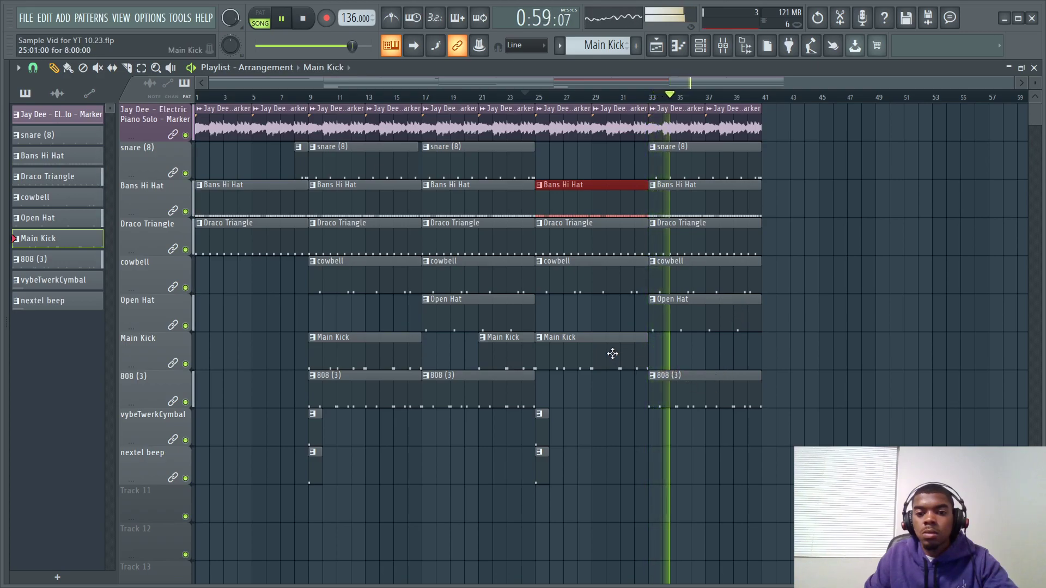
pyautogui.press('space')
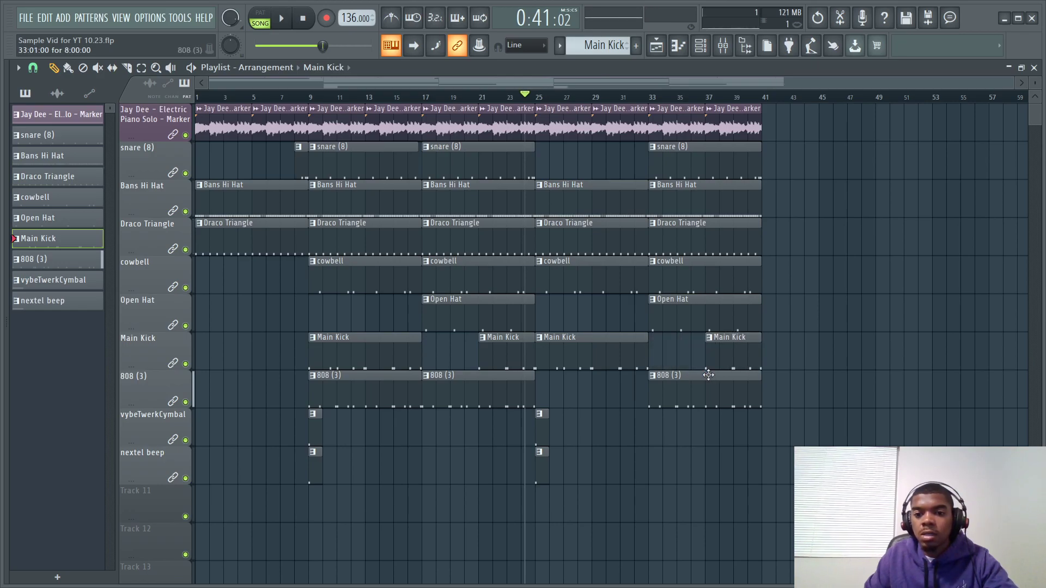
pyautogui.press('space')
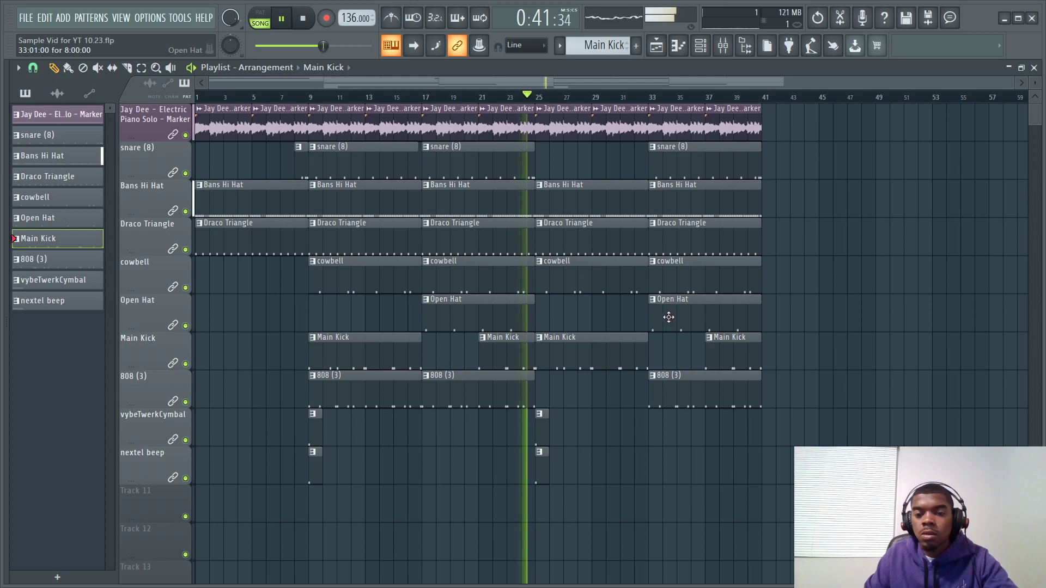
pyautogui.rightClick(603, 203)
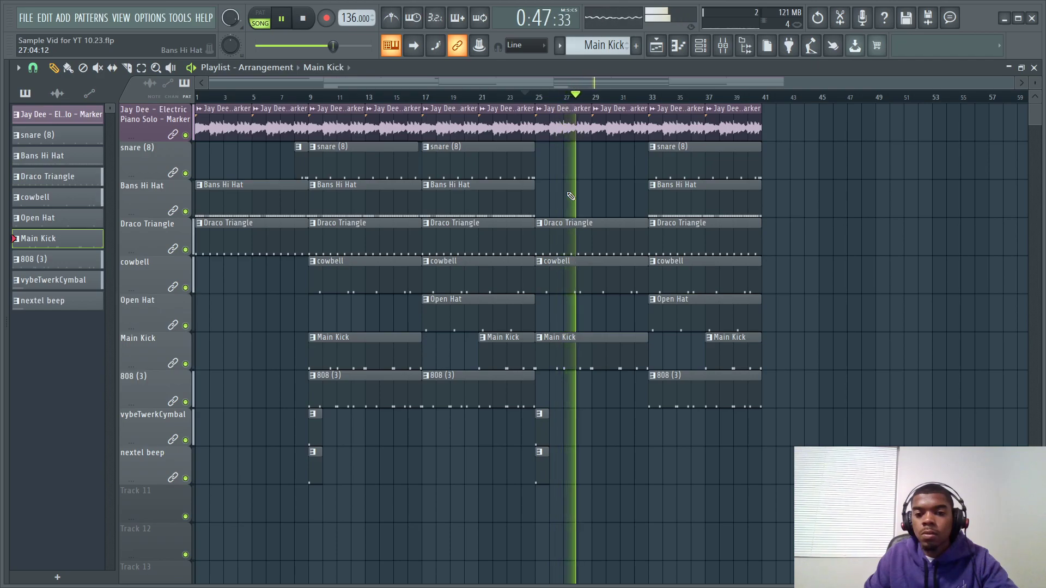
pyautogui.press('space')
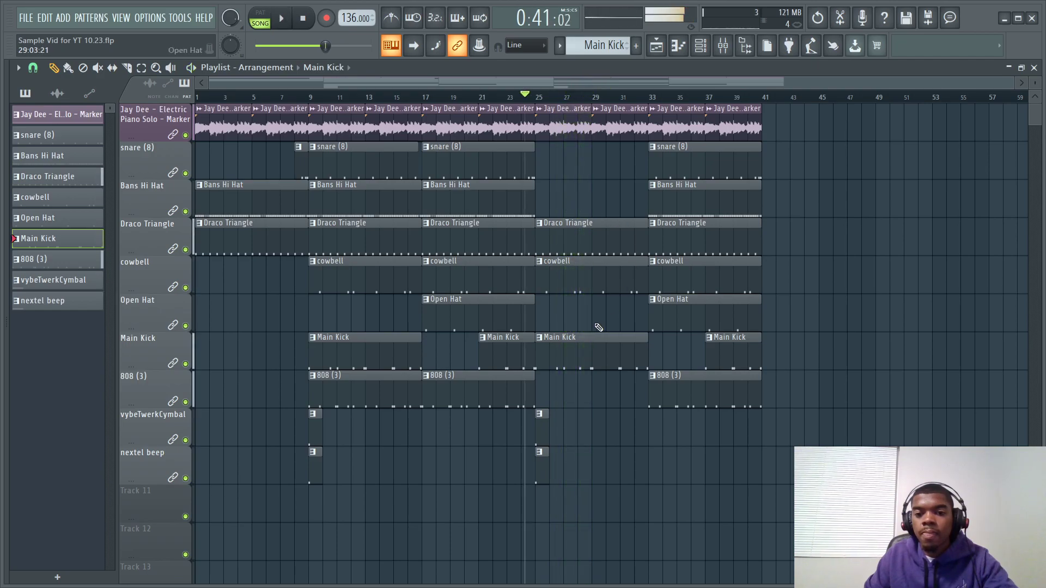
# Examine the Main Kick pattern's notes in the piano roll during playback and return to the playlist
pyautogui.doubleClick(587, 352)
pyautogui.press('space')
pyautogui.moveTo(556, 83); pyautogui.dragTo(143, 115)
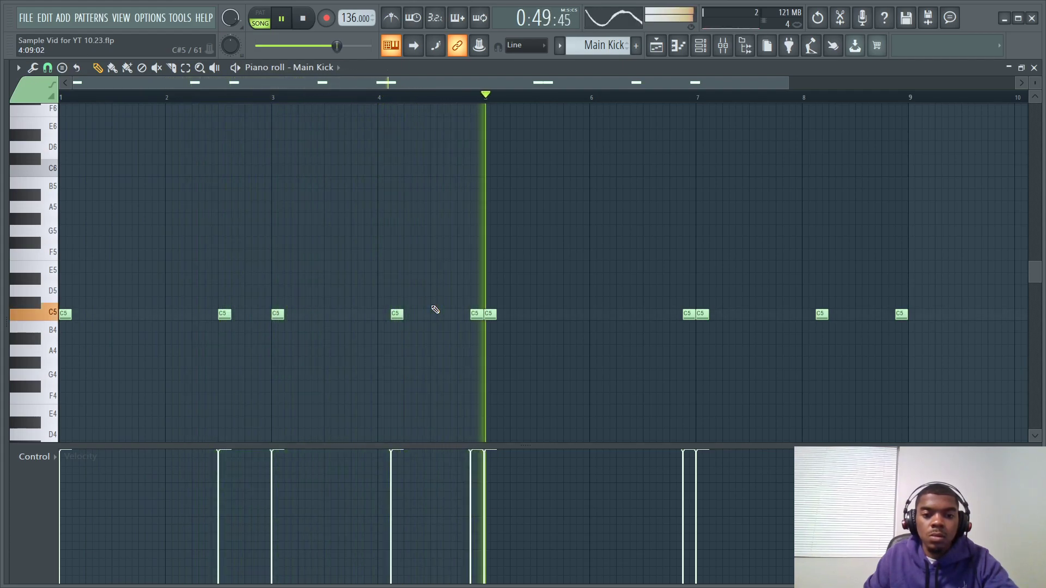
pyautogui.click(1035, 68)
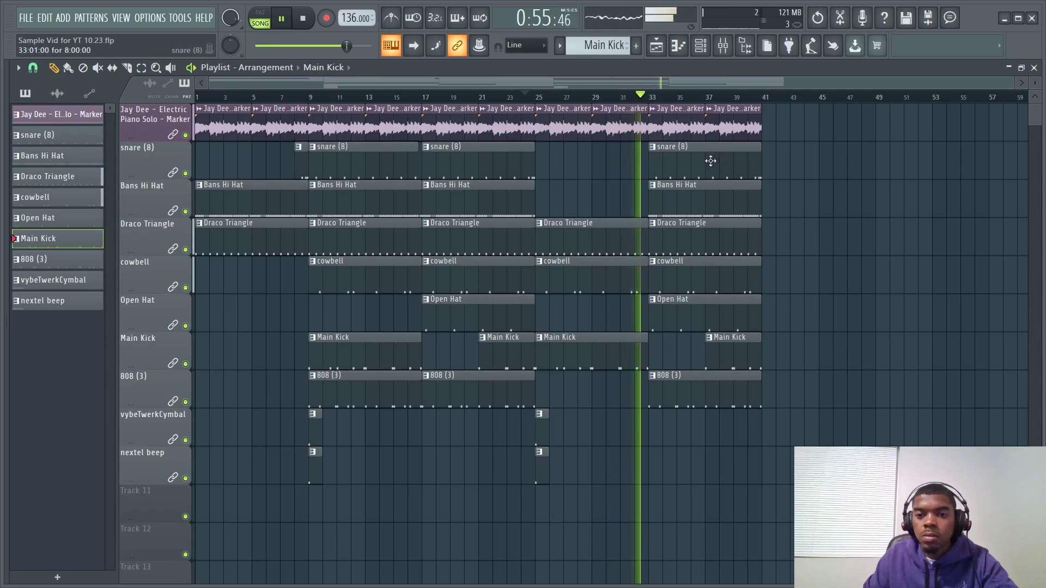
# Delete the Bans Hi Hat clip at bar 33 and duplicate the piano audio and snare (8) clips of bars 33 to 40 to bar 41
pyautogui.rightClick(703, 186)
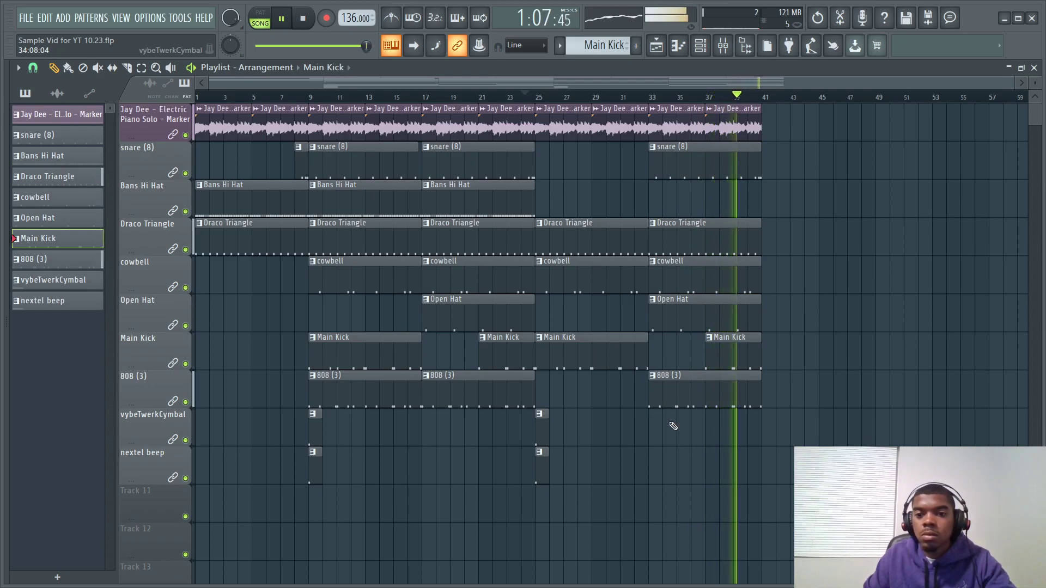
pyautogui.moveTo(689, 210); pyautogui.dragTo(759, 140)
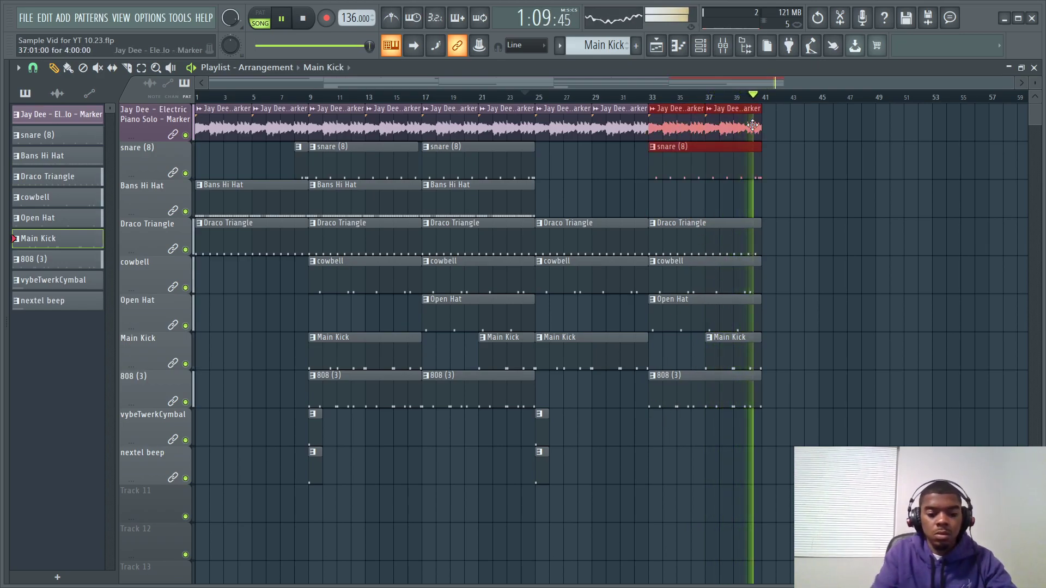
pyautogui.hotkey('ctrl', 'b')
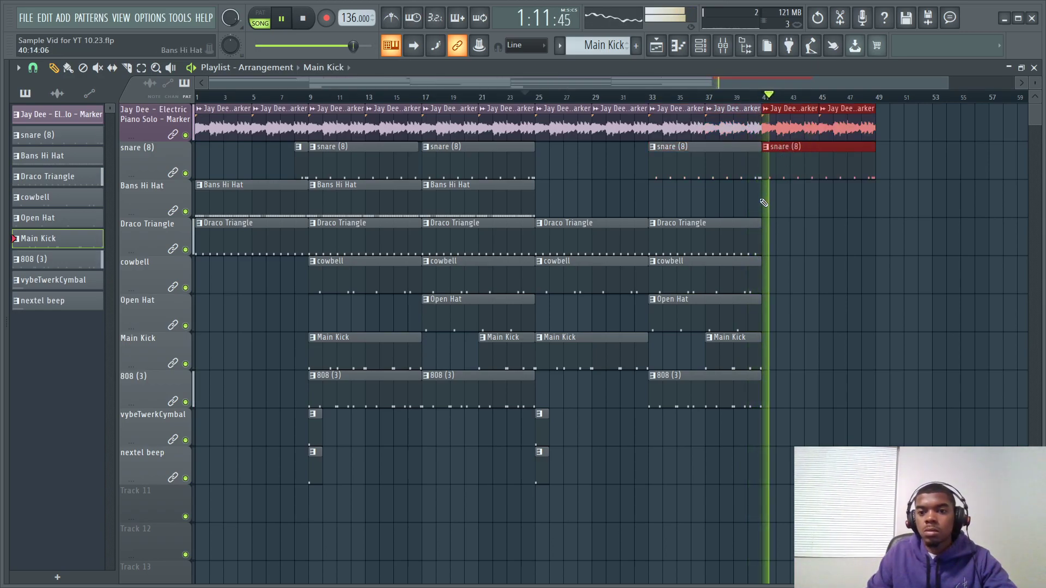
# Add a Bans Hi Hat clip at bar 41 and duplicate the Draco Triangle clip from bar 33 to bar 41
pyautogui.click(654, 197)
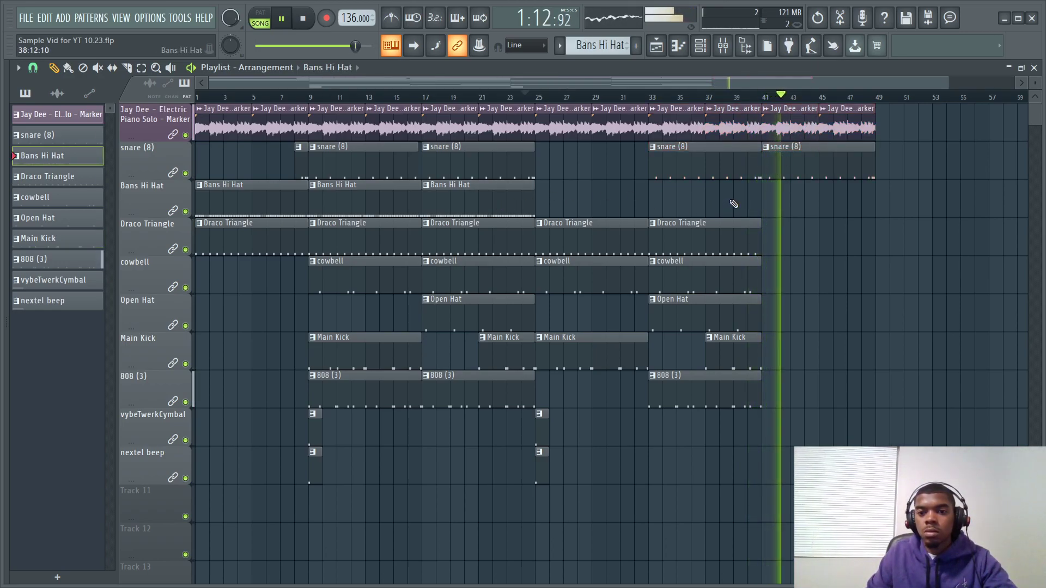
pyautogui.click(765, 199)
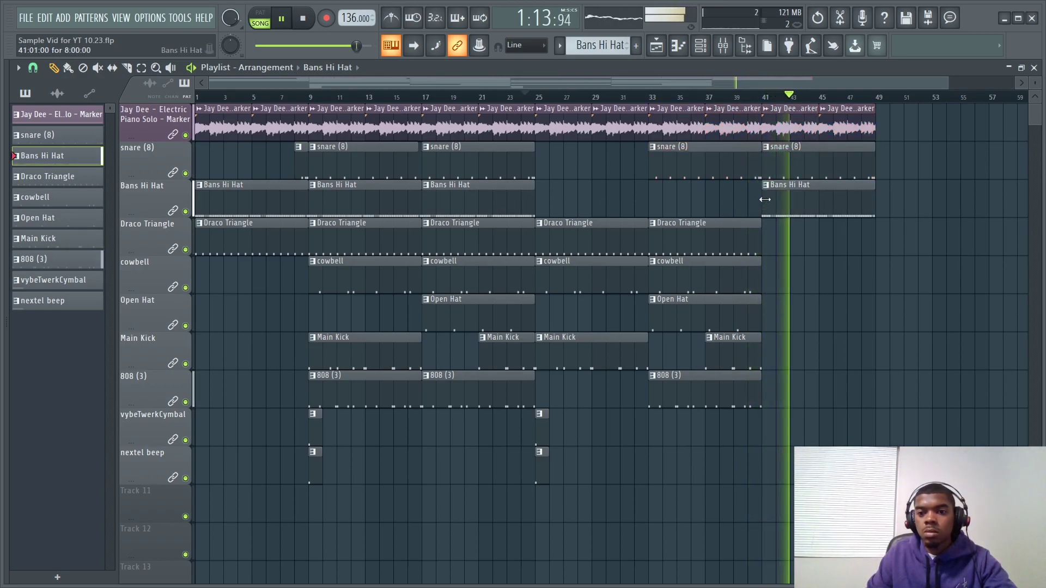
pyautogui.keyDown('ctrl'); pyautogui.click(706, 237); pyautogui.keyUp('ctrl')
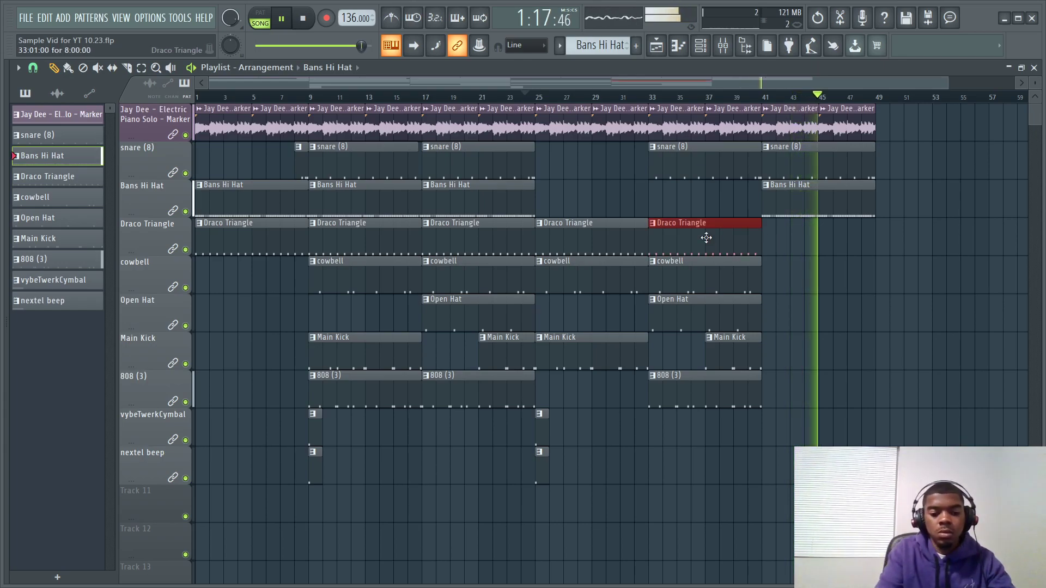
pyautogui.hotkey('ctrl', 'b')
# Delete the Draco Triangle clip at bar 25 and lower the Draco Triangle channel's volume in the channel rack
pyautogui.rightClick(605, 240)
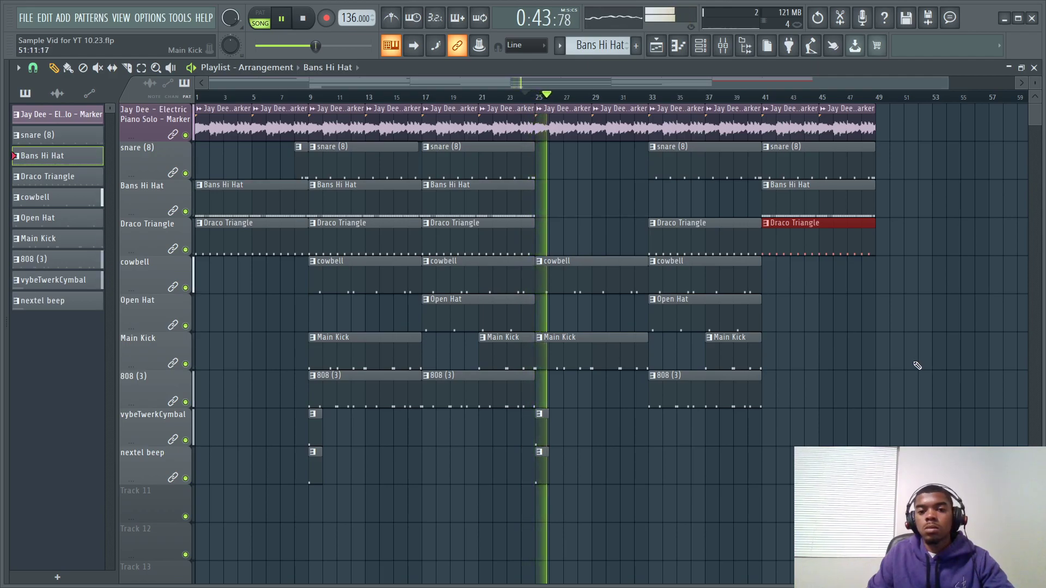
pyautogui.click(702, 48)
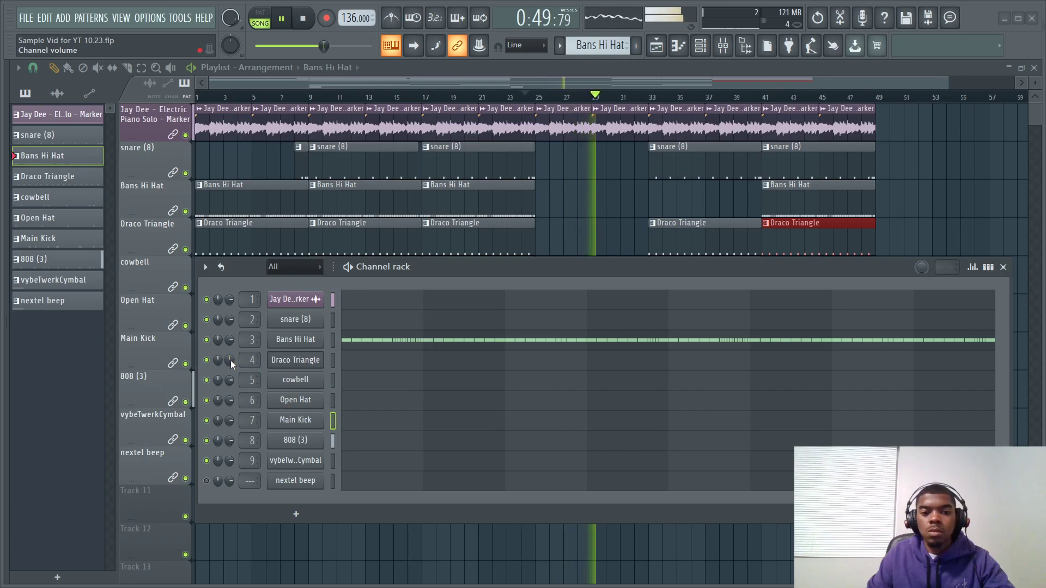
pyautogui.moveTo(231, 361); pyautogui.dragTo(231, 381)
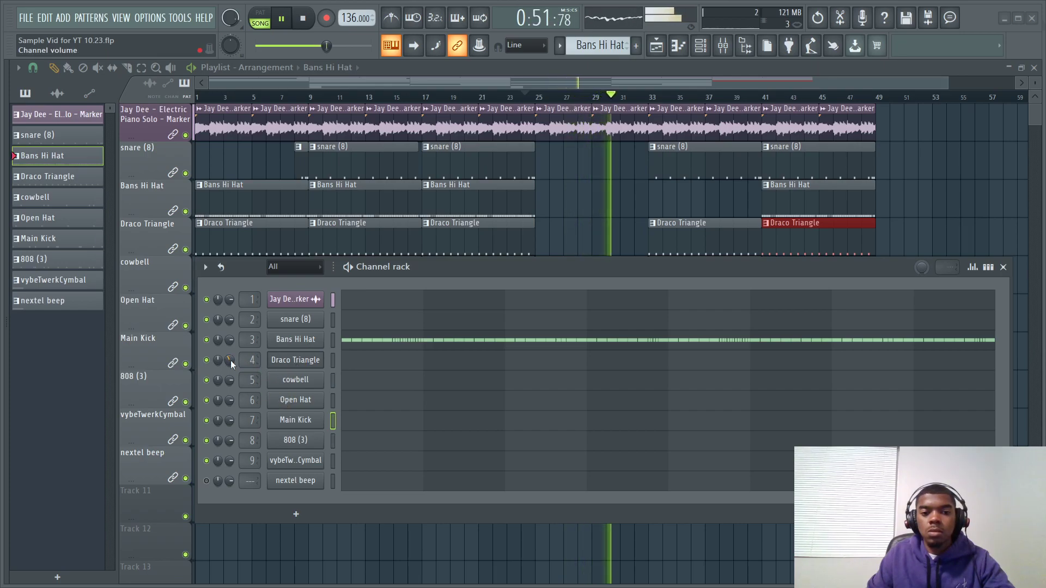
pyautogui.click(1003, 268)
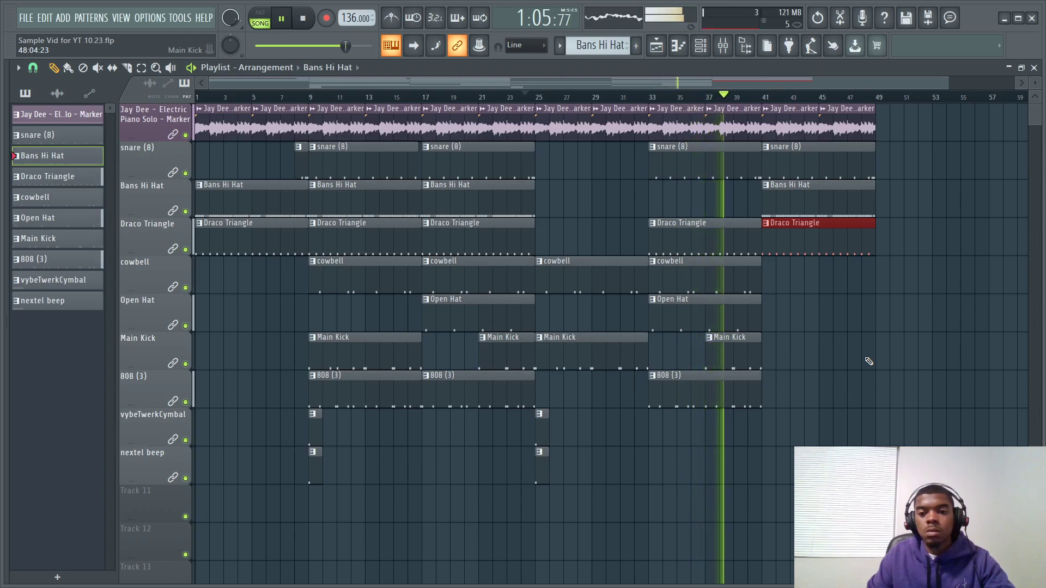
# Add an eight-bar 808 (3) clip at bar 41
pyautogui.click(724, 375)
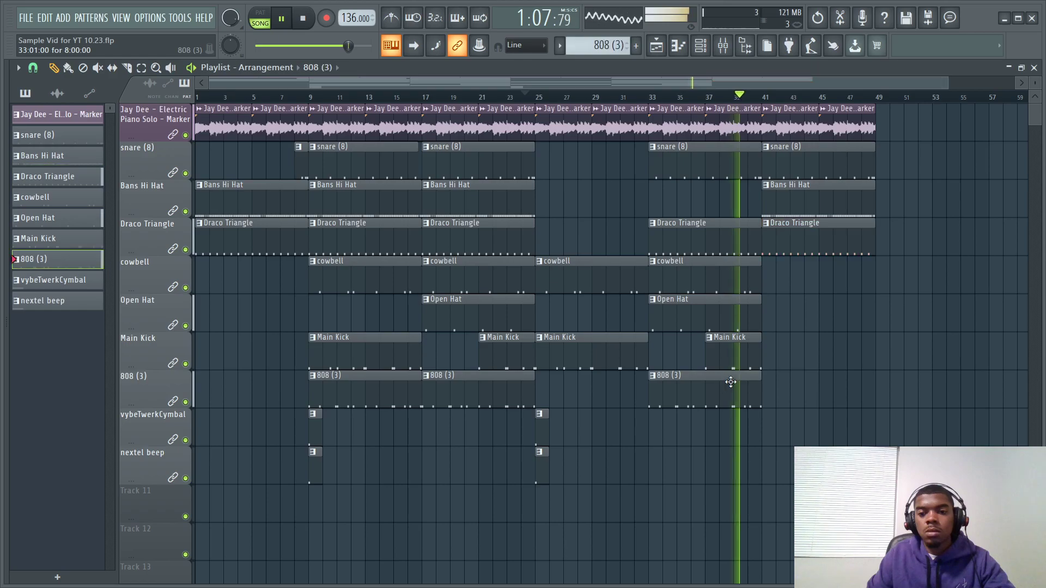
pyautogui.click(778, 390)
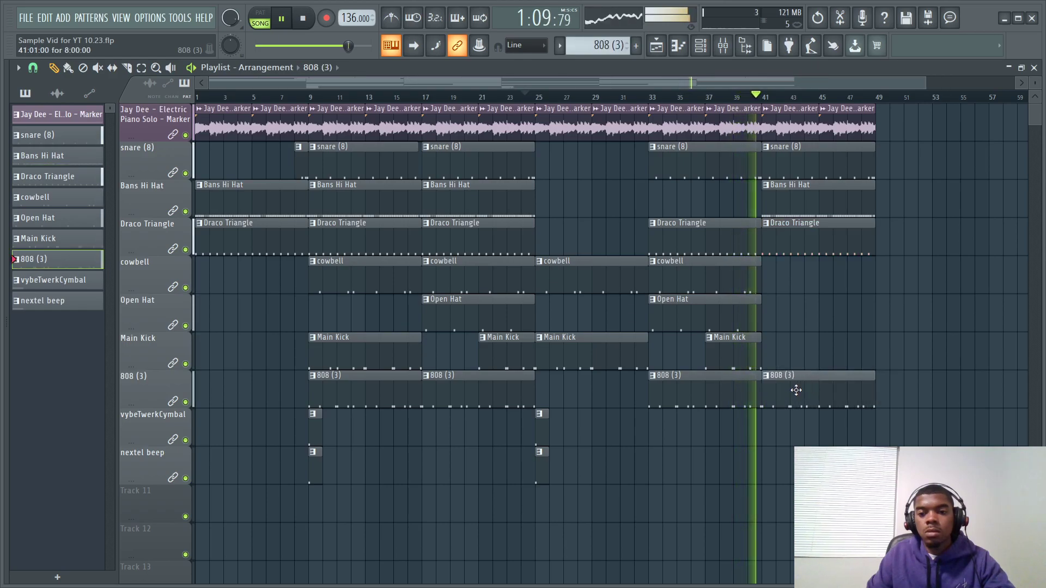
pyautogui.rightClick(798, 391)
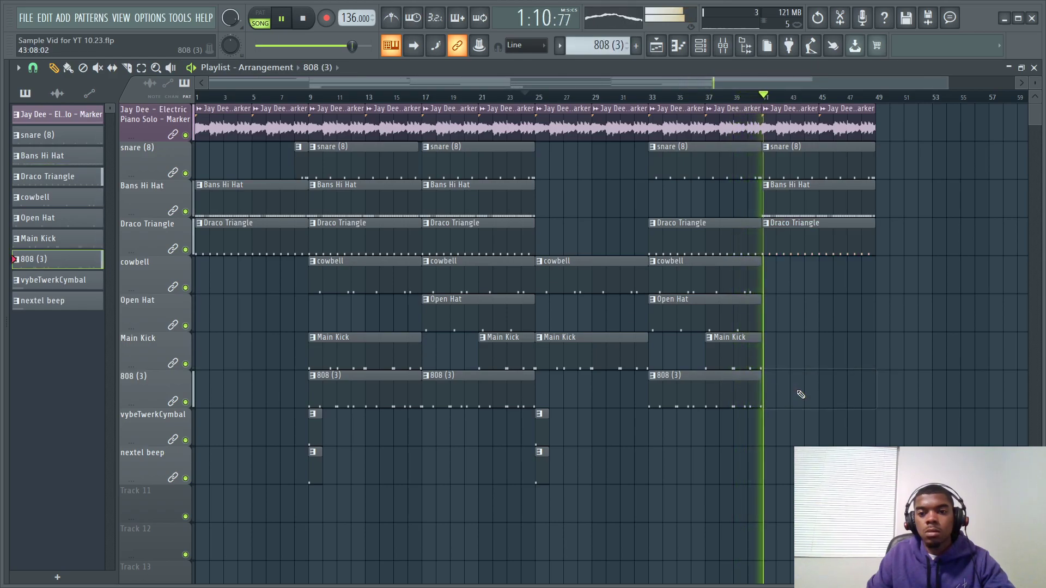
pyautogui.click(765, 394)
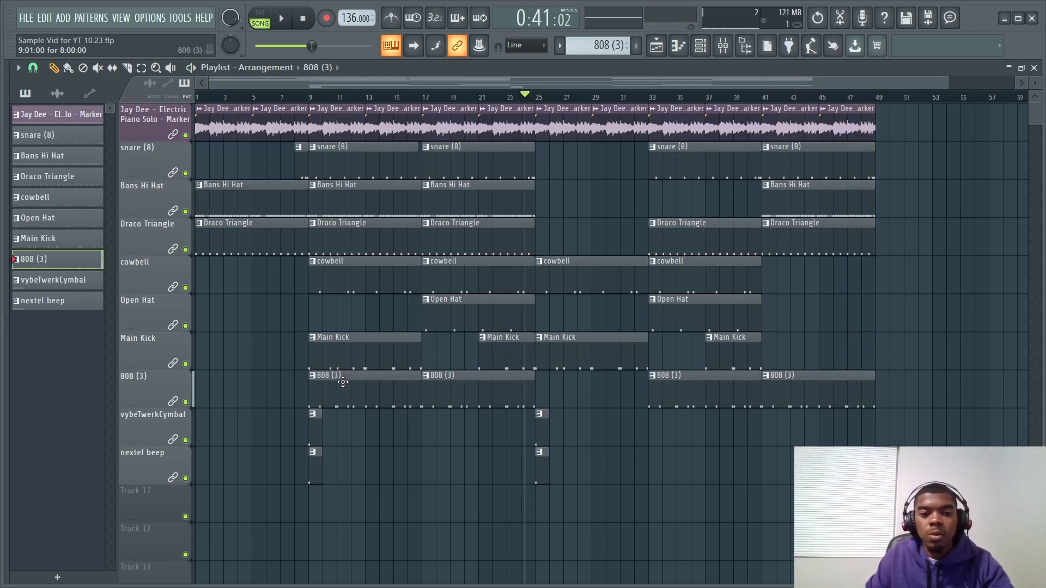
# Place a four-bar Main Kick clip at bar 33 instead of bar 37, and fill bars 41 to 48 with Main Kick, cowbell and Open Hat clips
pyautogui.press('space')
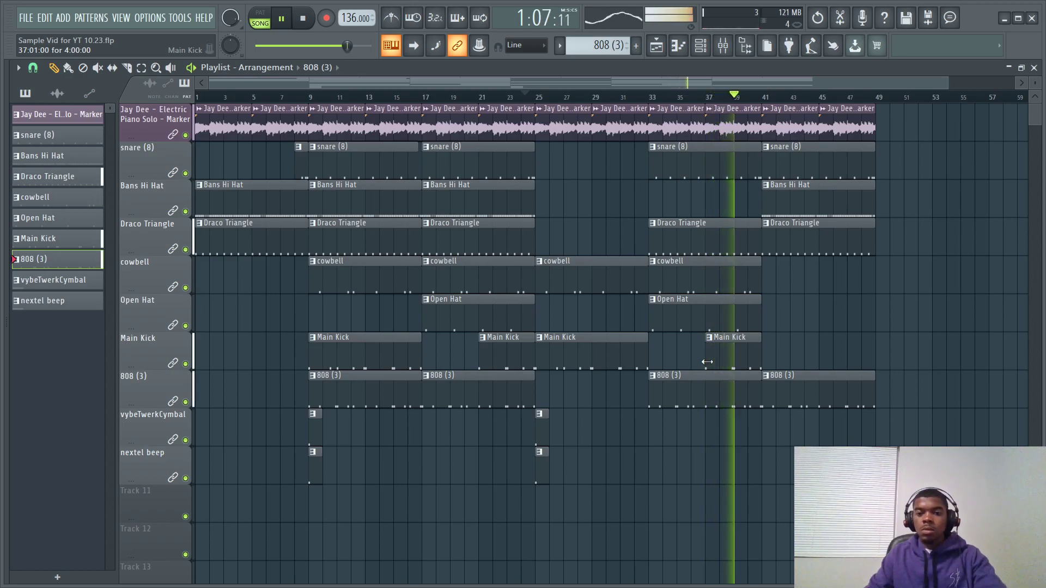
pyautogui.press('space')
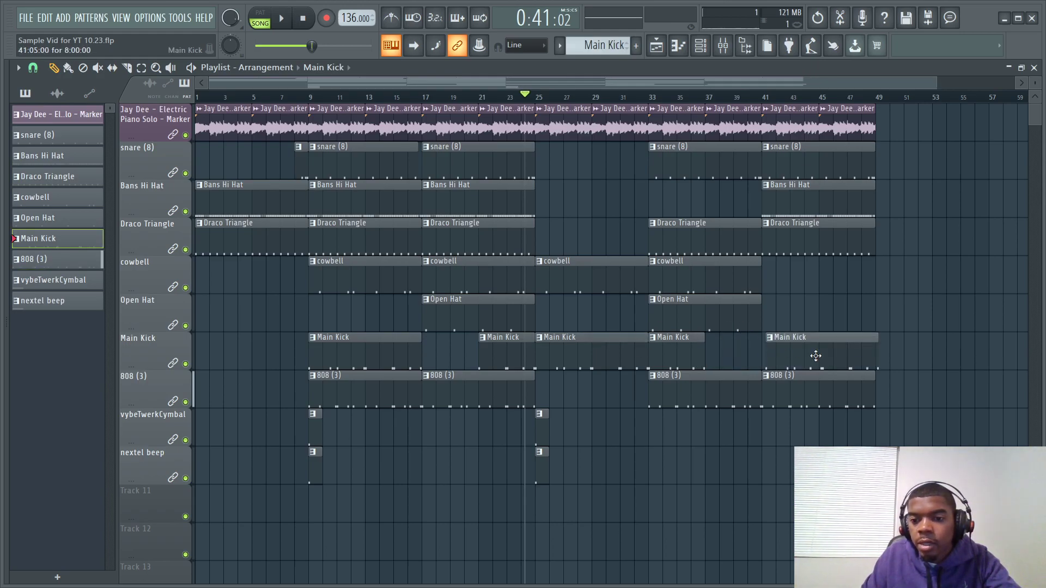
pyautogui.moveTo(773, 257); pyautogui.dragTo(723, 316)
pyautogui.hotkey('ctrl', 'b')
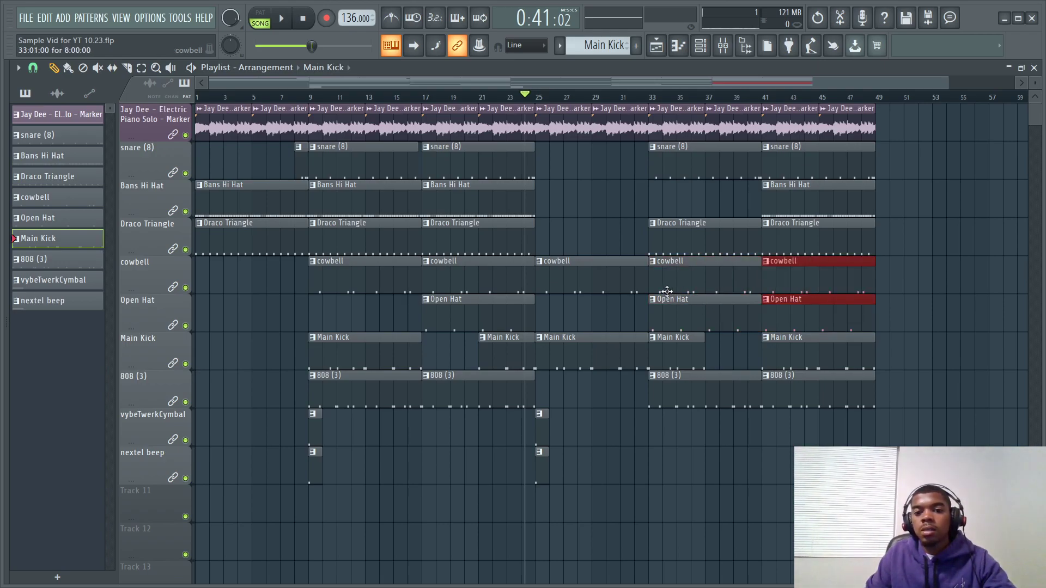
# Copy the Draco Triangle clip from bar 17 to bar 25 and play the section back
pyautogui.click(524, 242)
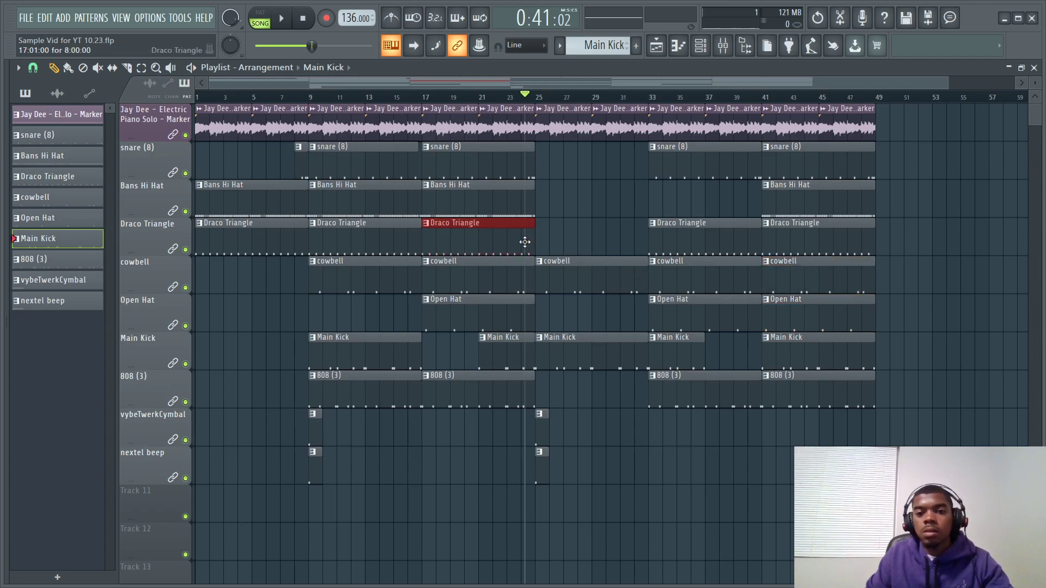
pyautogui.press('space')
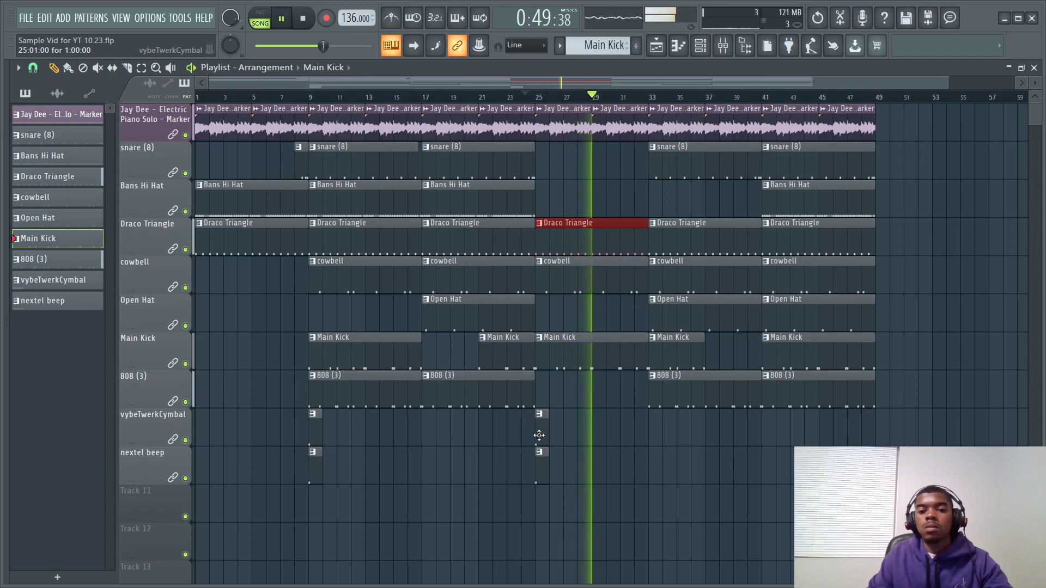
# Move the nextel beep clip from bar 25 to bar 32 and delete the nextel beep clip at bar 9
pyautogui.moveTo(543, 463); pyautogui.dragTo(642, 474)
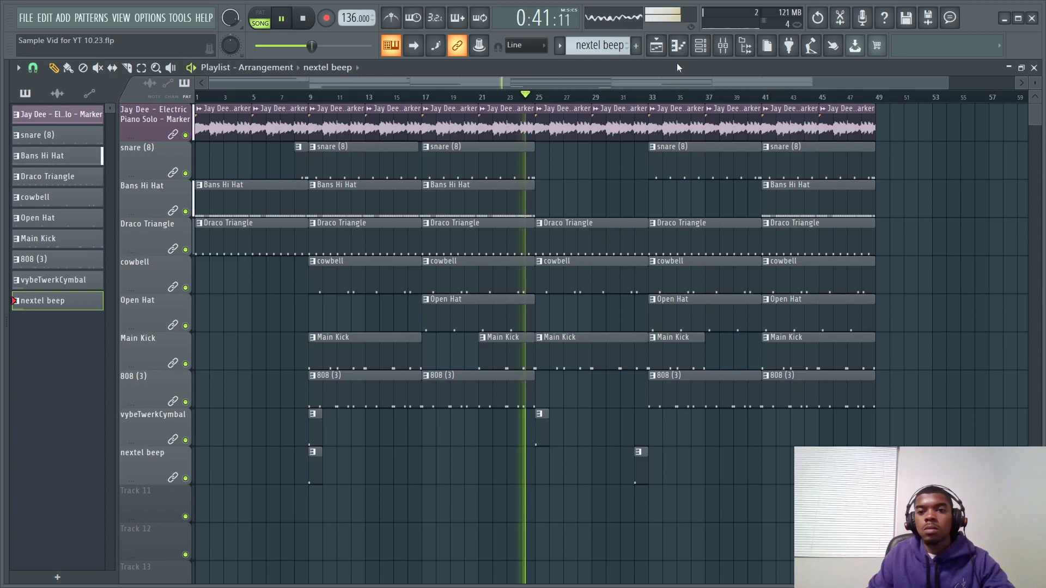
pyautogui.click(701, 45)
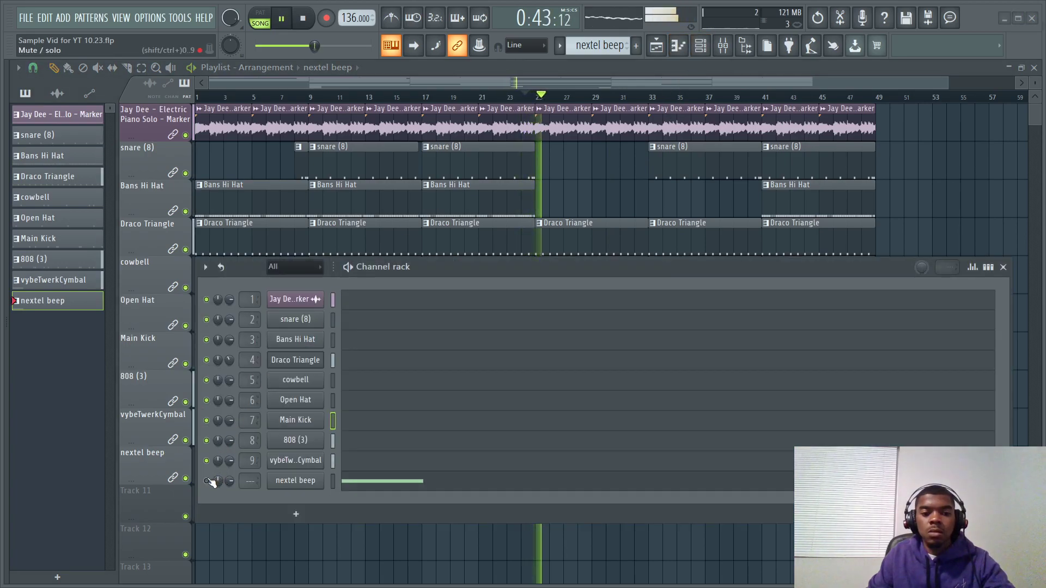
pyautogui.click(1004, 268)
pyautogui.rightClick(316, 467)
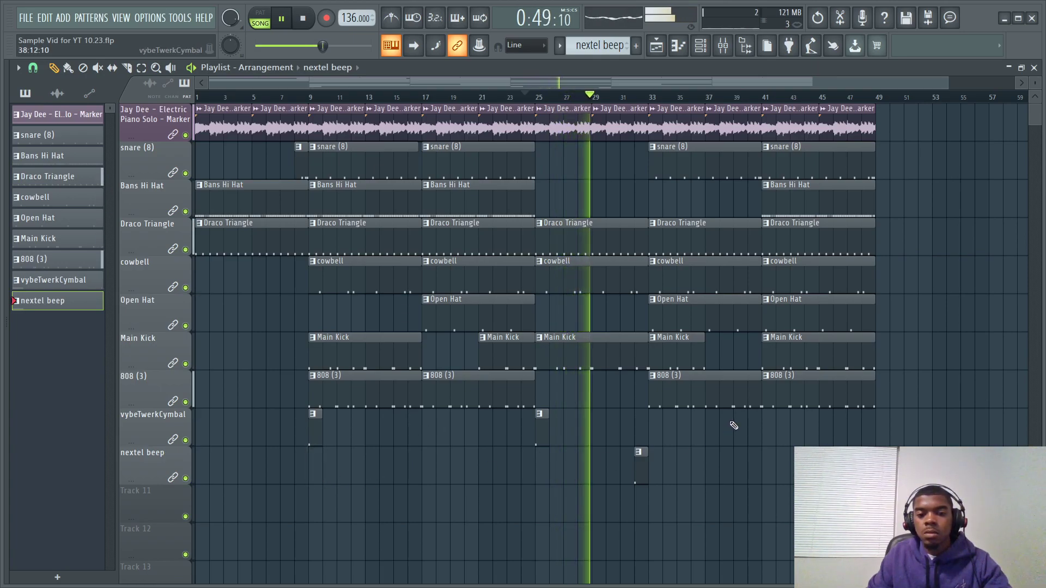
# Select all clips from bar 9 through bar 48 except nextel beep and copy them to start at bar 57
pyautogui.moveTo(315, 460); pyautogui.dragTo(536, 221)
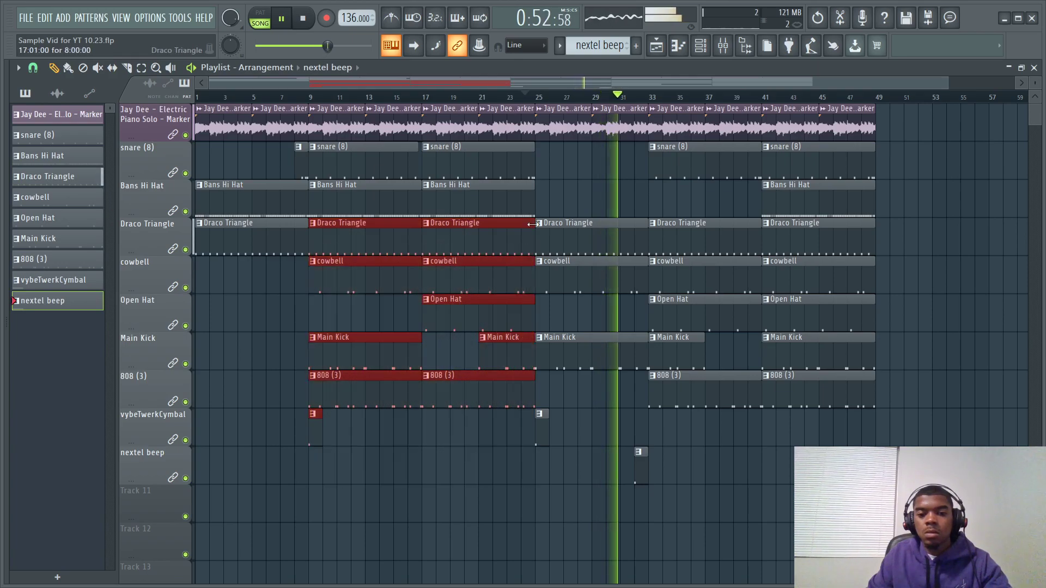
pyautogui.click(318, 432)
pyautogui.moveTo(318, 436); pyautogui.dragTo(885, 123)
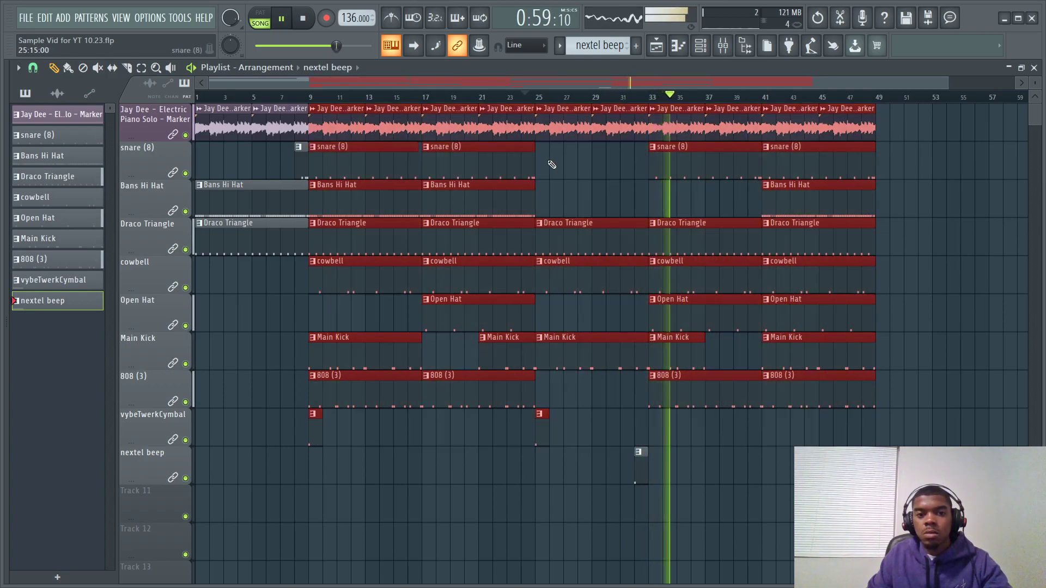
pyautogui.hotkey('ctrl', 'b')
pyautogui.moveTo(946, 74); pyautogui.dragTo(1015, 94)
# Copy the piano, Bans Hi Hat and Draco Triangle clips from bar 41 to bar 49, leaving no snare (8) clip there
pyautogui.moveTo(915, 116)
pyautogui.mouseDown()
pyautogui.moveTo(858, 155)
pyautogui.moveTo(805, 254)
pyautogui.mouseUp()
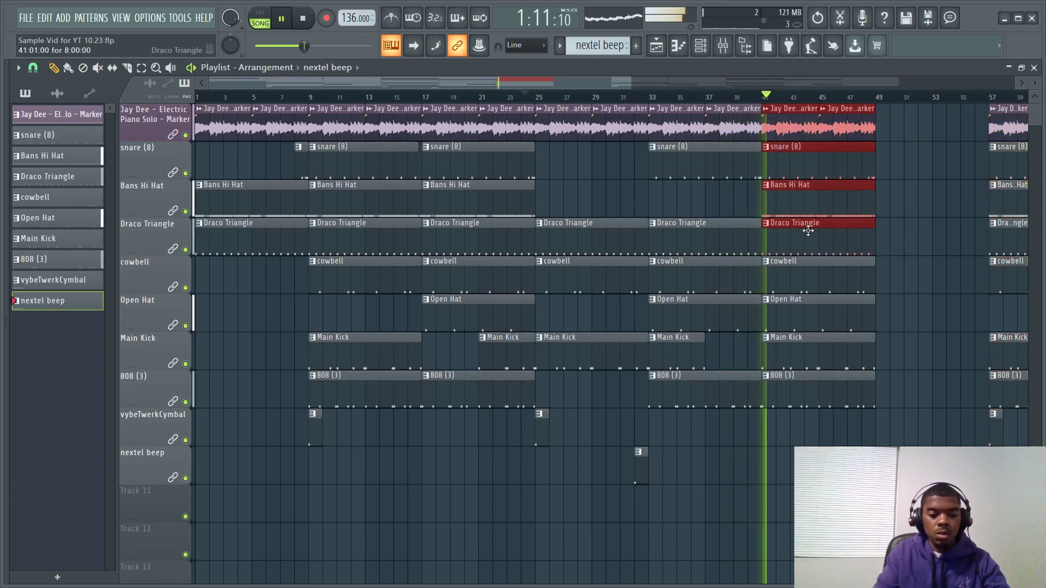
pyautogui.hotkey('ctrl', 'b')
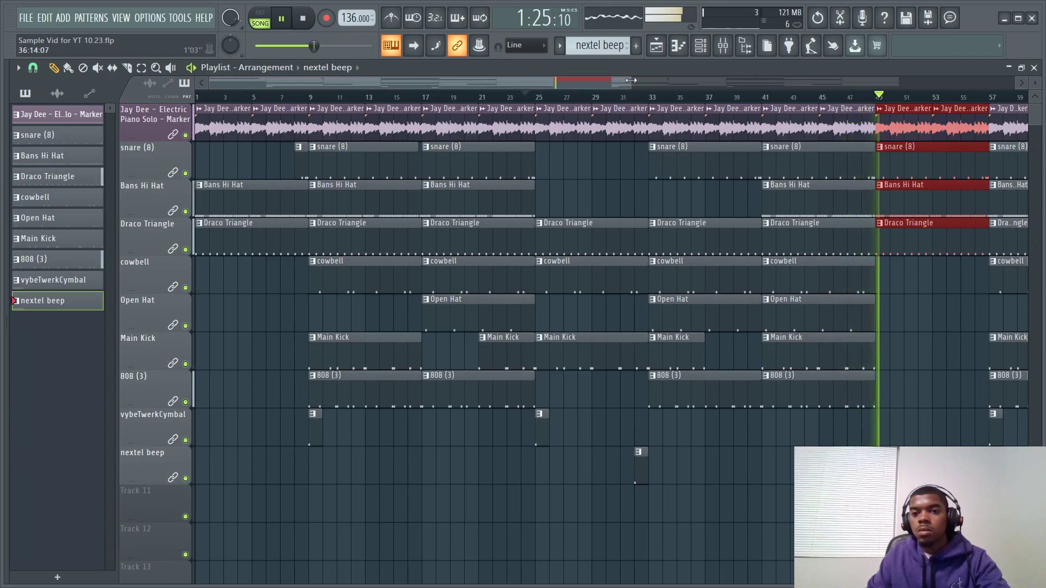
pyautogui.moveTo(628, 86); pyautogui.dragTo(788, 70)
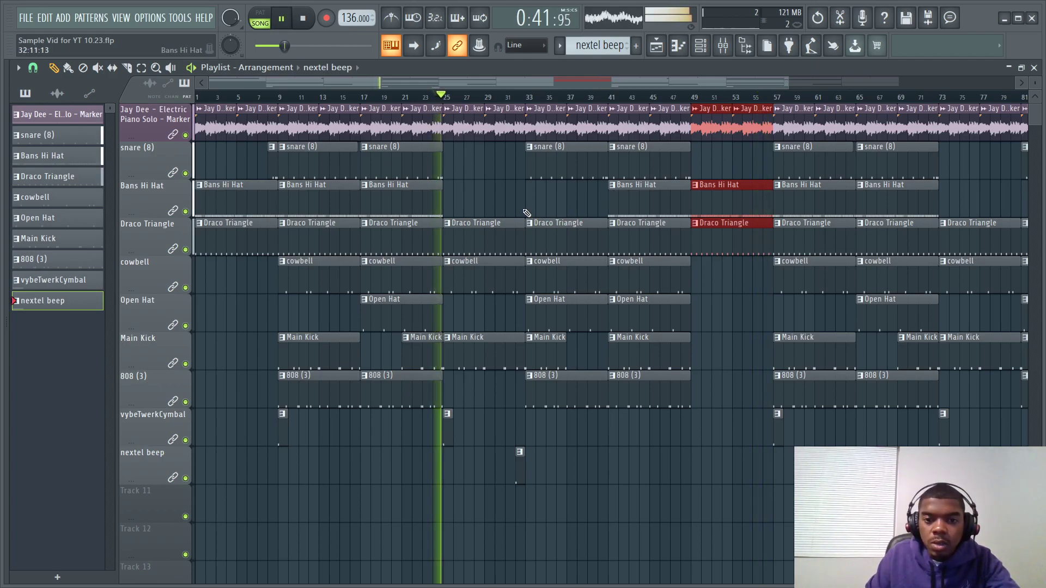
# Add an eight-bar Bans Hi Hat clip at bar 33 and a snare (8) clip at bar 25, and play the section
pyautogui.click(527, 211)
pyautogui.moveTo(565, 202); pyautogui.dragTo(562, 203)
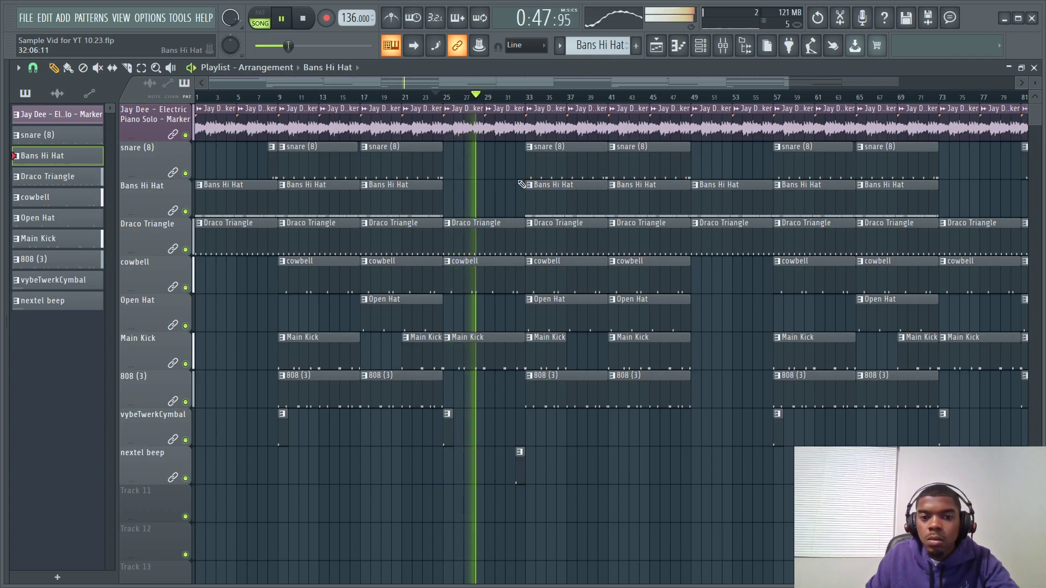
pyautogui.press('space')
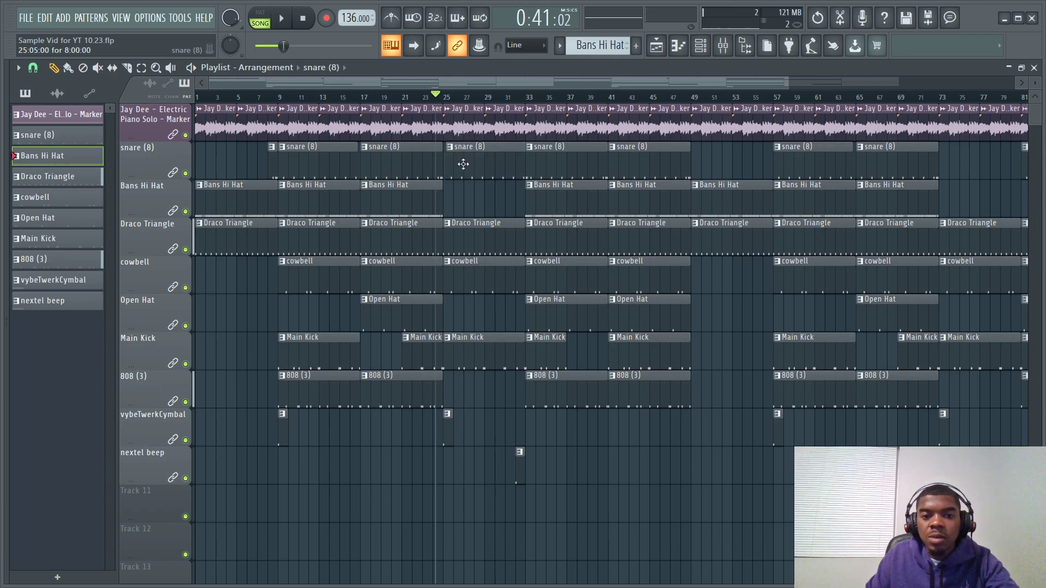
pyautogui.click(467, 169)
pyautogui.press('space')
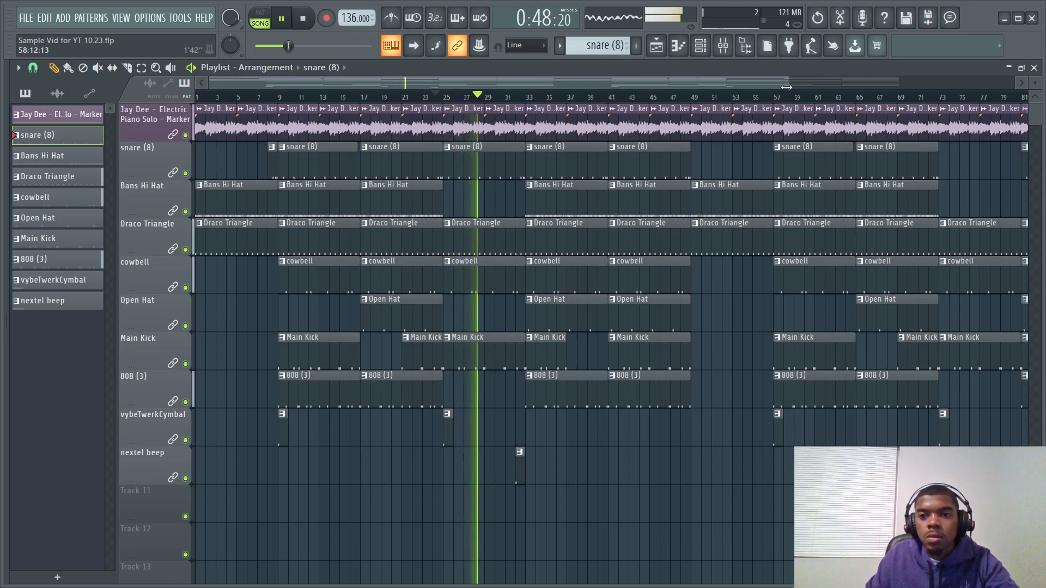
# Replace the snare (8) clips at bars 25 and 33 with the shortened 7:12:00 version used at bar 9
pyautogui.moveTo(789, 82); pyautogui.dragTo(678, 108)
pyautogui.scroll(3, 678, 108)
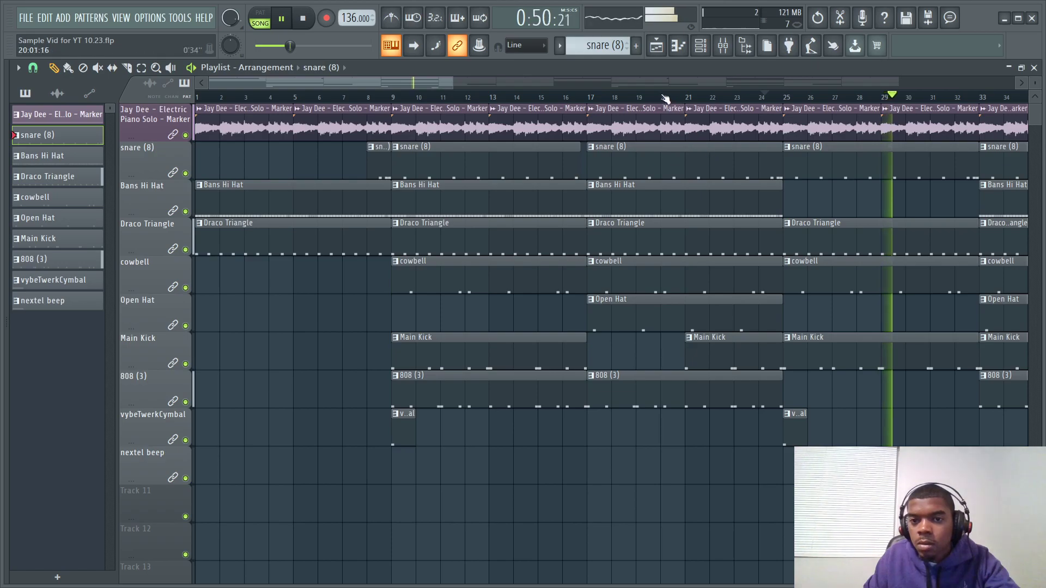
pyautogui.scroll(-2, 678, 82)
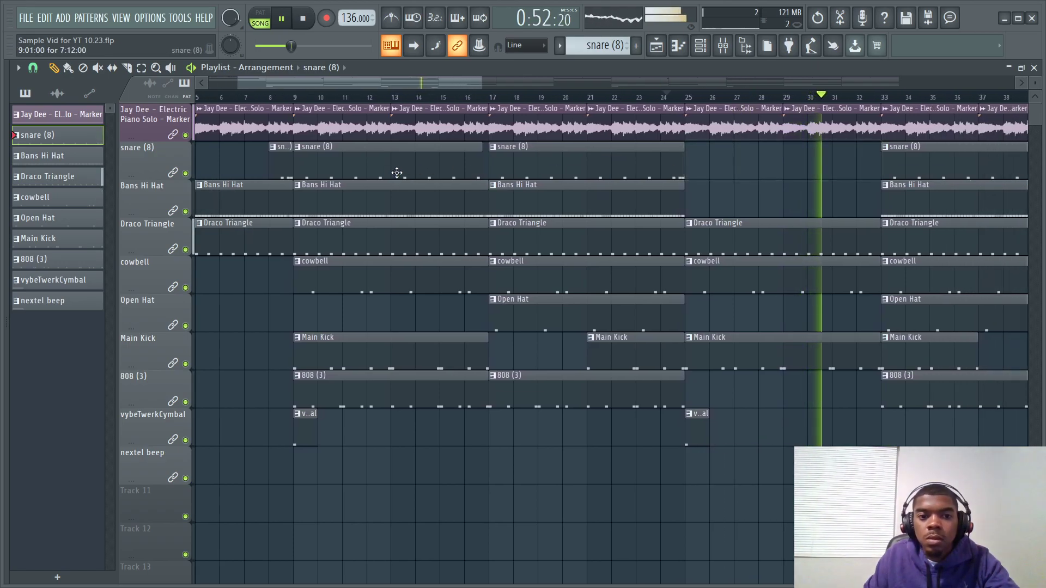
pyautogui.click(741, 158)
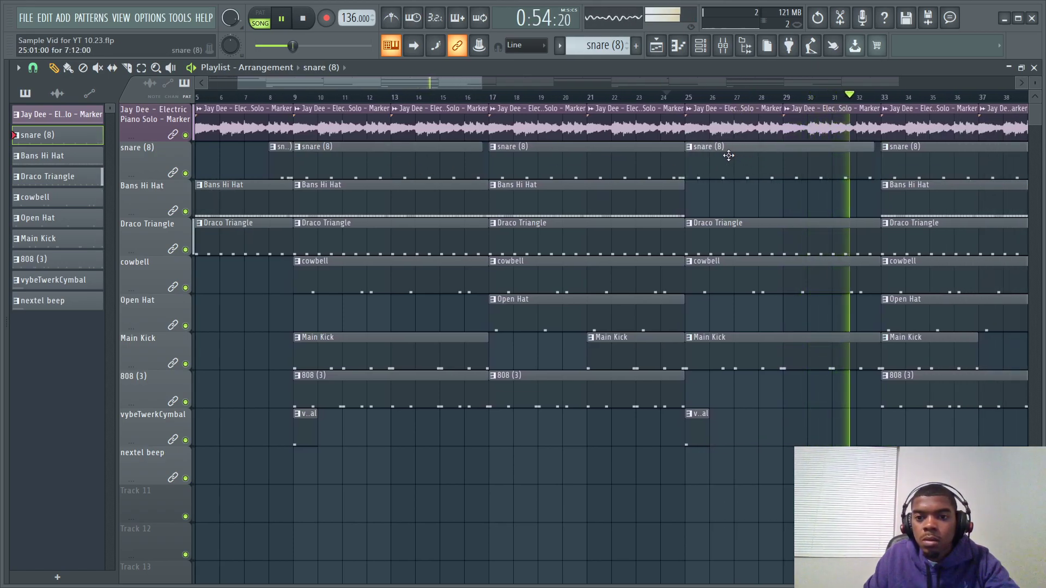
pyautogui.scroll(-6, 594, 77)
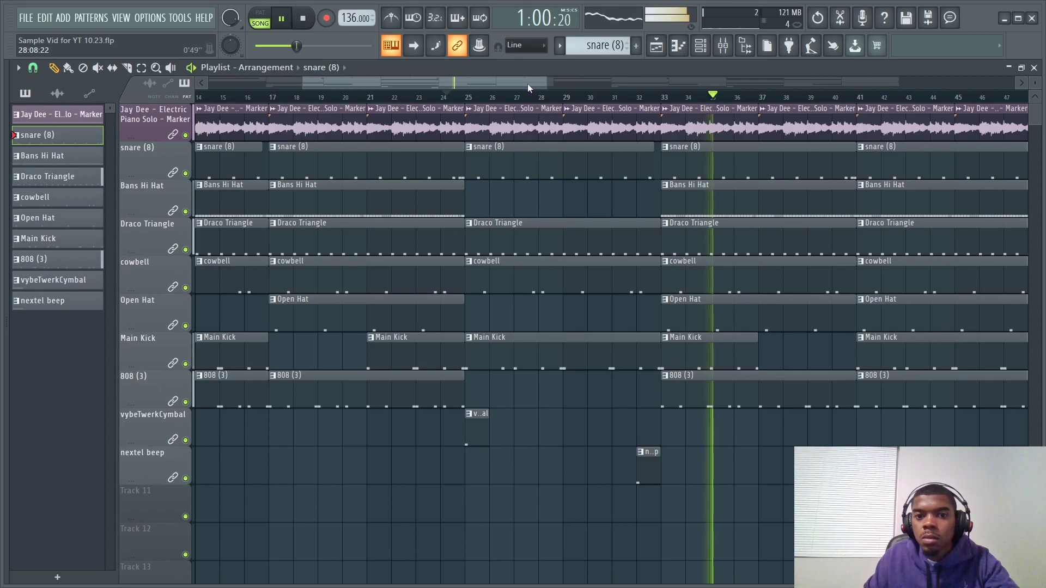
pyautogui.scroll(-8, 614, 82)
pyautogui.moveTo(554, 170); pyautogui.dragTo(547, 170)
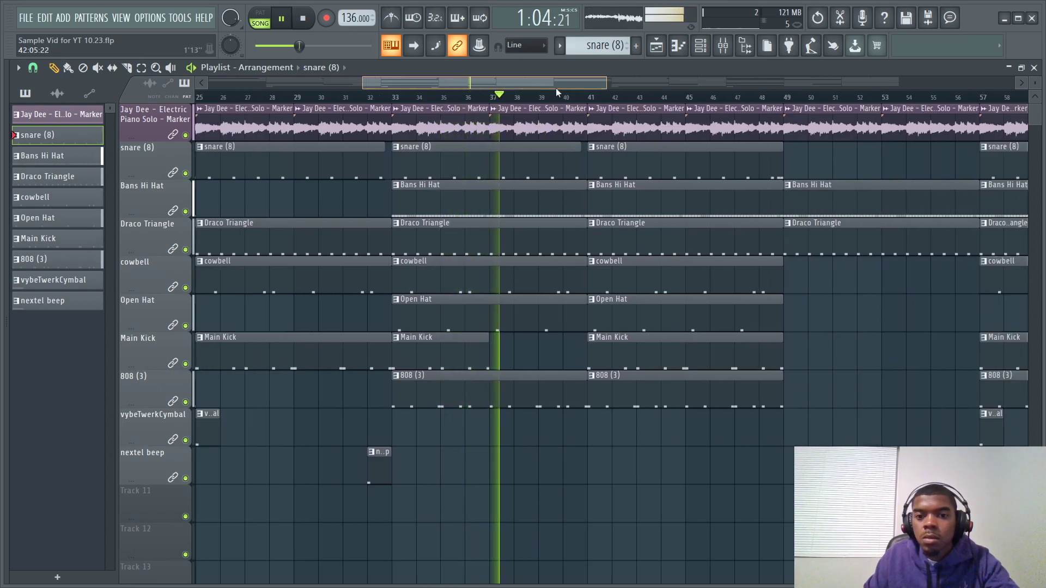
# Add the short snare (8) fill clip at bar 56, leading into bar 57, and stop playback
pyautogui.scroll(13, 563, 84)
pyautogui.scroll(3, 420, 109)
pyautogui.moveTo(450, 82); pyautogui.dragTo(980, 82)
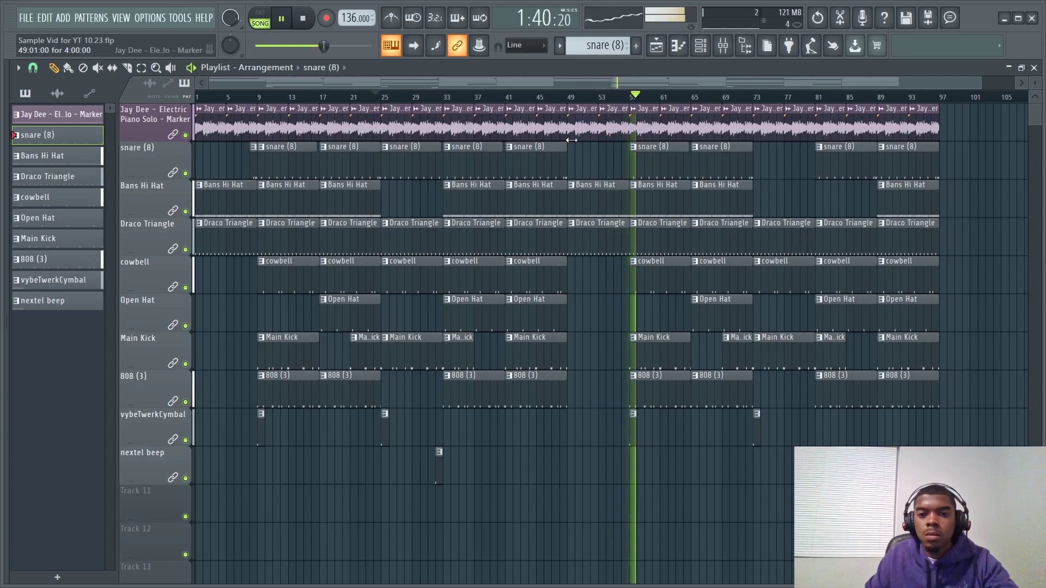
pyautogui.click(594, 163)
pyautogui.moveTo(595, 169); pyautogui.dragTo(625, 170)
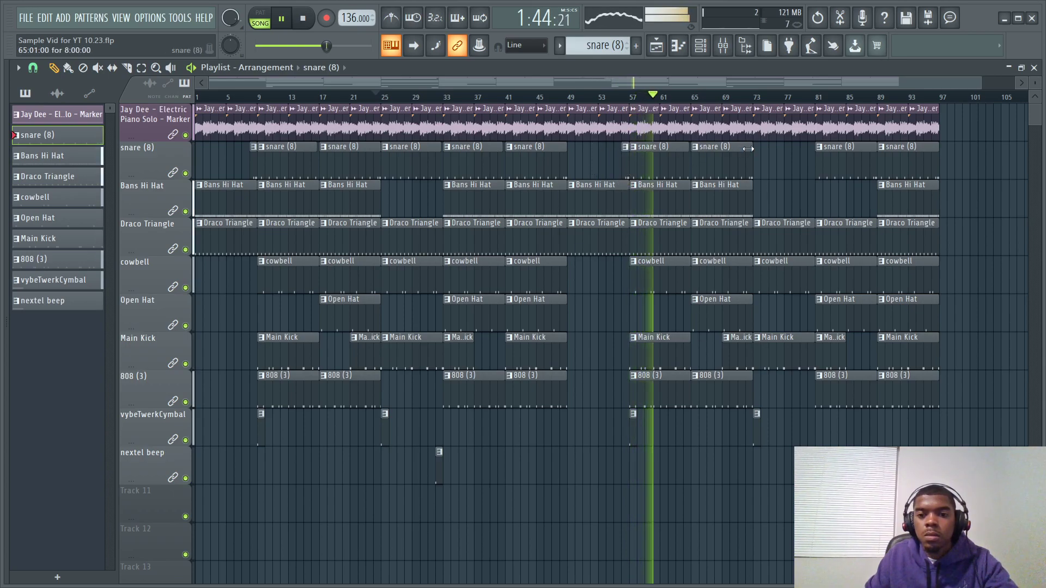
pyautogui.press('space')
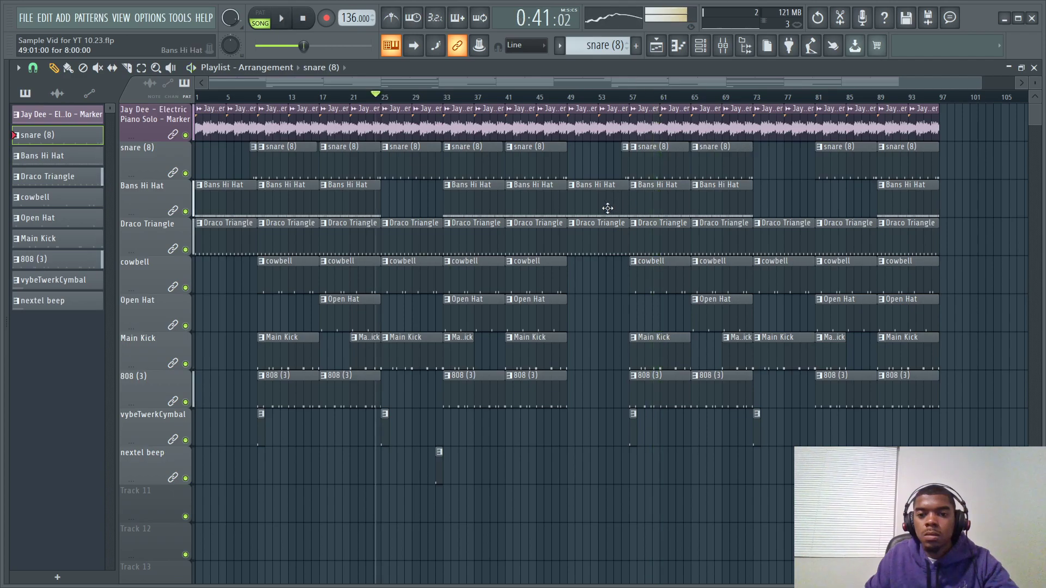
# Delete every clip from bar 57 onward and copy the clips of bars 9 to 56, without nextel beep, to bar 57
pyautogui.moveTo(633, 453); pyautogui.dragTo(952, 103)
pyautogui.press('Delete')
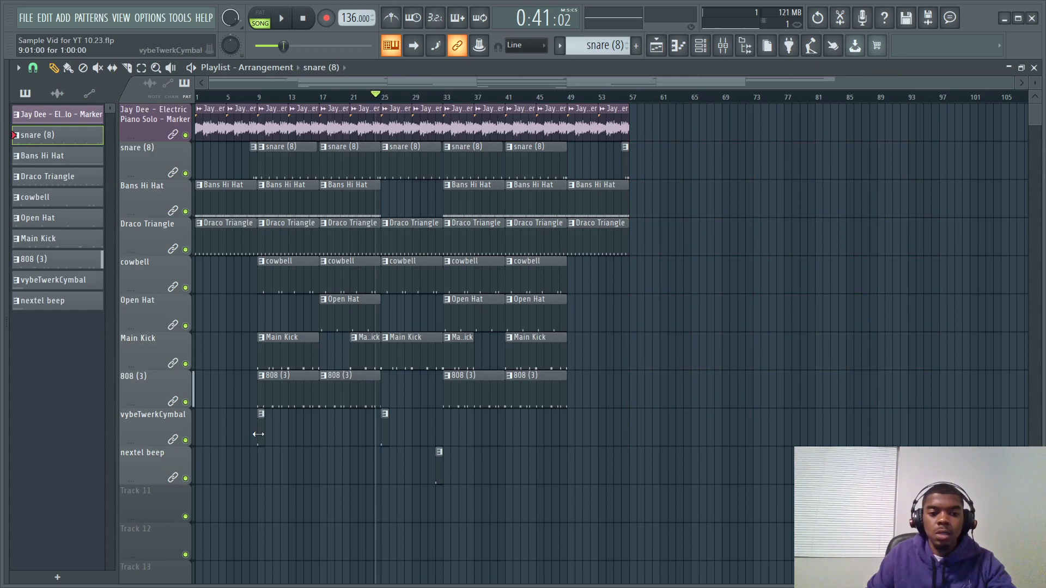
pyautogui.moveTo(261, 433); pyautogui.dragTo(656, 105)
pyautogui.moveTo(270, 131); pyautogui.dragTo(776, 87)
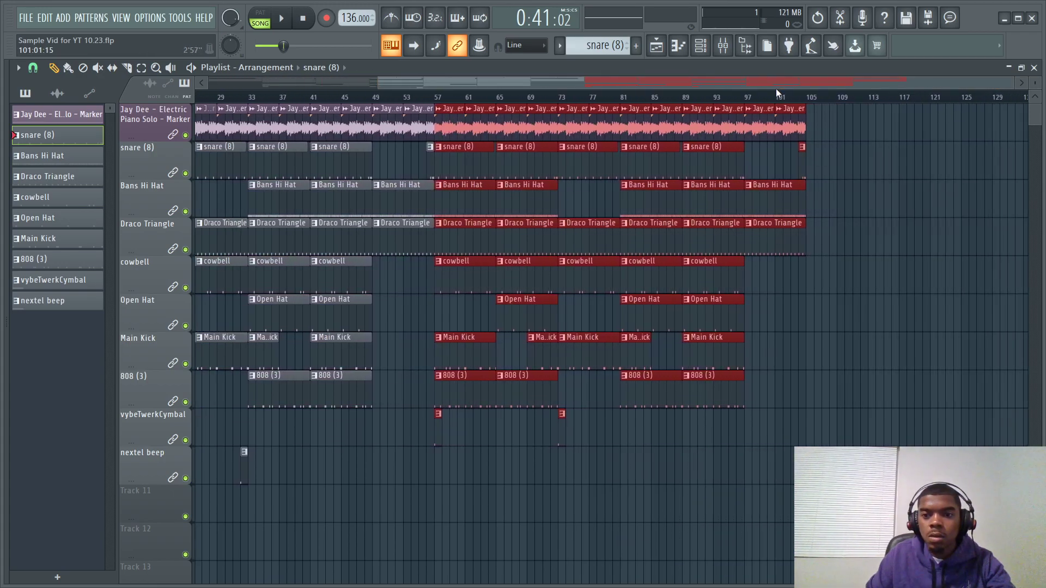
# Copy the piano clips and the Draco Triangle clip of bars 97 to 104 to bar 105 as an outro
pyautogui.keyDown('ctrl'); pyautogui.click(881, 248); pyautogui.keyUp('ctrl')
pyautogui.moveTo(828, 119); pyautogui.dragTo(745, 109)
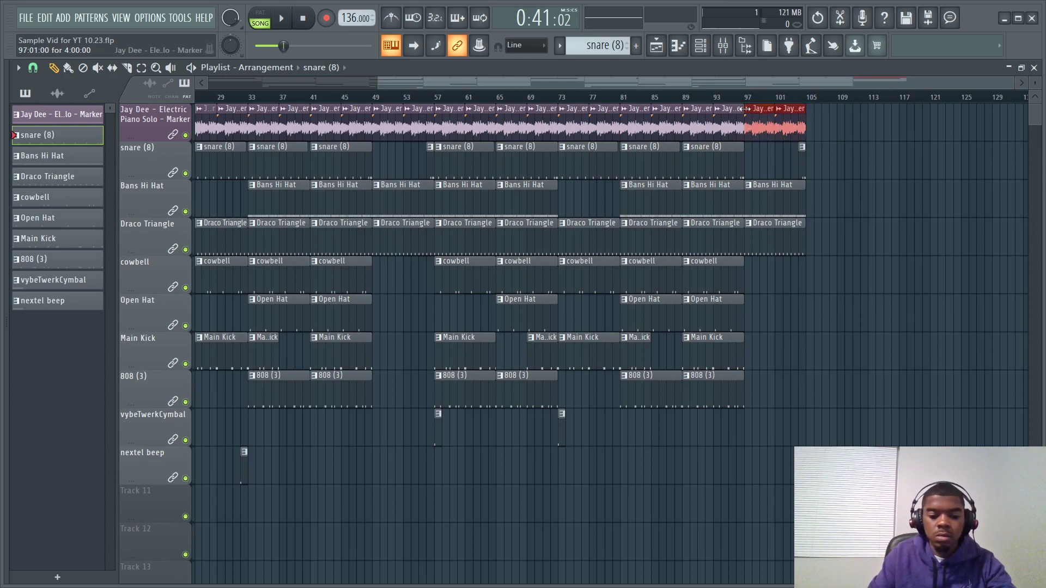
pyautogui.hotkey('ctrl', 'b')
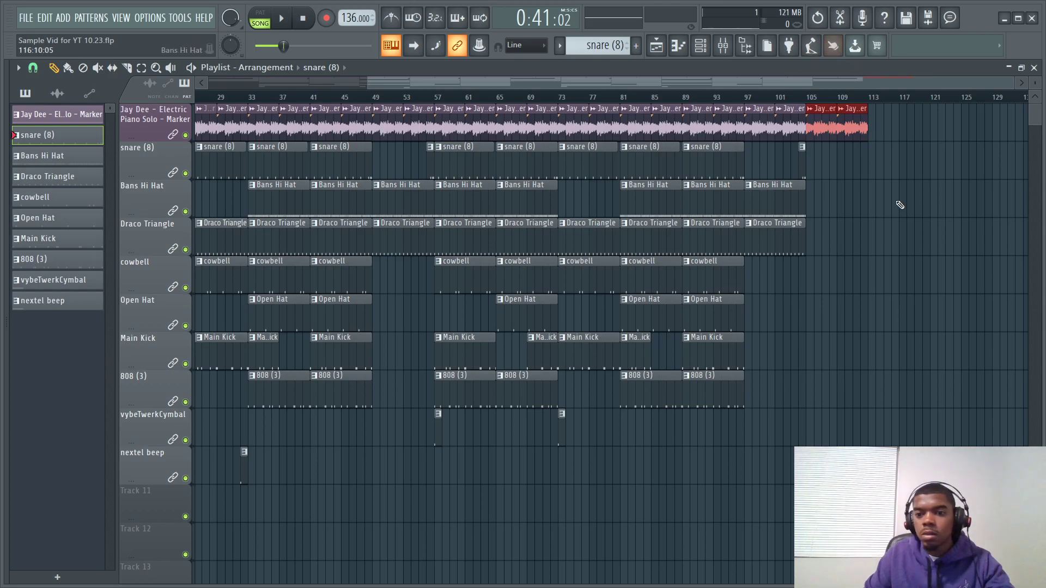
pyautogui.moveTo(886, 246); pyautogui.dragTo(760, 248)
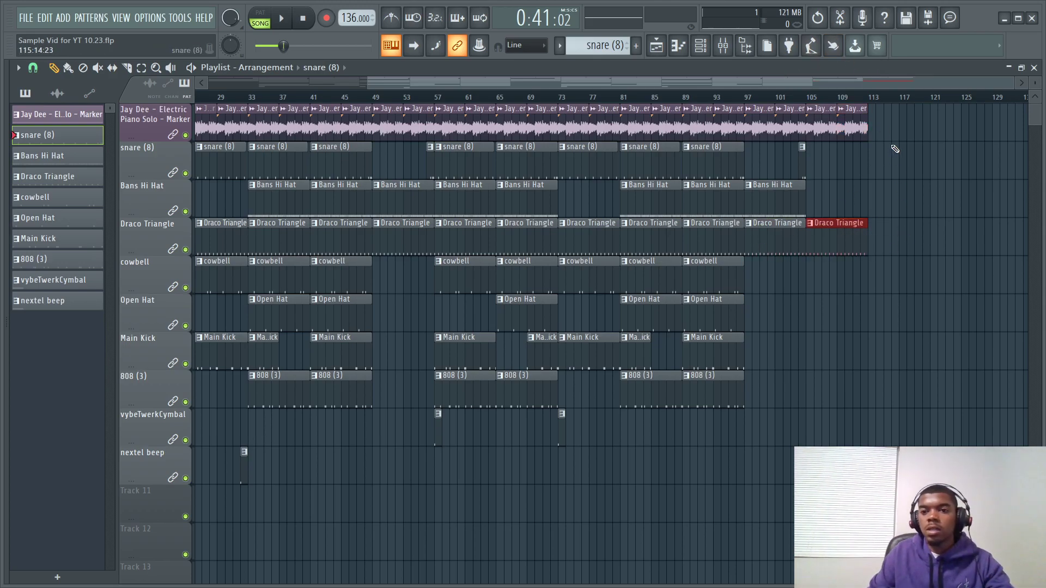
# Play the arrangement from the start, save the project and stop playback
pyautogui.moveTo(798, 84); pyautogui.dragTo(489, 81)
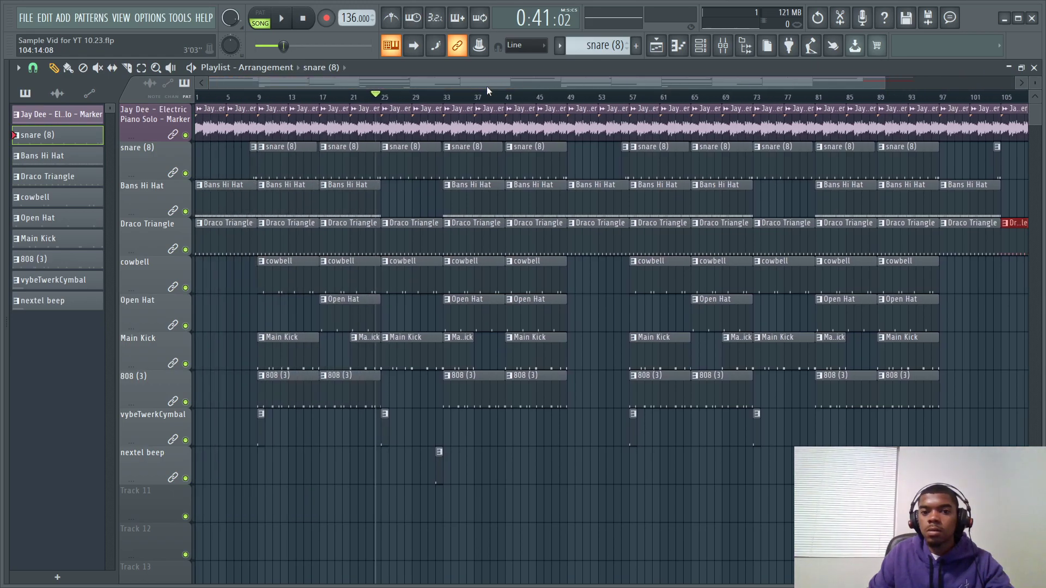
pyautogui.click(346, 98)
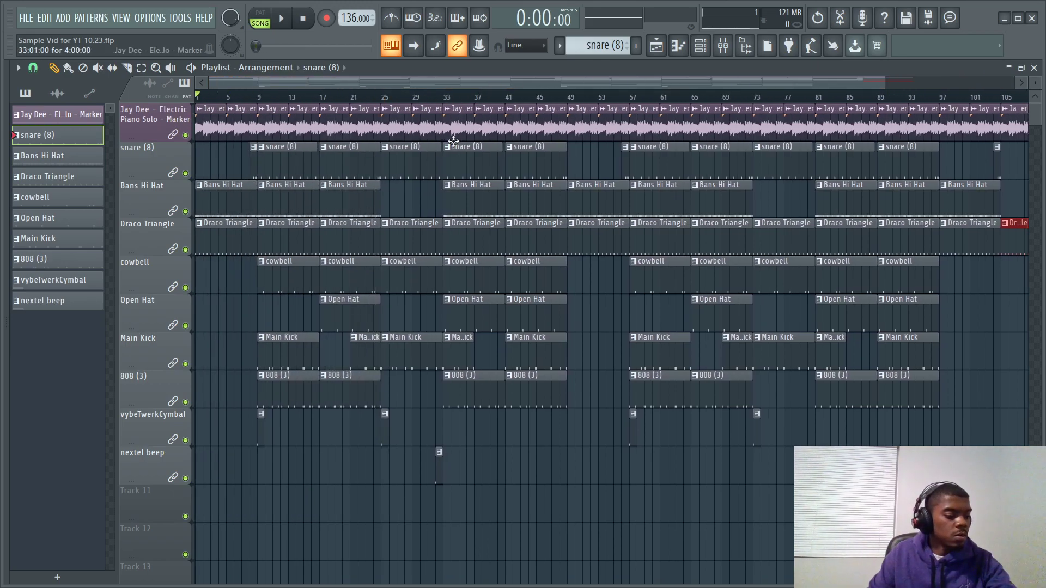
pyautogui.press('space')
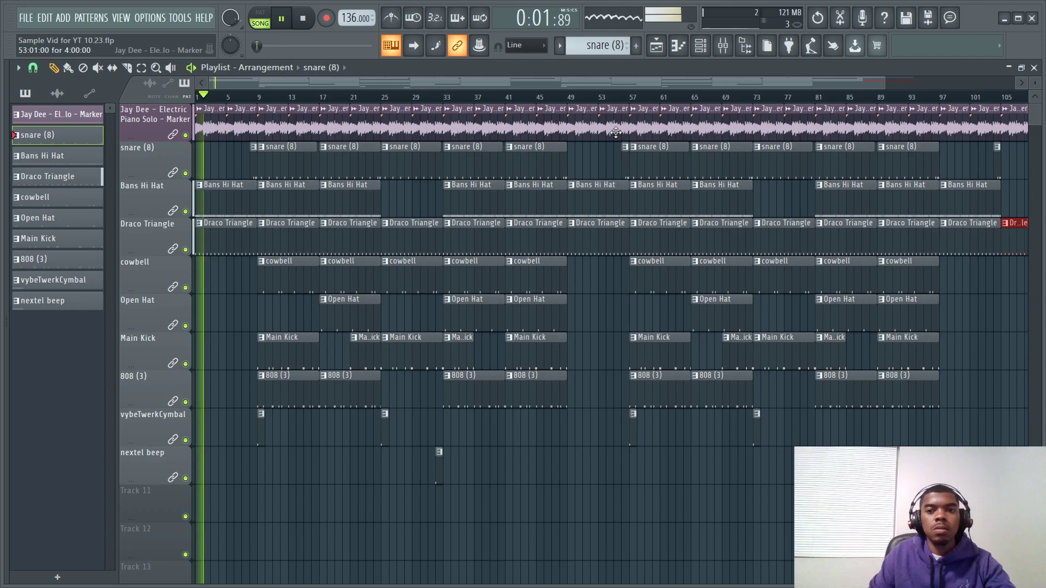
pyautogui.click(38, 19)
pyautogui.click(50, 76)
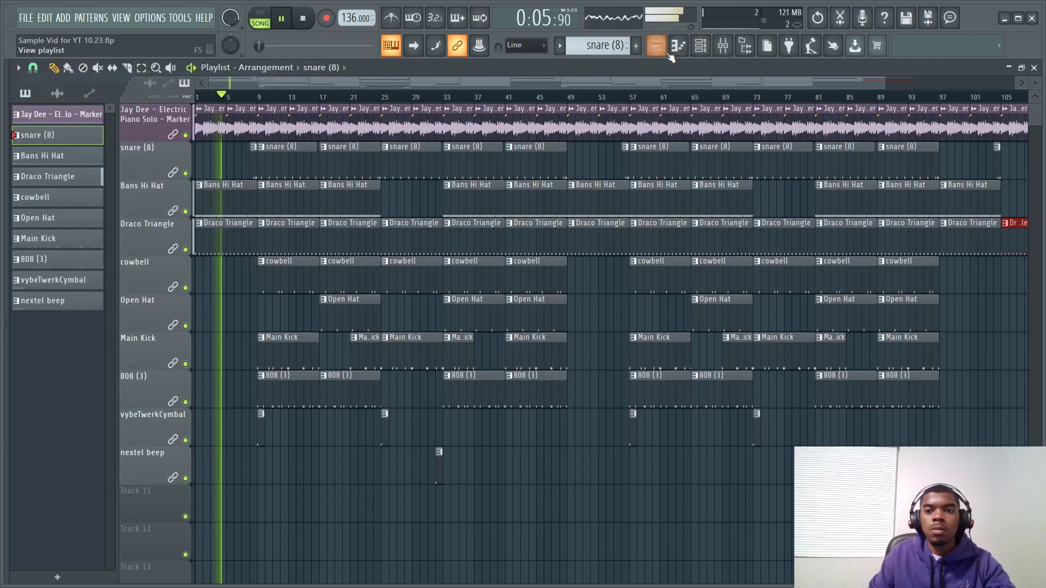
pyautogui.press('space')
pyautogui.click(724, 47)
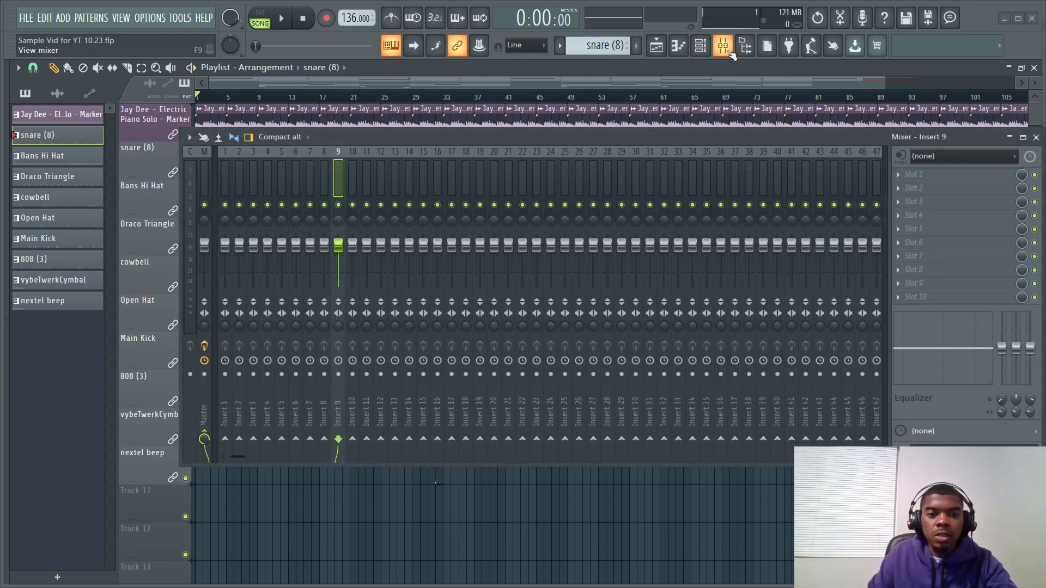
pyautogui.click(725, 48)
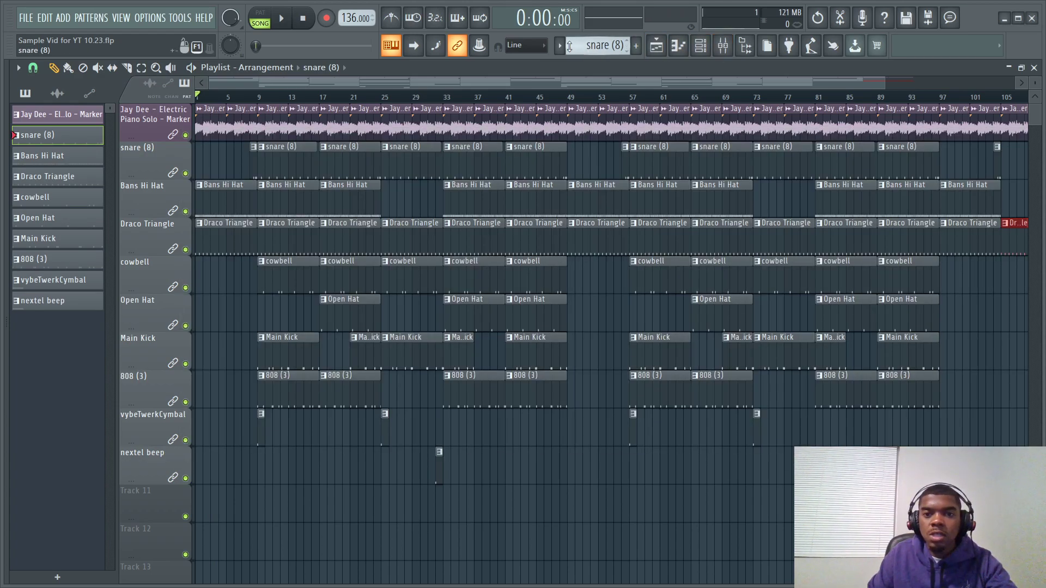
pyautogui.click(658, 49)
pyautogui.click(658, 49)
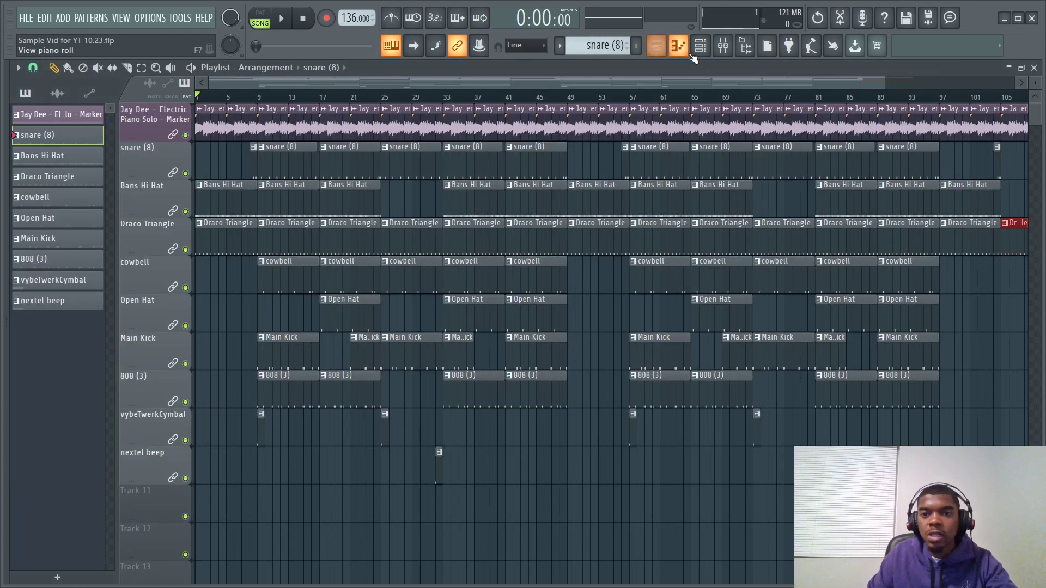
pyautogui.click(701, 48)
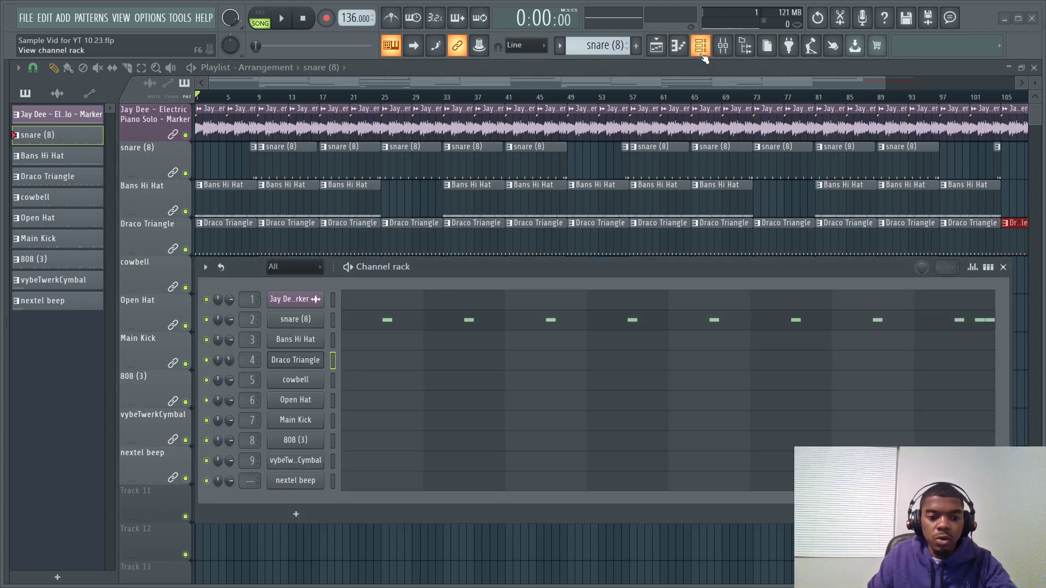
pyautogui.click(702, 49)
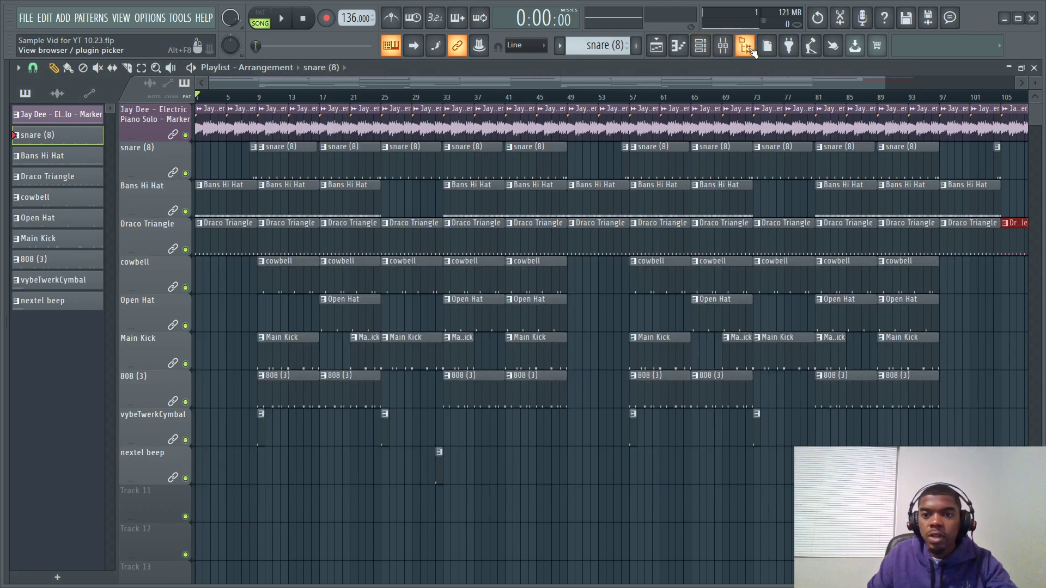
# Add Fruity Parametric EQ 2 to the first effect slot of mixer track Insert 8
pyautogui.click(724, 48)
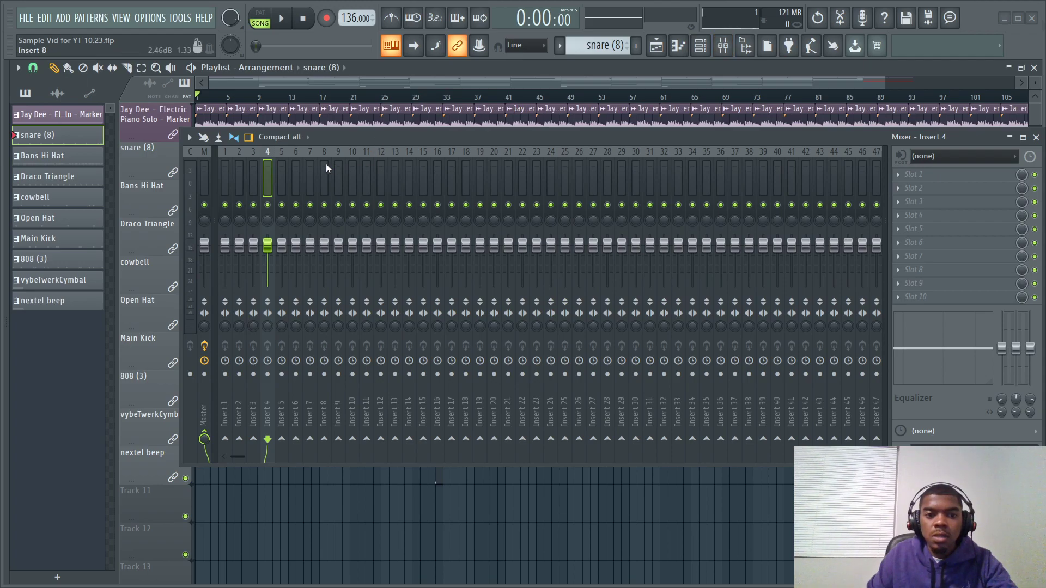
pyautogui.click(905, 173)
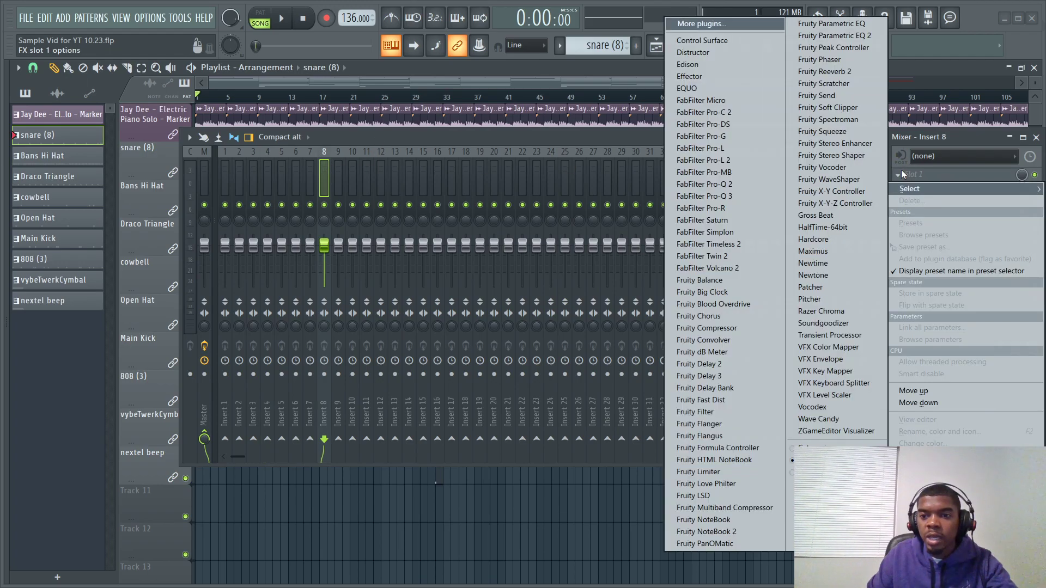
pyautogui.click(876, 38)
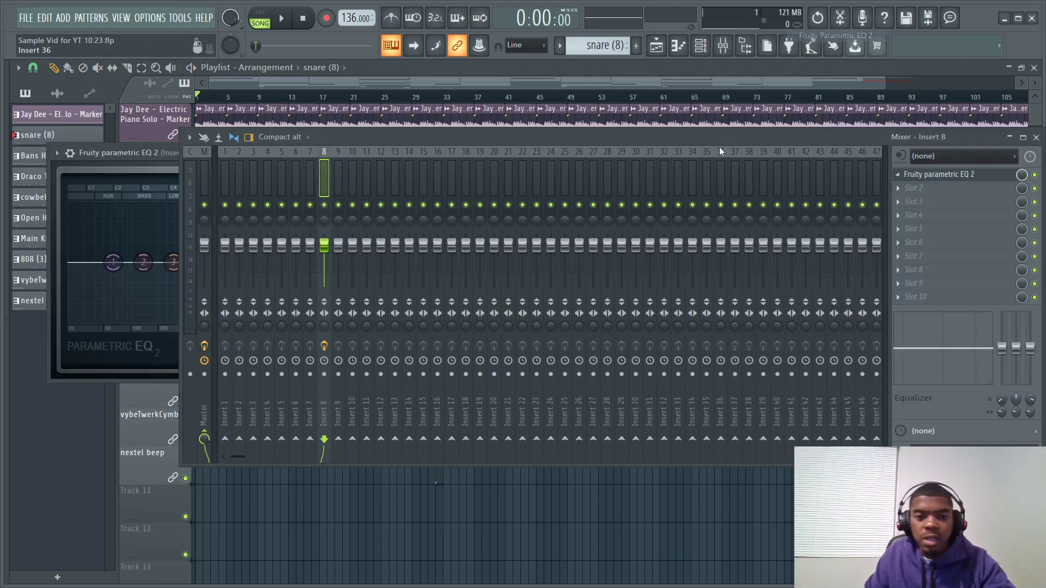
pyautogui.click(71, 154)
pyautogui.click(87, 427)
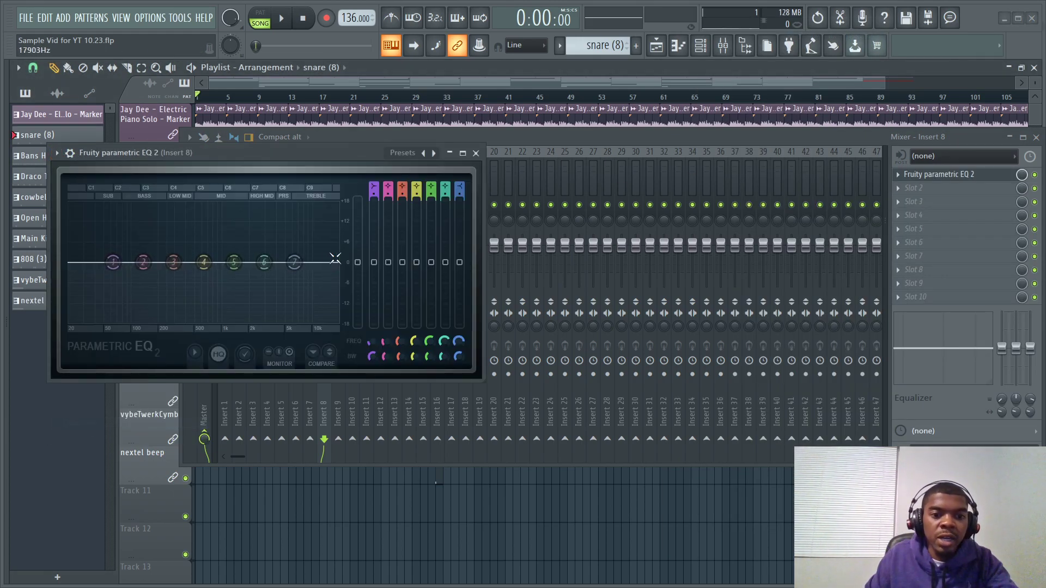
# Cut the highs on Insert 8 with EQ band 7 at about 190 Hz and -18 dB, and boost band 2 slightly
pyautogui.press('space')
pyautogui.moveTo(292, 263); pyautogui.dragTo(166, 322)
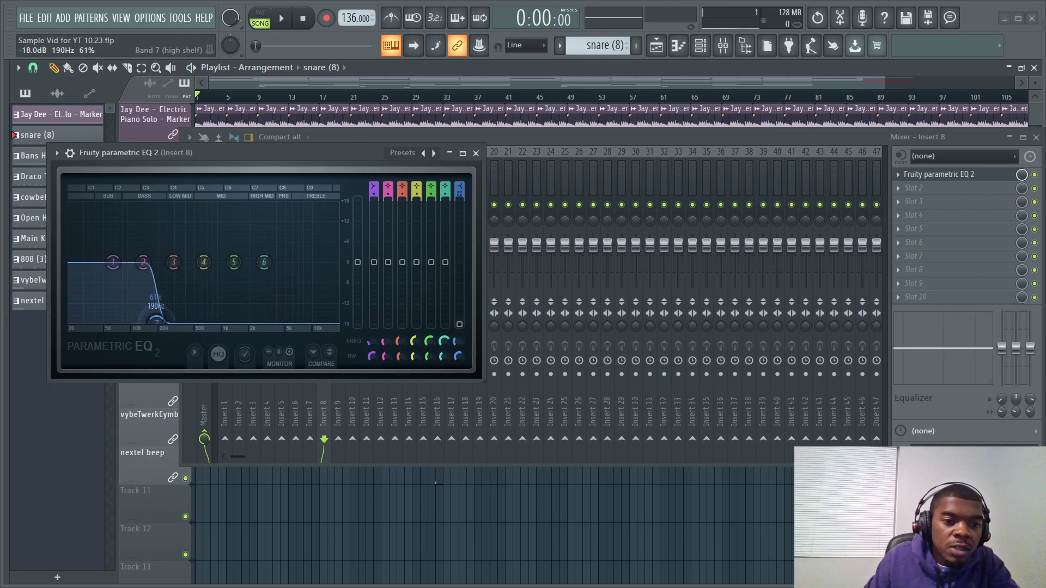
pyautogui.moveTo(143, 262); pyautogui.dragTo(144, 248)
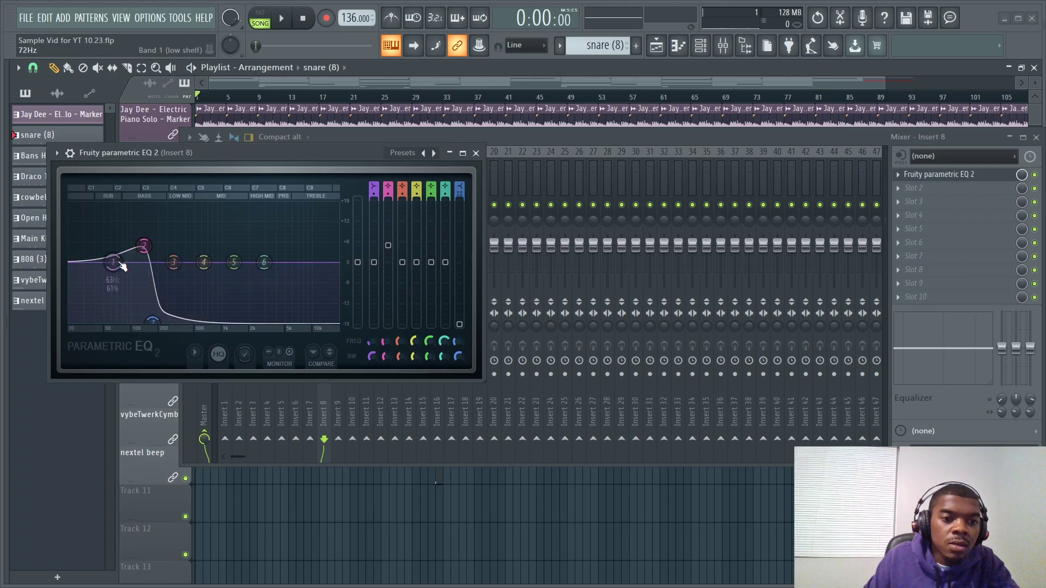
pyautogui.click(476, 153)
# Route the Main Kick channel to mixer track 8 and start playback
pyautogui.click(906, 189)
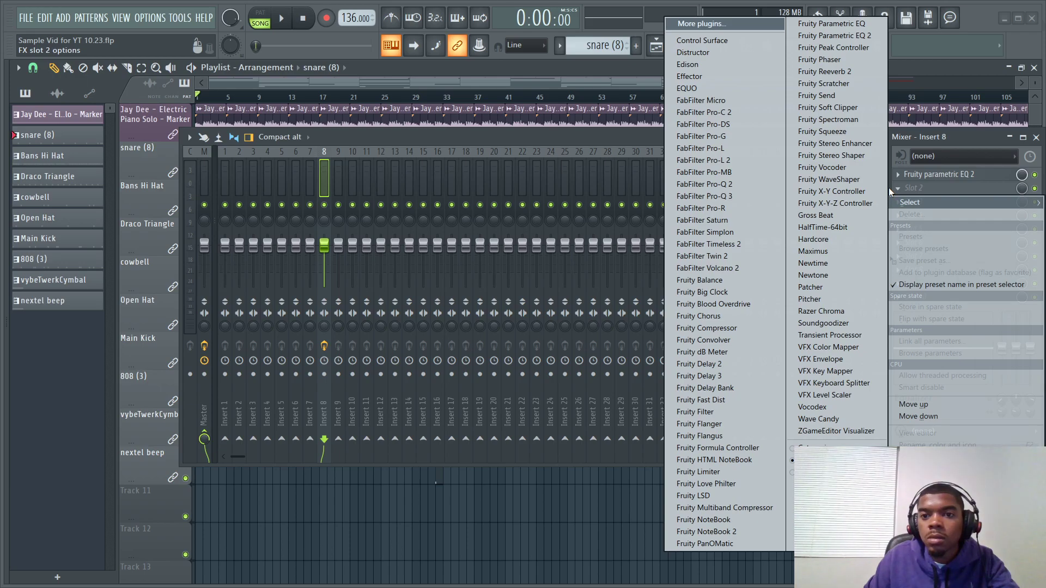
pyautogui.click(565, 137)
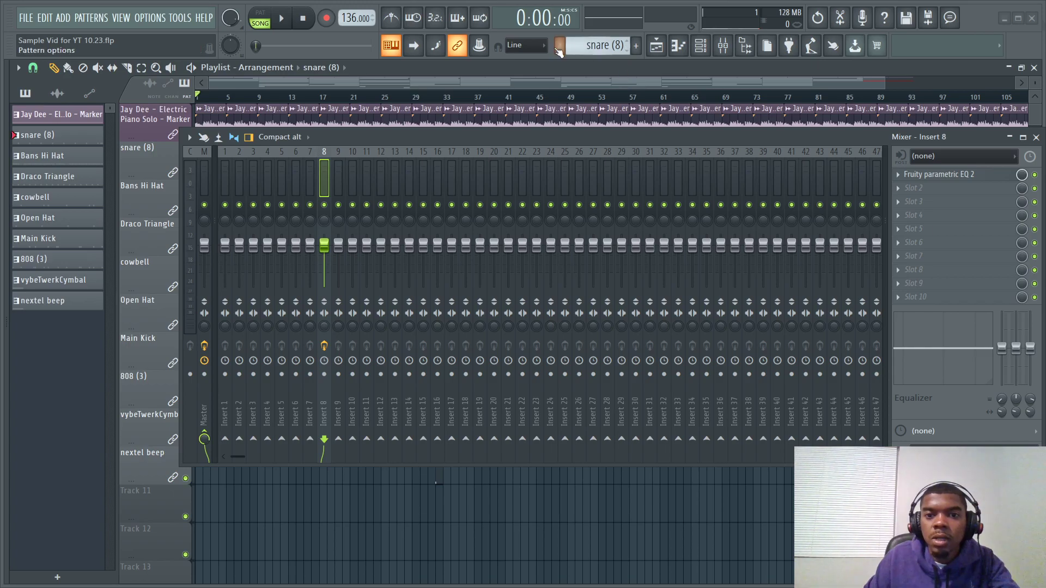
pyautogui.click(723, 45)
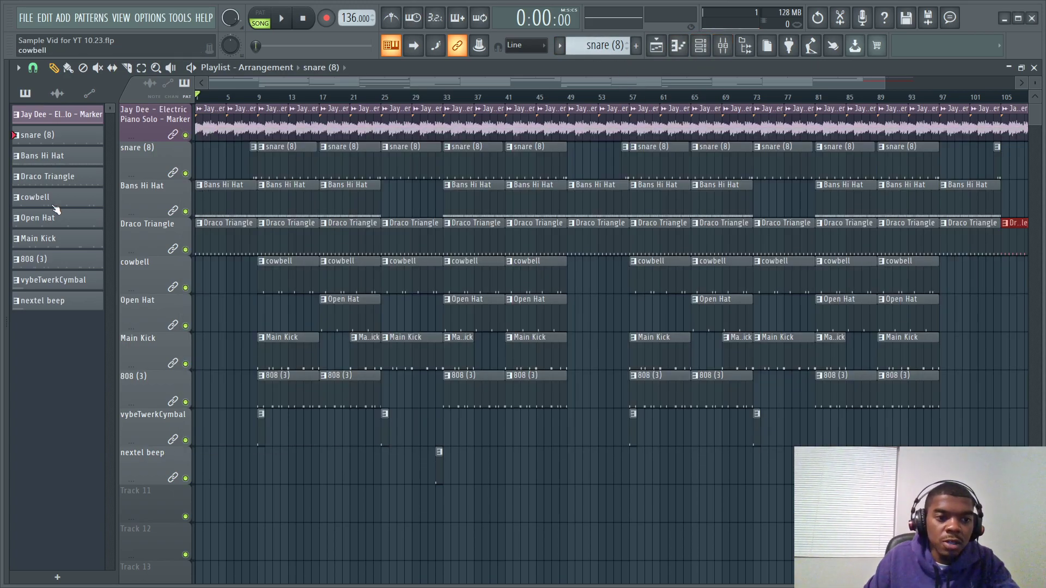
pyautogui.click(700, 47)
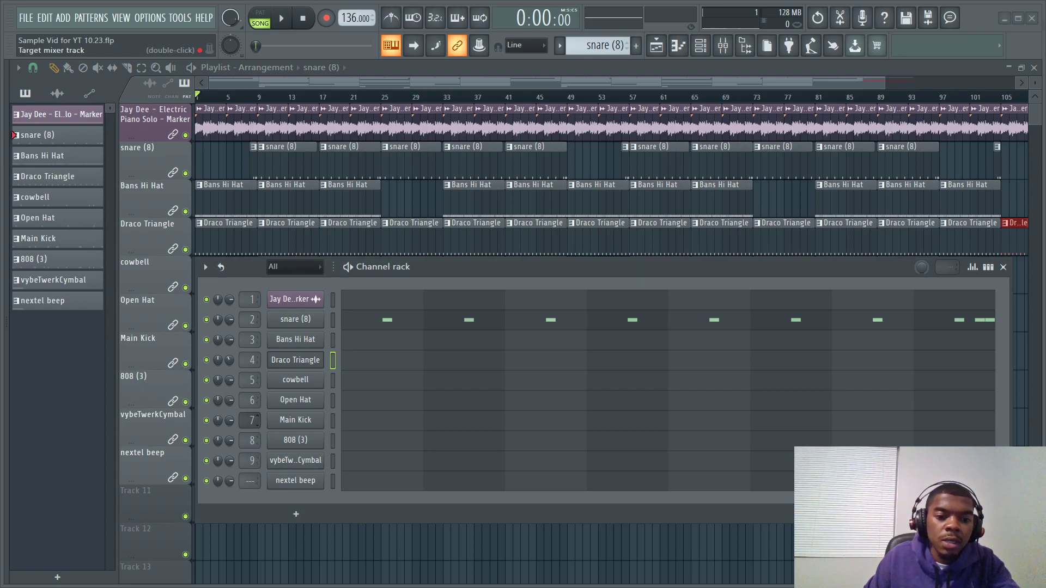
pyautogui.press('space')
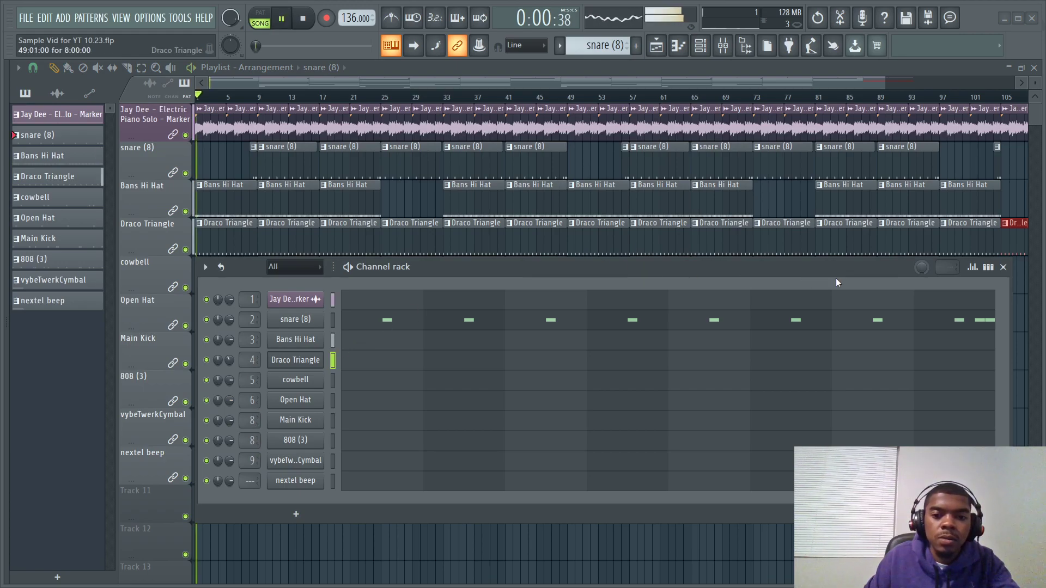
pyautogui.click(1003, 267)
# Play from about bar 8, widen the stereo separation of Insert 8 slightly, and save the project
pyautogui.click(255, 97)
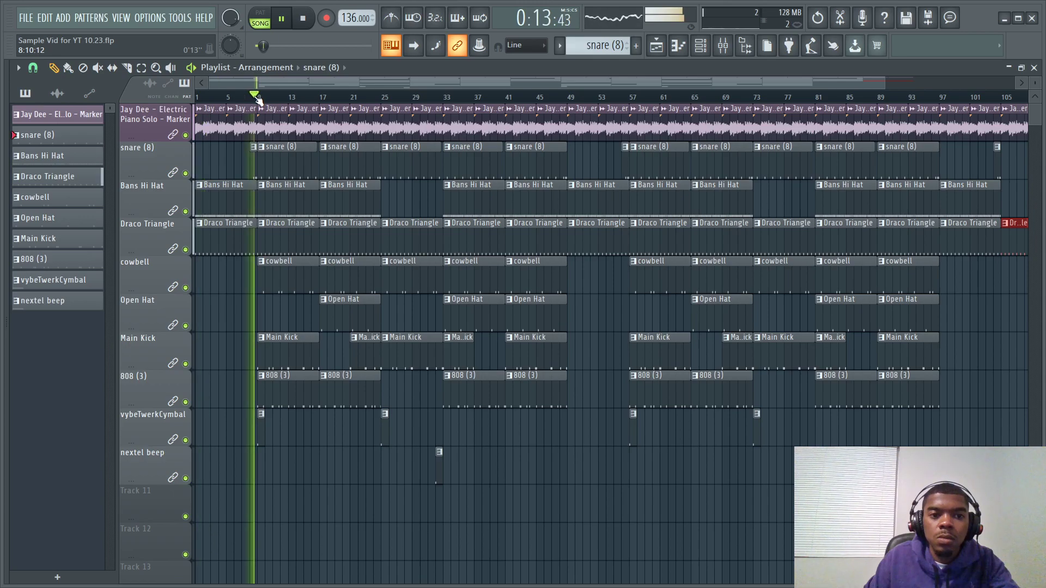
pyautogui.click(722, 46)
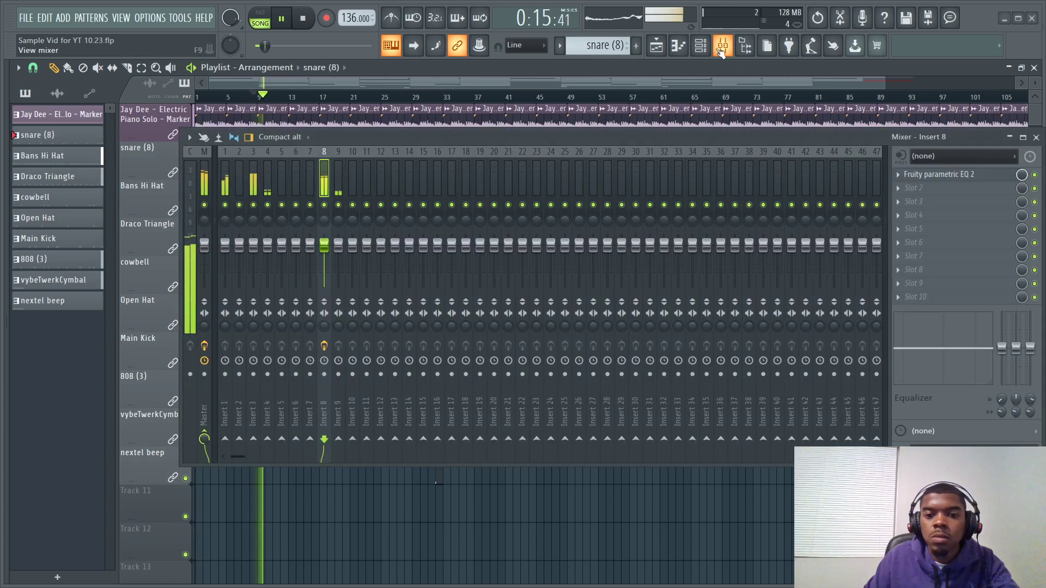
pyautogui.moveTo(325, 326); pyautogui.dragTo(325, 335)
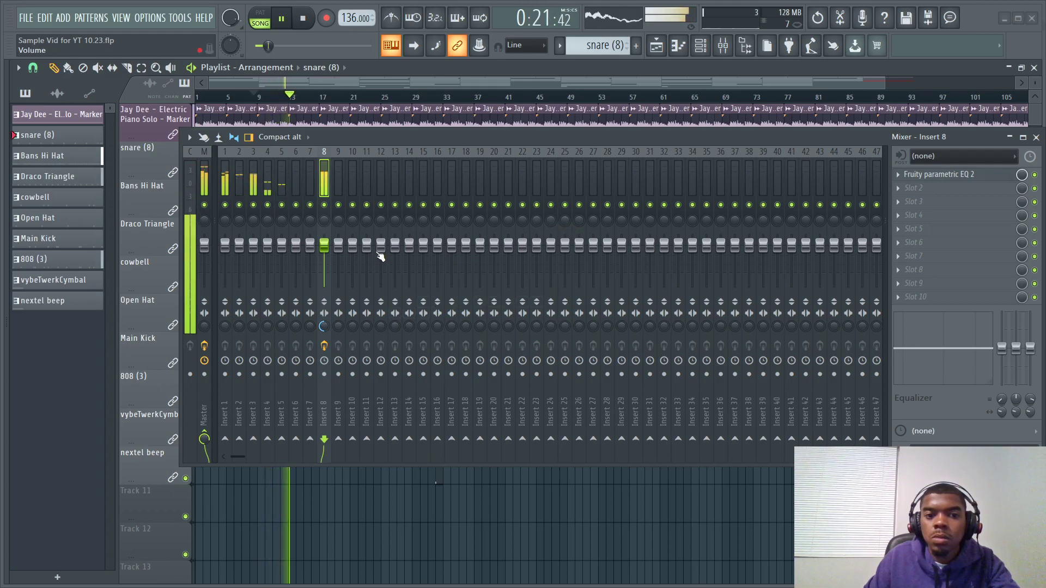
pyautogui.click(1036, 138)
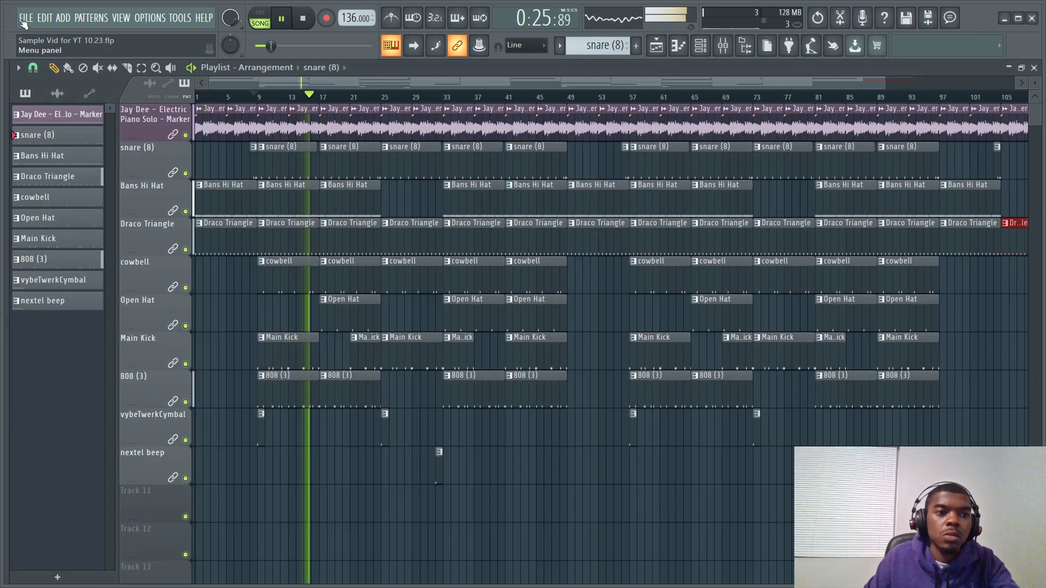
pyautogui.click(25, 18)
pyautogui.click(41, 81)
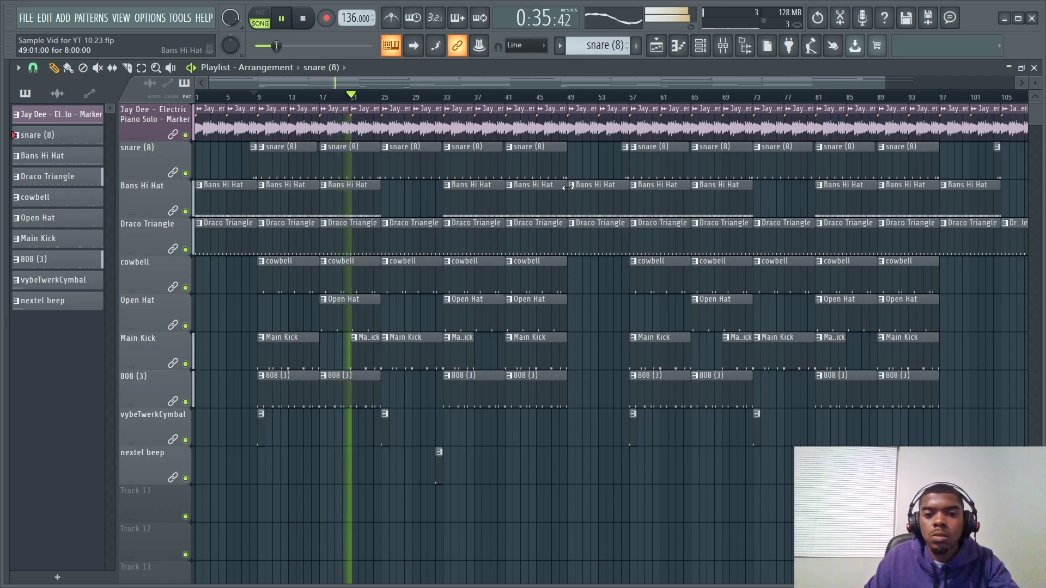
# Add another nextel beep clip at bar 80 on the nextel beep track
pyautogui.moveTo(506, 77); pyautogui.dragTo(472, 90)
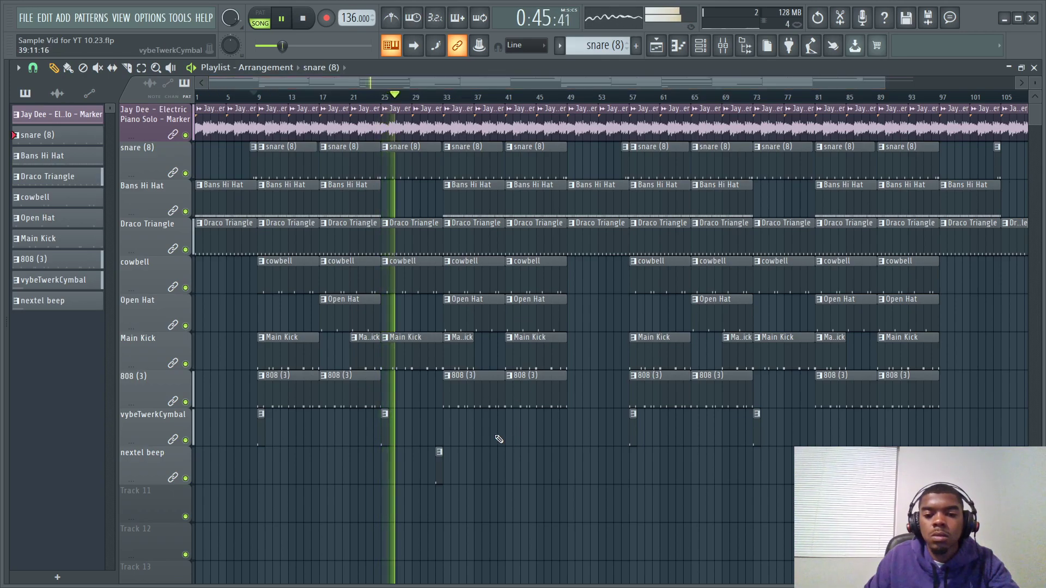
pyautogui.click(439, 481)
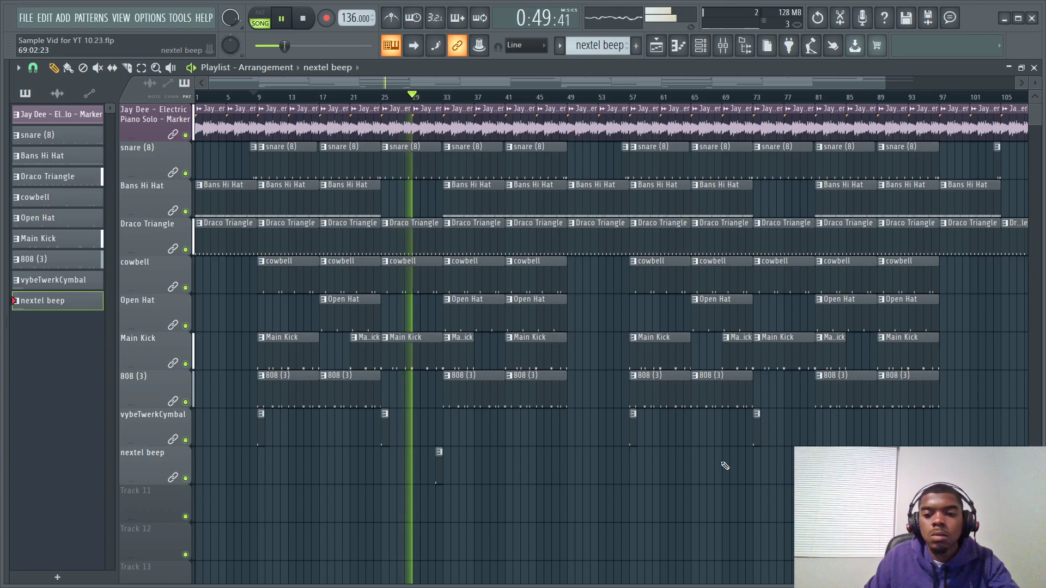
pyautogui.moveTo(496, 82); pyautogui.dragTo(601, 87)
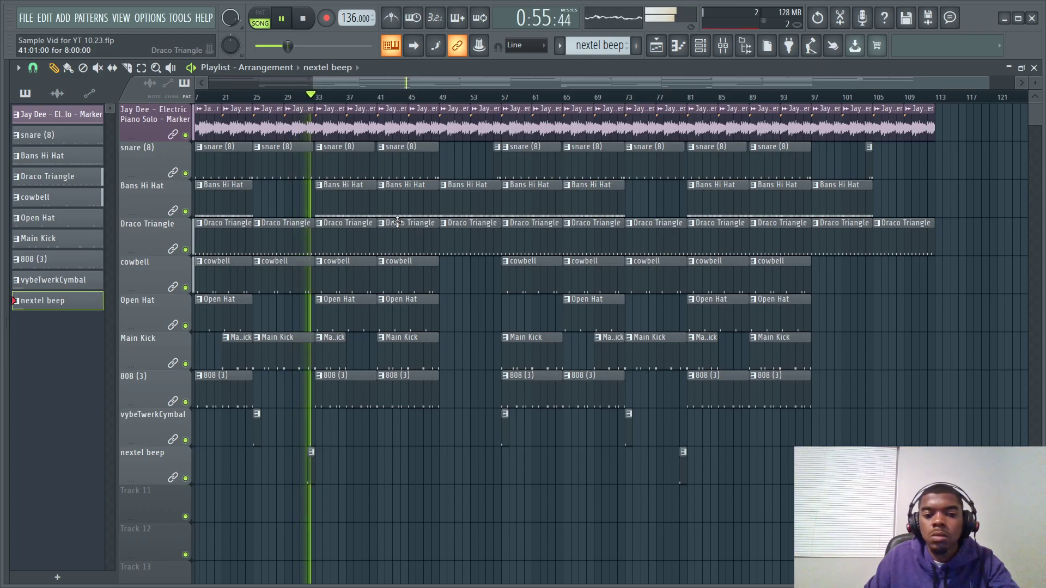
# Check the nextel beep channel and its piano roll notes, and return to the playlist
pyautogui.click(669, 48)
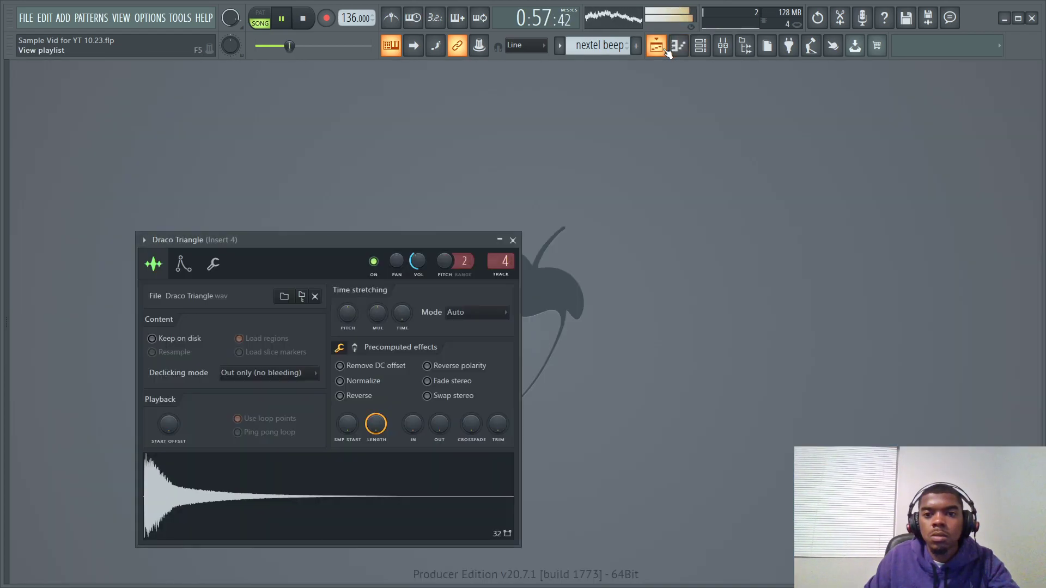
pyautogui.click(700, 46)
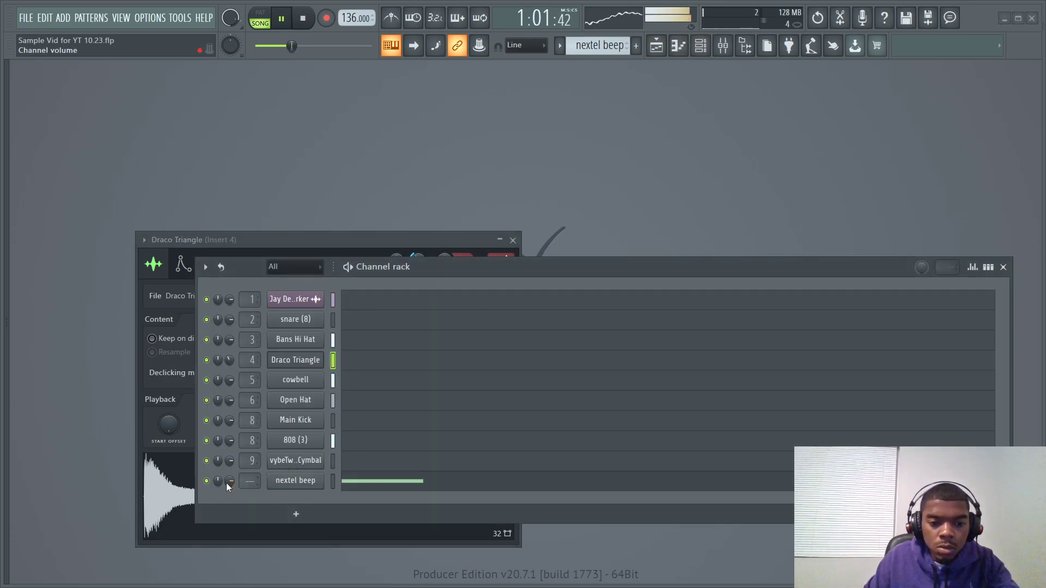
pyautogui.click(364, 475)
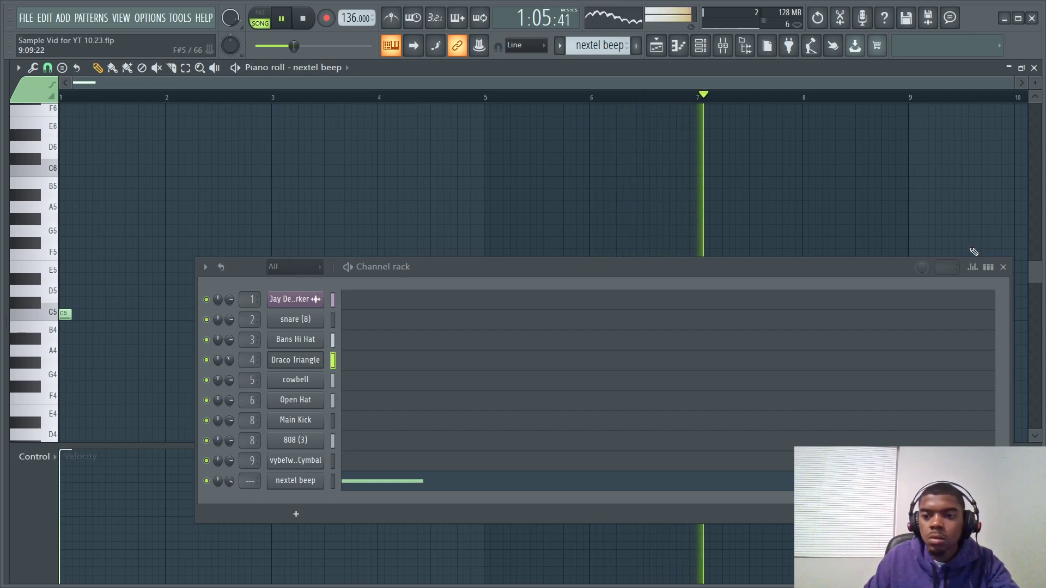
pyautogui.click(1004, 267)
pyautogui.click(1035, 68)
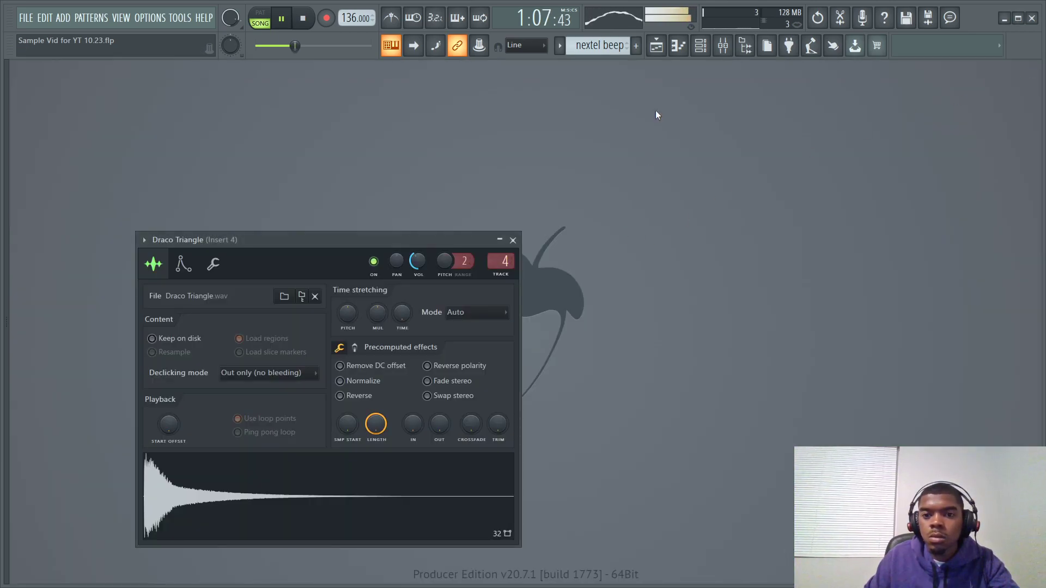
pyautogui.click(700, 47)
pyautogui.click(656, 46)
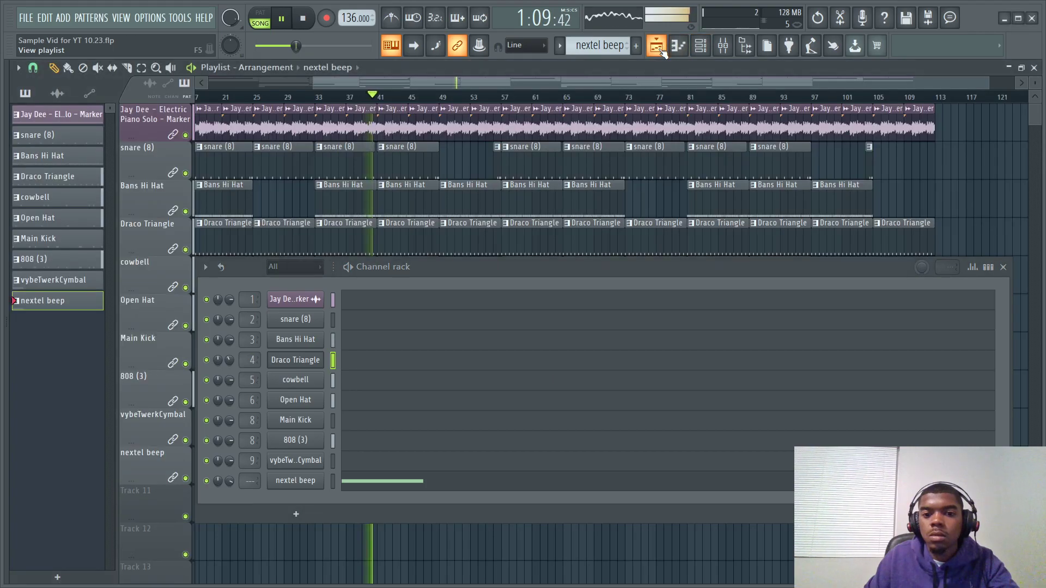
pyautogui.click(1003, 267)
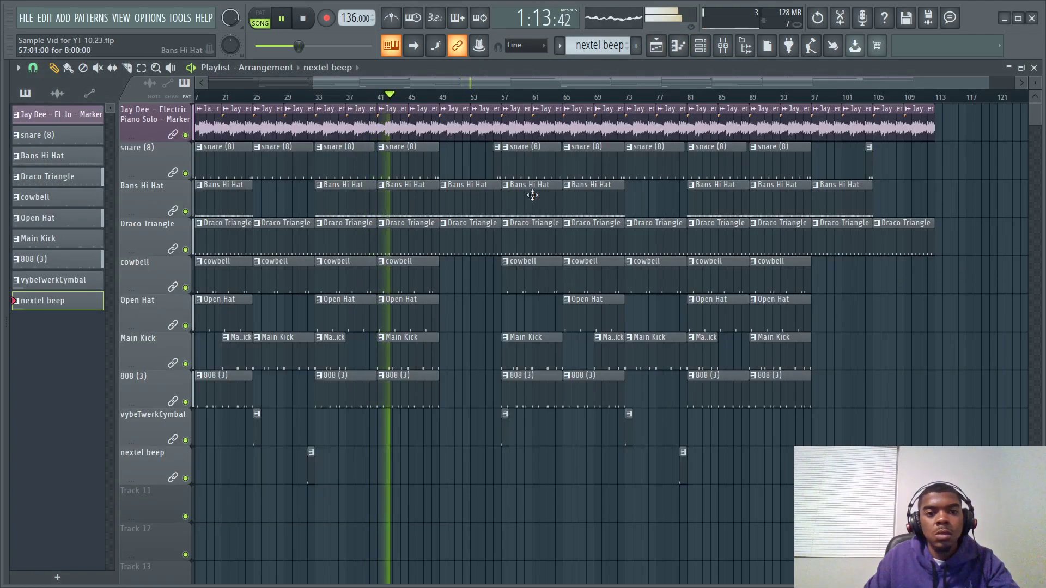
# Audition snare samples in the $nares folder of the Cap$ule Corp. Kit, including snare (7), snare (8) and snare (9)
pyautogui.scroll(-2, 534, 81)
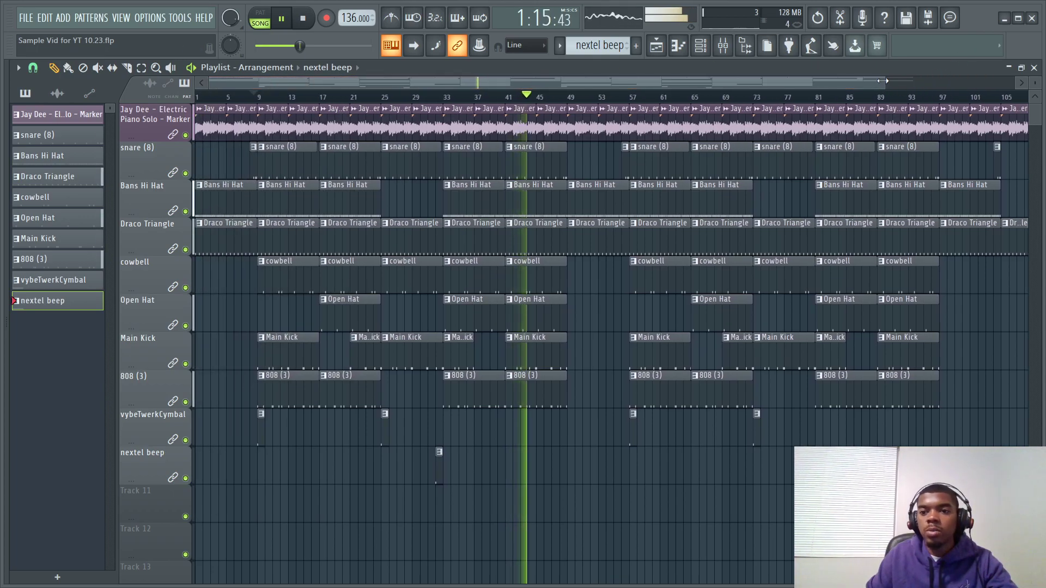
pyautogui.scroll(-1, 534, 81)
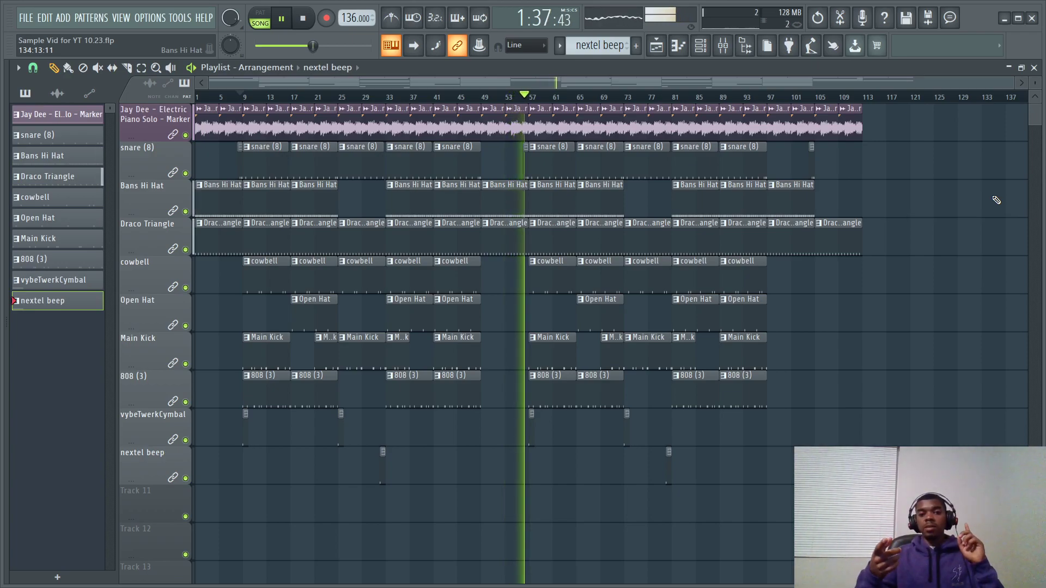
pyautogui.hotkey('alt', 'F8')
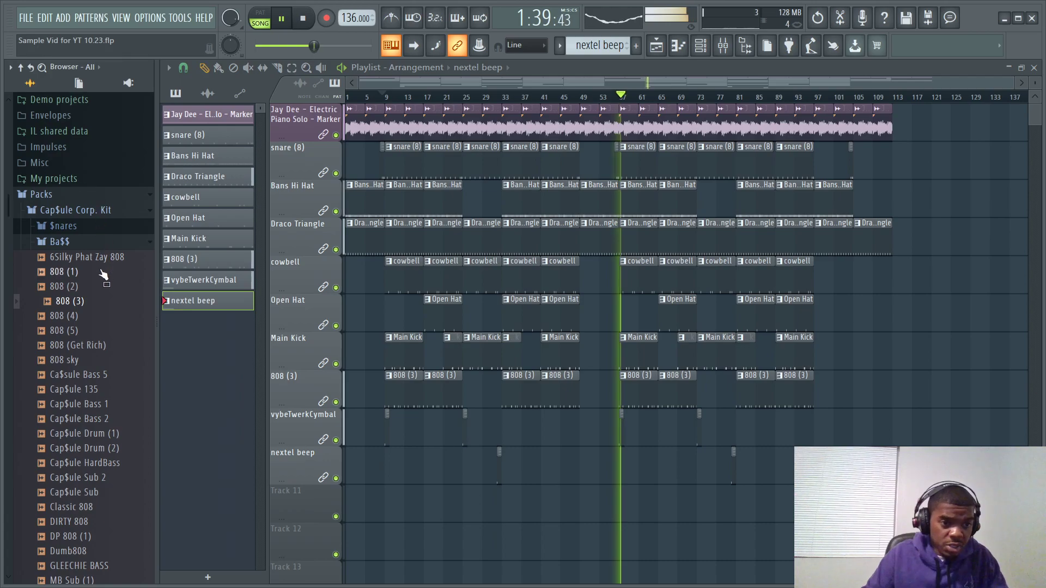
pyautogui.click(82, 243)
pyautogui.click(82, 227)
pyautogui.click(87, 448)
pyautogui.click(90, 433)
pyautogui.click(100, 418)
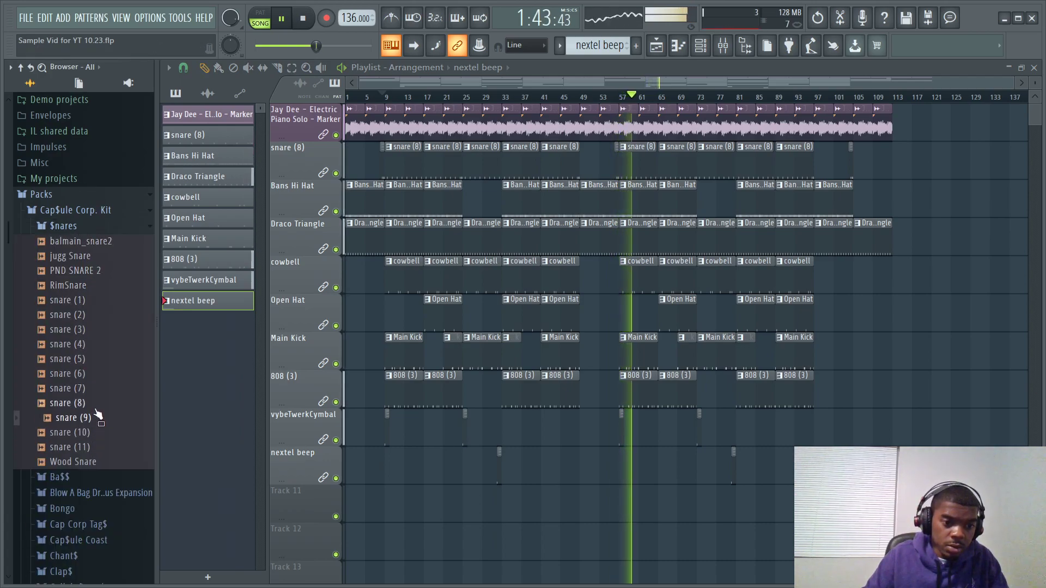
pyautogui.click(95, 405)
pyautogui.click(95, 391)
pyautogui.click(95, 408)
pyautogui.click(98, 418)
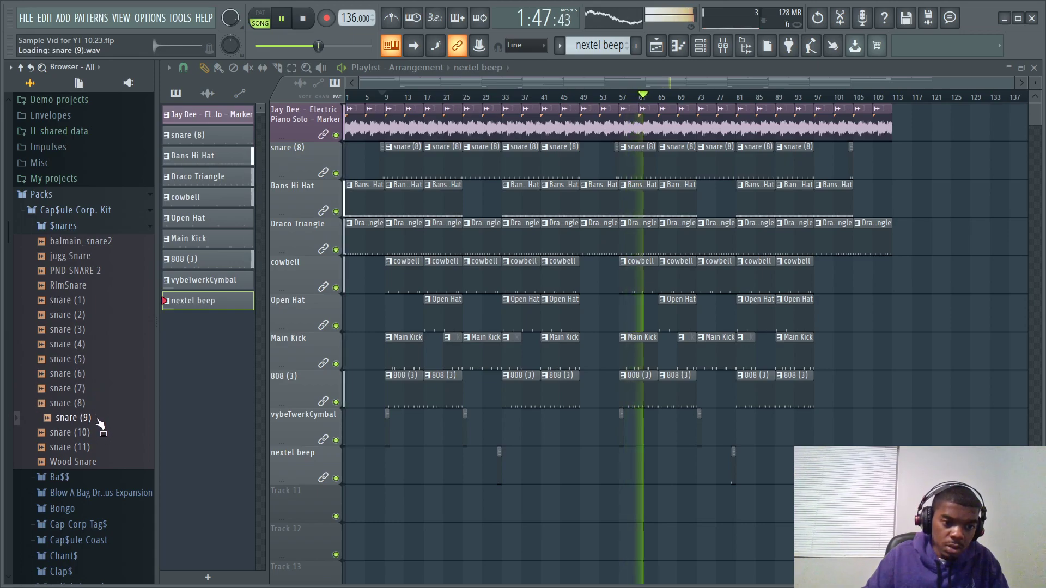
pyautogui.click(86, 374)
pyautogui.click(84, 360)
pyautogui.click(84, 344)
pyautogui.click(85, 330)
pyautogui.click(86, 316)
pyautogui.click(99, 389)
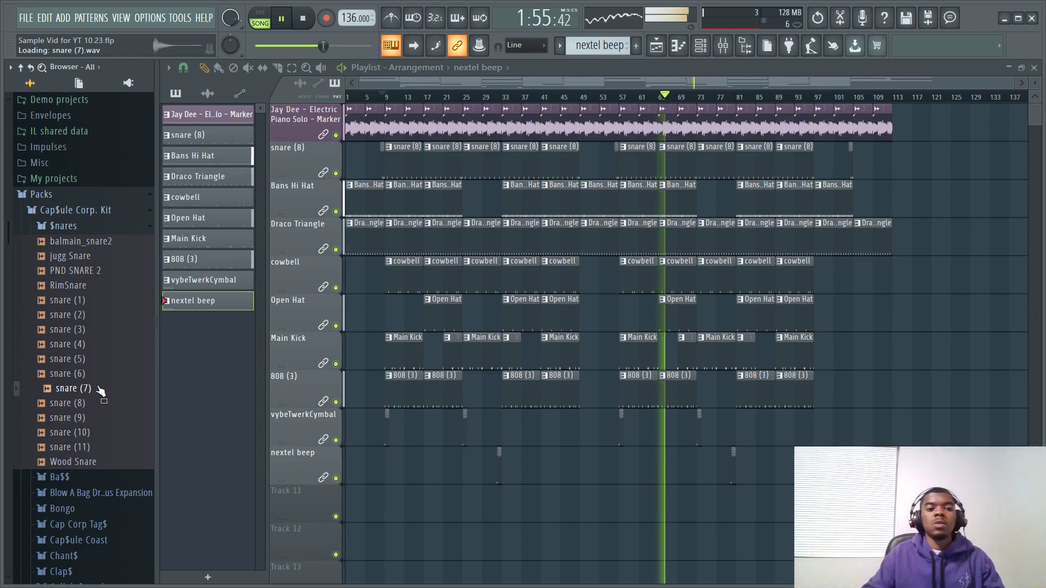
pyautogui.hotkey('alt', 'F8')
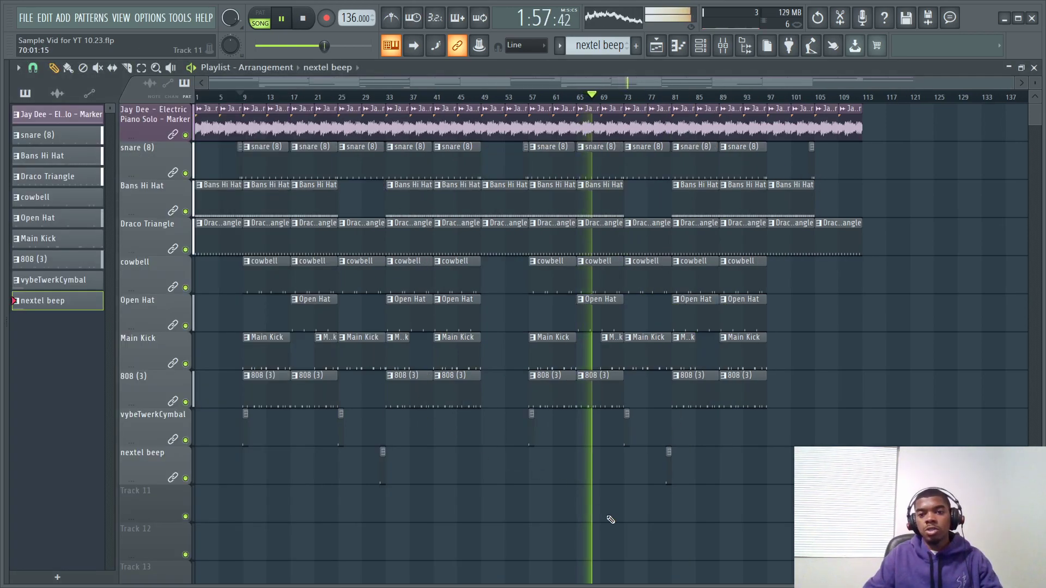
# Add a vybeTwerkCymbal clip at bar 105, where the outro starts
pyautogui.click(628, 437)
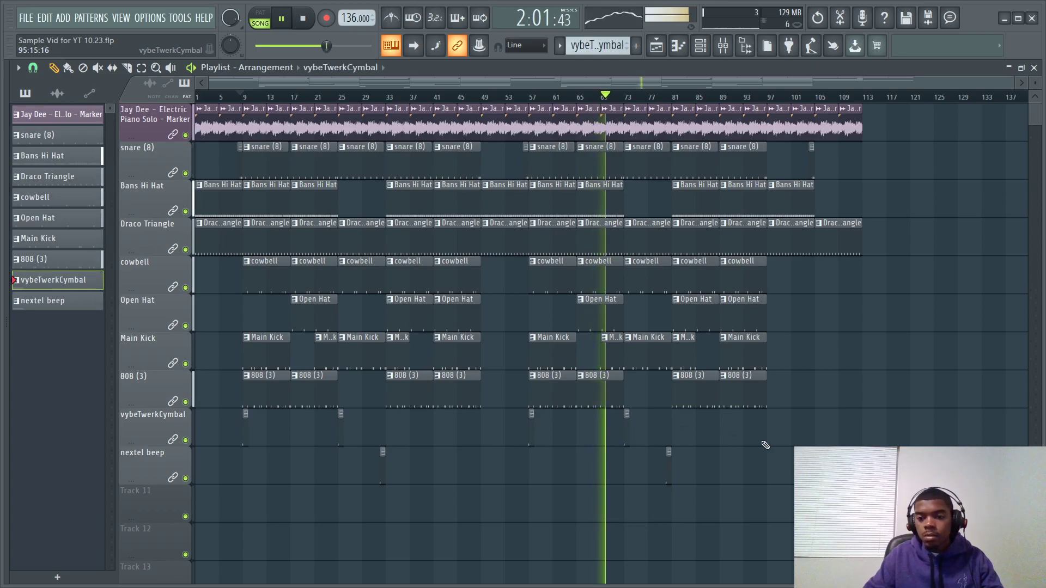
pyautogui.click(816, 431)
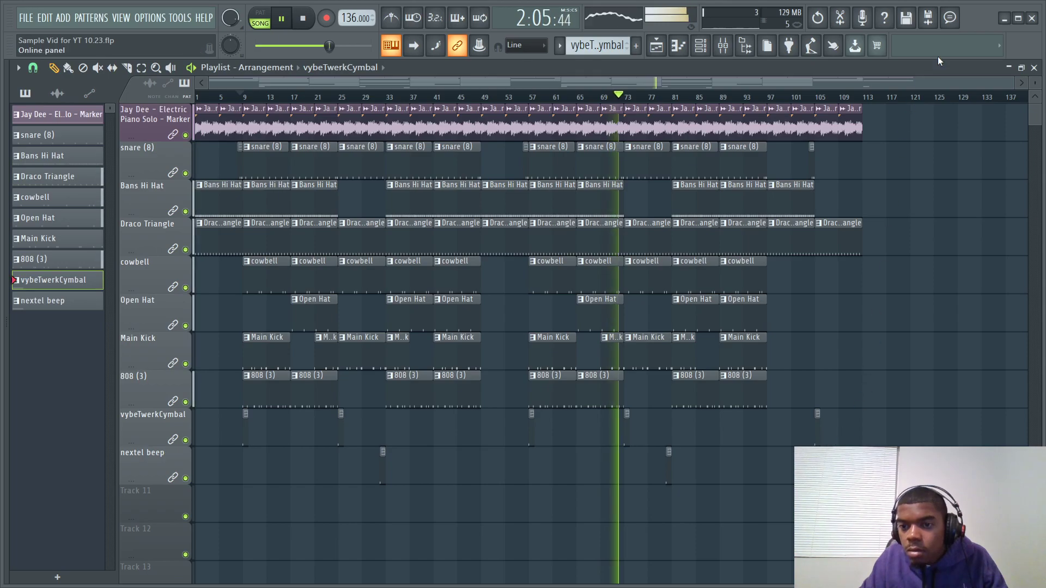
pyautogui.moveTo(1012, 88); pyautogui.dragTo(793, 83)
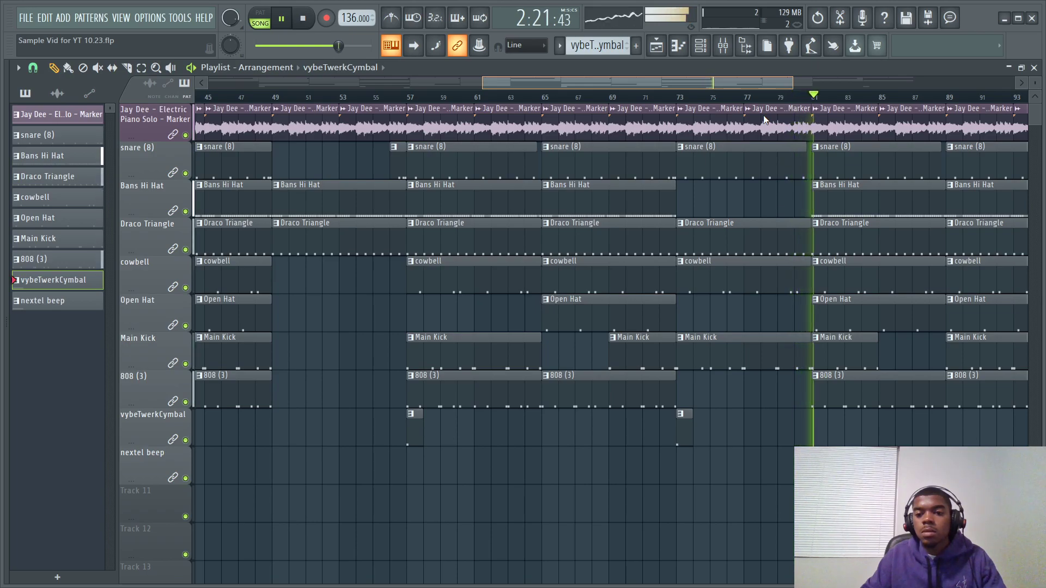
# Delete the Draco Triangle clip that starts at bar 105 in the outro
pyautogui.moveTo(764, 83); pyautogui.dragTo(864, 84)
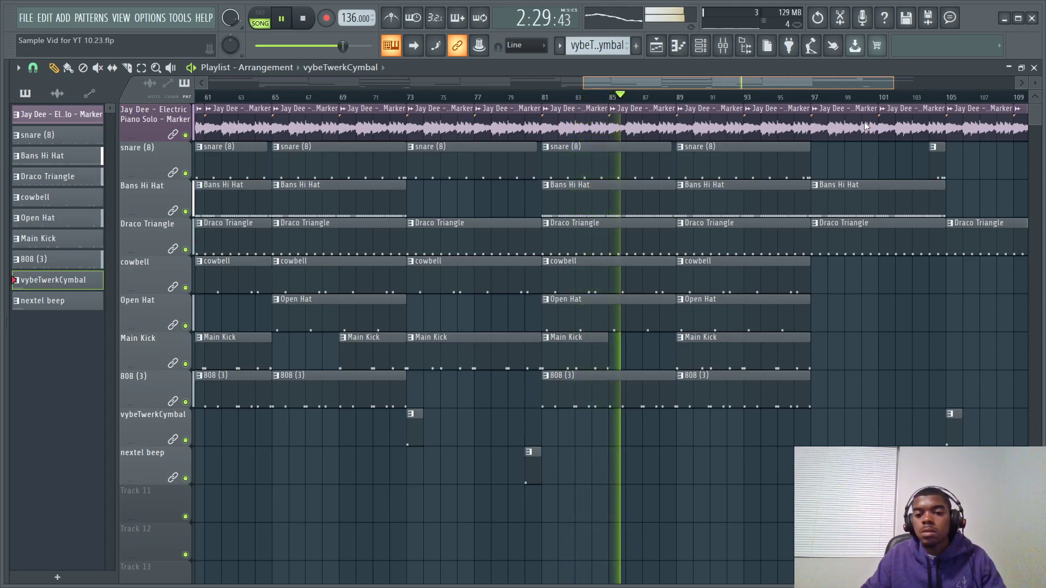
pyautogui.moveTo(867, 126); pyautogui.dragTo(404, 86)
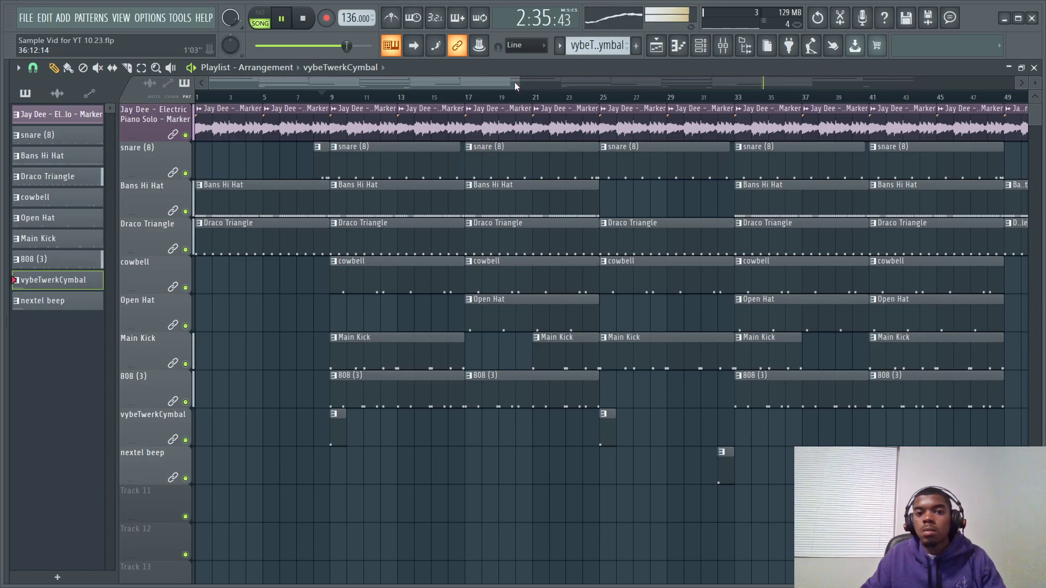
pyautogui.moveTo(516, 85); pyautogui.dragTo(944, 89)
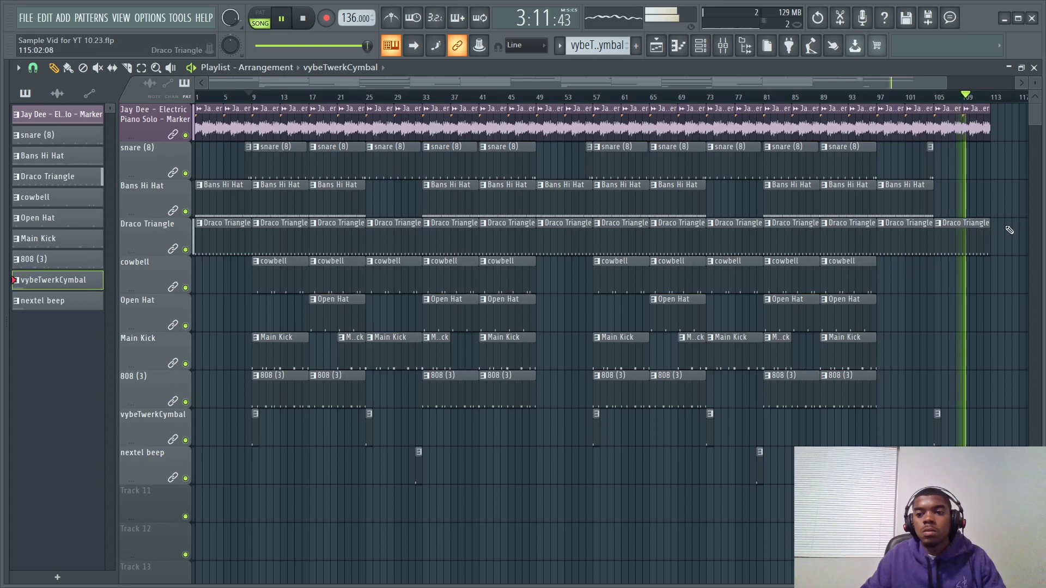
pyautogui.rightClick(971, 240)
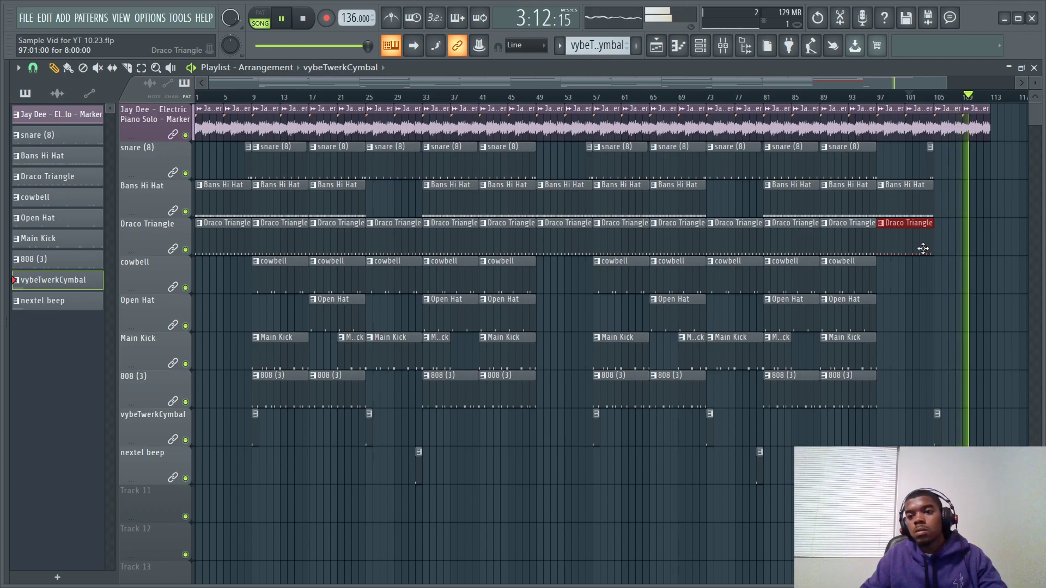
# Create an automation clip for the master volume over bars 105 to 112, and return to the playlist
pyautogui.moveTo(937, 97); pyautogui.dragTo(989, 112)
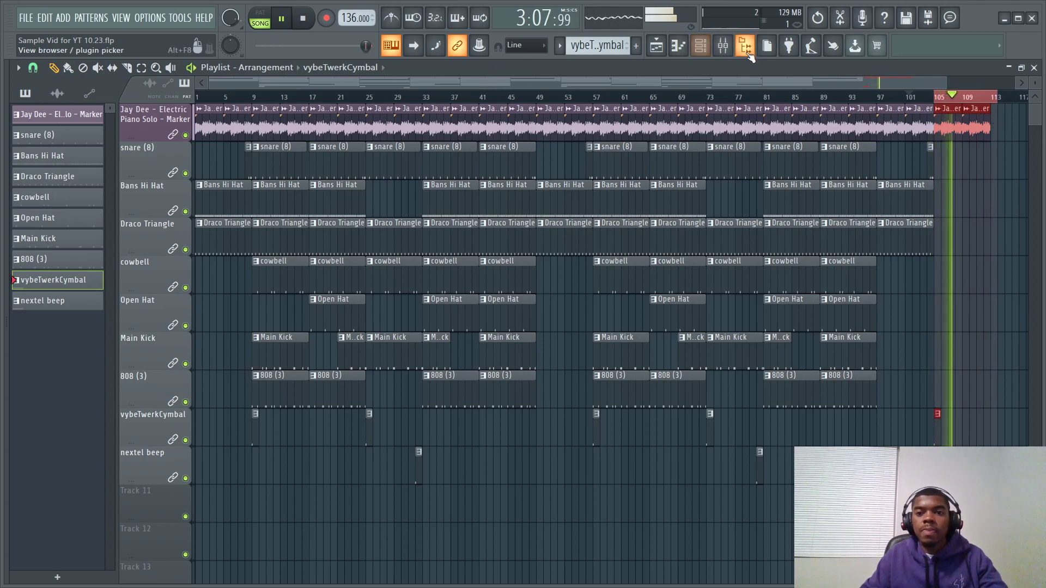
pyautogui.click(725, 48)
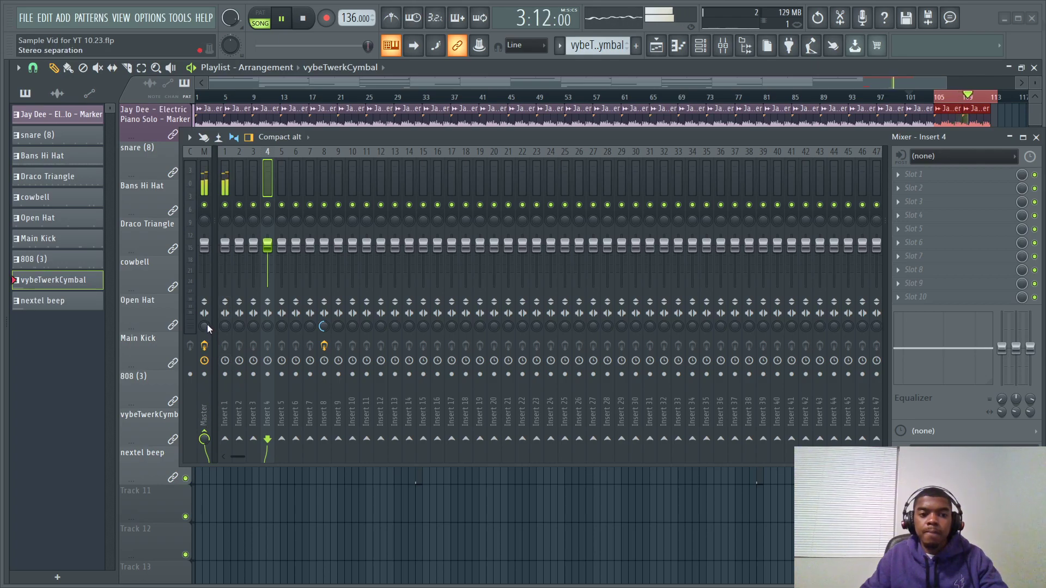
pyautogui.rightClick(209, 252)
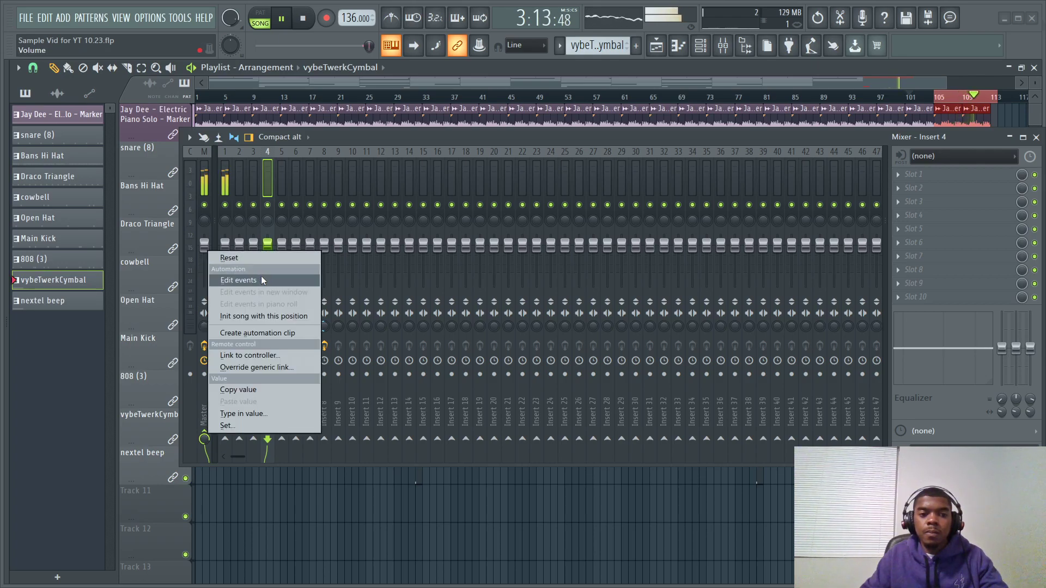
pyautogui.click(265, 333)
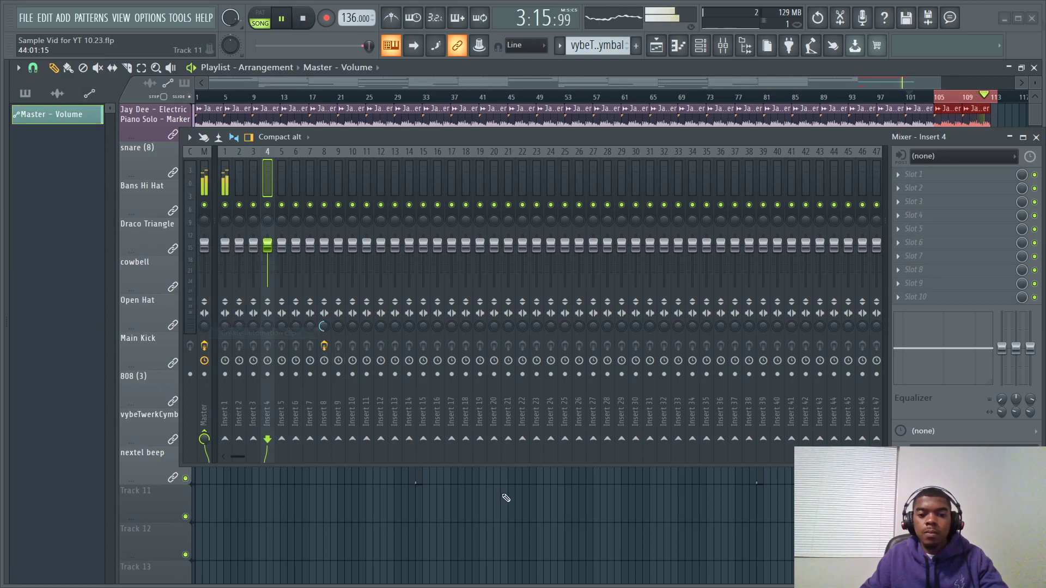
pyautogui.click(1037, 138)
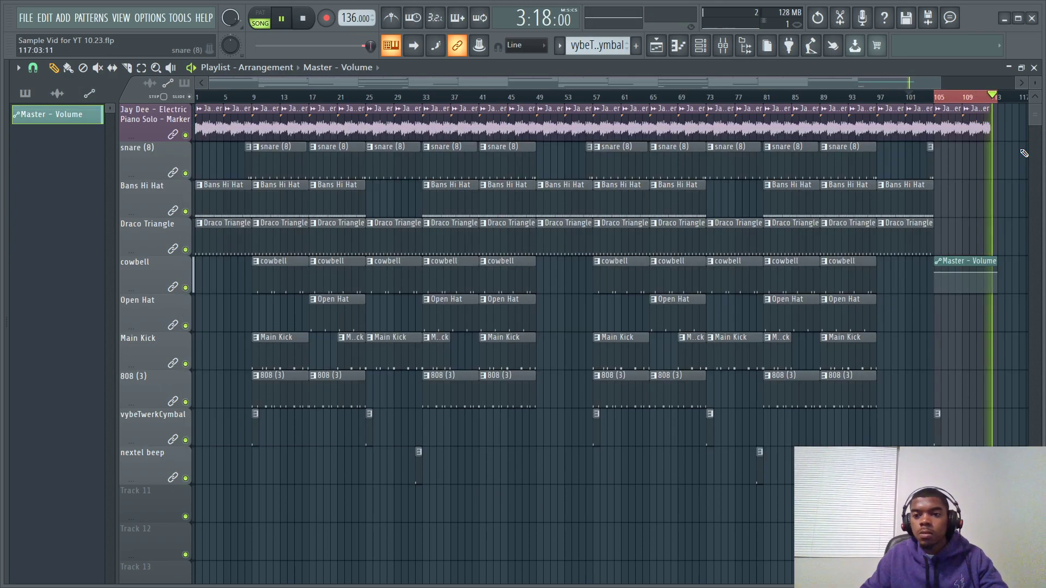
# Trim the master volume automation to the end of bar 112, shape it into a curved fade-out to silence, and save the project
pyautogui.moveTo(997, 272); pyautogui.dragTo(994, 311)
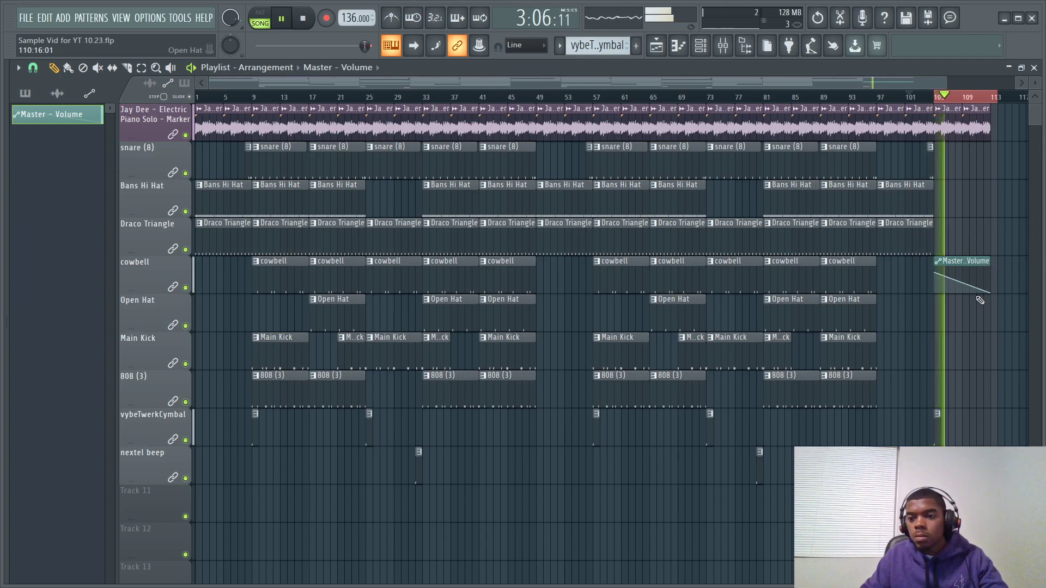
pyautogui.moveTo(964, 286); pyautogui.dragTo(964, 267)
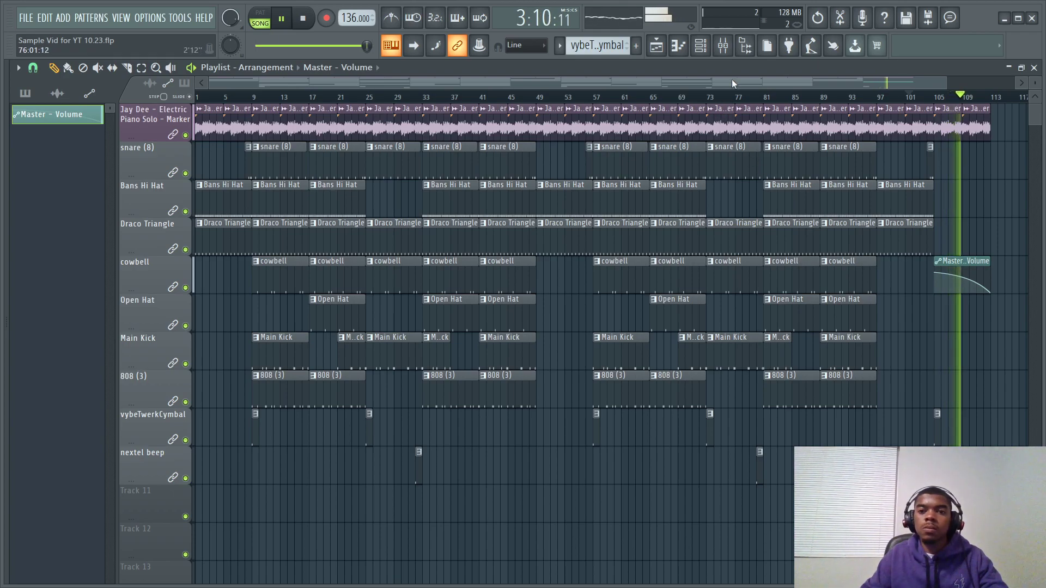
pyautogui.moveTo(6, 238)
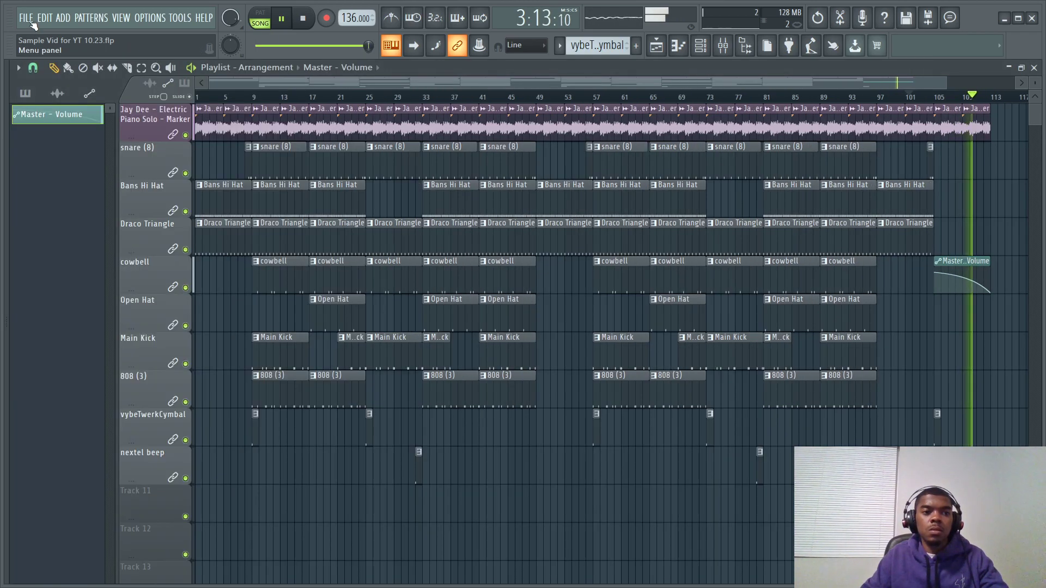
pyautogui.click(25, 17)
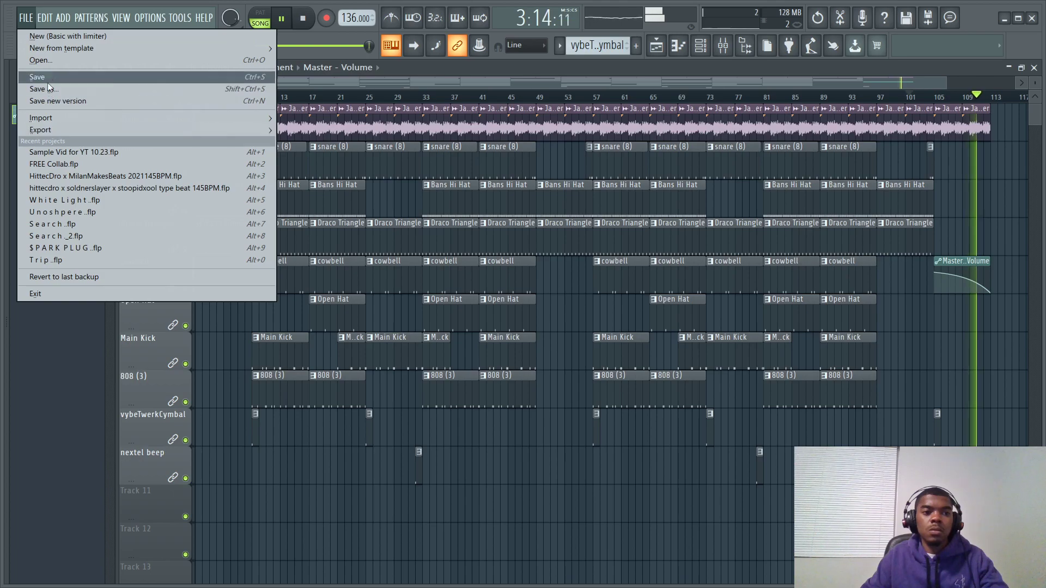
pyautogui.click(47, 76)
# Place MilanMakesBeats. Tag from the Tag$ folder at bar 1 on the vybeTwerkCymbal track, with its channel volume at 59%
pyautogui.moveTo(21, 283)
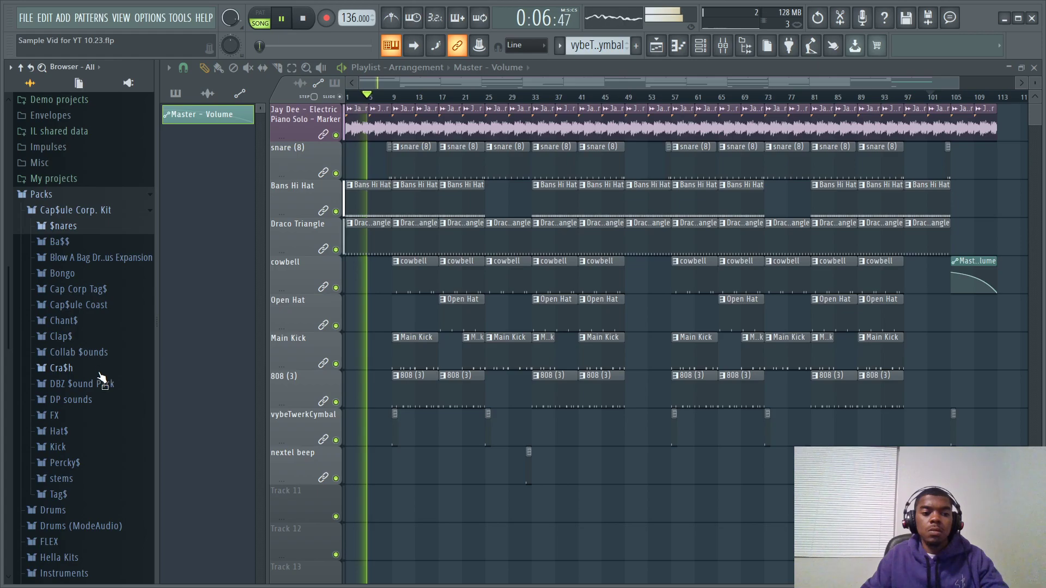
pyautogui.click(82, 495)
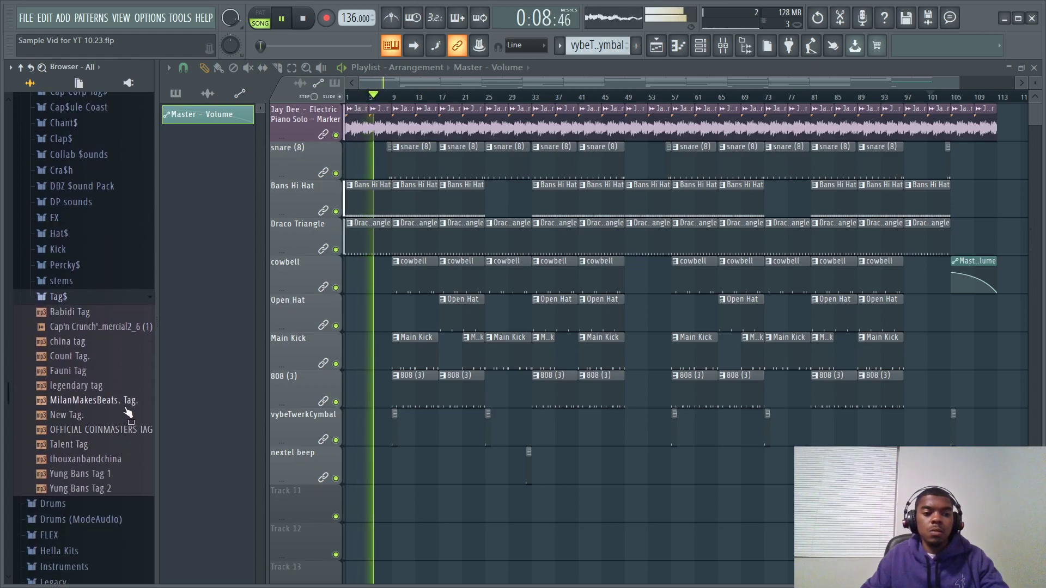
pyautogui.moveTo(90, 403); pyautogui.dragTo(232, 443)
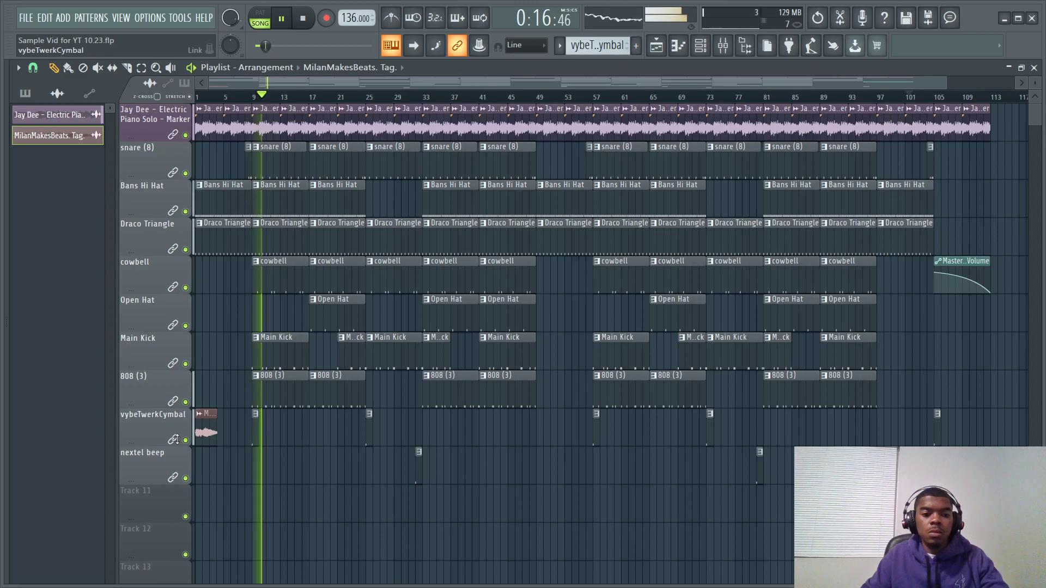
pyautogui.doubleClick(235, 436)
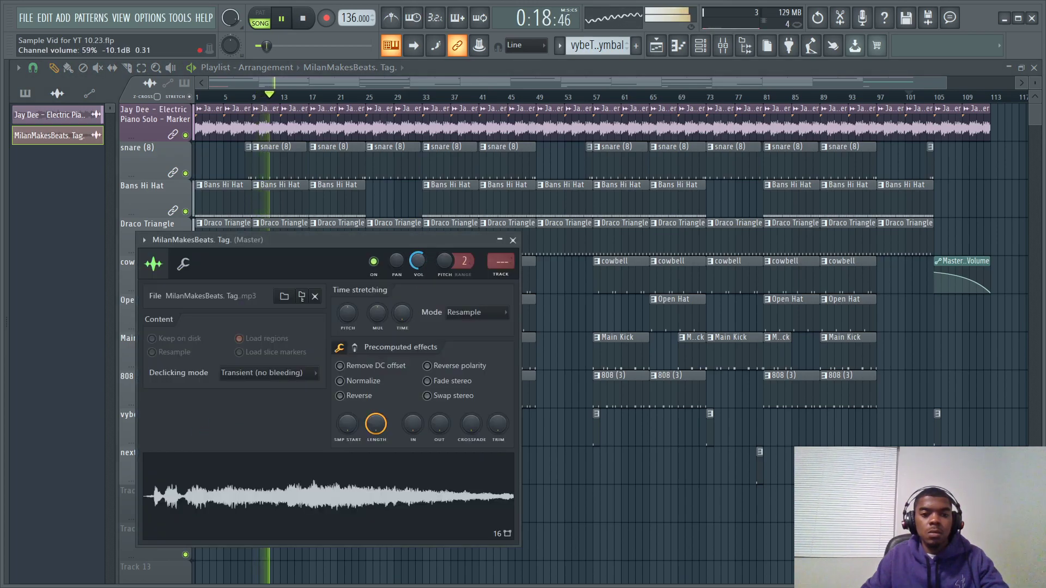
pyautogui.click(513, 240)
# Save the project with the producer tag added, and stop playback
pyautogui.click(25, 19)
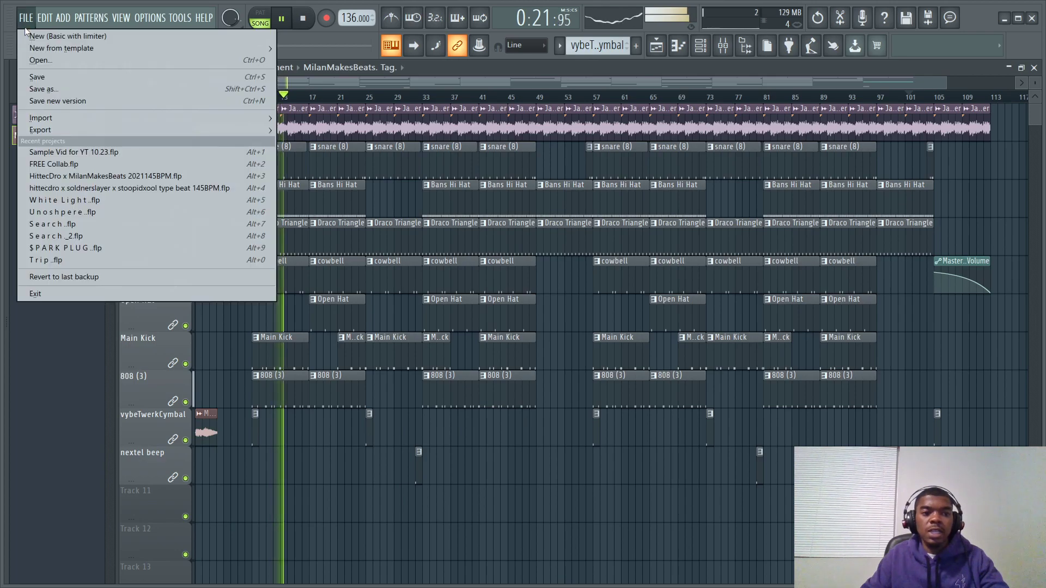
pyautogui.click(52, 79)
pyautogui.press('space')
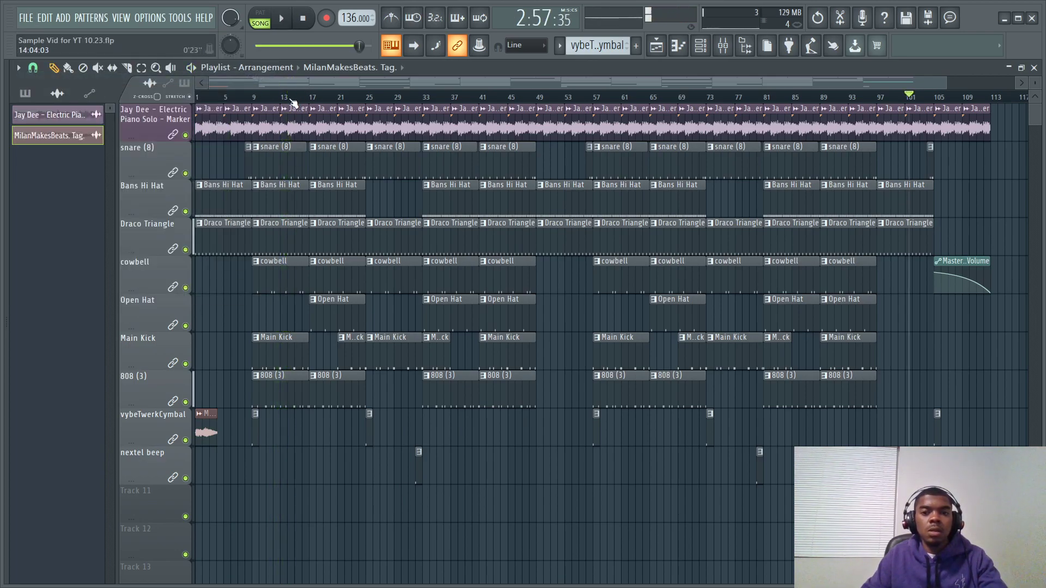